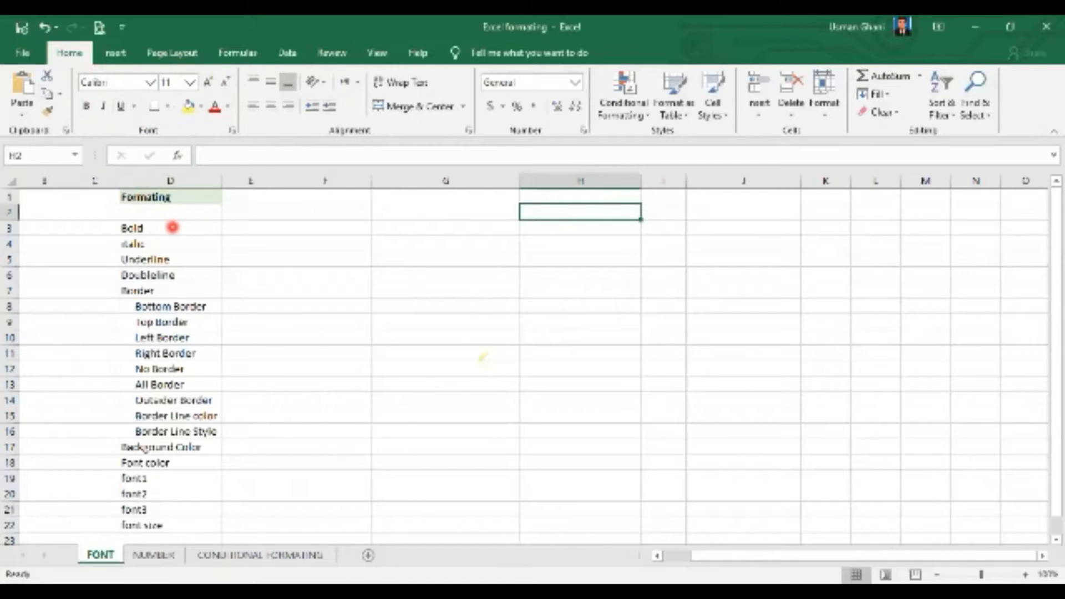
Step: Make the "Bold" text in cell D3 bold, toggling the formatting off and on again
{"action": "left_click", "coordinate": [167, 228]}
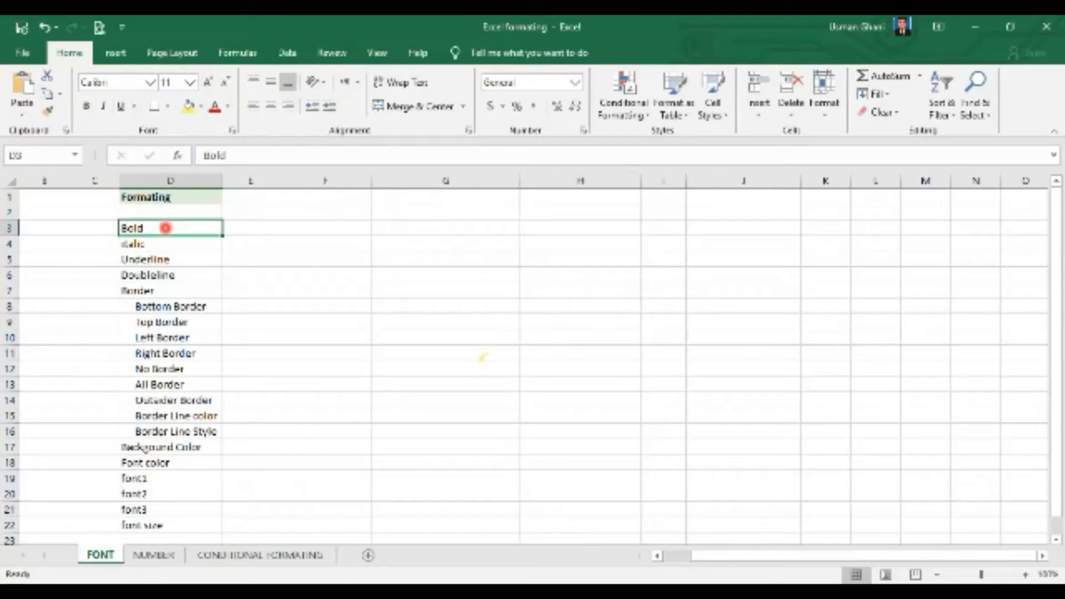
{"action": "left_click", "coordinate": [85, 107]}
{"action": "key", "text": "ctrl+b"}
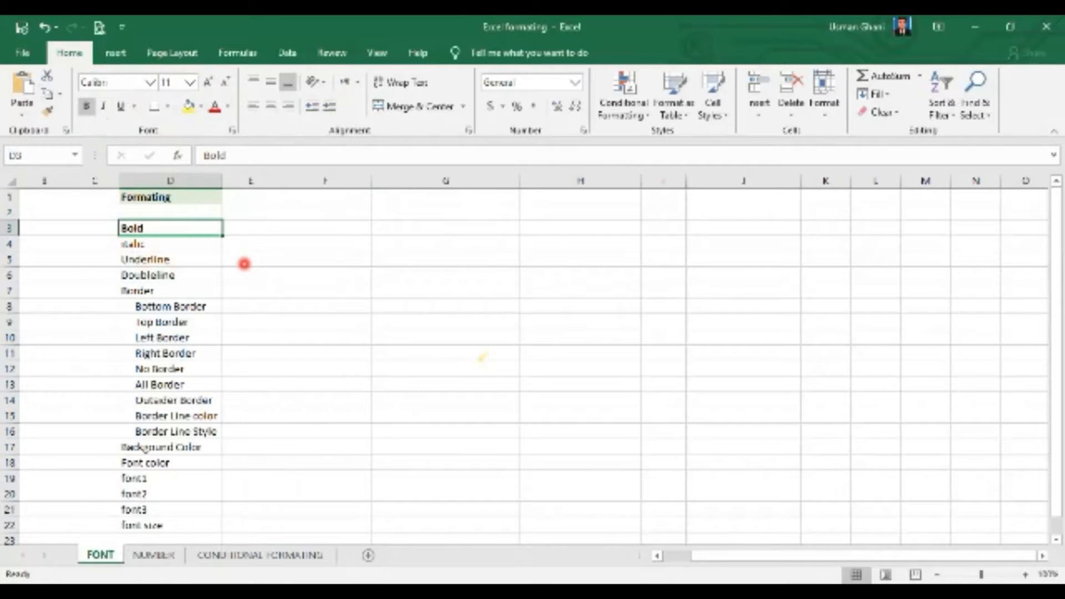
{"action": "key", "text": "ctrl+b"}
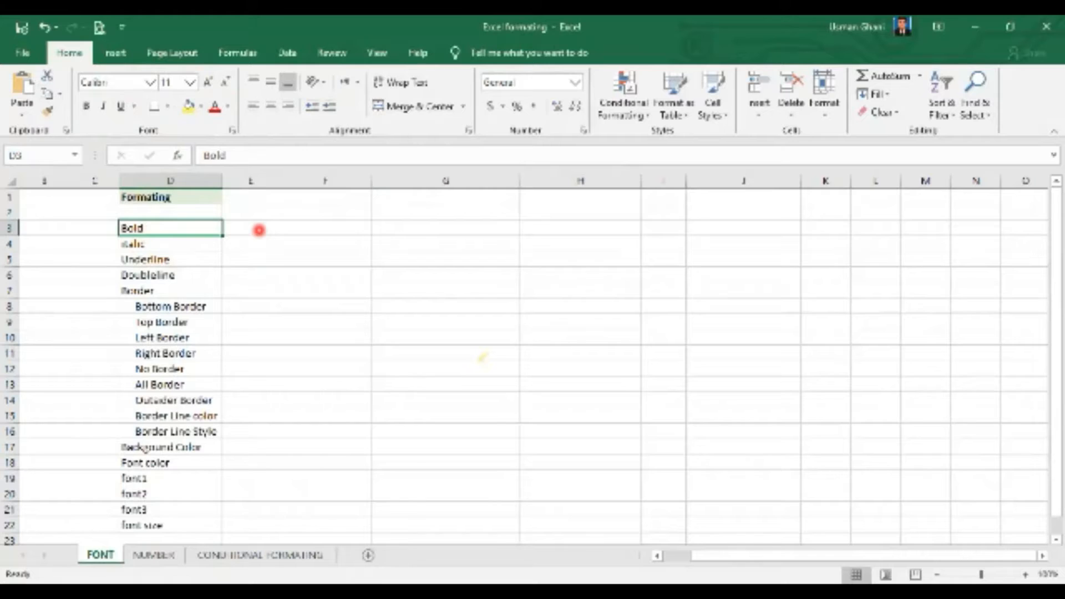
{"action": "key", "text": "ctrl+b"}
Step: Italicize the "italic" text in cell D4
{"action": "left_click", "coordinate": [164, 244]}
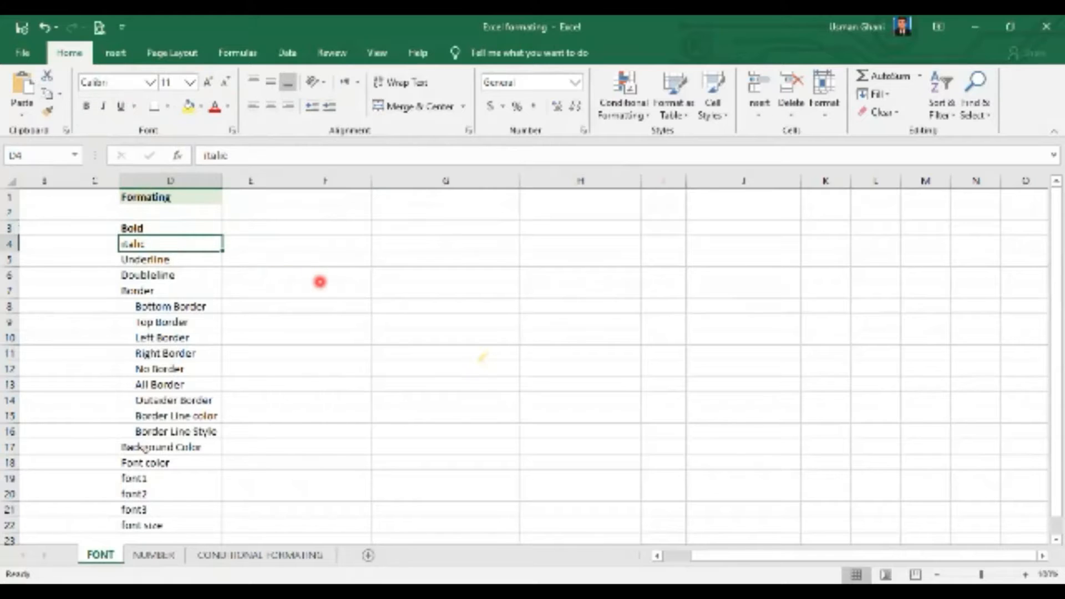
{"action": "left_click", "coordinate": [105, 107]}
{"action": "key", "text": "ctrl+i"}
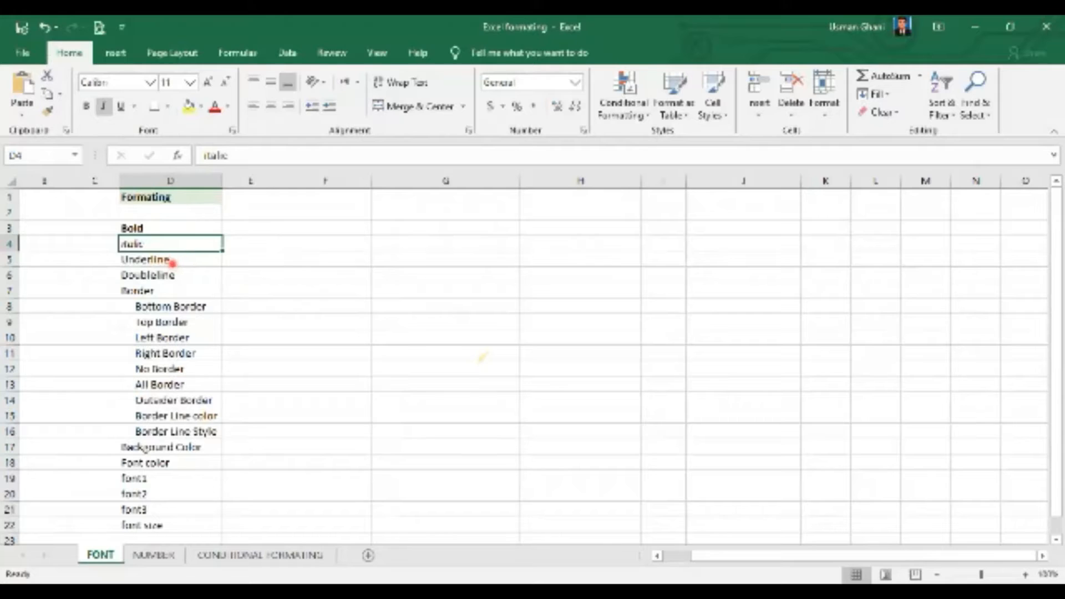
Step: Apply a single underline to the "Underline" text in cell D5, toggling it off and on again
{"action": "left_click", "coordinate": [174, 263]}
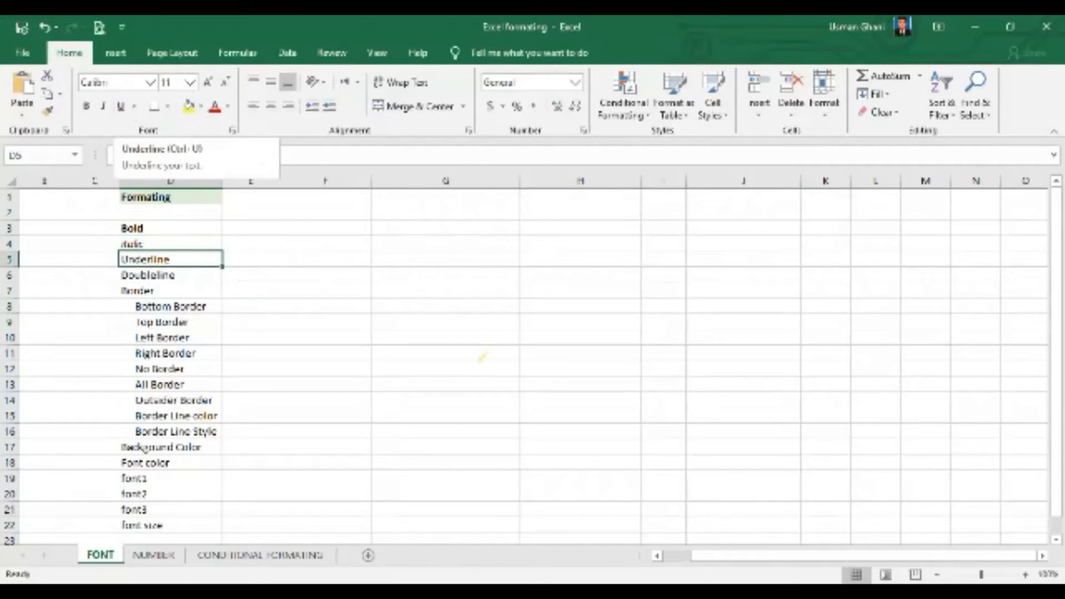
{"action": "left_click", "coordinate": [121, 106]}
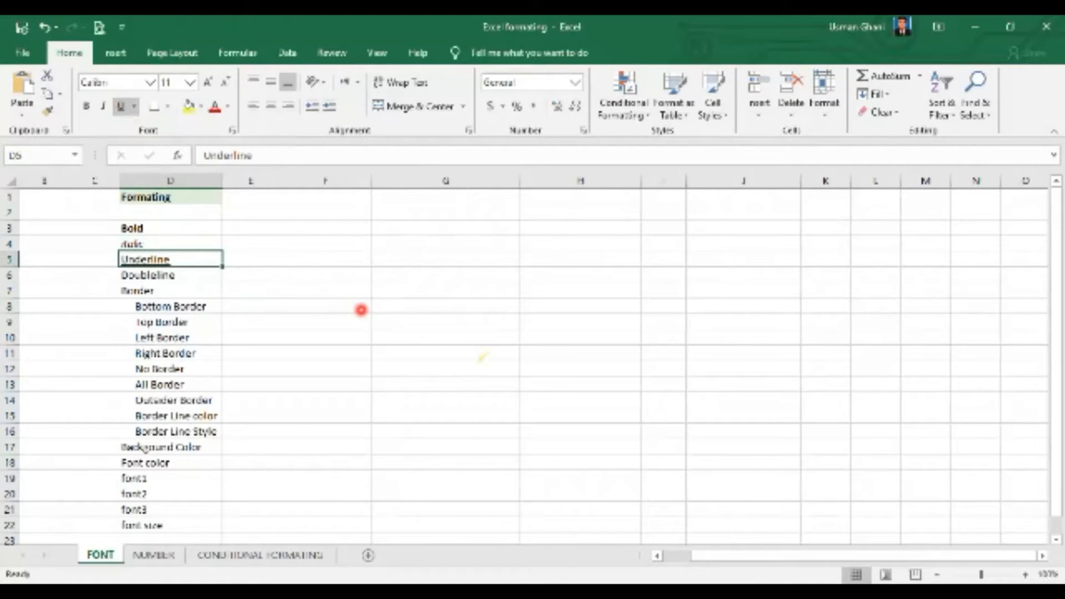
{"action": "key", "text": "ctrl+u"}
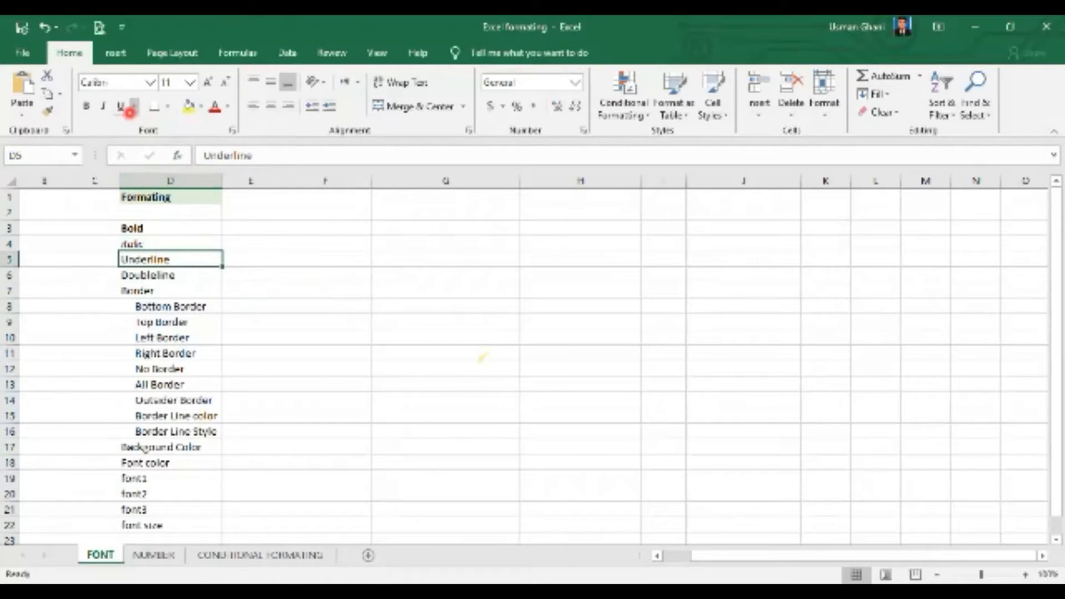
{"action": "left_click", "coordinate": [121, 106]}
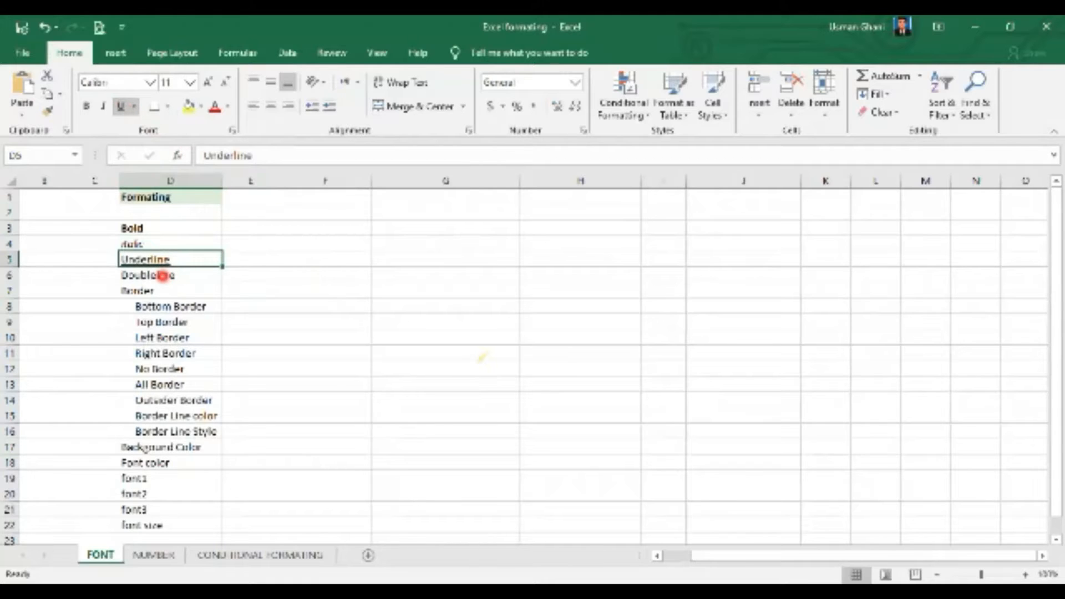
Step: Apply a double underline to the "Doubleline" text in cell D6
{"action": "left_click", "coordinate": [163, 276]}
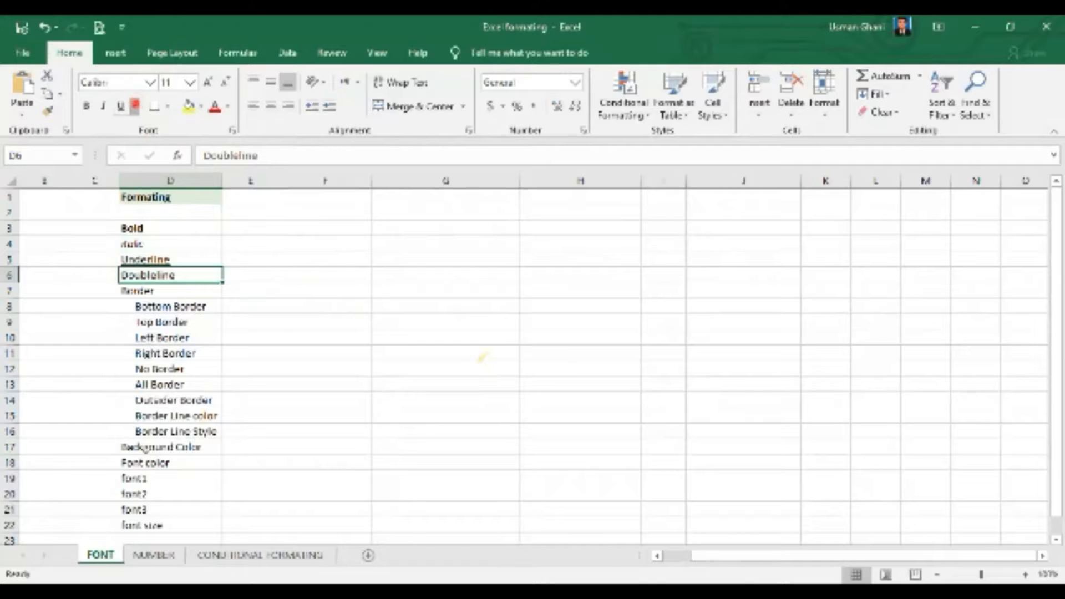
{"action": "left_click", "coordinate": [135, 105]}
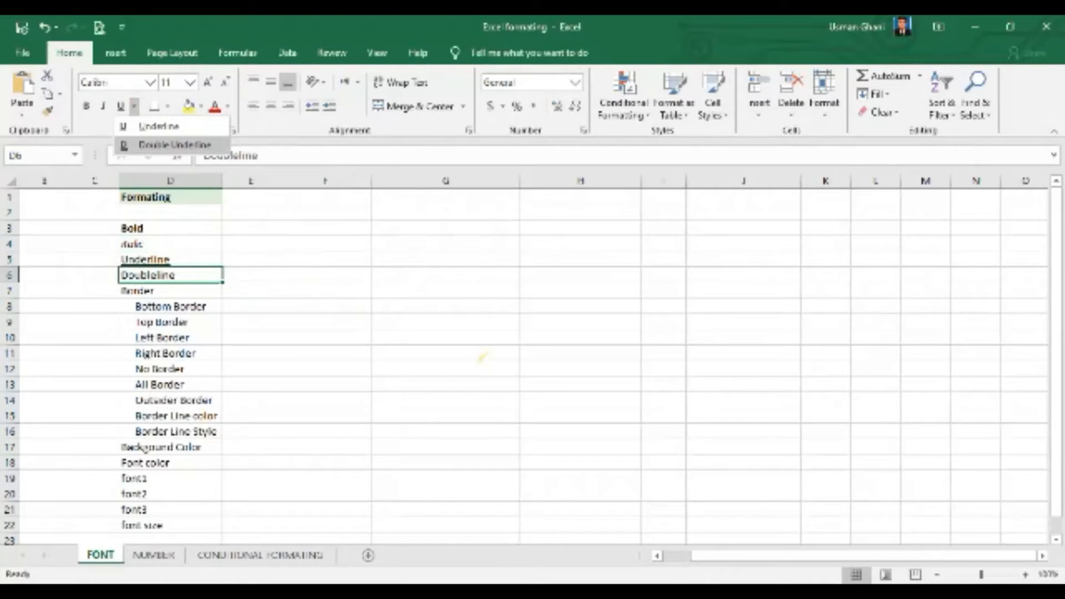
{"action": "left_click", "coordinate": [166, 145]}
{"action": "left_click", "coordinate": [281, 321]}
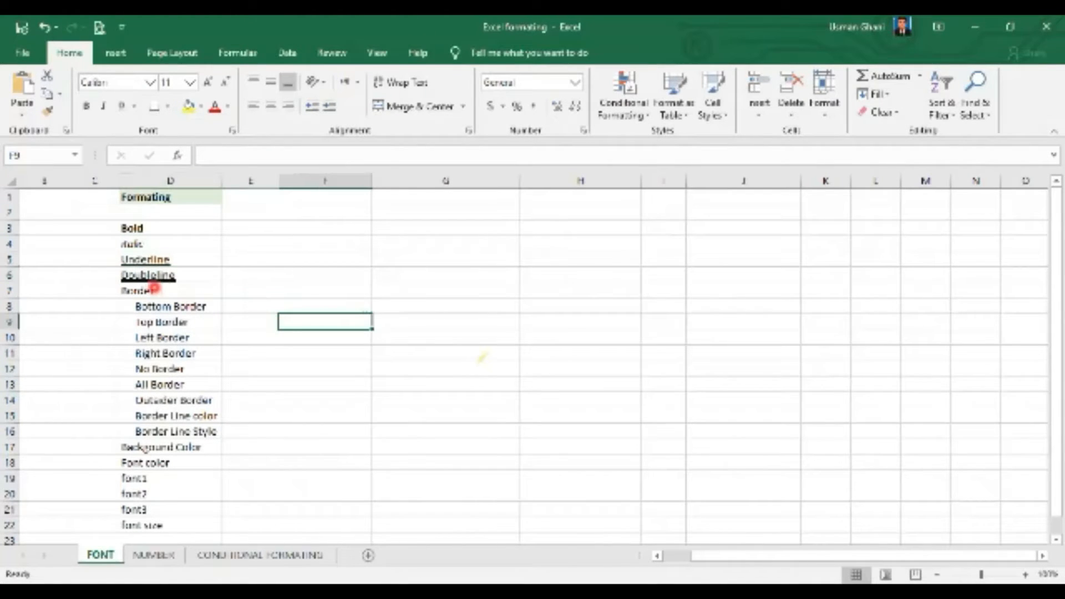
{"action": "left_click", "coordinate": [171, 291]}
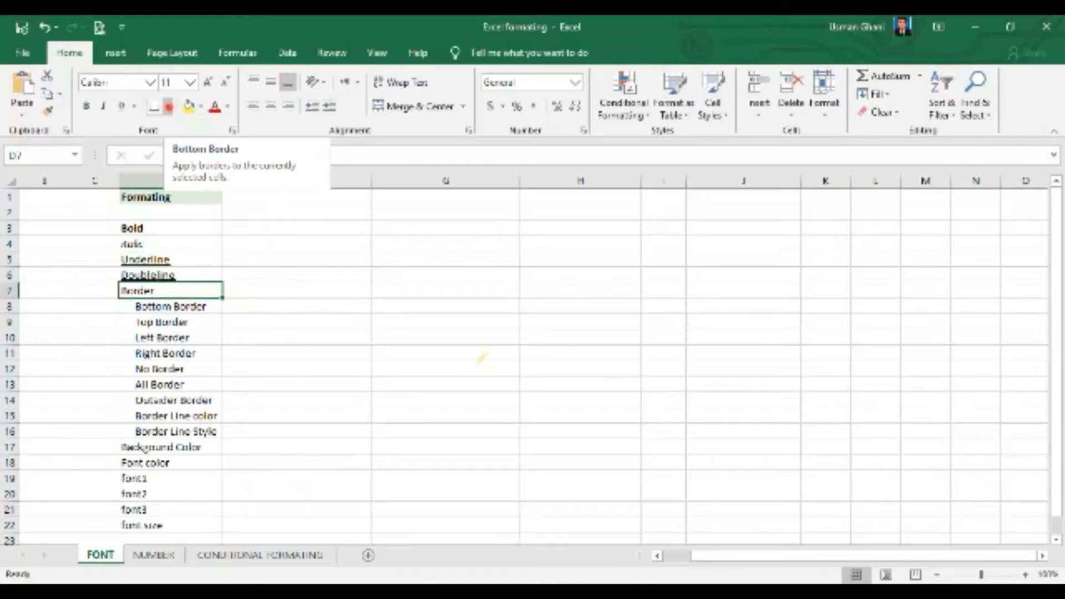
{"action": "left_click", "coordinate": [169, 106]}
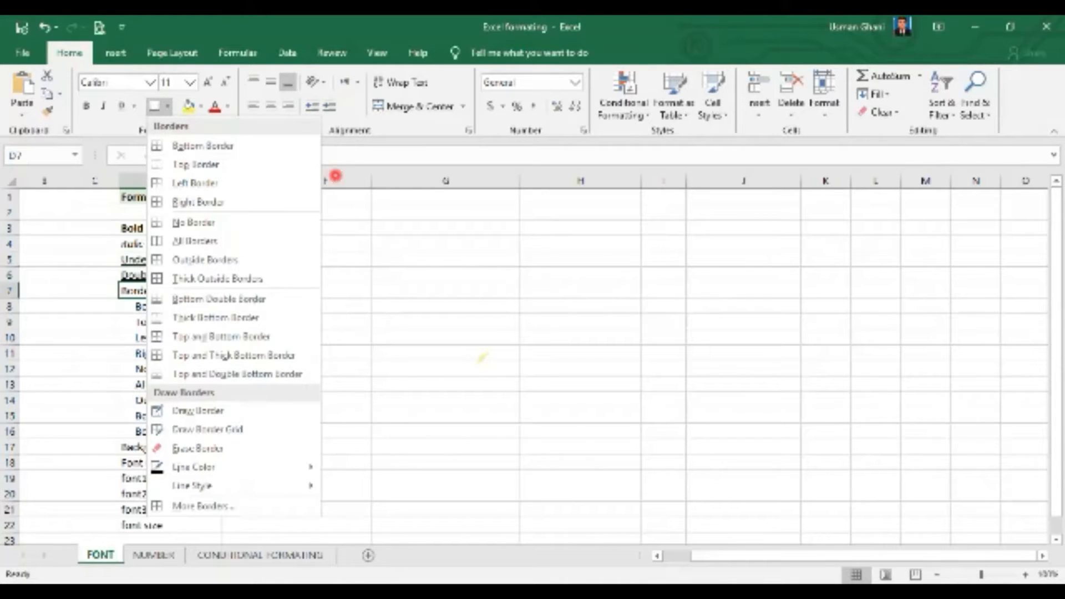
{"action": "left_click", "coordinate": [393, 202]}
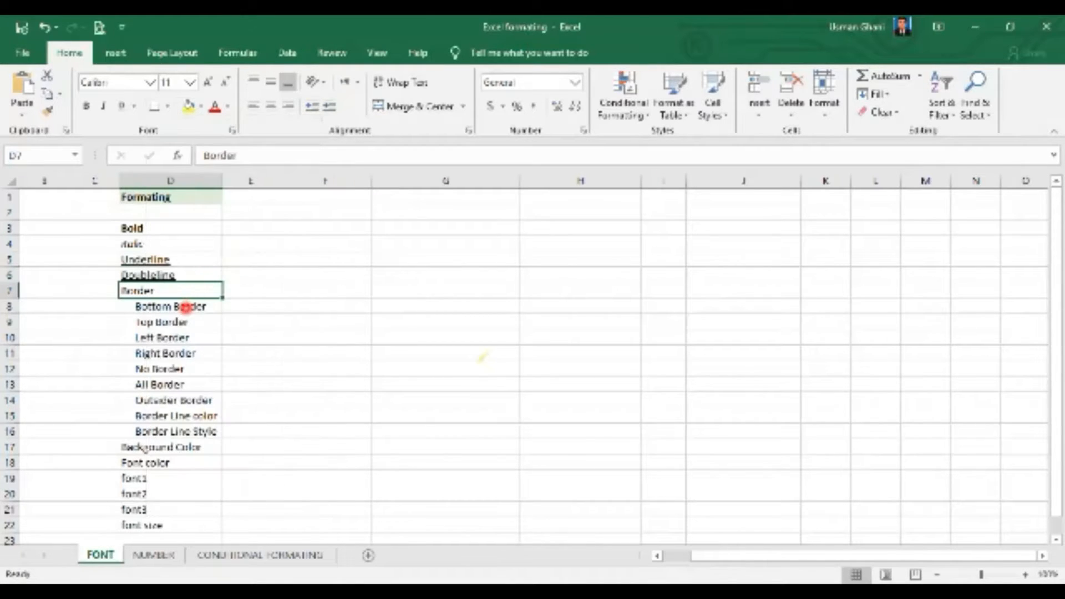
Step: Add a bottom border to the "Bottom Border" cell D8
{"action": "left_click", "coordinate": [185, 307]}
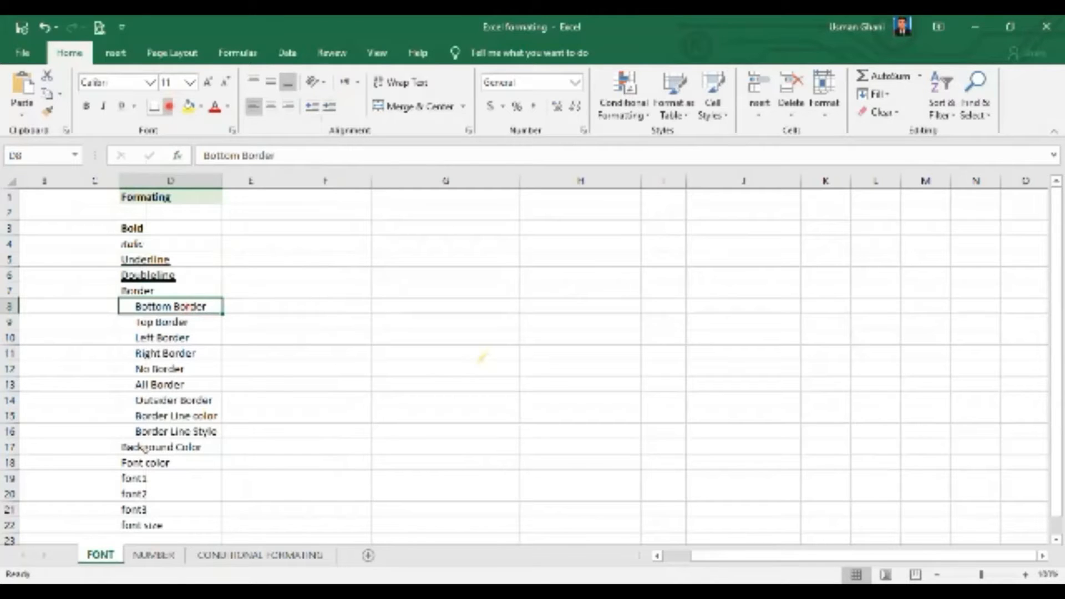
{"action": "left_click", "coordinate": [168, 106]}
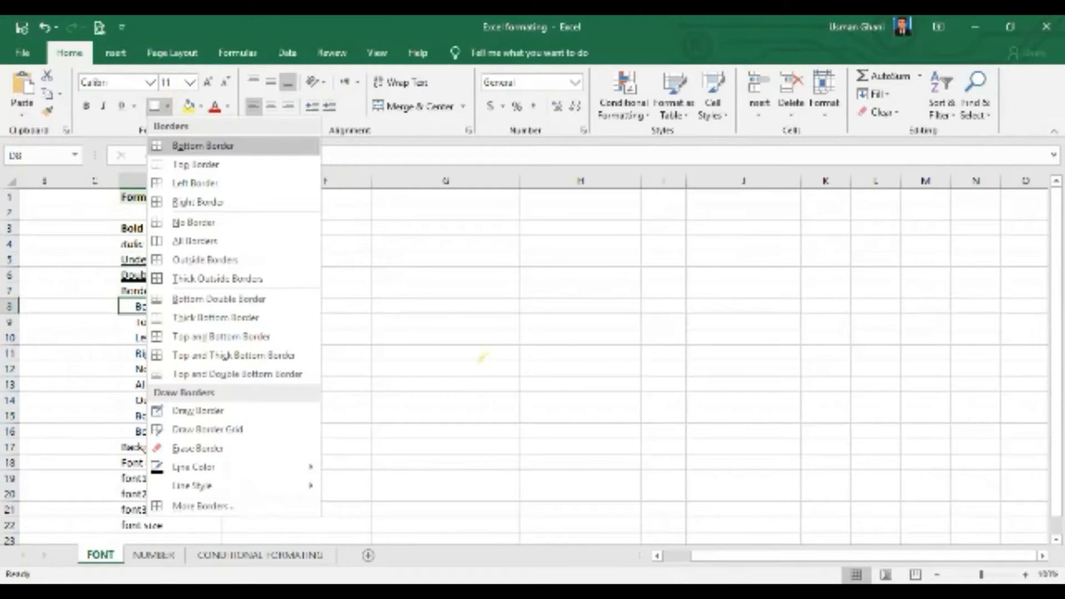
{"action": "left_click", "coordinate": [202, 145]}
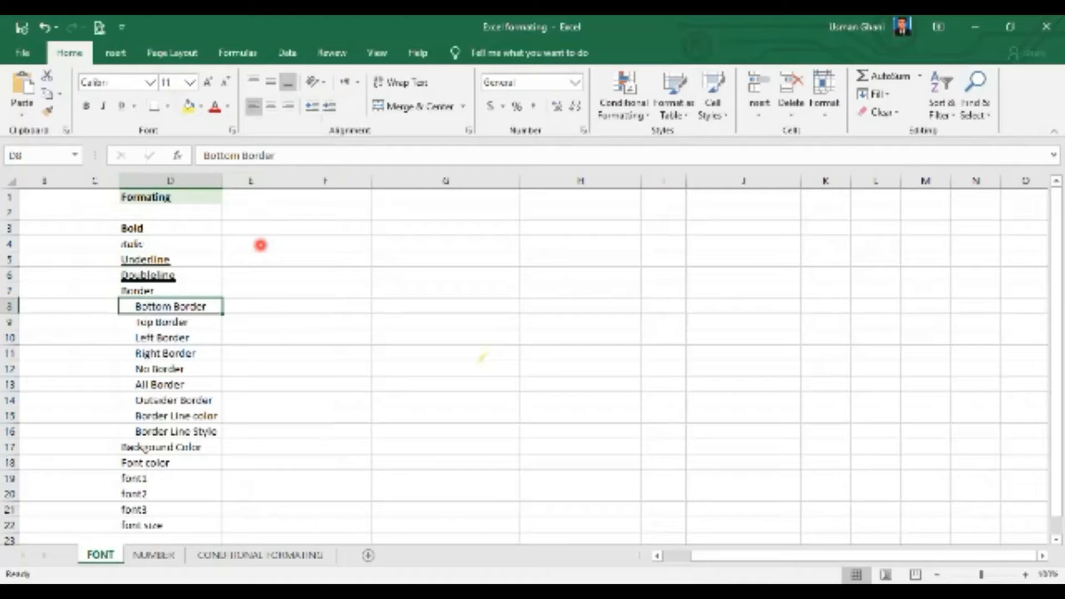
{"action": "left_click", "coordinate": [299, 277]}
Step: Add a top border to the "Top Border" cell D9 and compare it with cell D8 above
{"action": "left_click", "coordinate": [157, 325]}
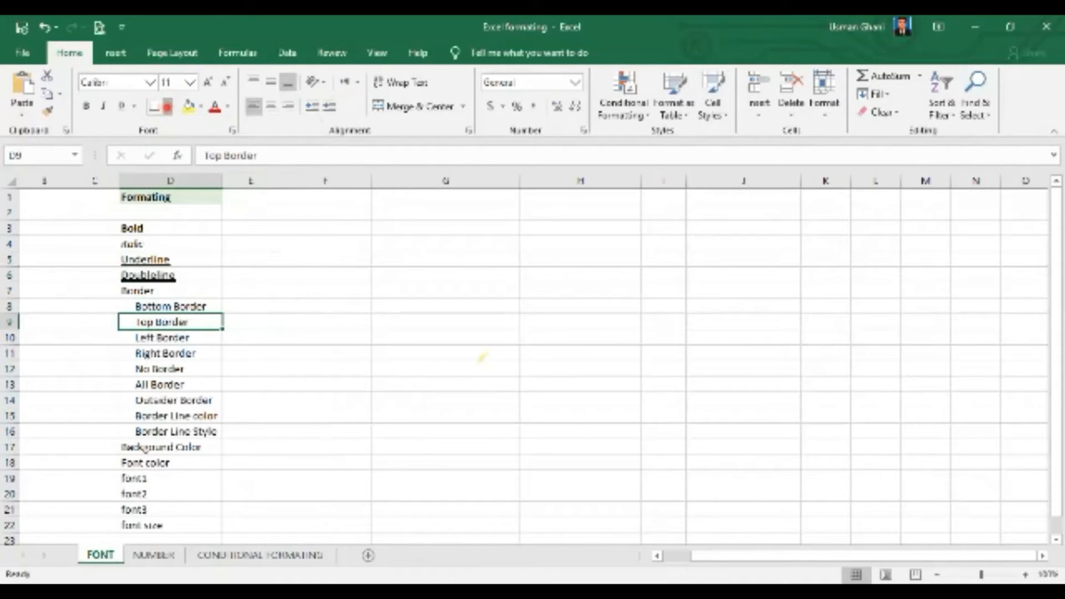
{"action": "left_click", "coordinate": [167, 106]}
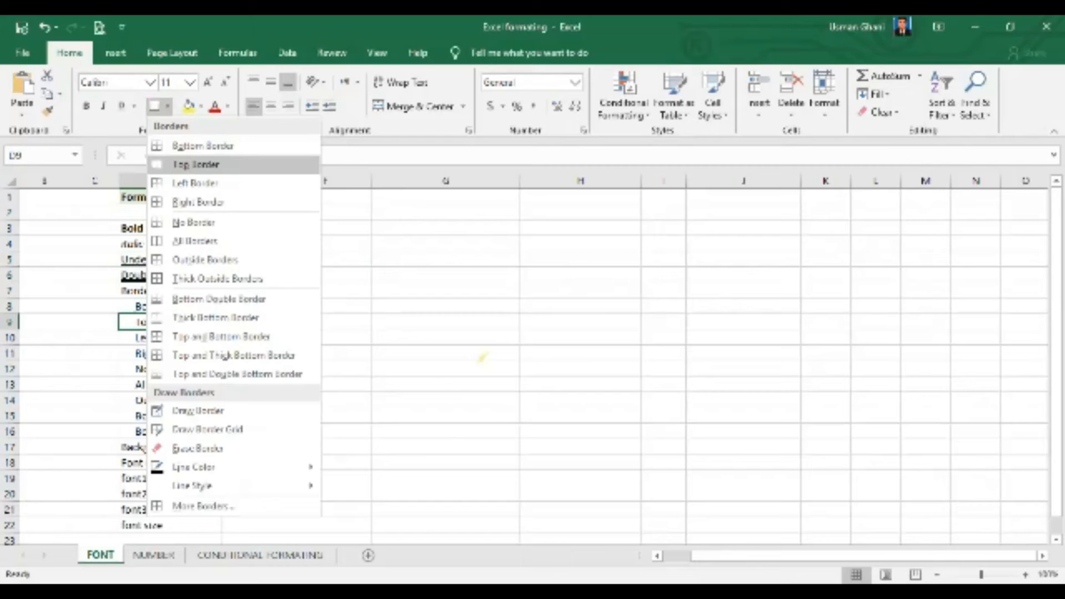
{"action": "left_click", "coordinate": [196, 165]}
{"action": "left_click", "coordinate": [251, 356]}
{"action": "left_click", "coordinate": [187, 308]}
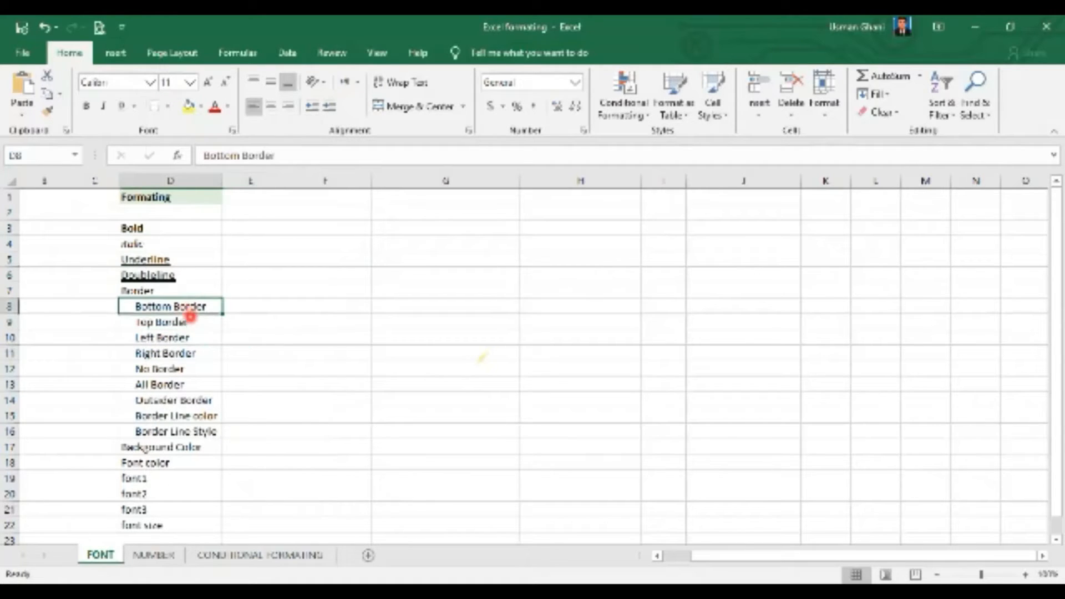
{"action": "left_click", "coordinate": [205, 321]}
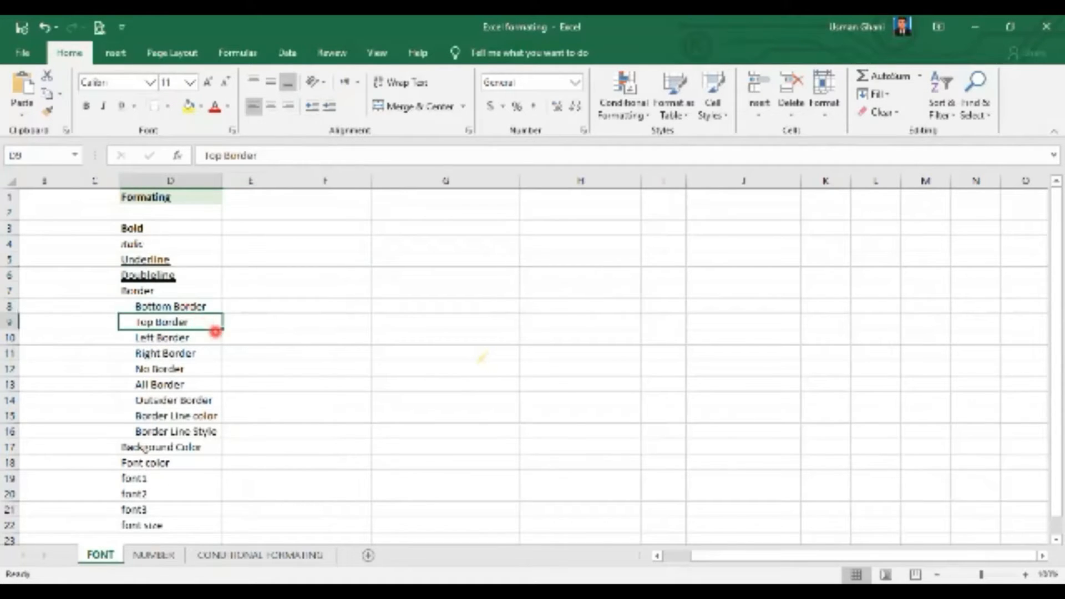
Step: Add a left border to the "Left Border" cell D10
{"action": "left_click", "coordinate": [185, 339]}
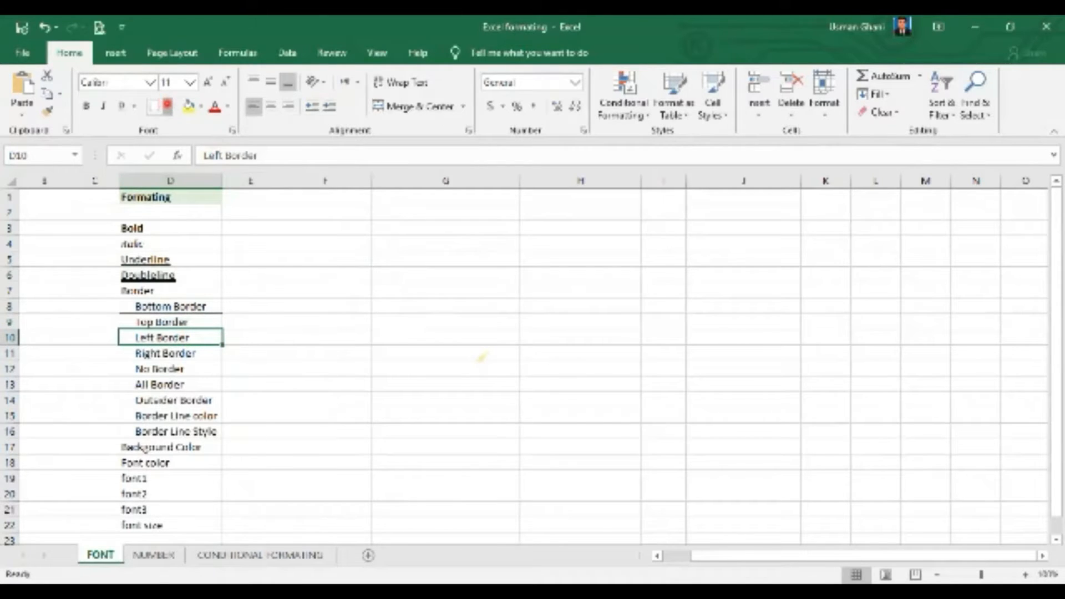
{"action": "left_click", "coordinate": [166, 105]}
{"action": "left_click", "coordinate": [194, 183]}
{"action": "left_click", "coordinate": [288, 257]}
Step: Add a right border to the "Right Border" cell D11
{"action": "left_click", "coordinate": [157, 351]}
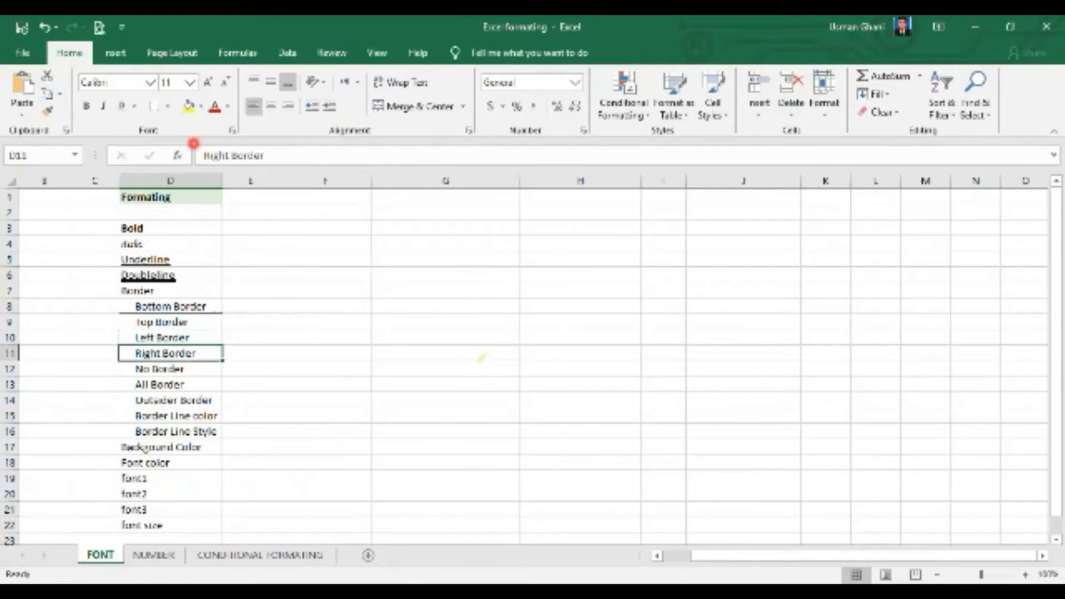
{"action": "left_click", "coordinate": [167, 106]}
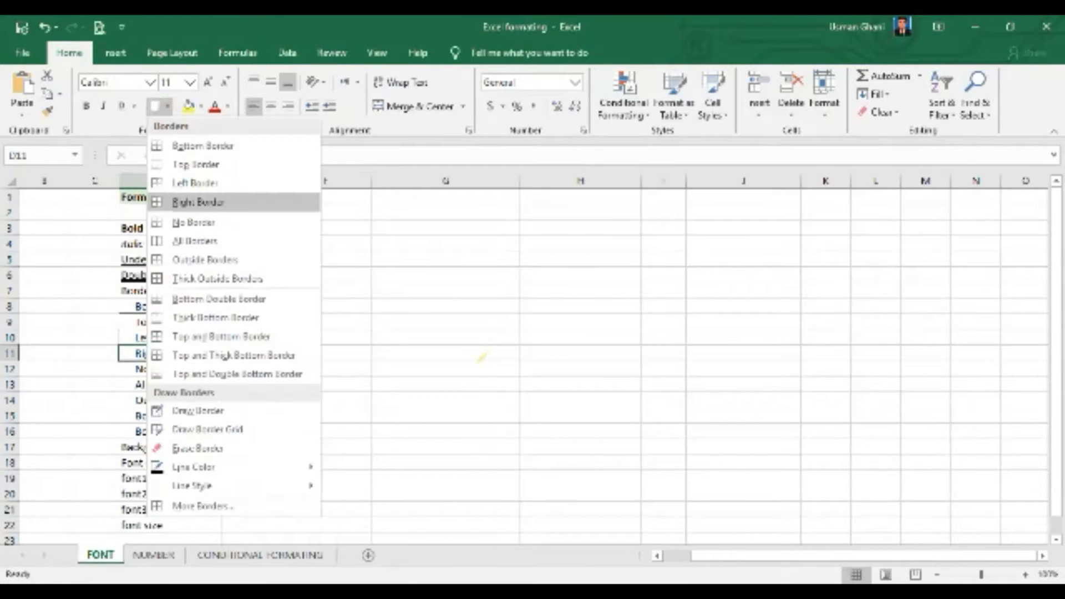
{"action": "left_click", "coordinate": [198, 202]}
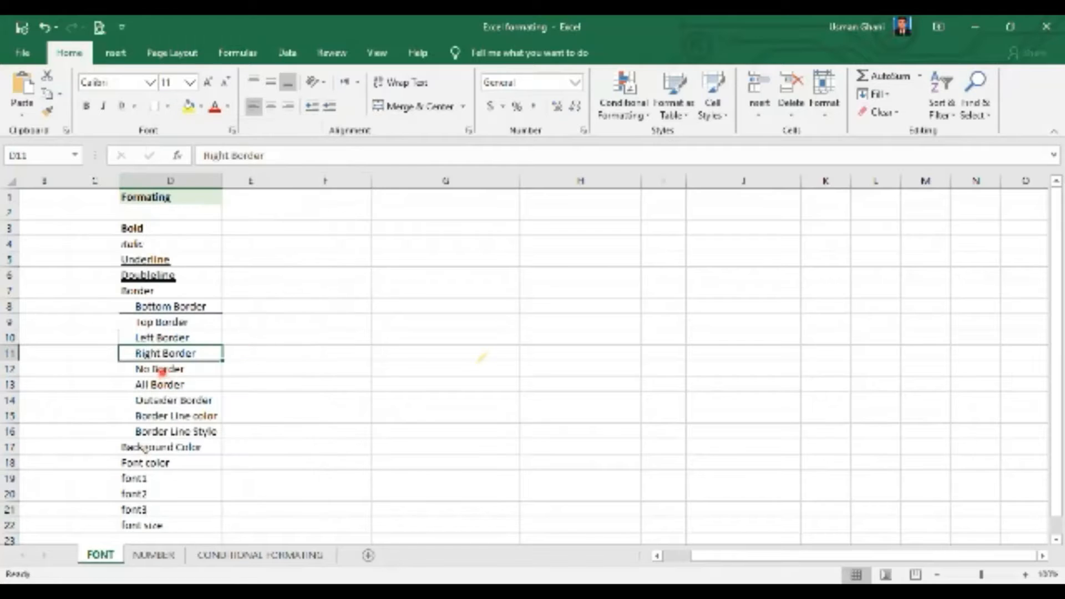
Step: Apply all borders to the "No Border" cell D12 as a demonstration
{"action": "left_click", "coordinate": [162, 369]}
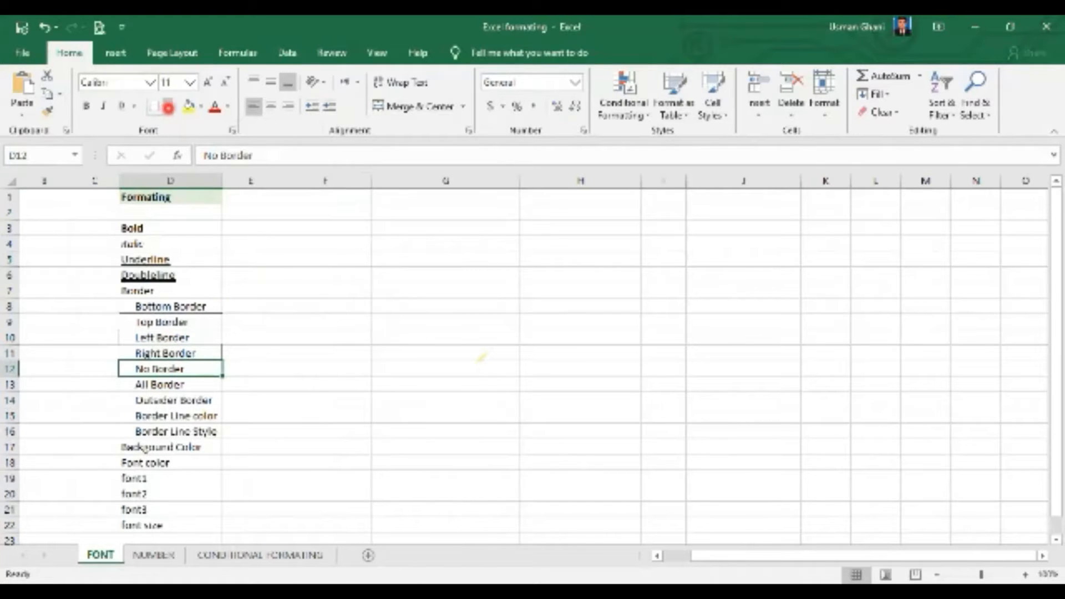
{"action": "left_click", "coordinate": [168, 106]}
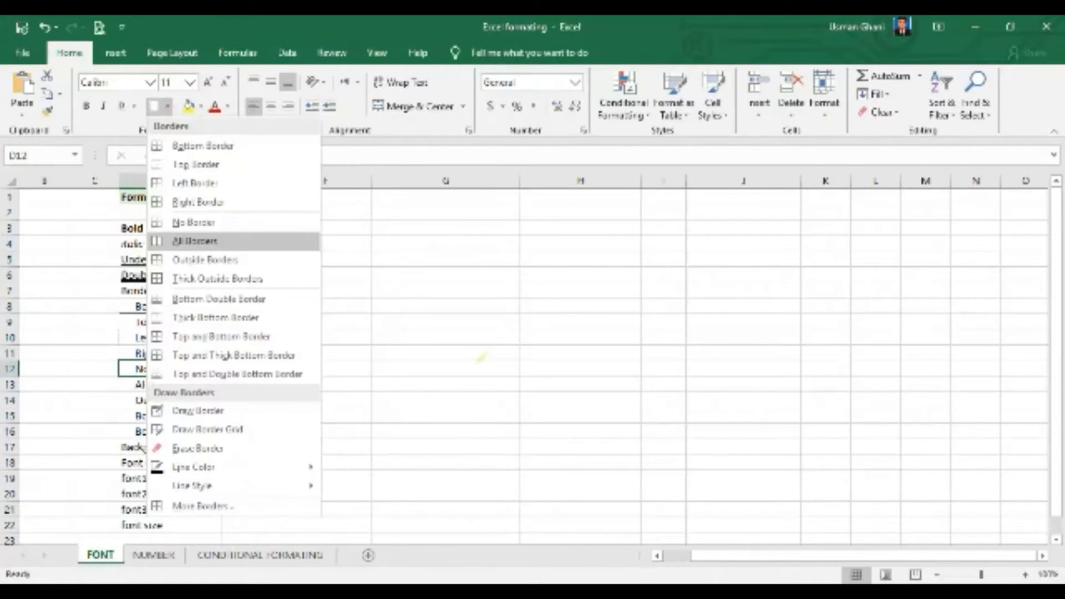
{"action": "left_click", "coordinate": [194, 241]}
{"action": "left_click", "coordinate": [323, 292]}
Step: Clear every border from the "No Border" cell D12 with the No Border option
{"action": "left_click", "coordinate": [174, 366]}
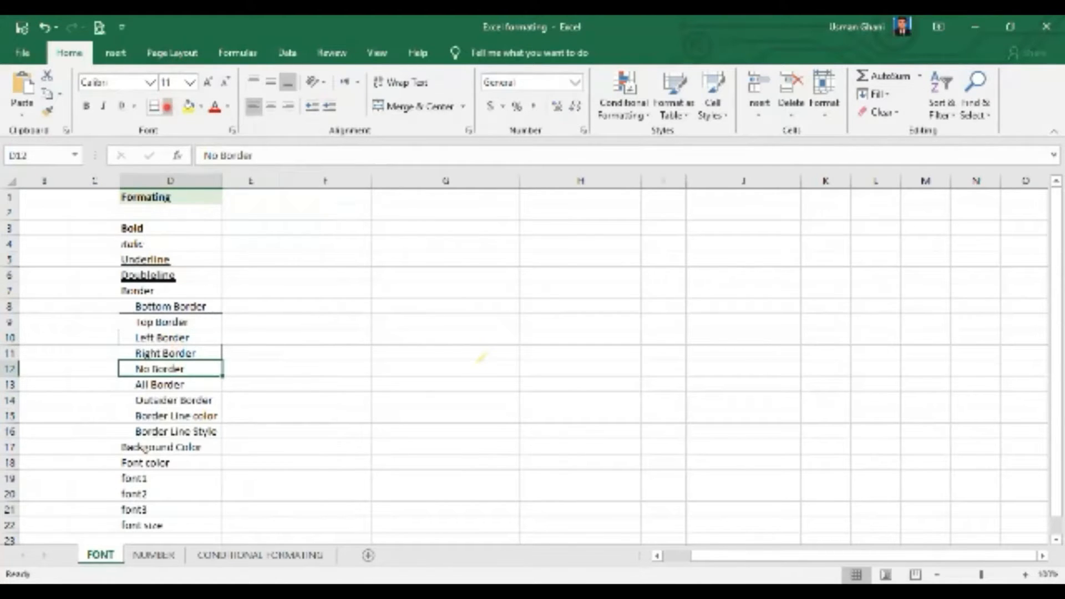
{"action": "left_click", "coordinate": [168, 107]}
{"action": "left_click", "coordinate": [193, 222]}
Step: Apply all borders to the "All Border" cell D13
{"action": "left_click", "coordinate": [201, 387]}
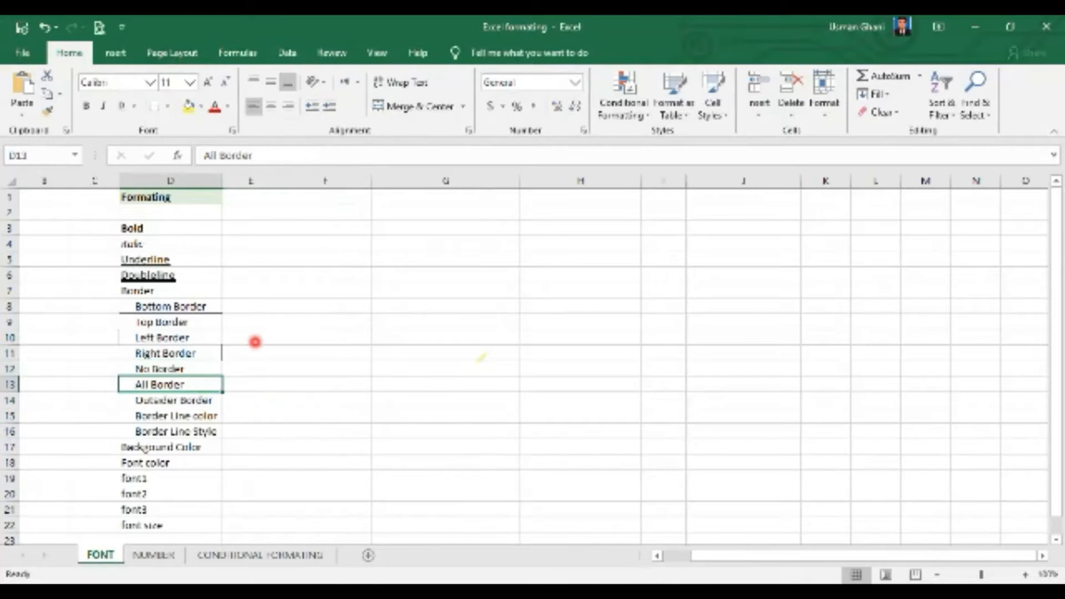
{"action": "left_click", "coordinate": [167, 105]}
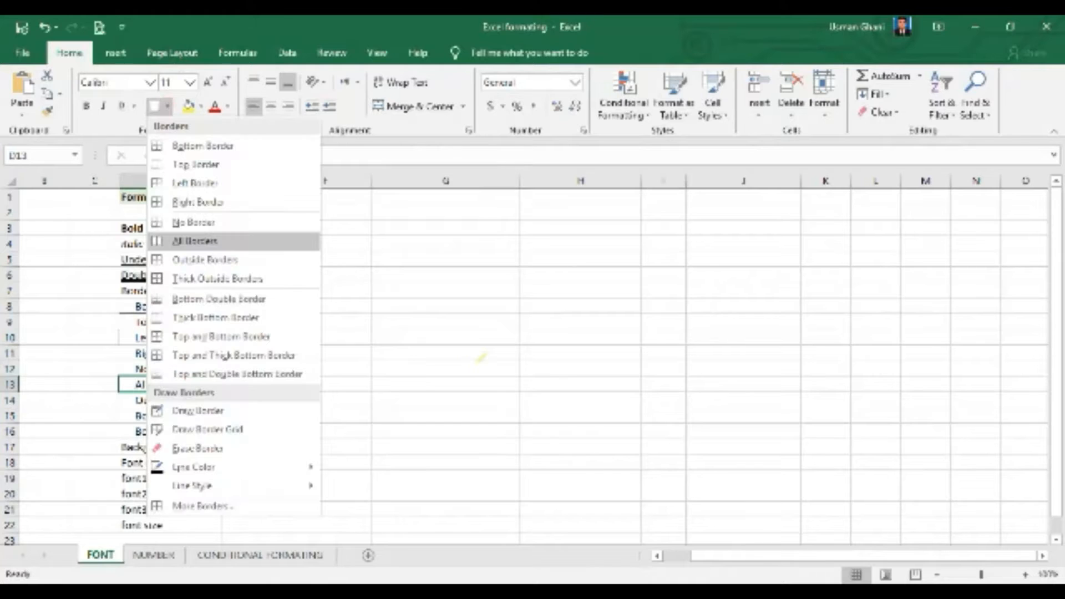
{"action": "left_click", "coordinate": [278, 295]}
Step: Apply all borders to the empty range E7:H15, and remove them again with No Border
{"action": "left_click_drag", "start_coordinate": [278, 295], "coordinate": [554, 414]}
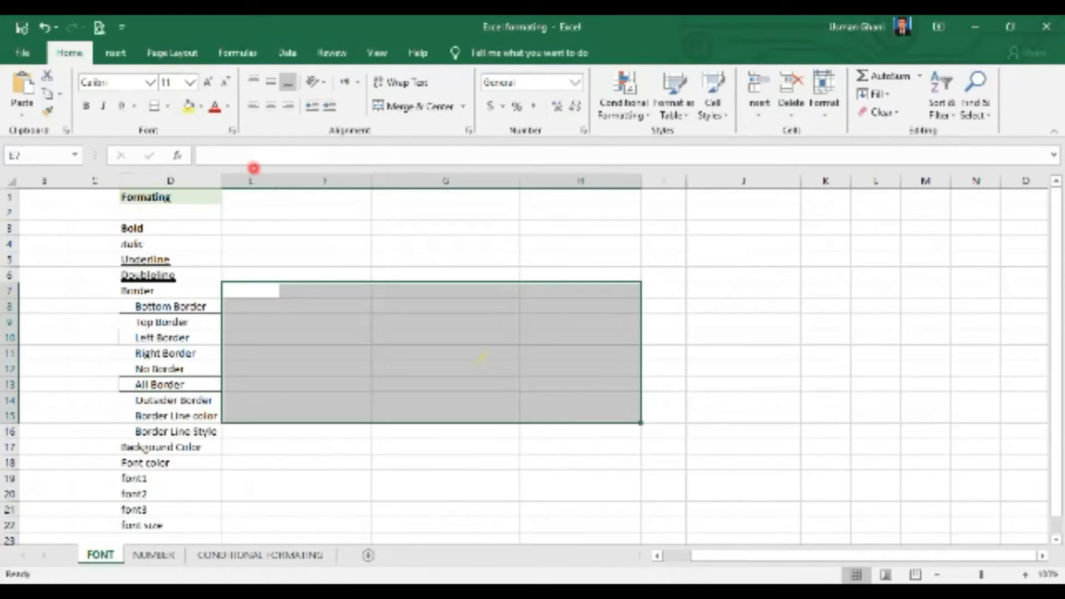
{"action": "left_click", "coordinate": [152, 106]}
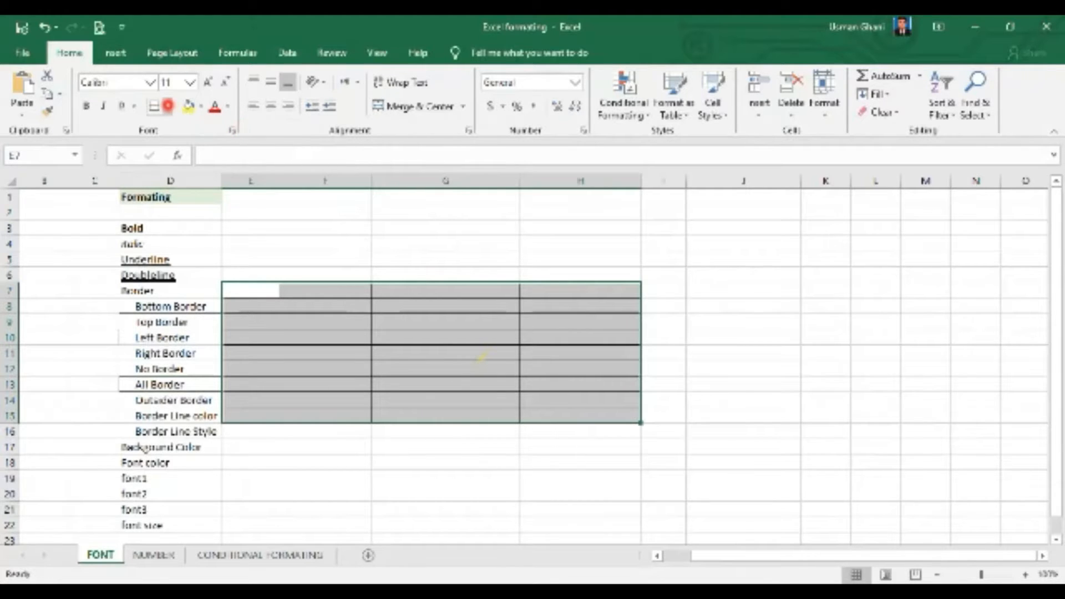
{"action": "left_click", "coordinate": [168, 105]}
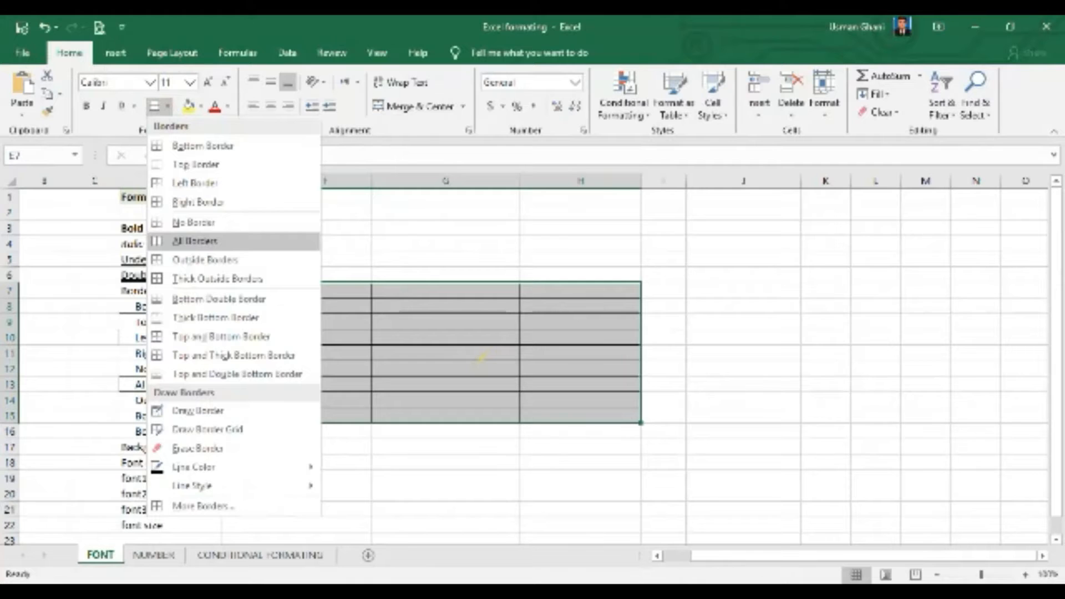
{"action": "left_click", "coordinate": [194, 222]}
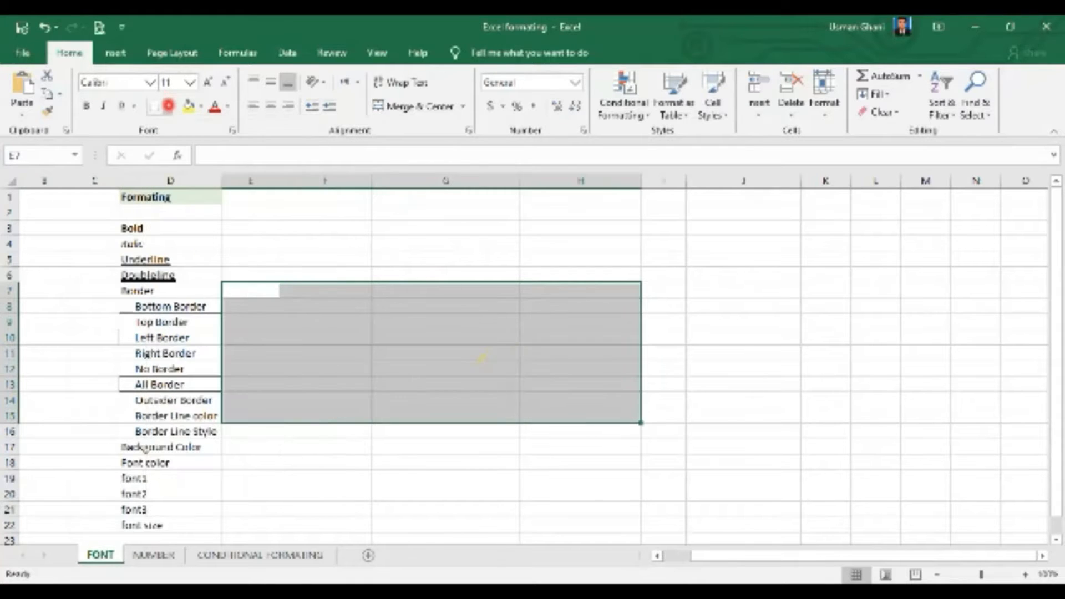
Step: Apply outside borders to the empty range E7:H15, and undo them again
{"action": "left_click", "coordinate": [168, 105]}
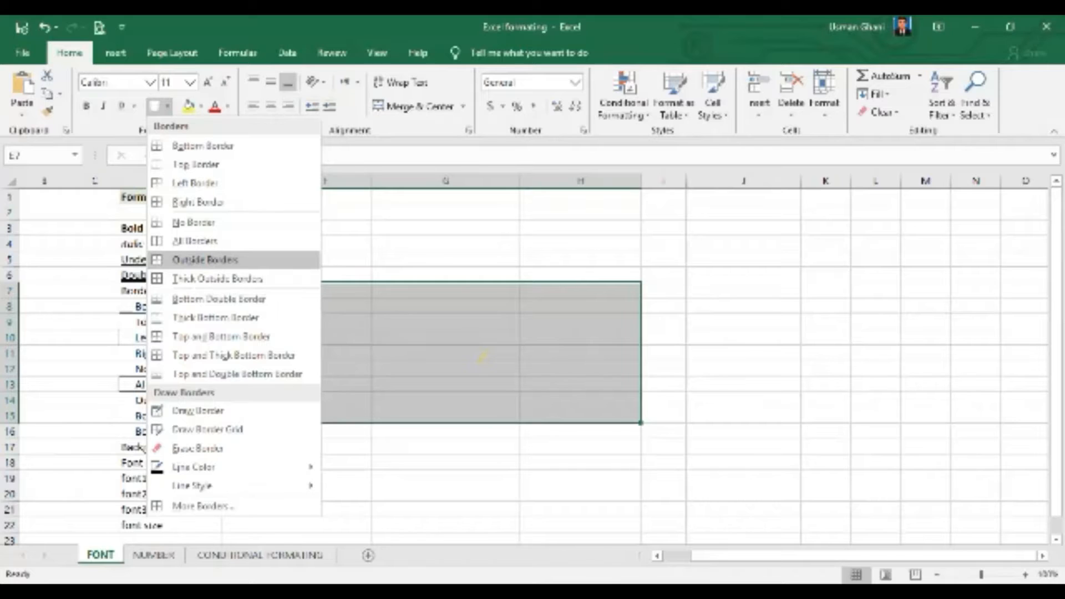
{"action": "left_click", "coordinate": [305, 265]}
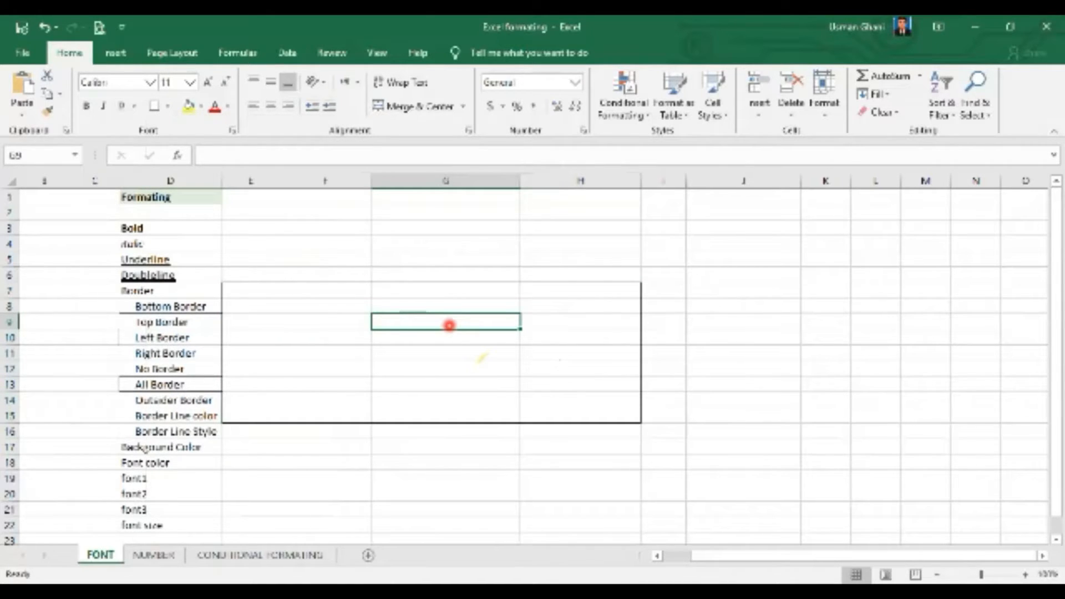
{"action": "key", "text": "ctrl+z"}
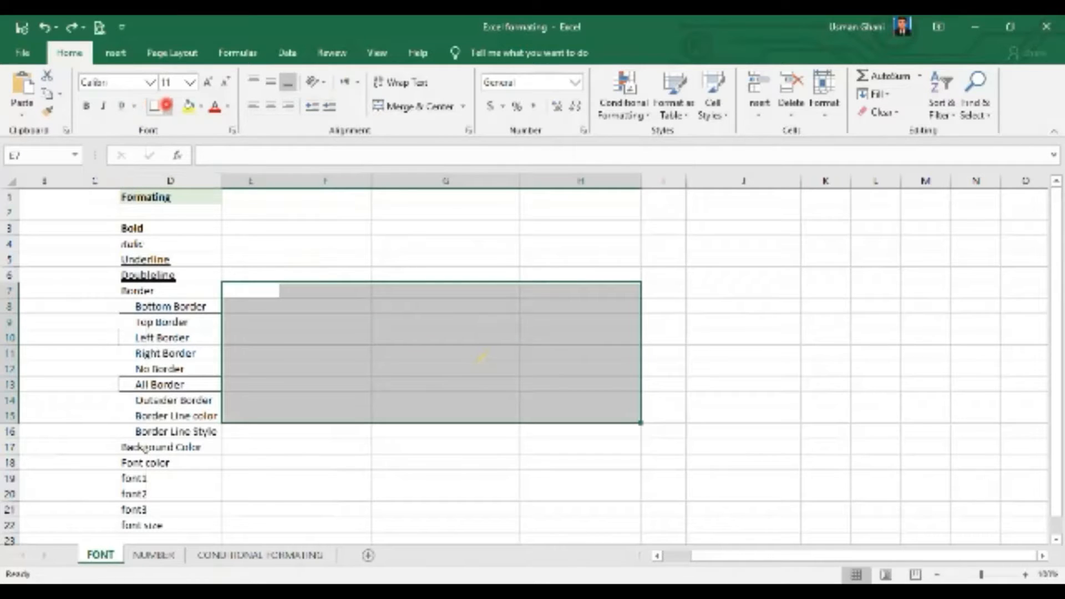
Step: Apply all borders plus thick outside borders to the empty range F7:H14
{"action": "left_click", "coordinate": [167, 105]}
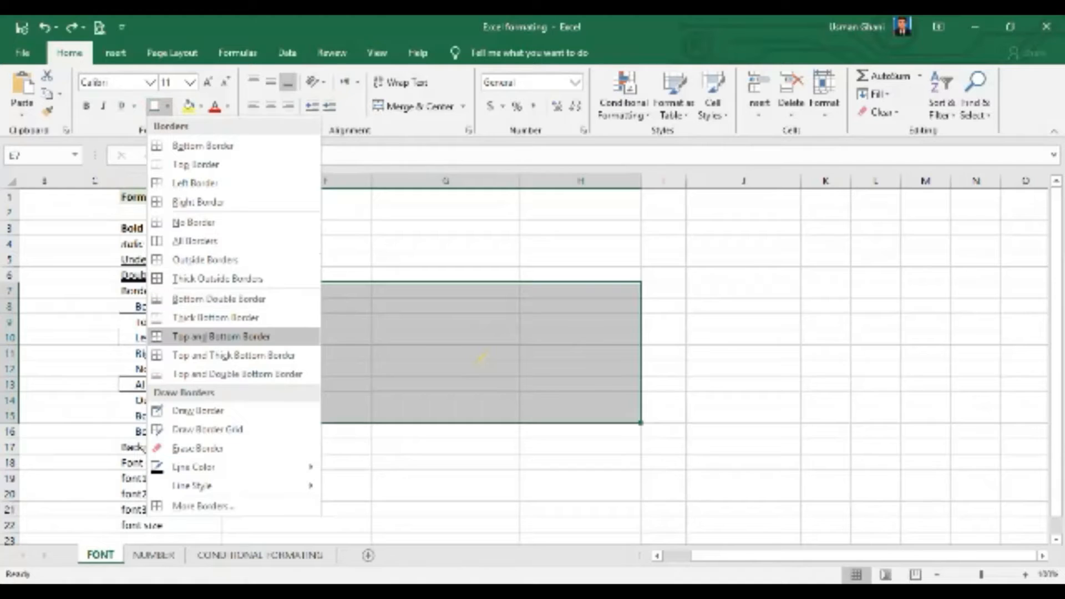
{"action": "left_click", "coordinate": [521, 317]}
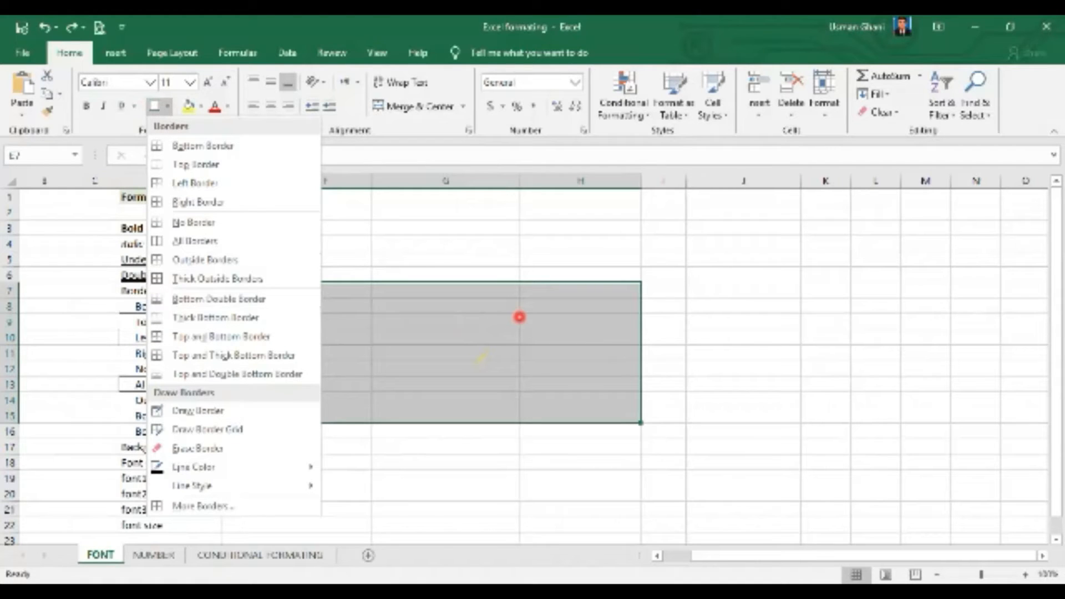
{"action": "left_click_drag", "start_coordinate": [568, 298], "coordinate": [290, 399]}
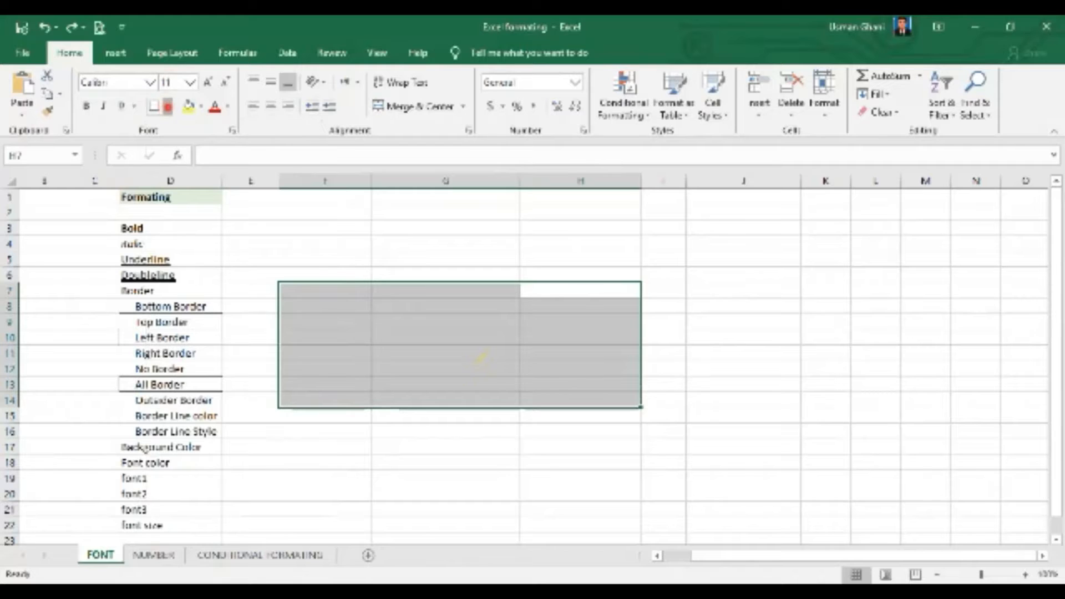
{"action": "left_click", "coordinate": [167, 106]}
{"action": "left_click", "coordinate": [194, 241]}
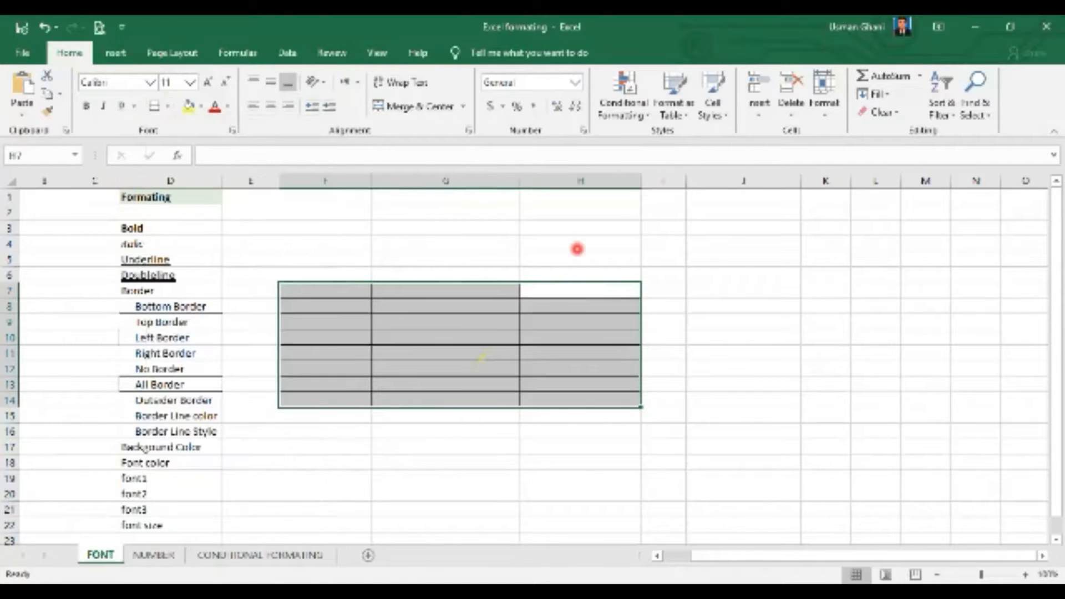
{"action": "left_click", "coordinate": [167, 106]}
{"action": "left_click", "coordinate": [217, 279]}
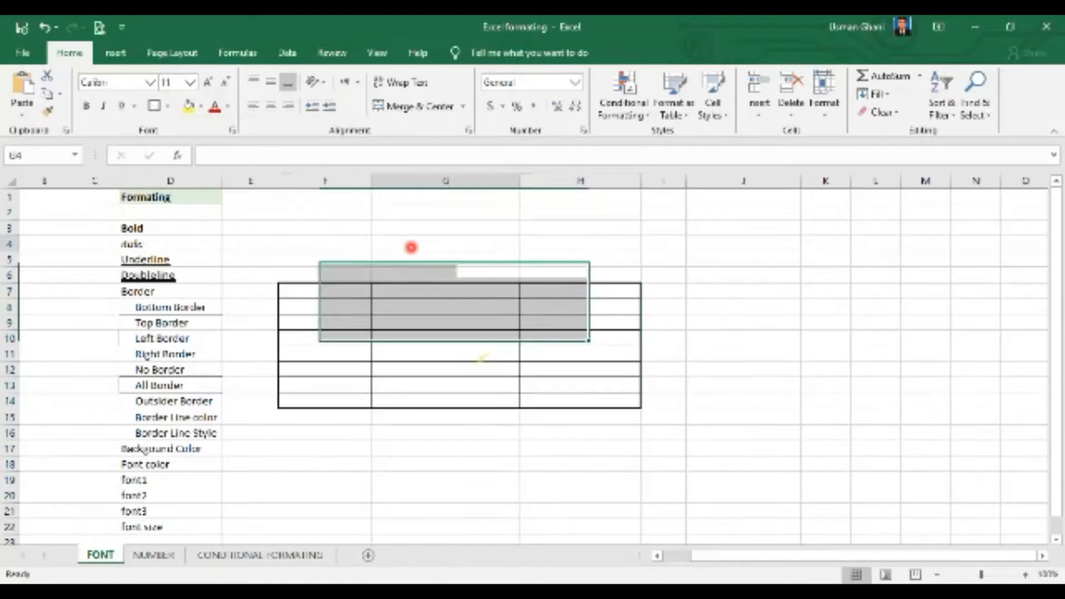
{"action": "left_click", "coordinate": [412, 245]}
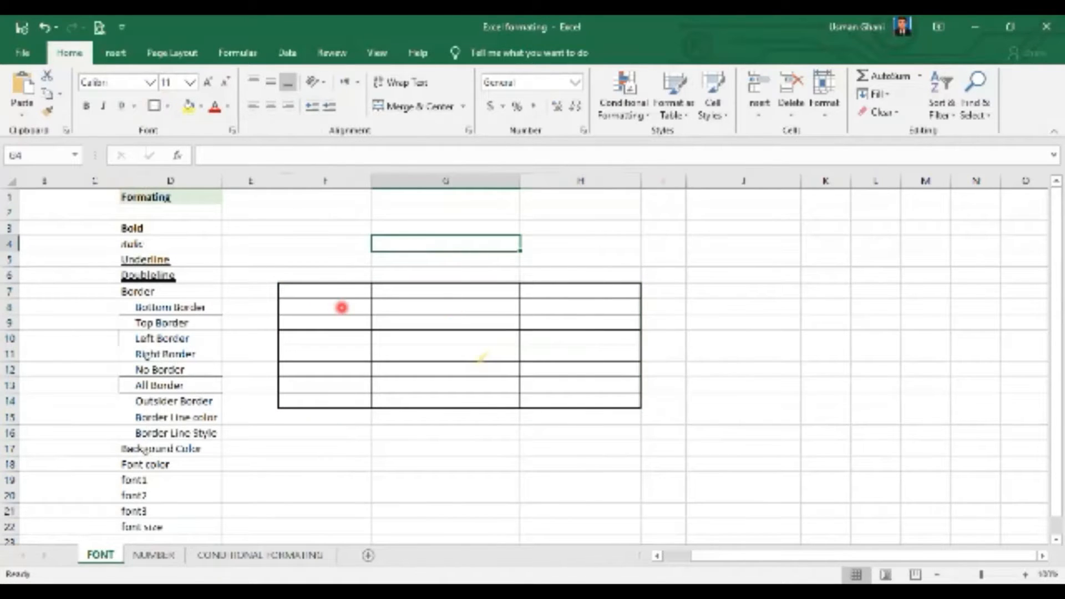
Step: Clear every border from the range F7:H14 with the No Border option
{"action": "left_click_drag", "start_coordinate": [319, 293], "coordinate": [593, 405]}
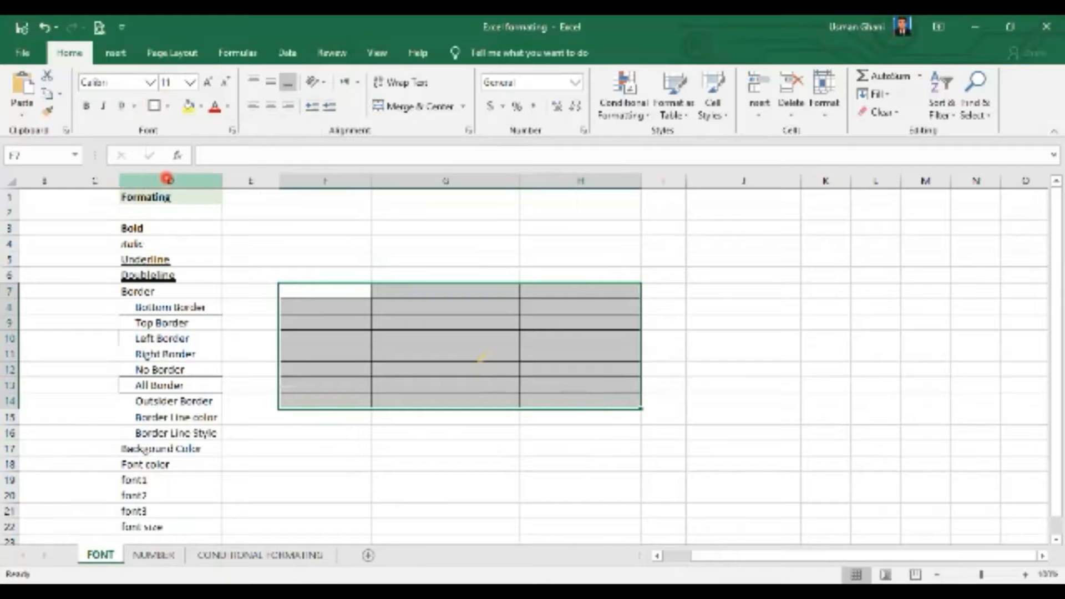
{"action": "left_click", "coordinate": [168, 105]}
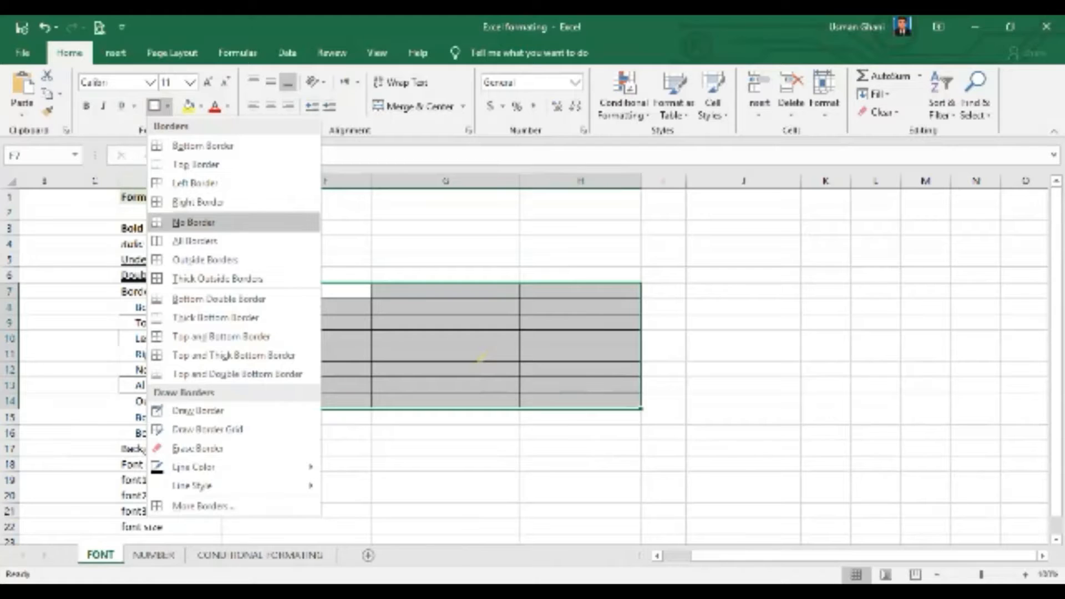
{"action": "left_click", "coordinate": [193, 222]}
{"action": "left_click", "coordinate": [407, 254]}
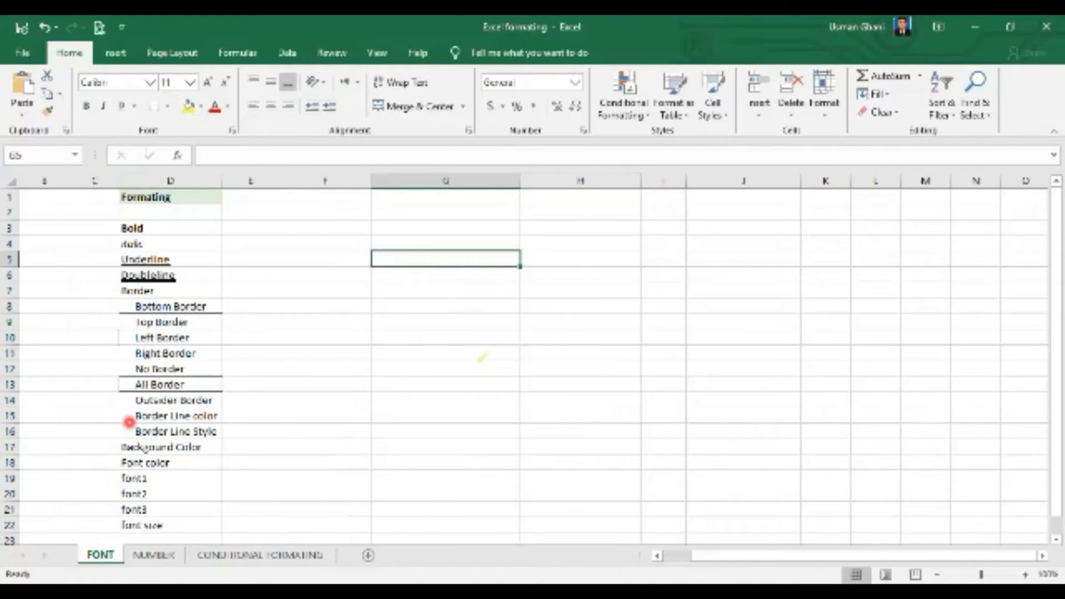
{"action": "left_click", "coordinate": [142, 401]}
{"action": "left_click", "coordinate": [157, 415]}
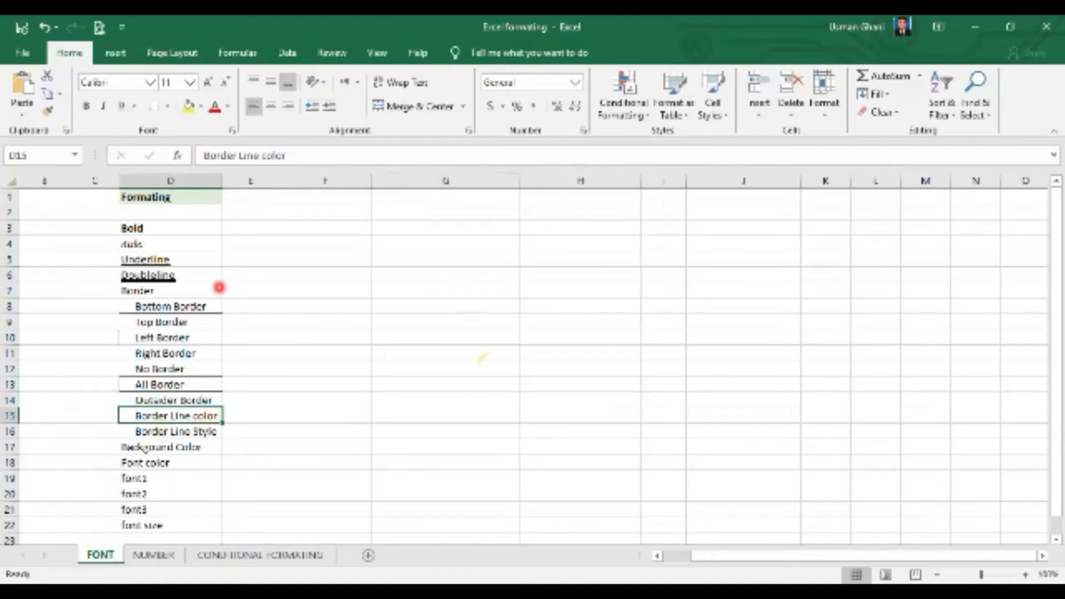
{"action": "left_click", "coordinate": [285, 382]}
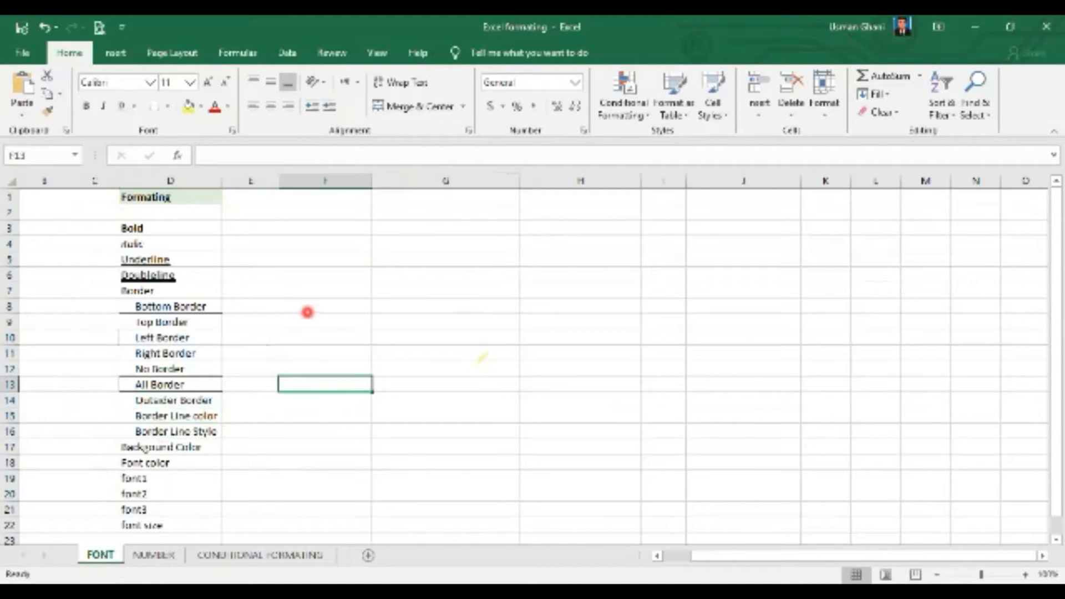
{"action": "left_click", "coordinate": [308, 311]}
Step: Remove the borders from the list cells D8:D13, from "Bottom Border" to "All Border"
{"action": "left_click_drag", "start_coordinate": [157, 381], "coordinate": [171, 305]}
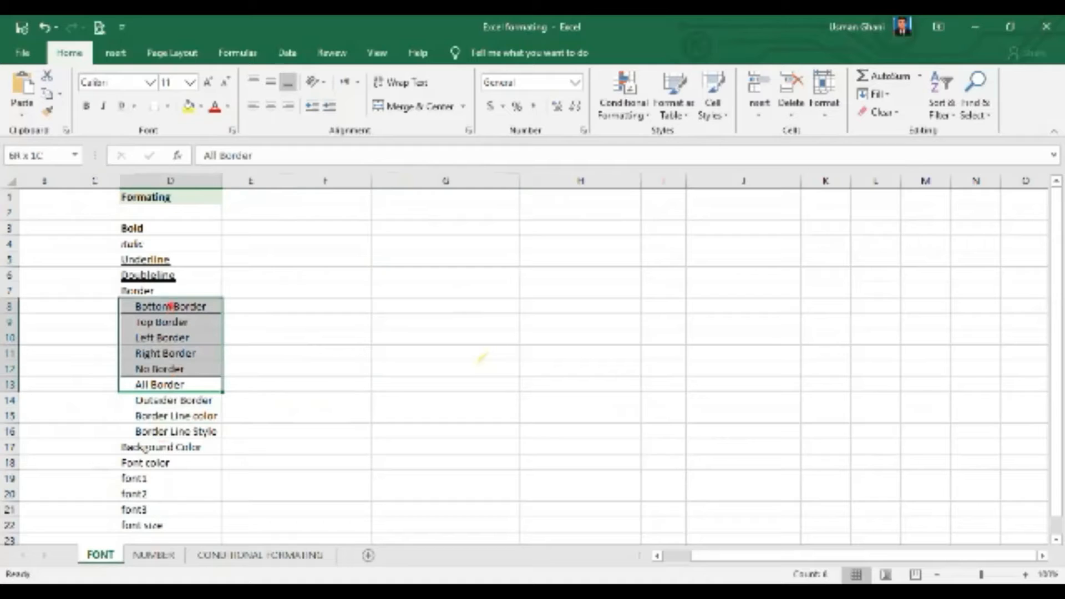
{"action": "left_click", "coordinate": [157, 106]}
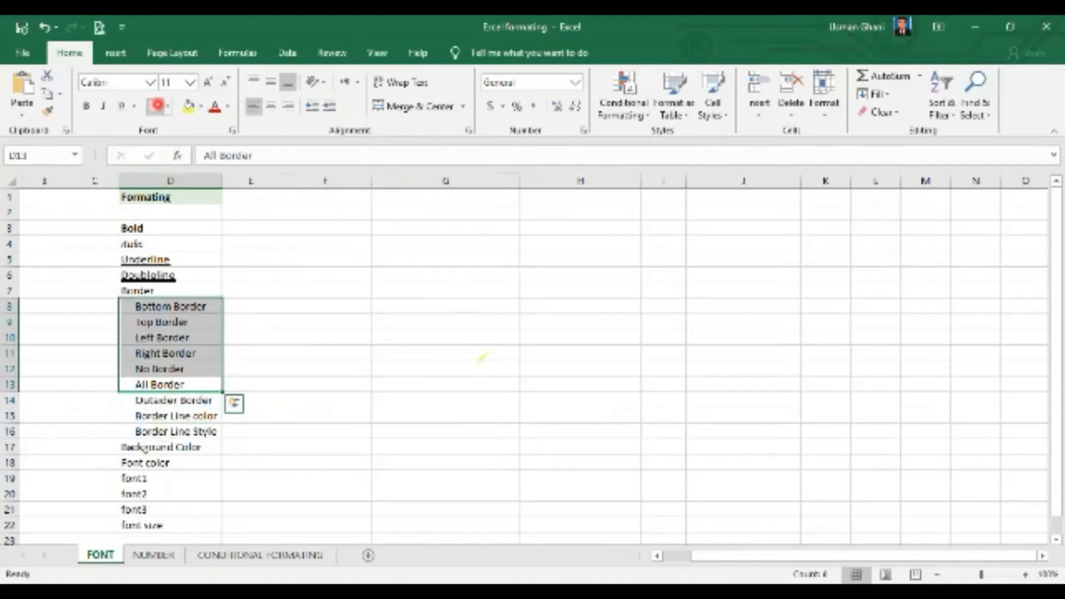
{"action": "left_click", "coordinate": [321, 307]}
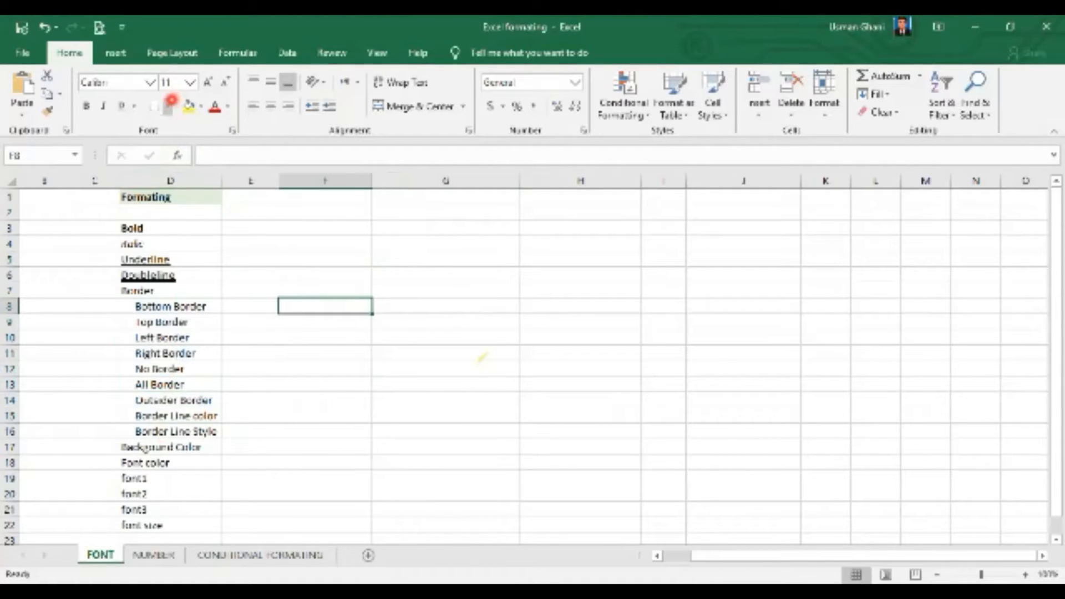
Step: Set the border line color to the standard green
{"action": "left_click", "coordinate": [168, 105]}
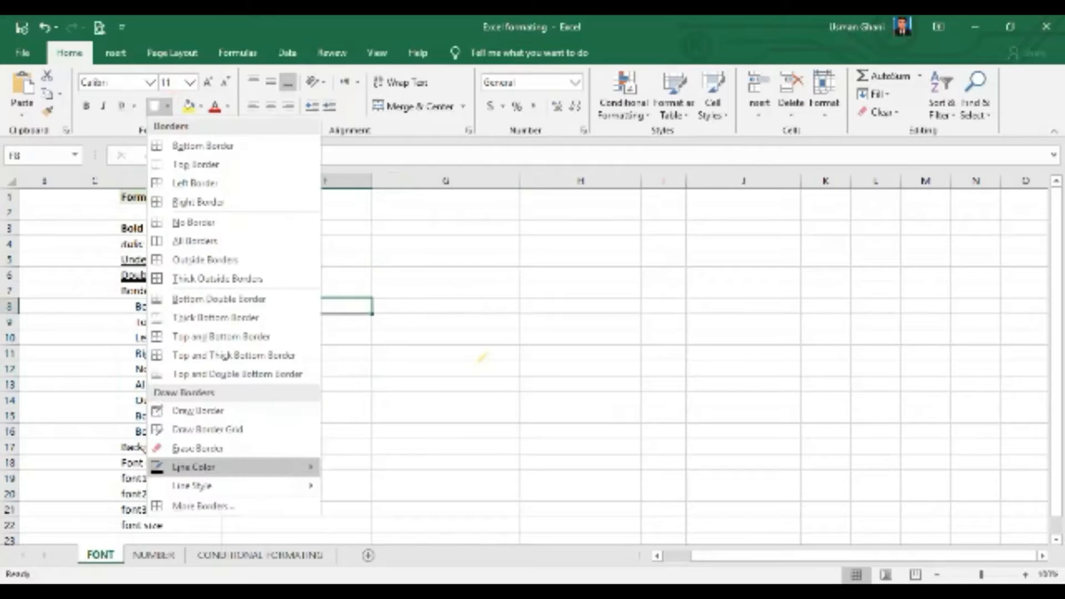
{"action": "mouse_move", "coordinate": [194, 467]}
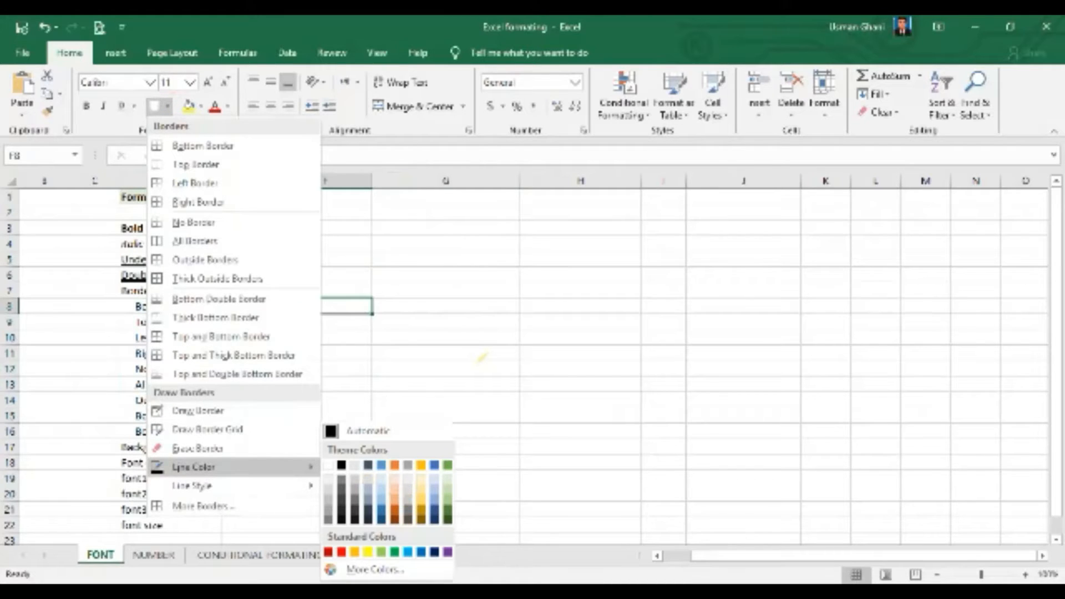
{"action": "left_click", "coordinate": [394, 552]}
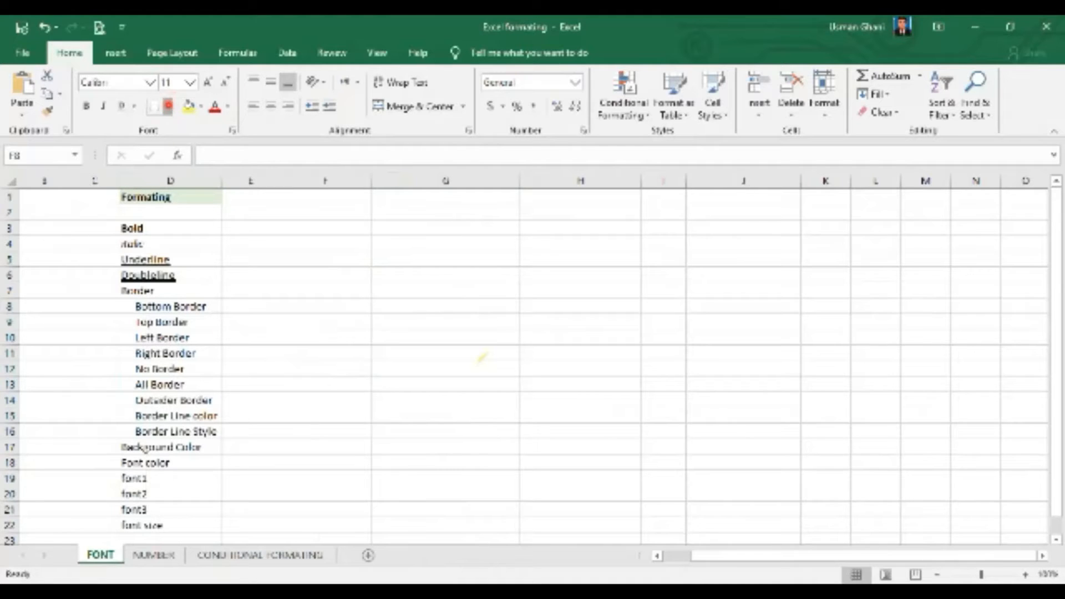
{"action": "left_click", "coordinate": [167, 105]}
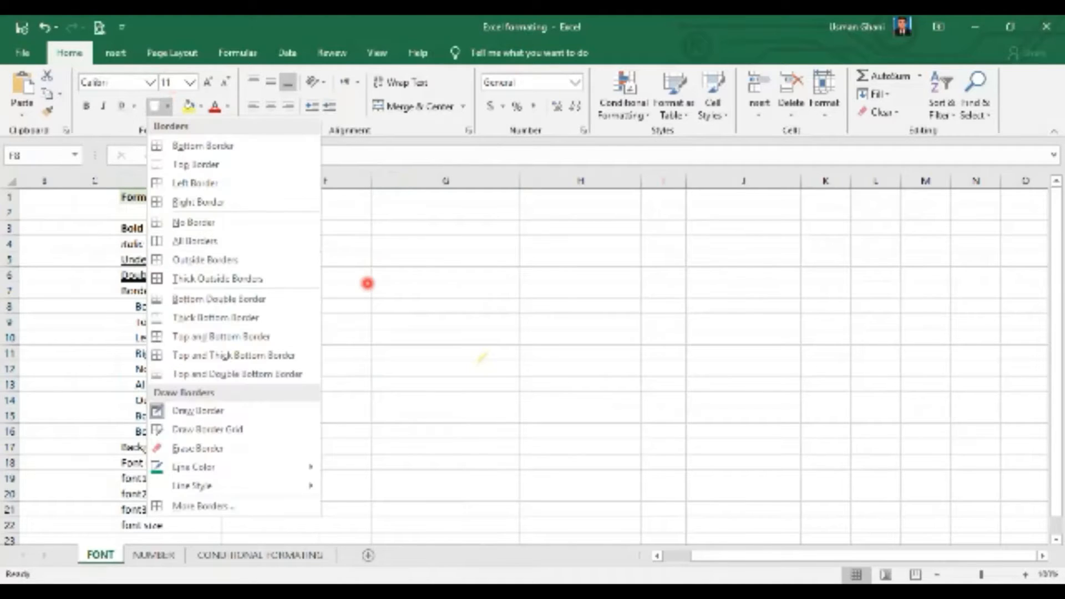
{"action": "left_click", "coordinate": [367, 284]}
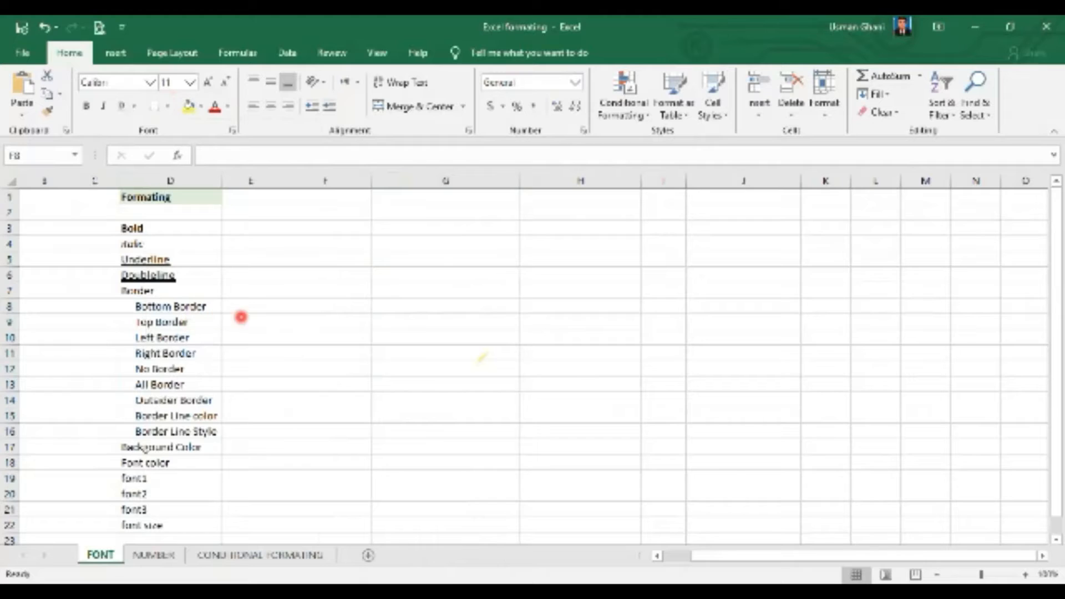
Step: Draw green borders around E9:F9 and the cells beneath it down to row 13, and undo them
{"action": "left_click", "coordinate": [294, 320]}
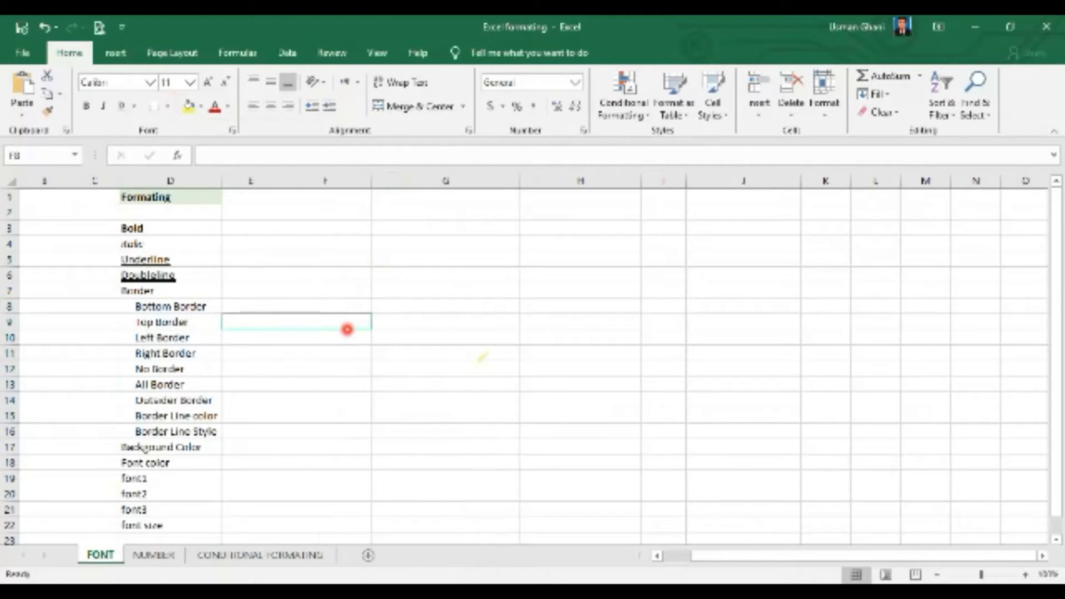
{"action": "left_click_drag", "start_coordinate": [252, 333], "coordinate": [305, 388]}
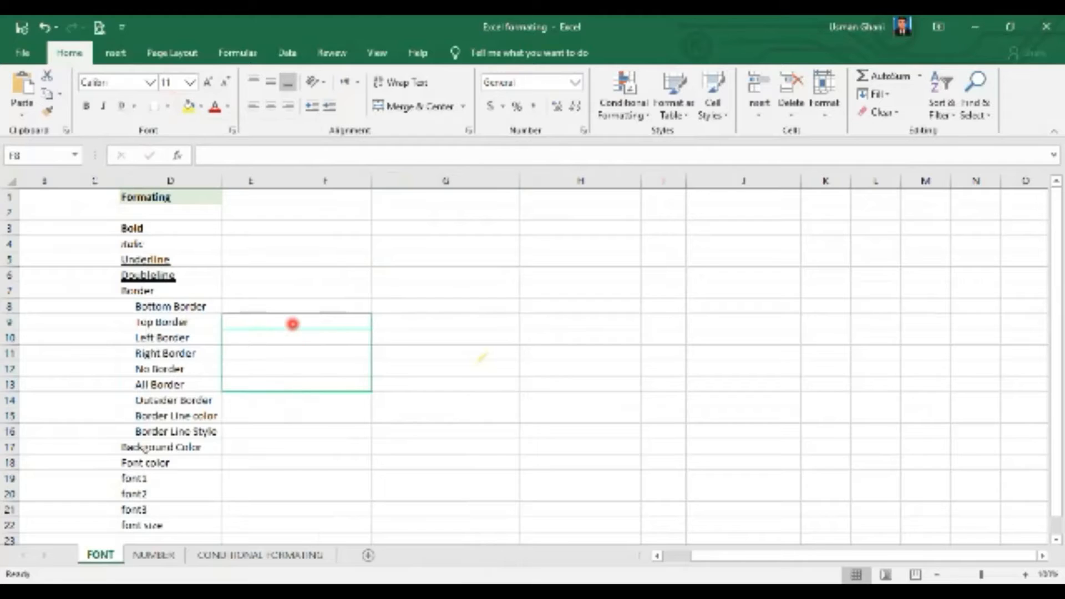
{"action": "key", "text": "ctrl+z"}
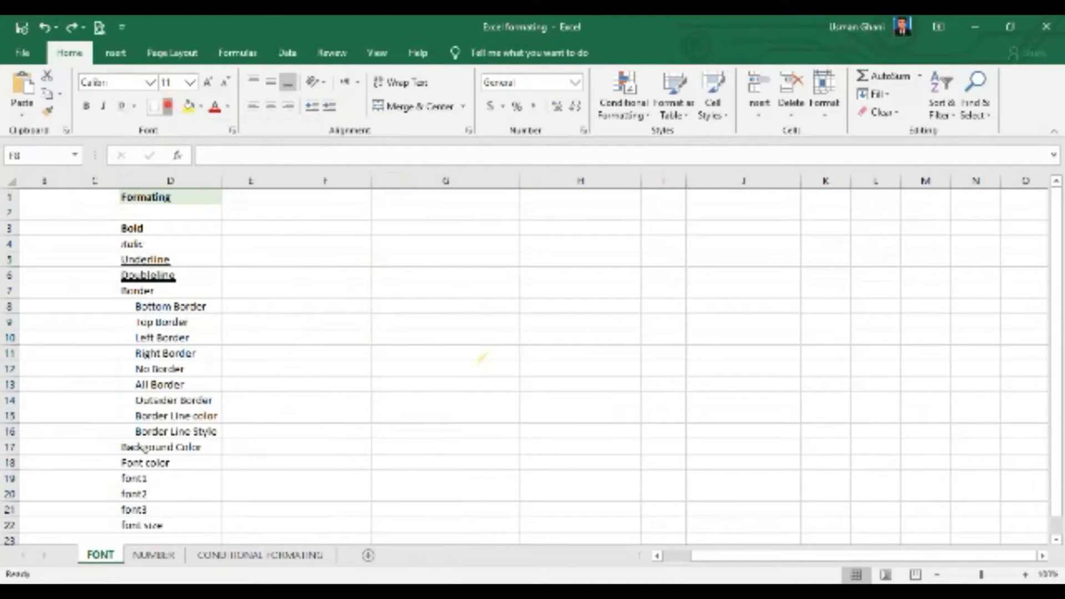
Step: Apply all borders in the green line color to cells F8 and F9
{"action": "left_click", "coordinate": [168, 106]}
{"action": "left_click", "coordinate": [194, 240]}
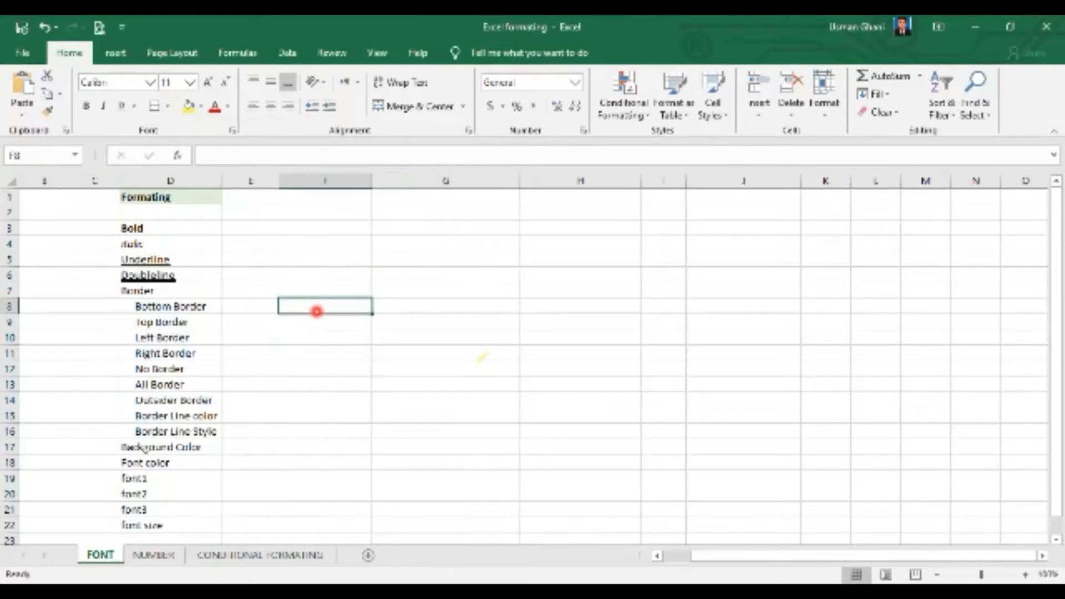
{"action": "left_click", "coordinate": [320, 321]}
{"action": "left_click", "coordinate": [158, 106]}
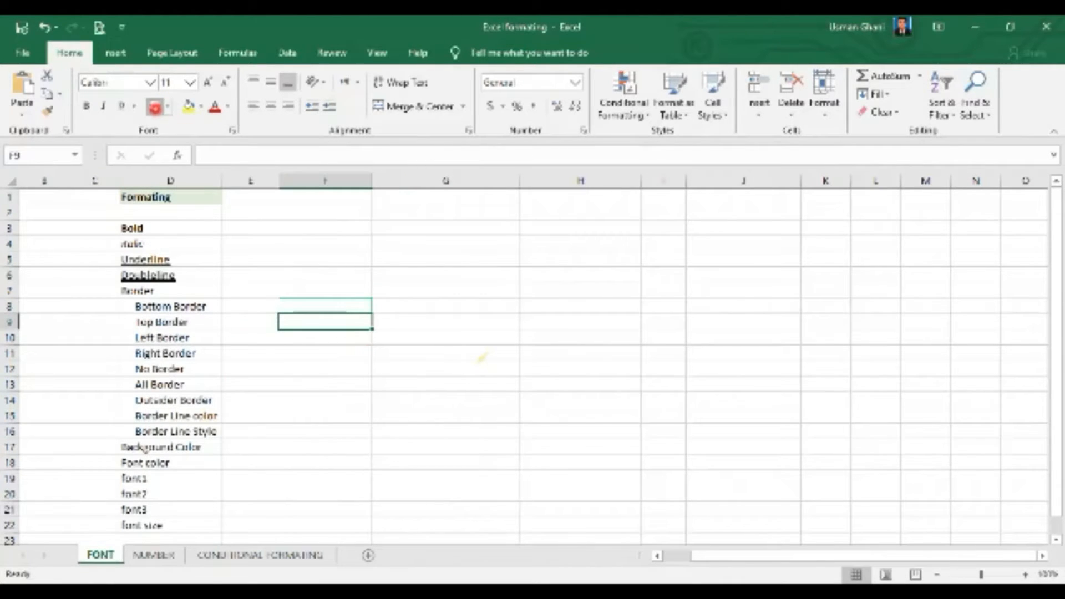
{"action": "left_click", "coordinate": [283, 339]}
{"action": "left_click", "coordinate": [355, 370]}
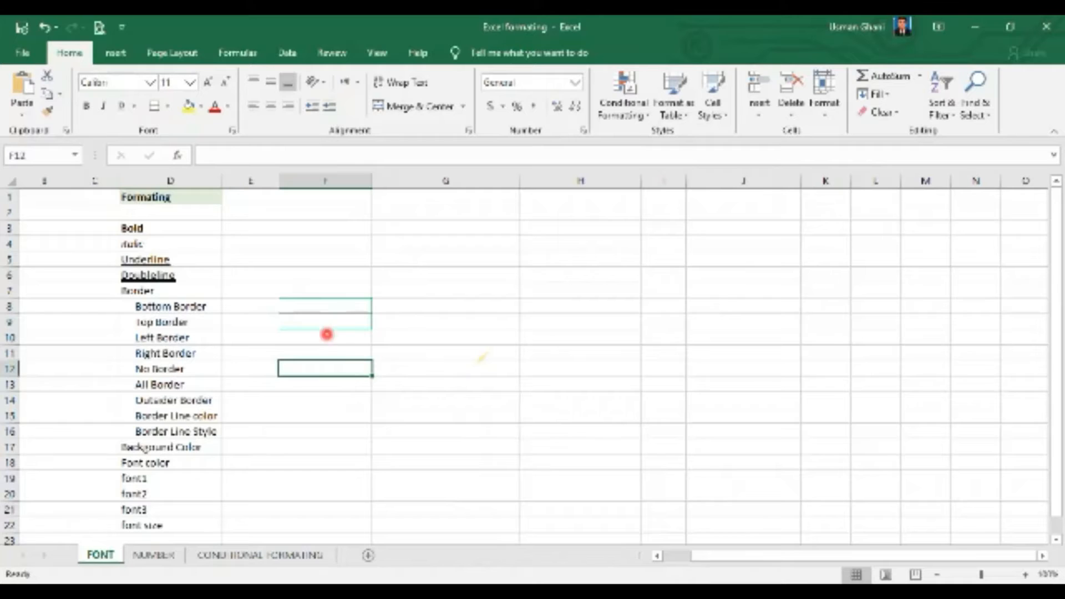
Step: Apply green borders on all sides of the "Bottom Border" cell D8
{"action": "left_click", "coordinate": [165, 307]}
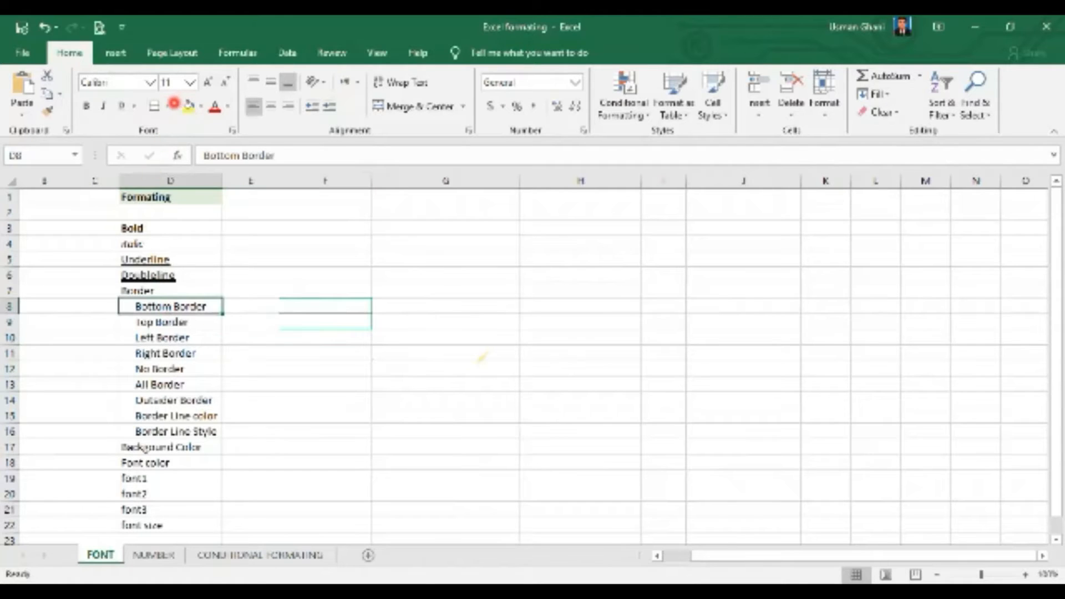
{"action": "left_click", "coordinate": [167, 106]}
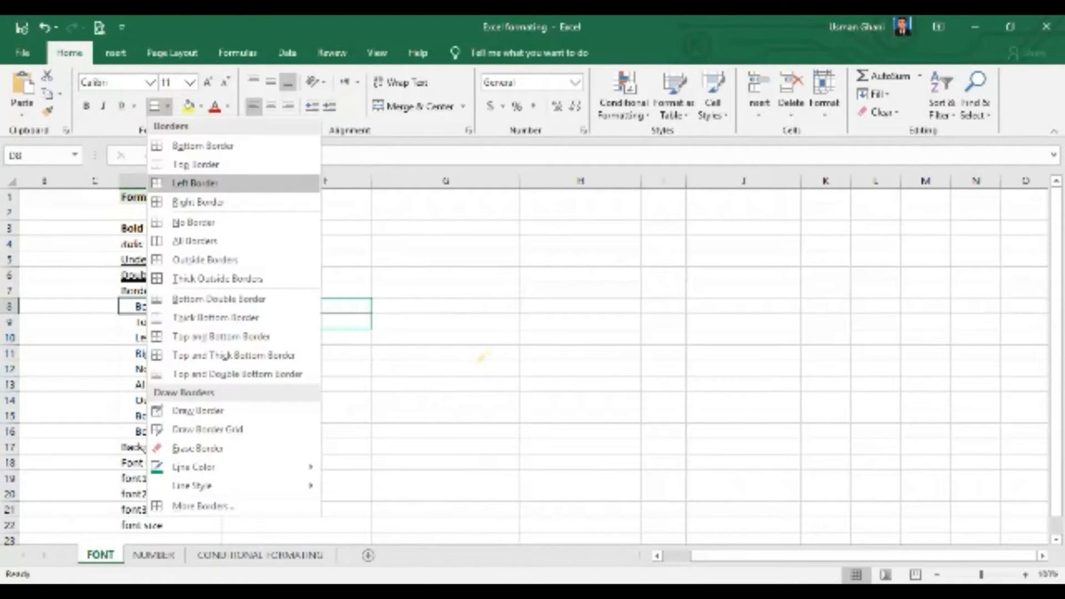
{"action": "left_click", "coordinate": [311, 357]}
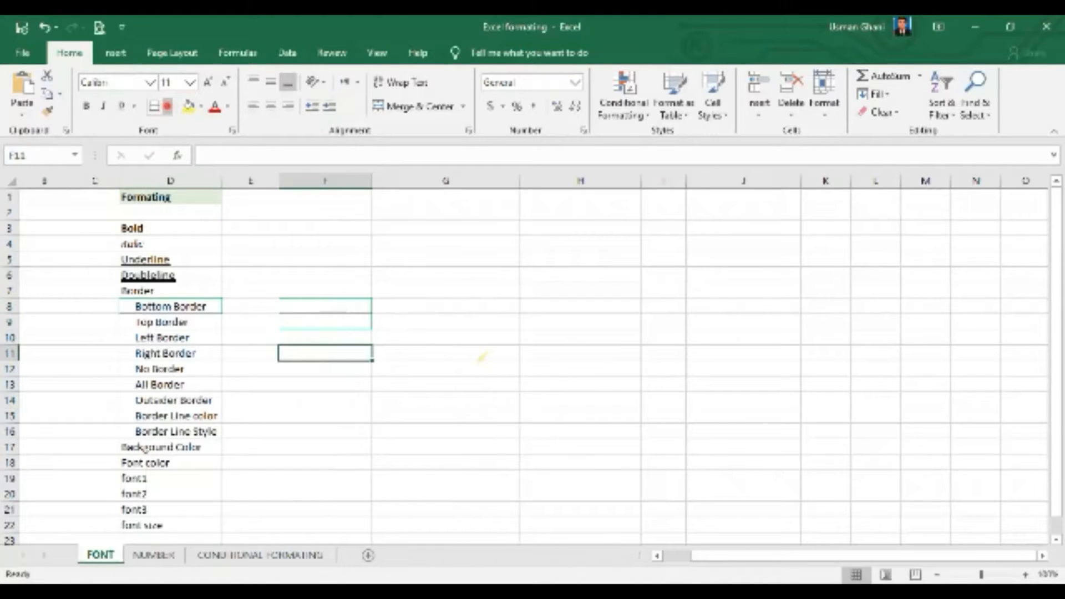
Step: Choose a dotted border line style and draw a diagonal line across F12 and a border around G13:G14
{"action": "left_click", "coordinate": [167, 106]}
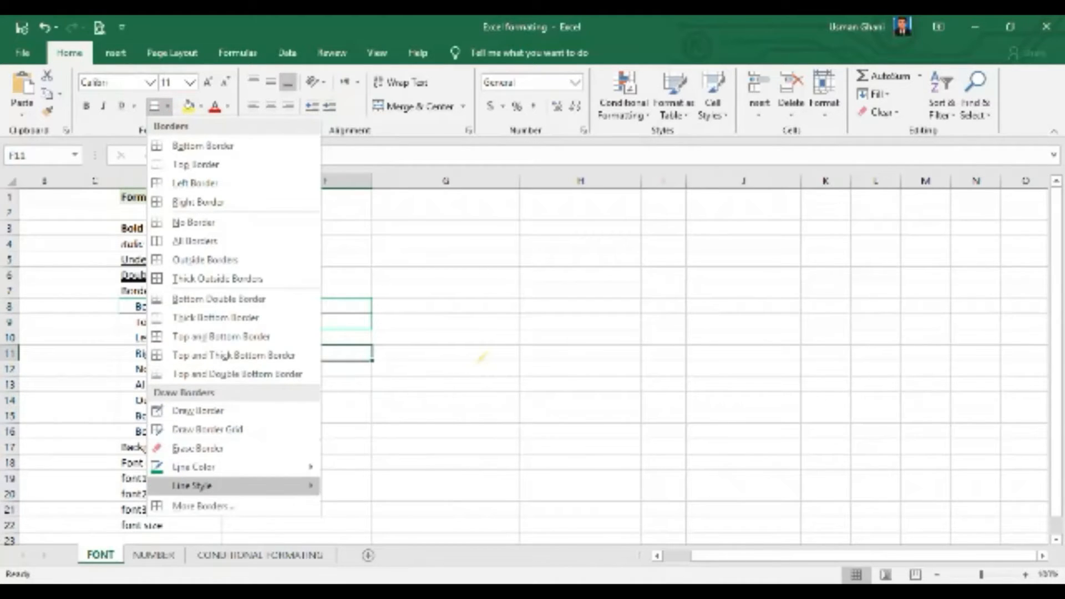
{"action": "mouse_move", "coordinate": [250, 486]}
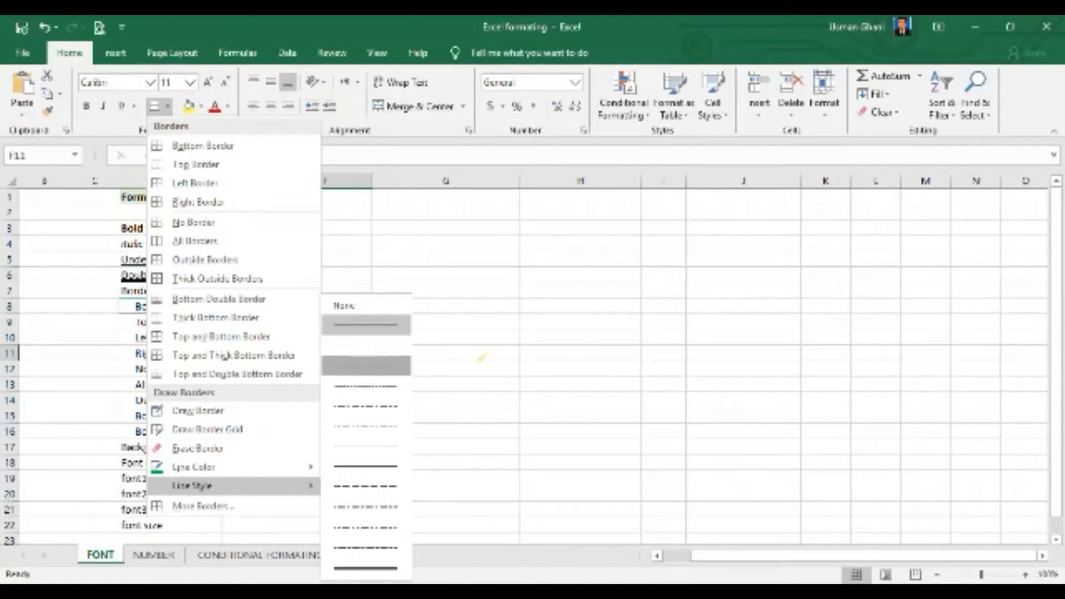
{"action": "left_click", "coordinate": [366, 366]}
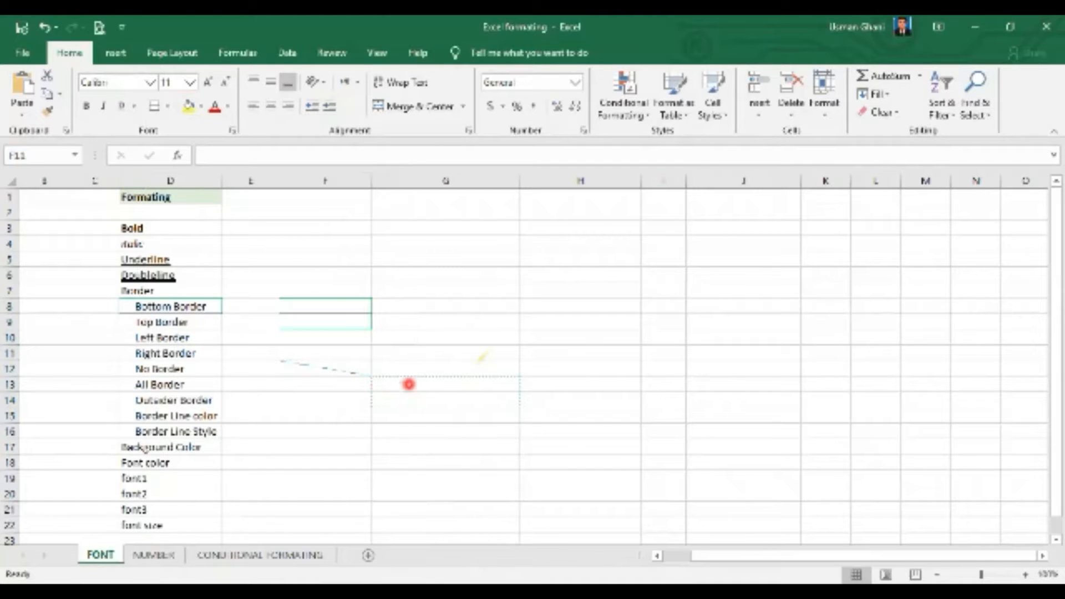
{"action": "left_click", "coordinate": [155, 106]}
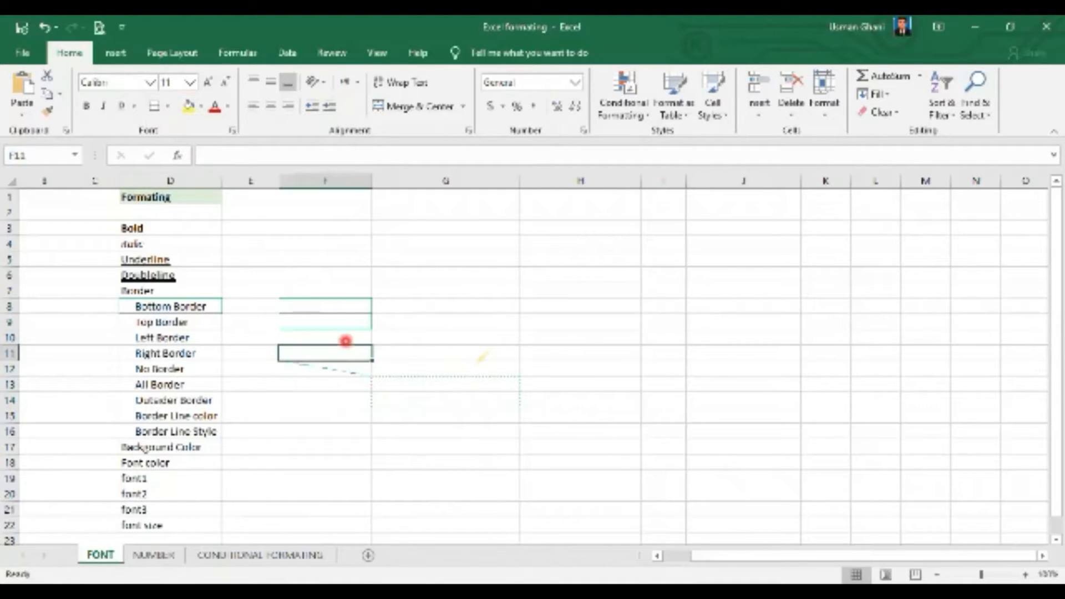
Step: Use Draw Border to add dotted green borders around the column D cells from "Bottom Border" to "Border Line Style"
{"action": "left_click", "coordinate": [348, 385]}
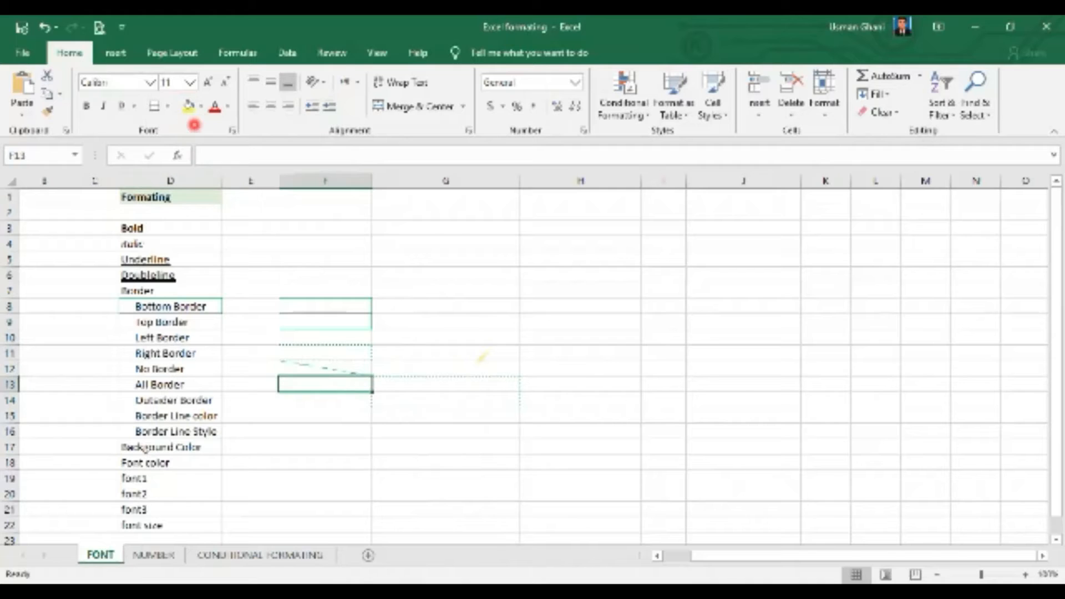
{"action": "left_click", "coordinate": [308, 420]}
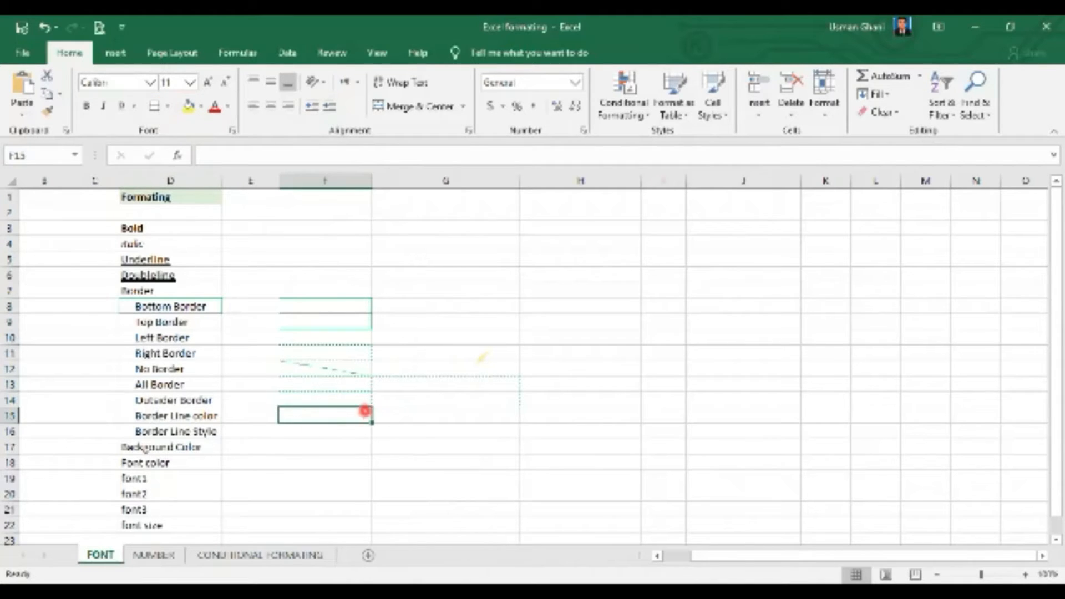
{"action": "left_click", "coordinate": [332, 398]}
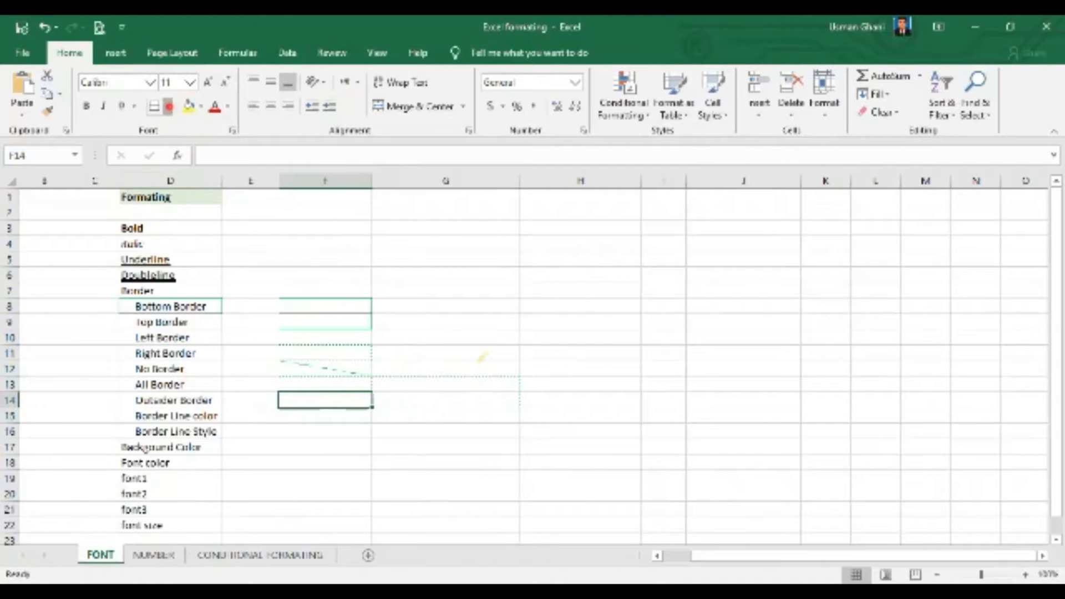
{"action": "left_click", "coordinate": [167, 106]}
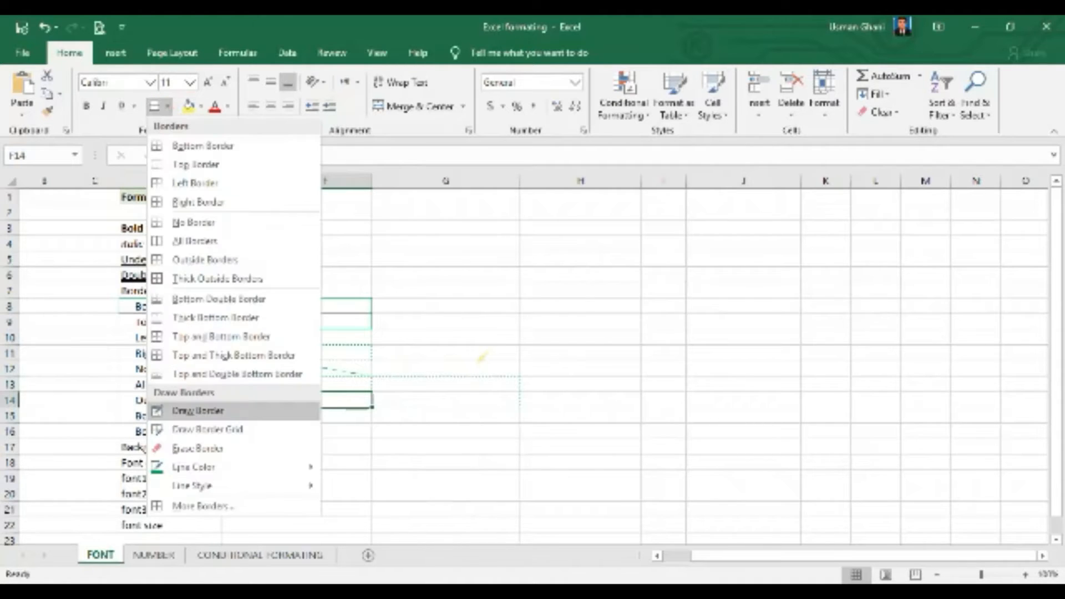
{"action": "left_click", "coordinate": [198, 410]}
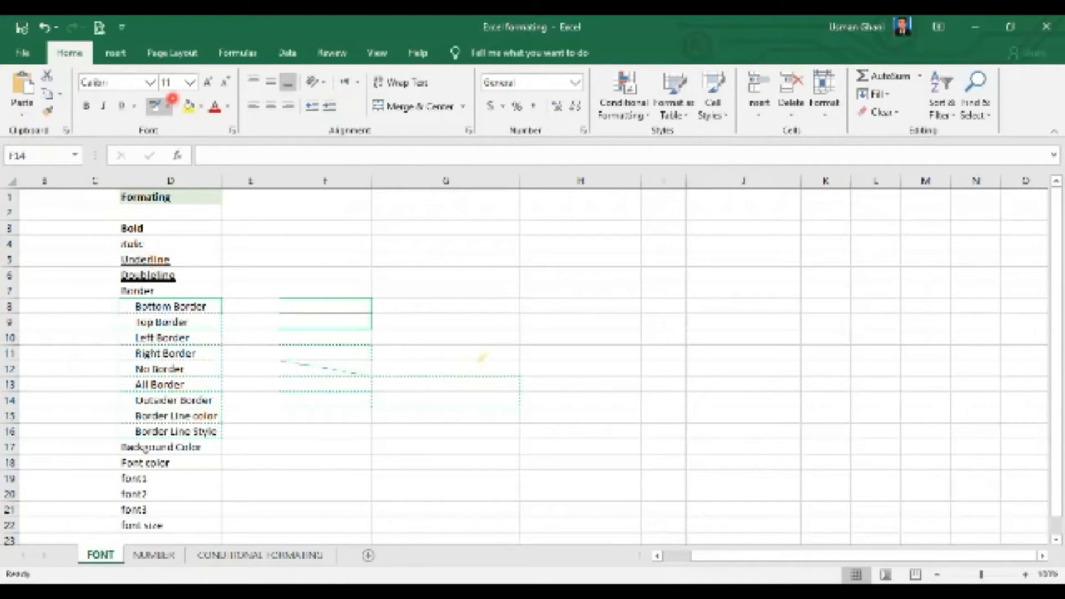
Step: Erase the line between F8 and F9, the diagonal in F12 and the dotted borders around F11:G14
{"action": "left_click", "coordinate": [171, 105]}
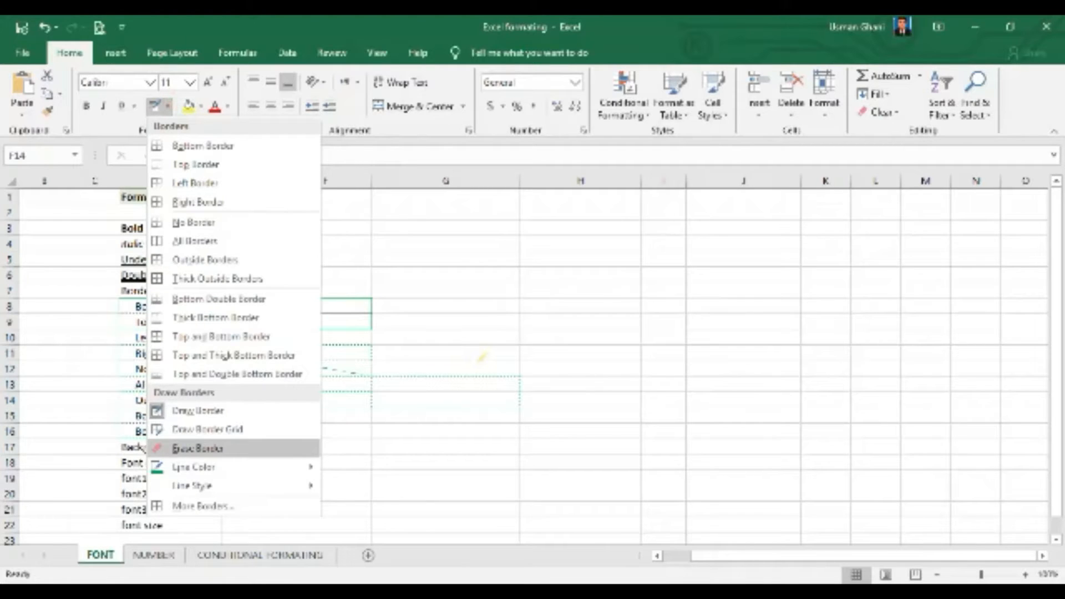
{"action": "left_click", "coordinate": [157, 449]}
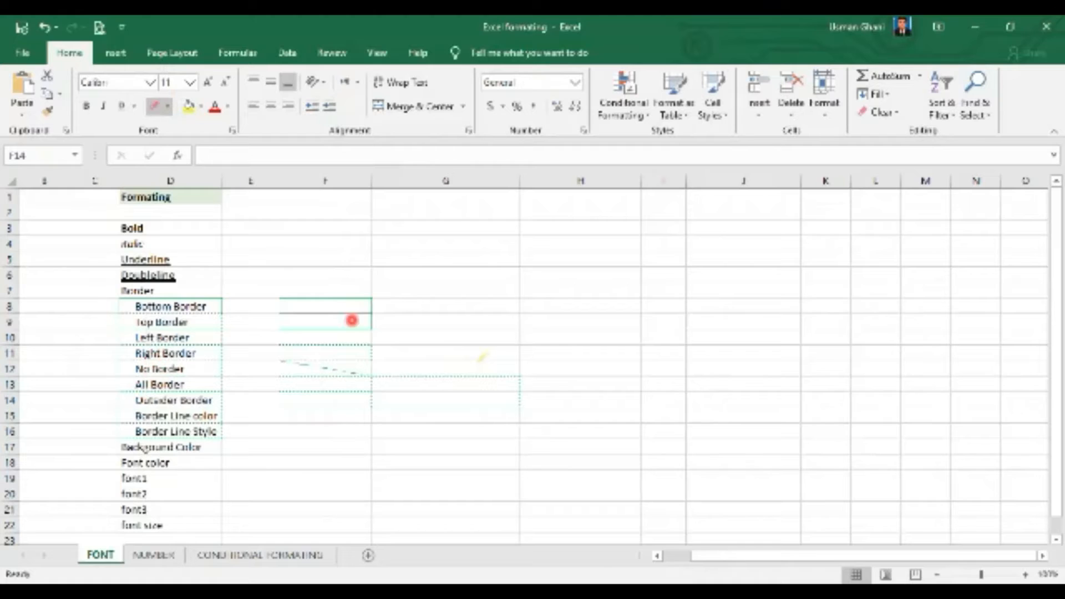
{"action": "left_click", "coordinate": [311, 310]}
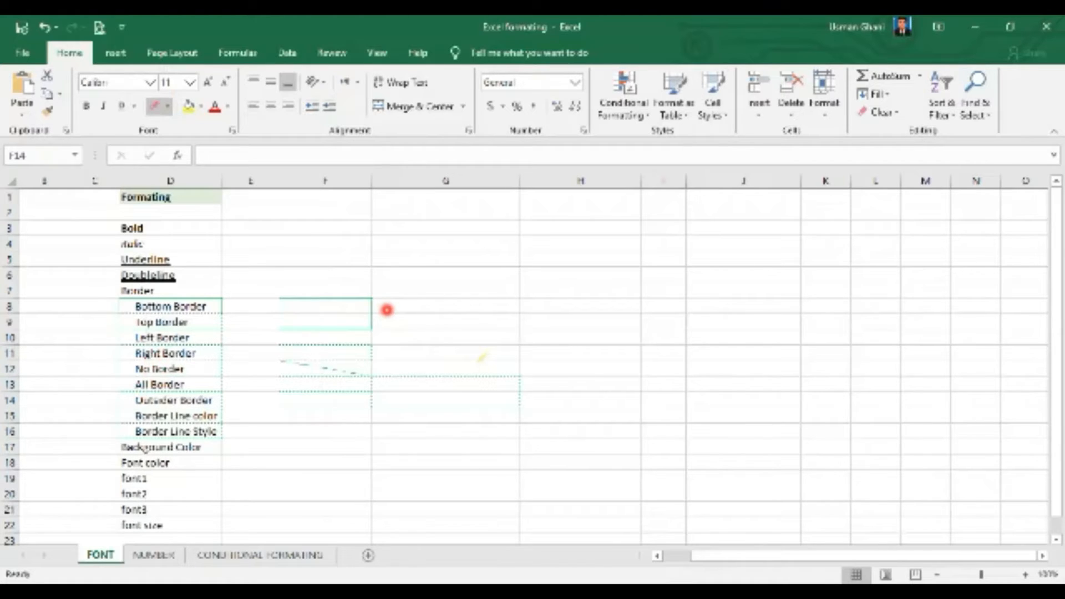
{"action": "left_click", "coordinate": [356, 368]}
{"action": "left_click_drag", "start_coordinate": [327, 368], "coordinate": [363, 366]}
{"action": "left_click_drag", "start_coordinate": [383, 375], "coordinate": [451, 394]}
{"action": "left_click_drag", "start_coordinate": [297, 389], "coordinate": [364, 408]}
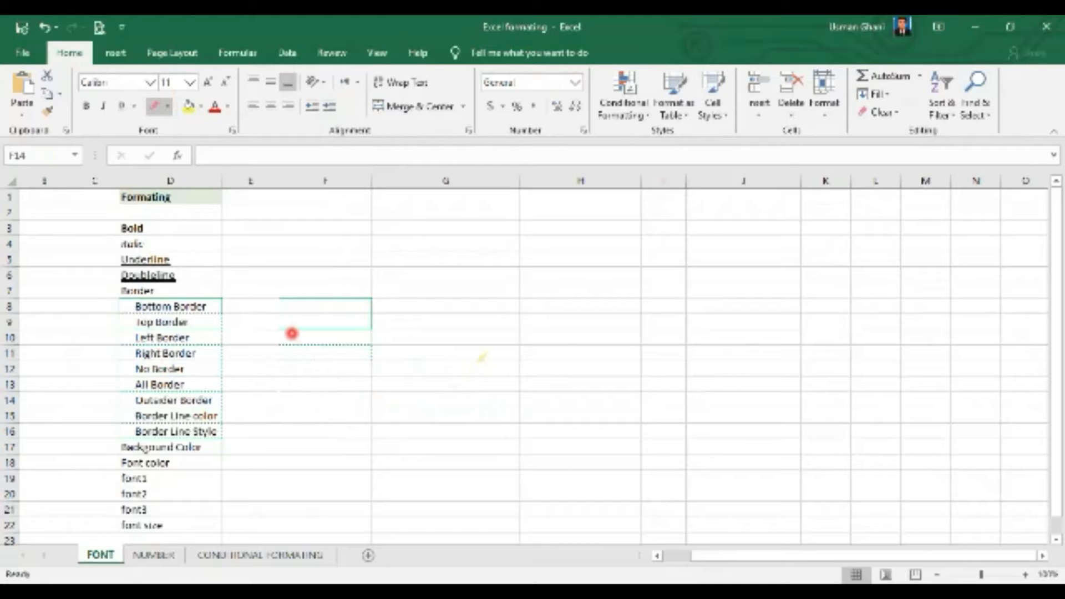
{"action": "left_click_drag", "start_coordinate": [274, 343], "coordinate": [392, 353]}
Step: View the border options in the Format Cells dialog for F14 and close it without changes
{"action": "left_click", "coordinate": [167, 106]}
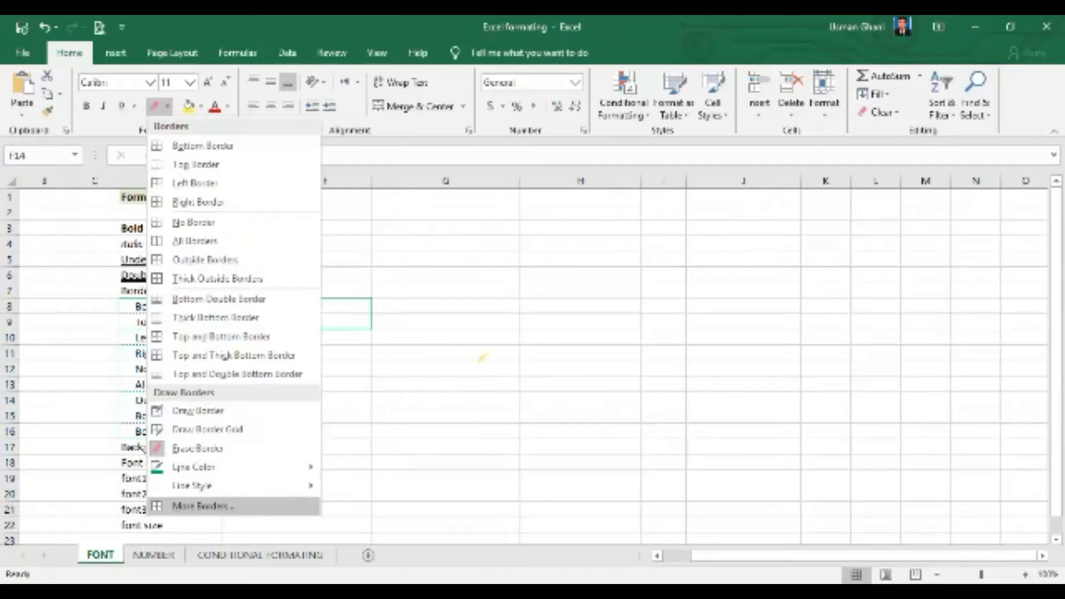
{"action": "left_click", "coordinate": [540, 316]}
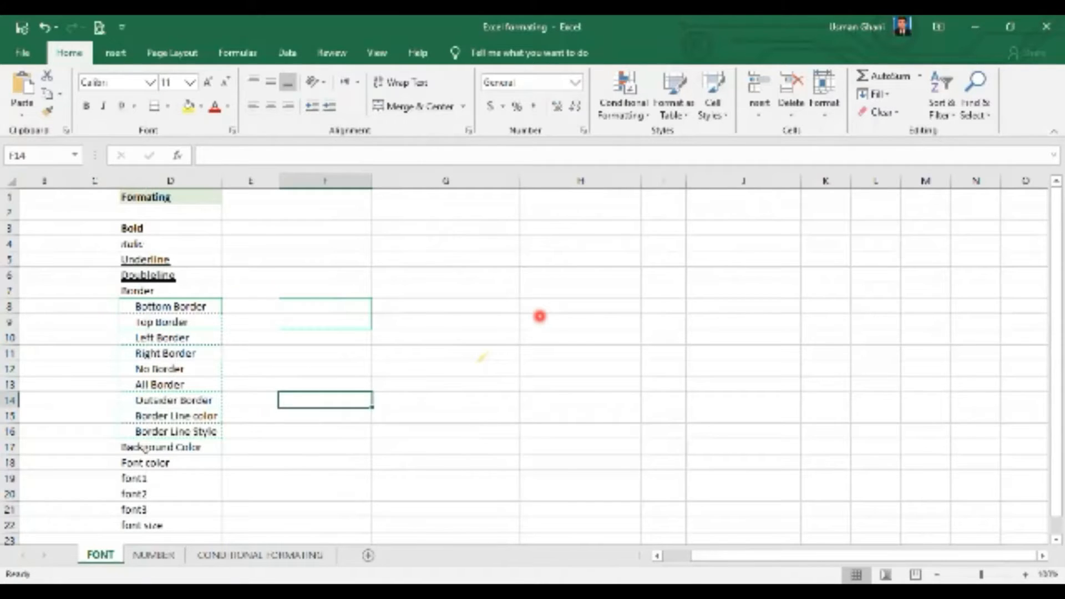
{"action": "key", "text": "ctrl+1"}
{"action": "left_click", "coordinate": [613, 458]}
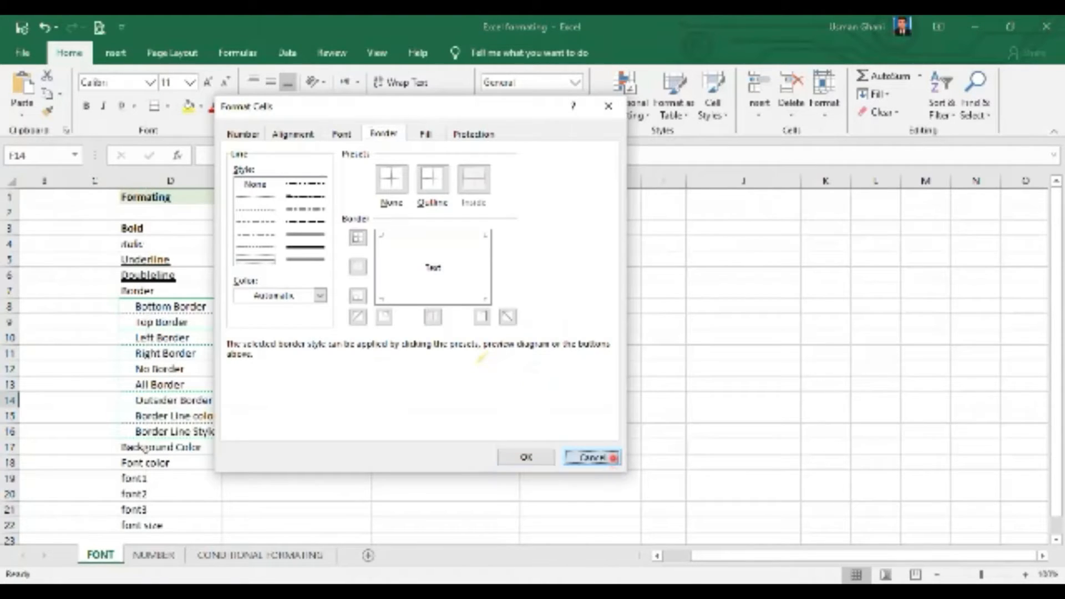
Step: Remove all borders from the range D8:F16
{"action": "left_click", "coordinate": [490, 365]}
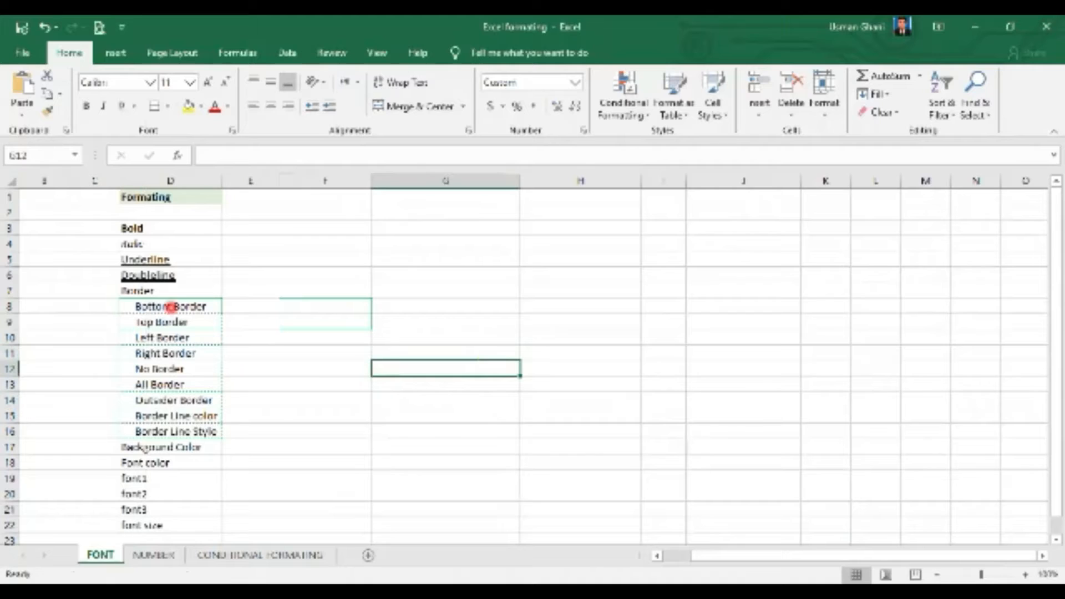
{"action": "left_click_drag", "start_coordinate": [130, 302], "coordinate": [311, 430]}
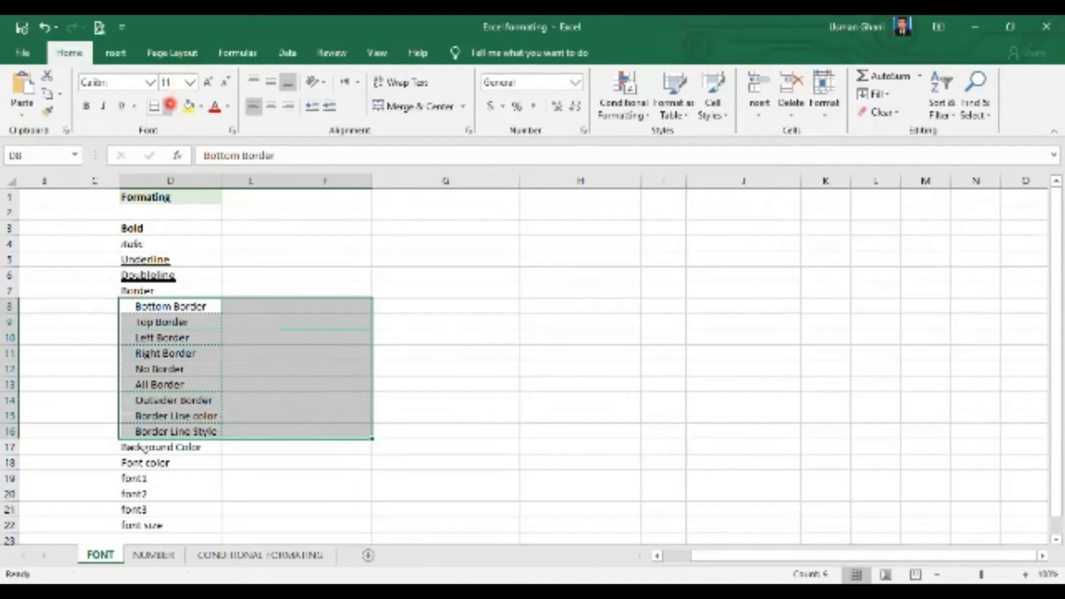
{"action": "left_click", "coordinate": [168, 106]}
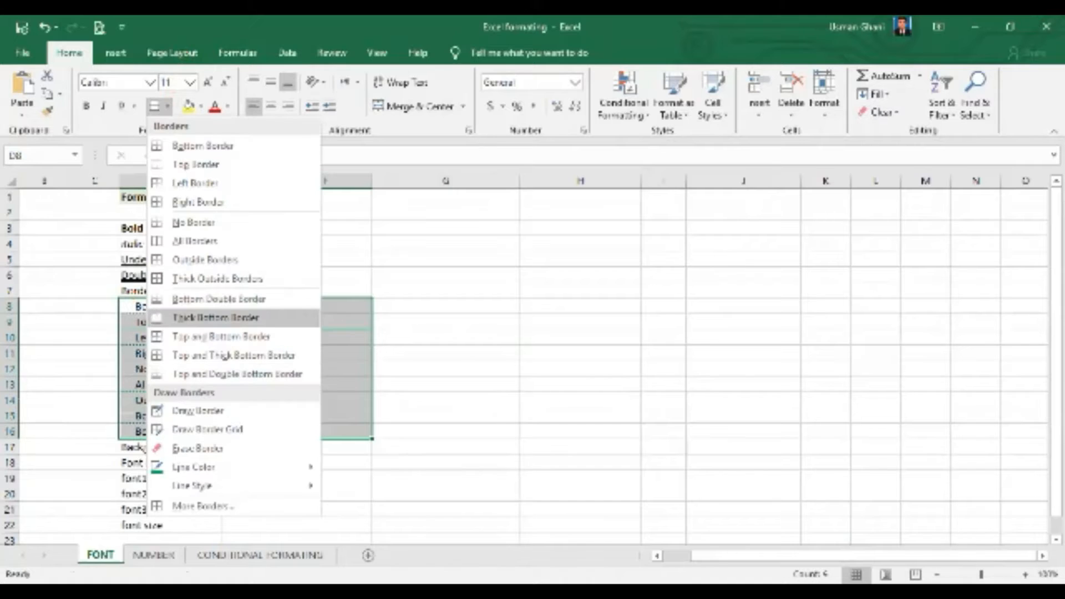
{"action": "left_click", "coordinate": [193, 222]}
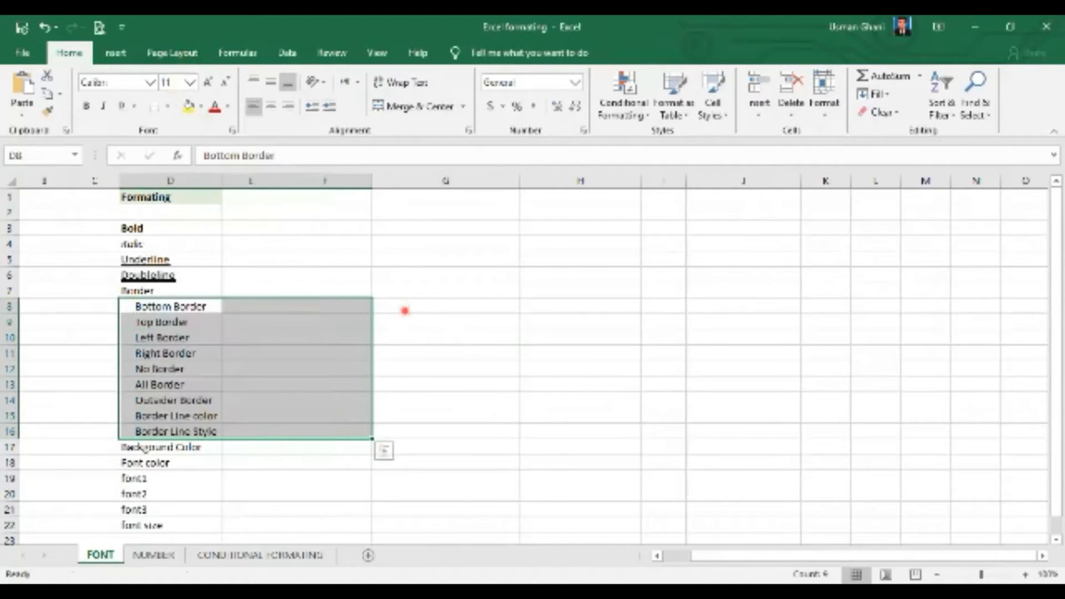
{"action": "left_click", "coordinate": [404, 309]}
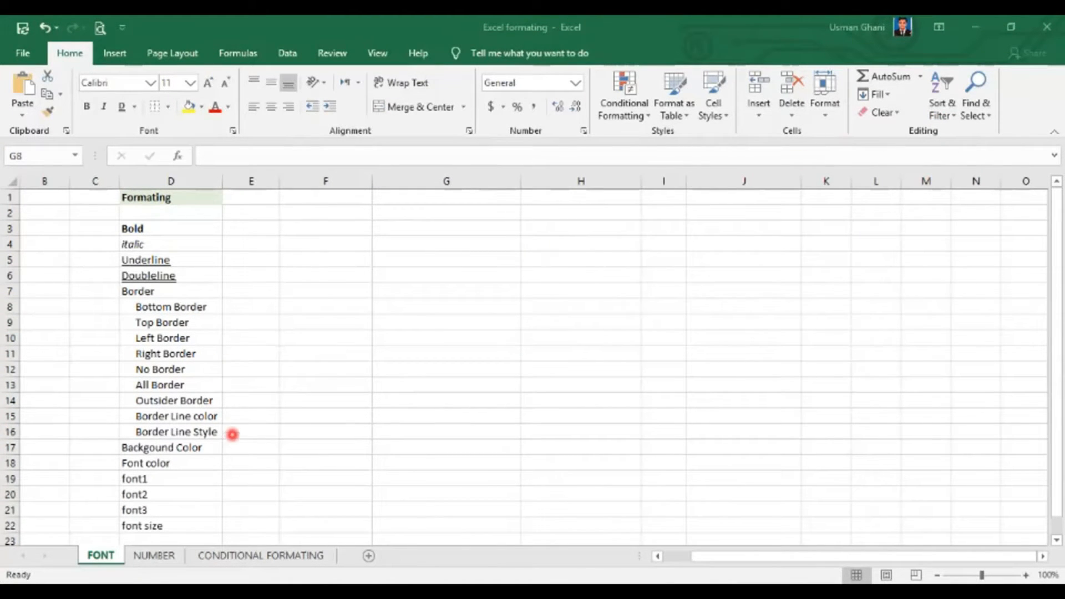
Step: Fill the "Backgound Color" cell D17 with a light orange theme color
{"action": "left_click", "coordinate": [171, 447]}
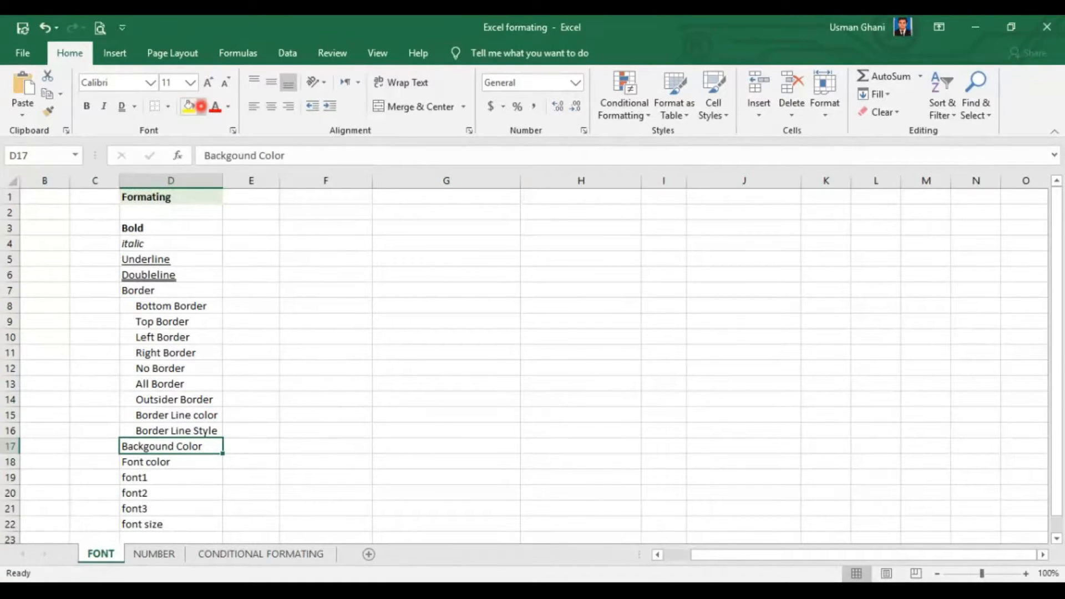
{"action": "left_click", "coordinate": [201, 106]}
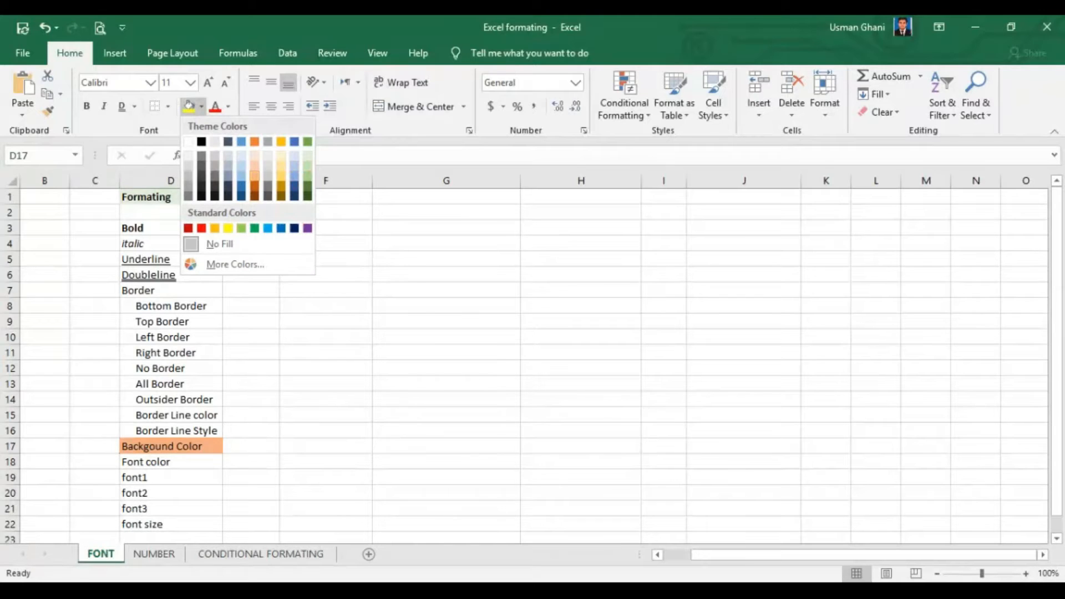
{"action": "left_click", "coordinate": [255, 176]}
{"action": "left_click", "coordinate": [323, 402]}
{"action": "left_click", "coordinate": [196, 446]}
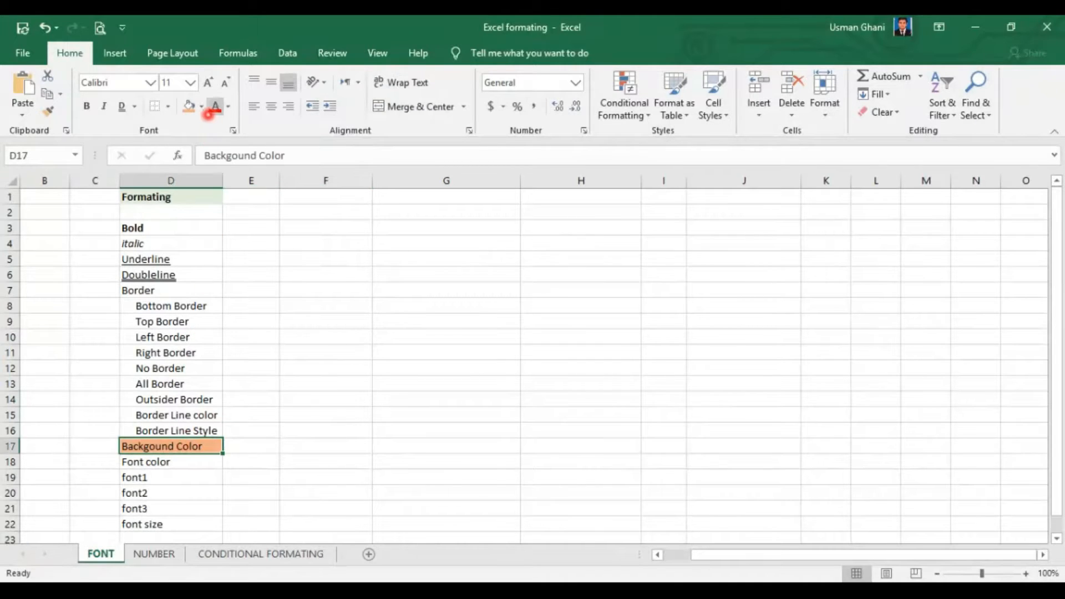
Step: Clear the fill of the "Backgound Color" cell D17 and refill it with a dark orange theme color
{"action": "left_click", "coordinate": [201, 106]}
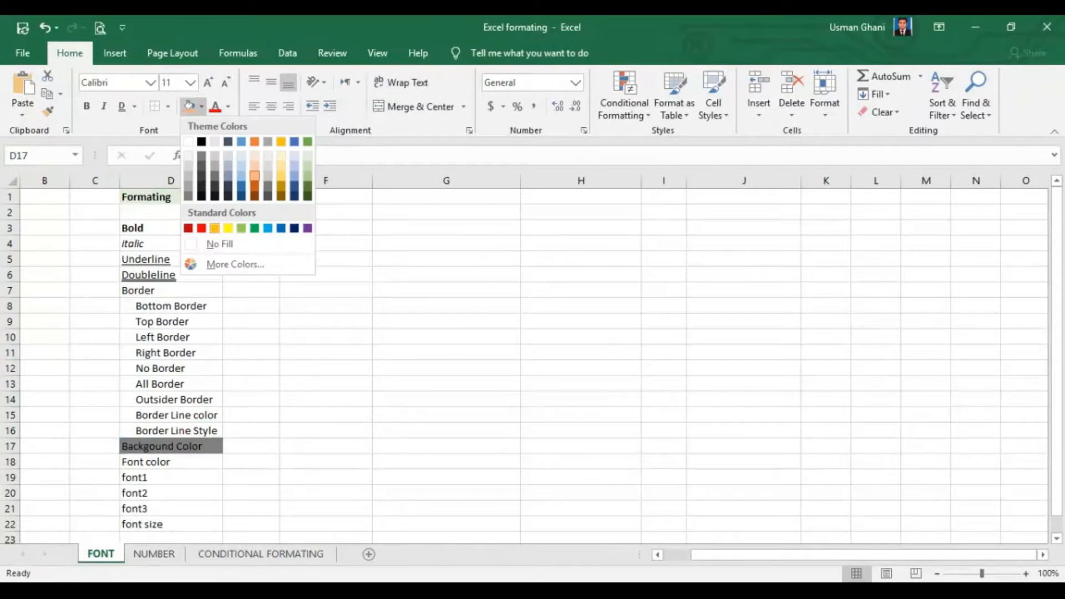
{"action": "left_click", "coordinate": [220, 244]}
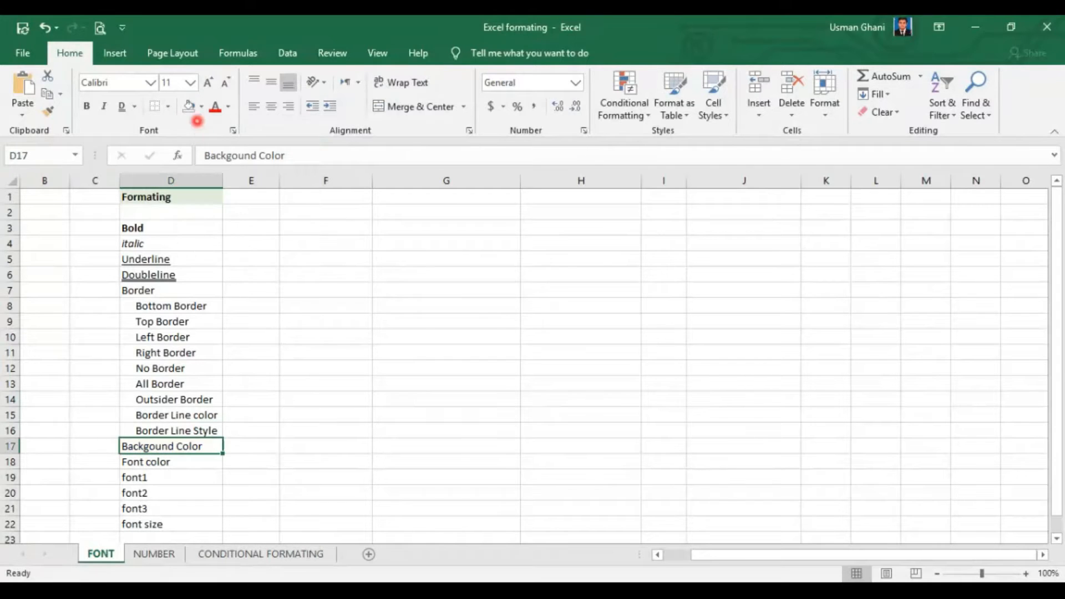
{"action": "left_click", "coordinate": [201, 106]}
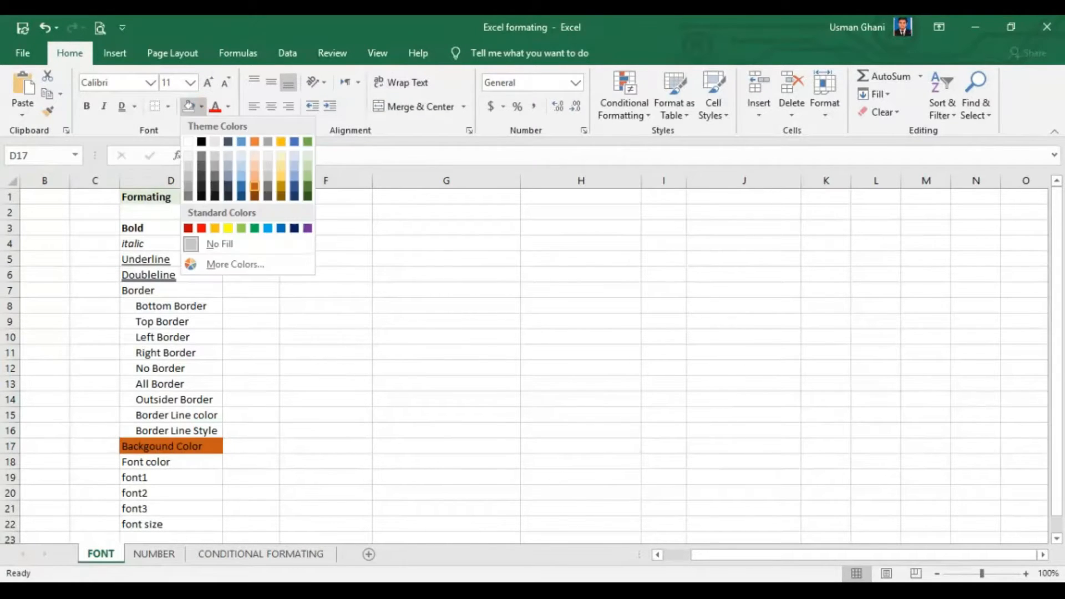
{"action": "left_click", "coordinate": [255, 186]}
{"action": "left_click", "coordinate": [274, 385]}
Step: Set the text of the "Font color" cell D18 to standard dark blue, and return it to black
{"action": "left_click", "coordinate": [156, 461]}
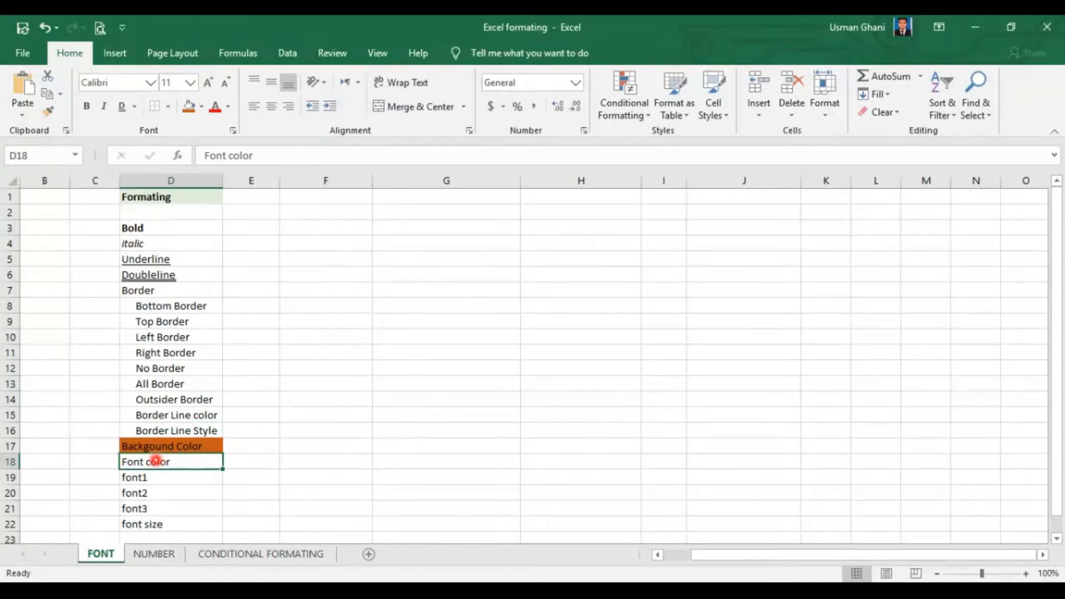
{"action": "left_click", "coordinate": [228, 105]}
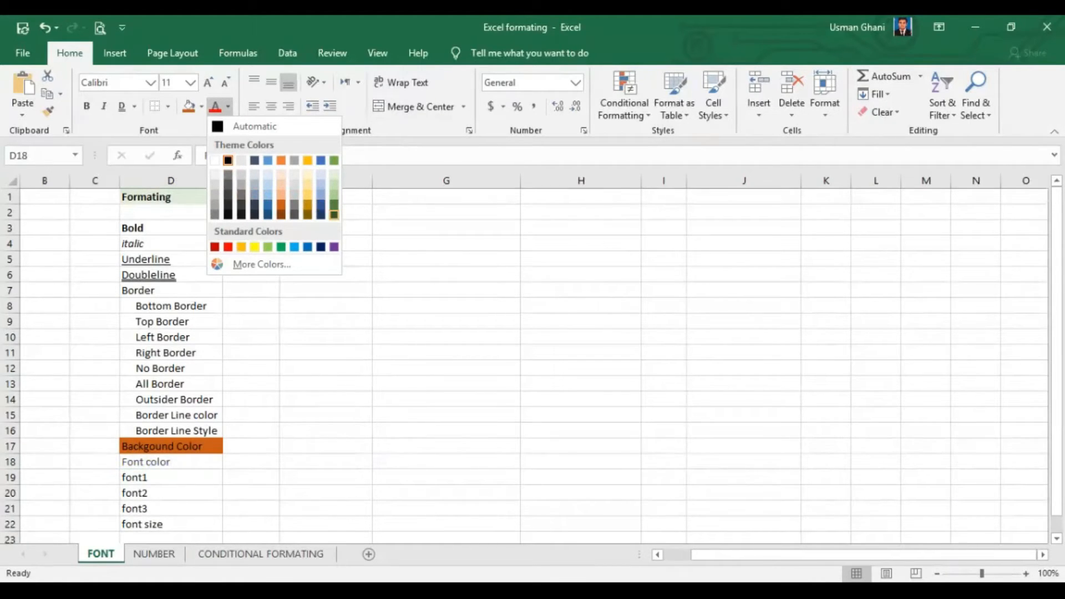
{"action": "left_click", "coordinate": [321, 246]}
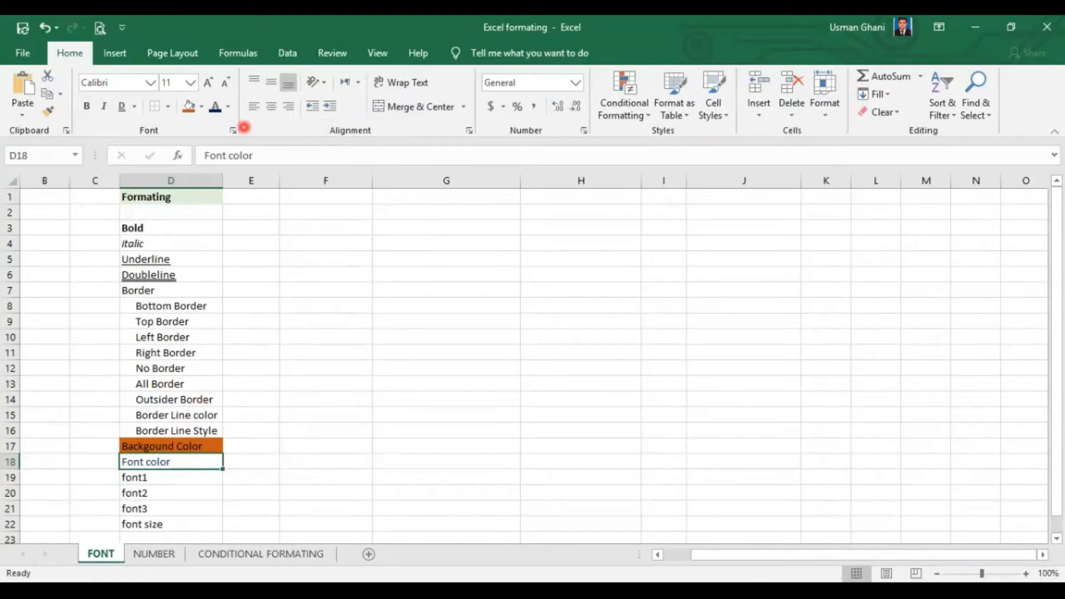
{"action": "left_click", "coordinate": [228, 106]}
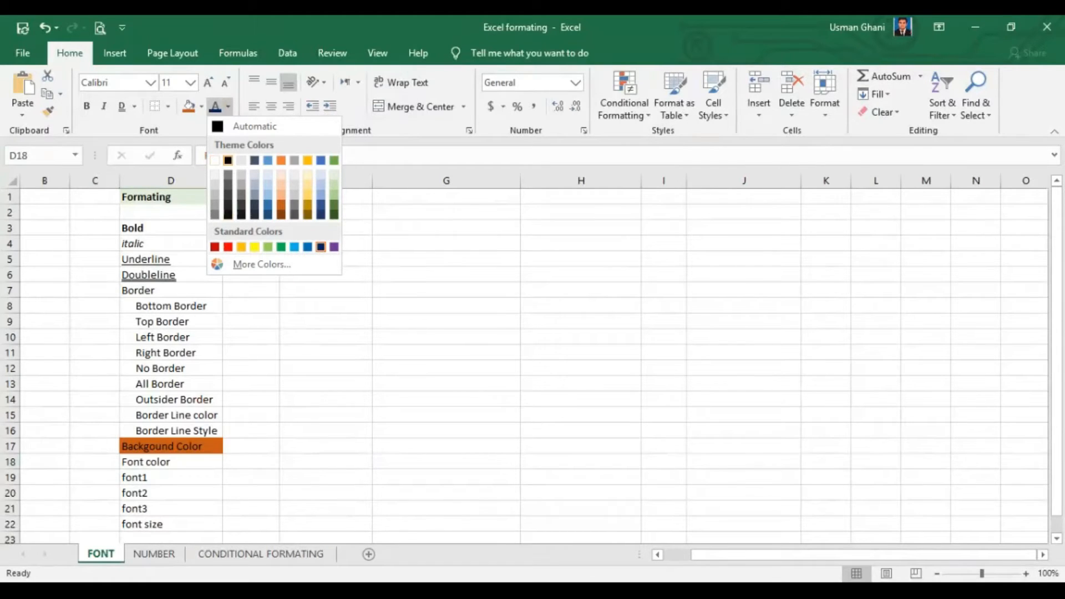
{"action": "left_click", "coordinate": [228, 161]}
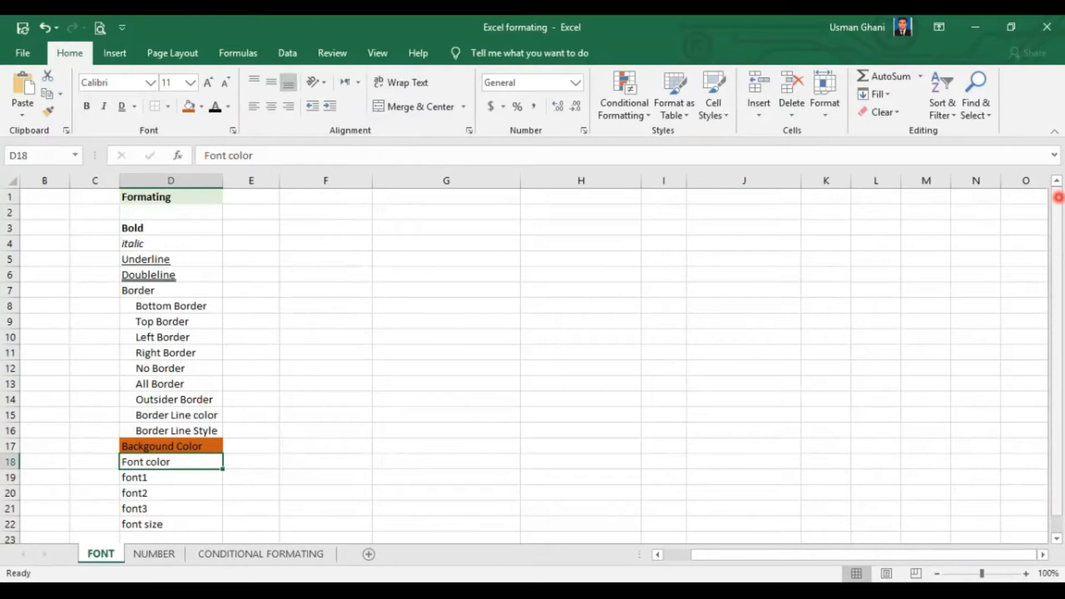
Step: Set the font of the "font1" cell D19 to Bahnschrift Condensed
{"action": "left_click_drag", "start_coordinate": [1060, 228], "coordinate": [1061, 244]}
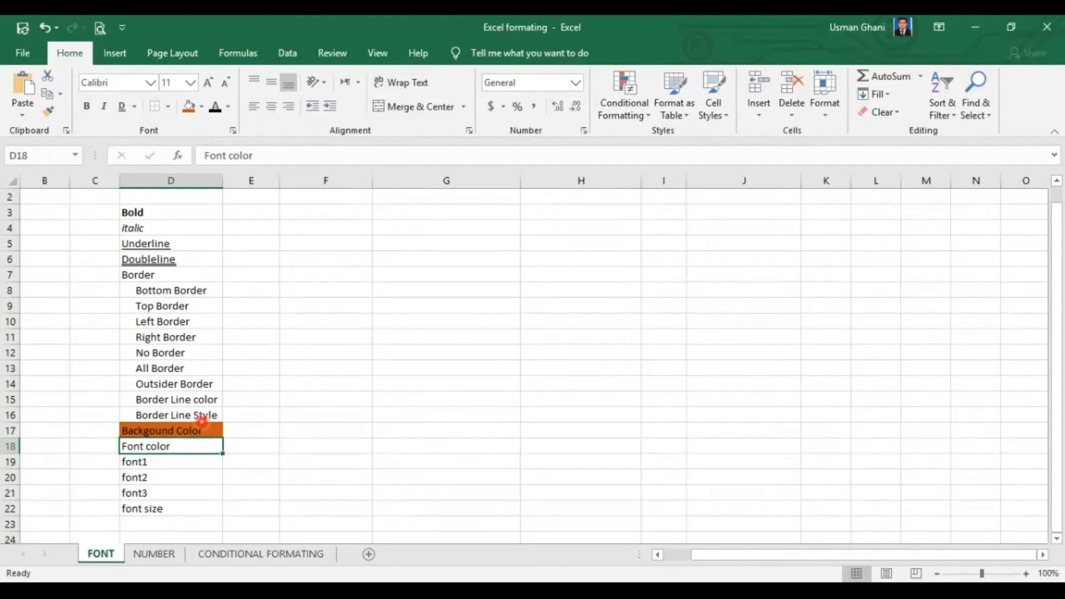
{"action": "left_click", "coordinate": [163, 465]}
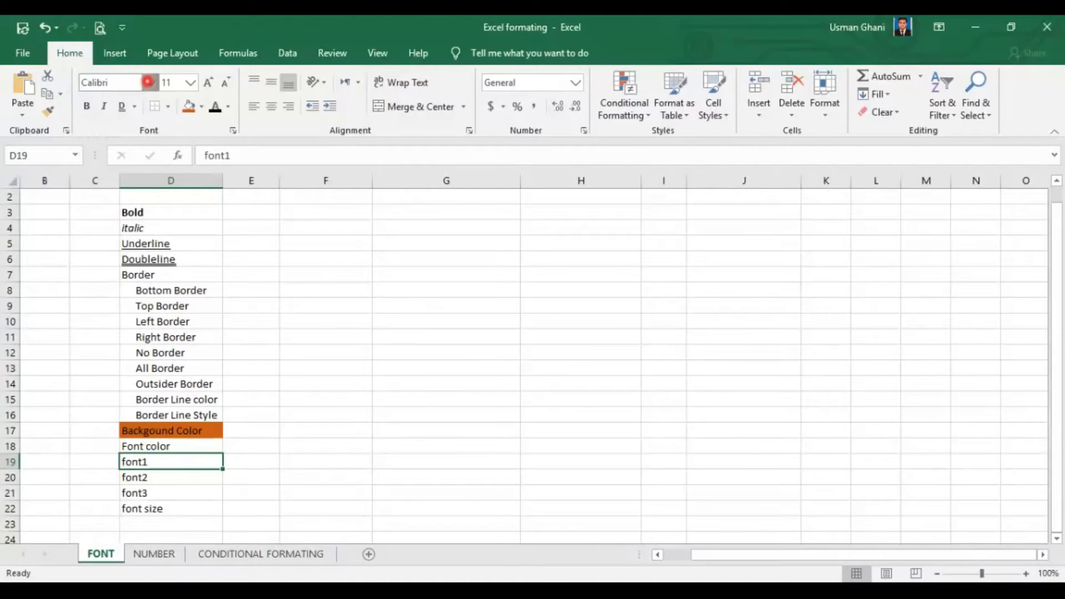
{"action": "left_click", "coordinate": [148, 82]}
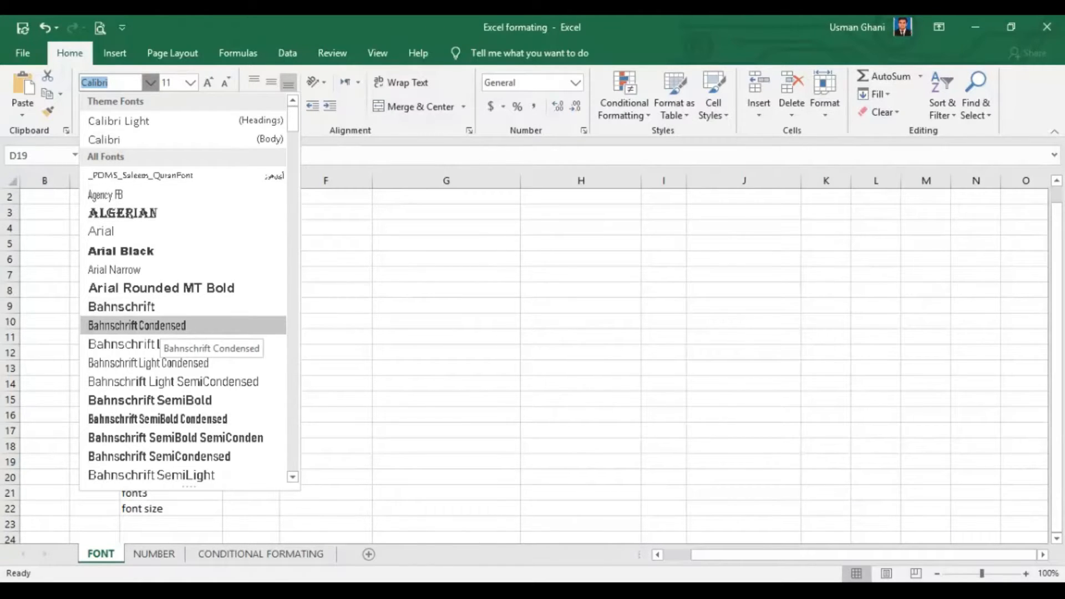
{"action": "left_click", "coordinate": [161, 325]}
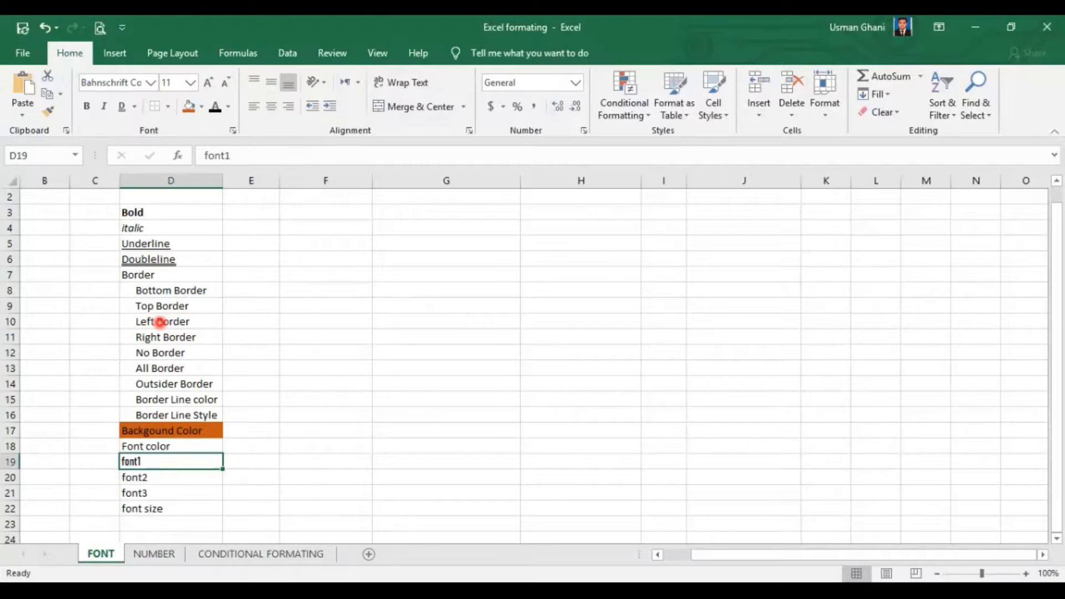
Step: Set the font of the "font2" cell D20 to Arial Rounded MT Bold
{"action": "left_click", "coordinate": [169, 477]}
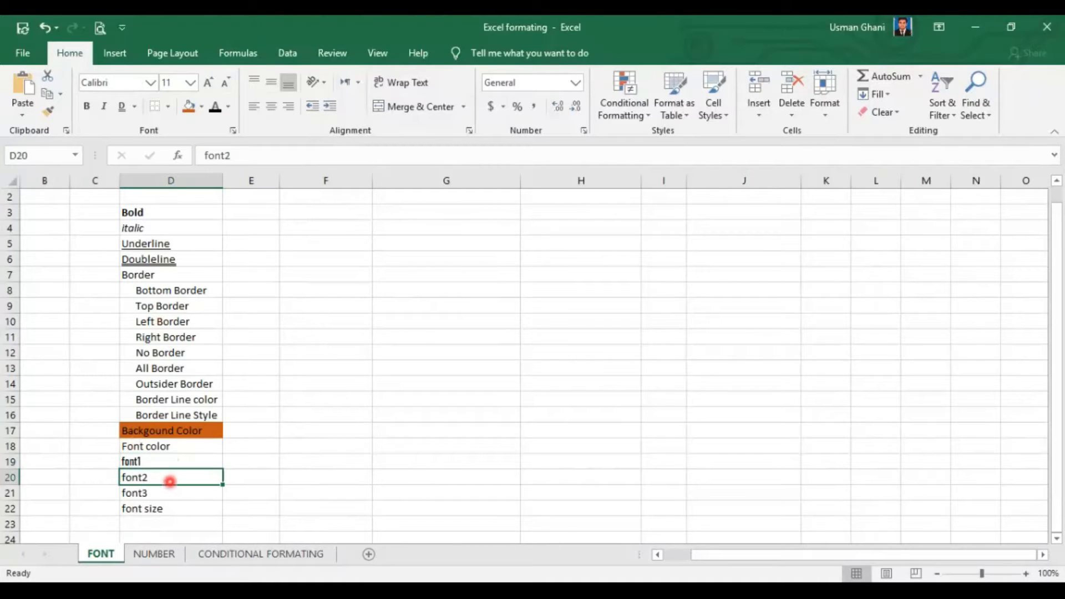
{"action": "left_click", "coordinate": [150, 83]}
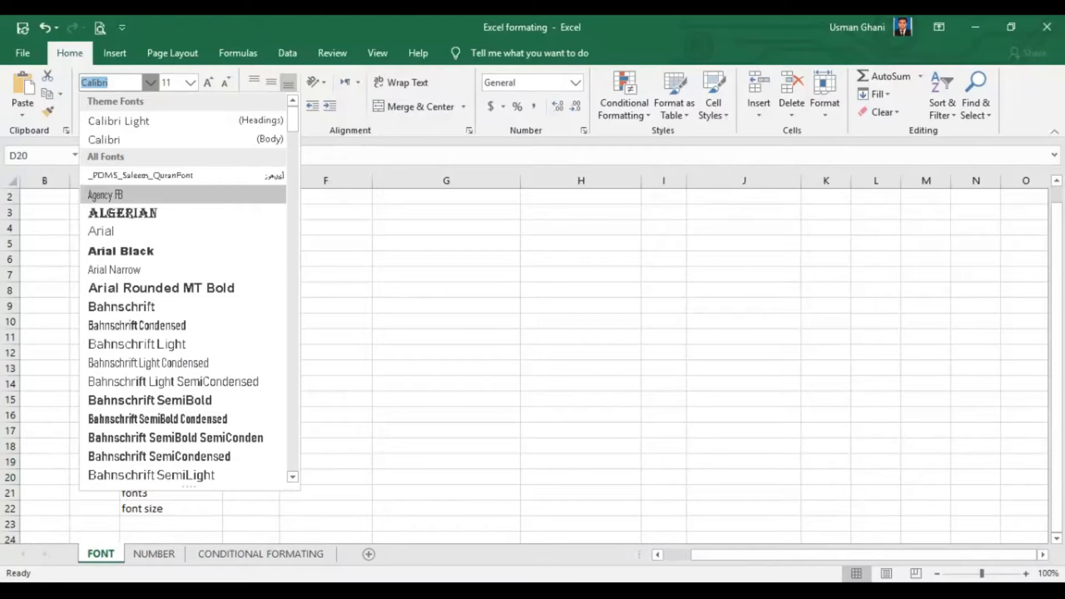
{"action": "left_click", "coordinate": [211, 287]}
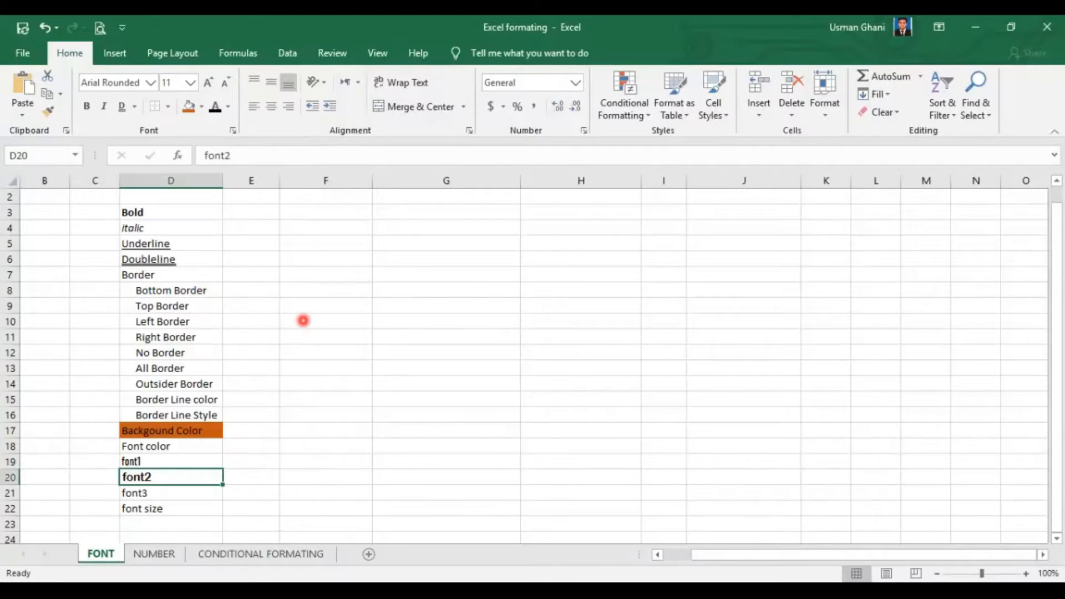
Step: Set the font of the "font2" cell D20 to Calibri Light and of the "font3" cell D21 to Bodoni MT Poster Compressed
{"action": "left_click", "coordinate": [151, 83]}
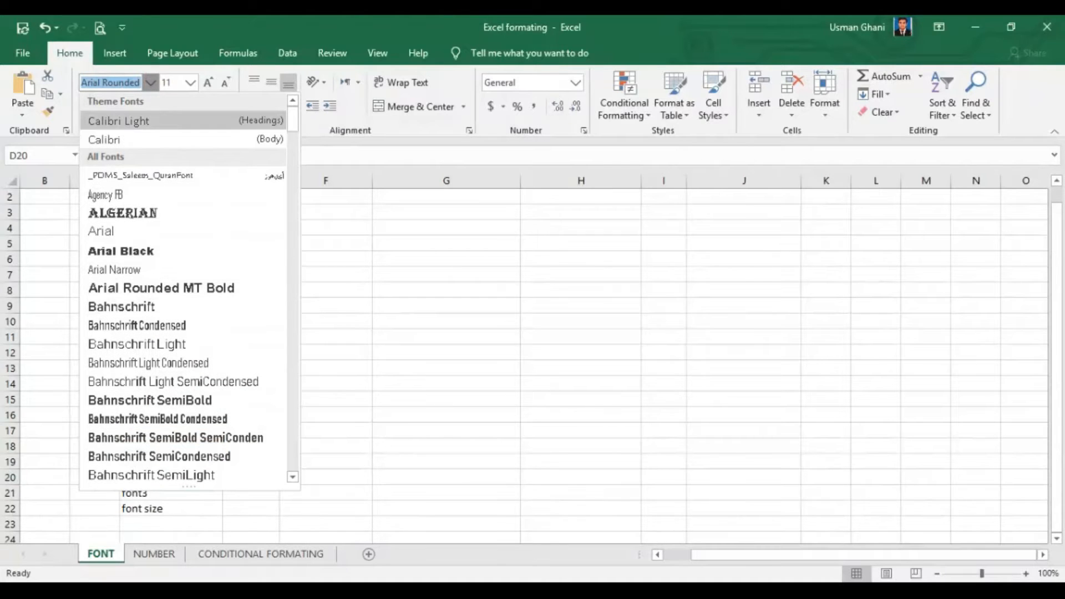
{"action": "left_click", "coordinate": [206, 121]}
{"action": "left_click", "coordinate": [166, 493]}
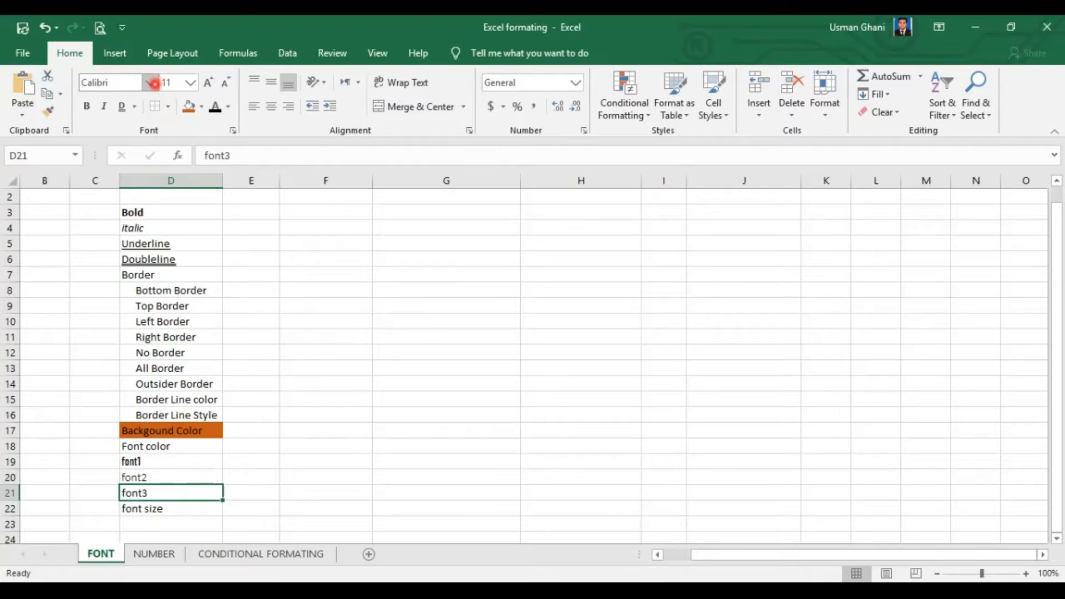
{"action": "left_click", "coordinate": [151, 83]}
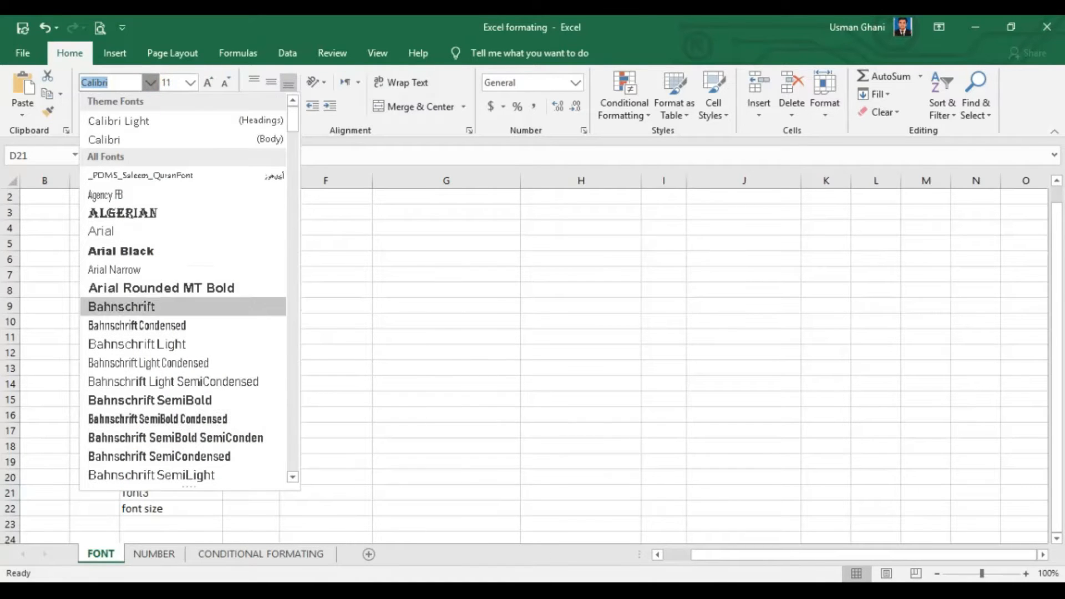
{"action": "scroll", "coordinate": [183, 222], "scroll_direction": "down", "scroll_amount": 8}
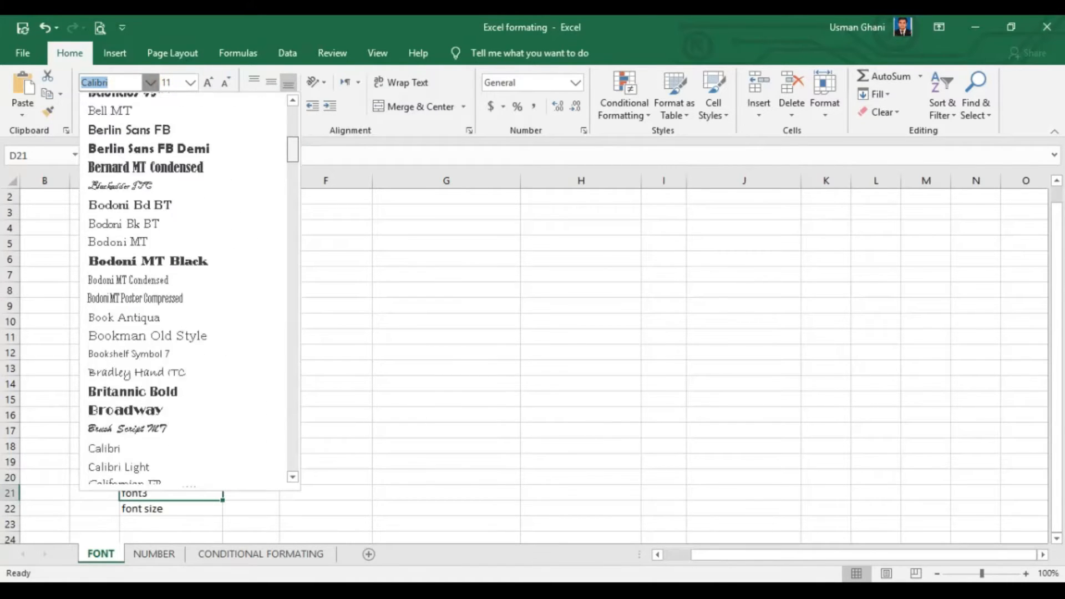
{"action": "left_click", "coordinate": [224, 239]}
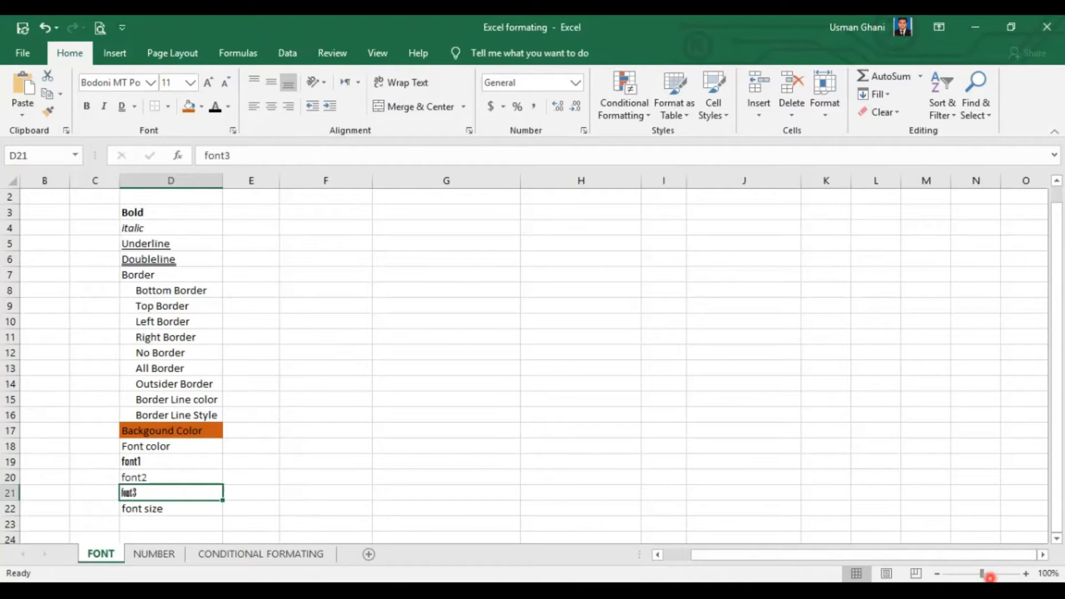
Step: Step the font size of the "font size" cell D22 down to 8, and raise it again to finish at 10
{"action": "left_click_drag", "start_coordinate": [986, 575], "coordinate": [993, 575]}
{"action": "left_click", "coordinate": [1059, 378]}
{"action": "left_click_drag", "start_coordinate": [1059, 377], "coordinate": [1061, 422]}
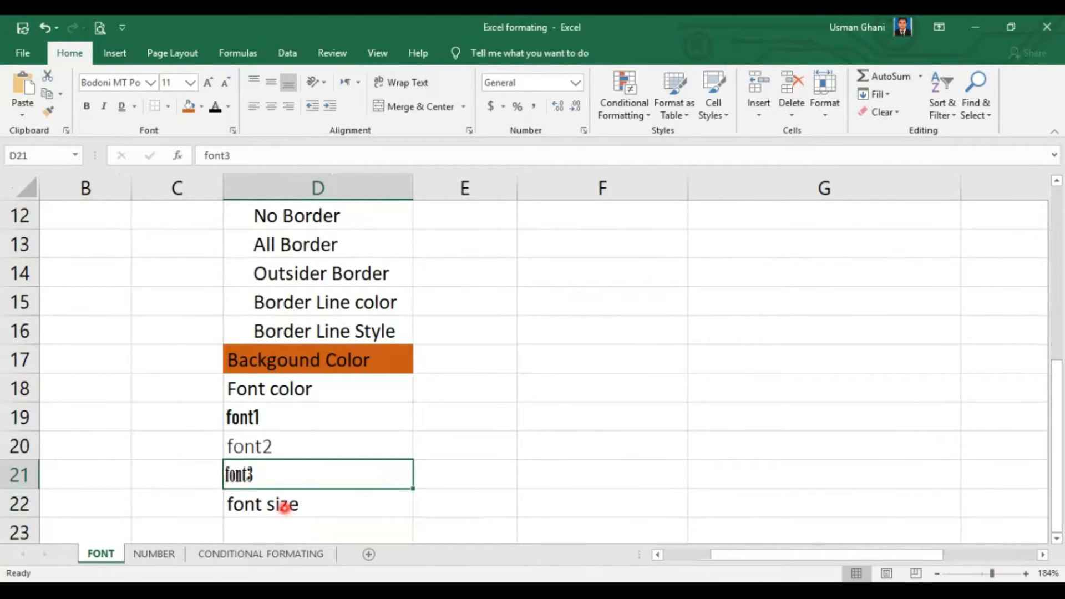
{"action": "left_click", "coordinate": [281, 504]}
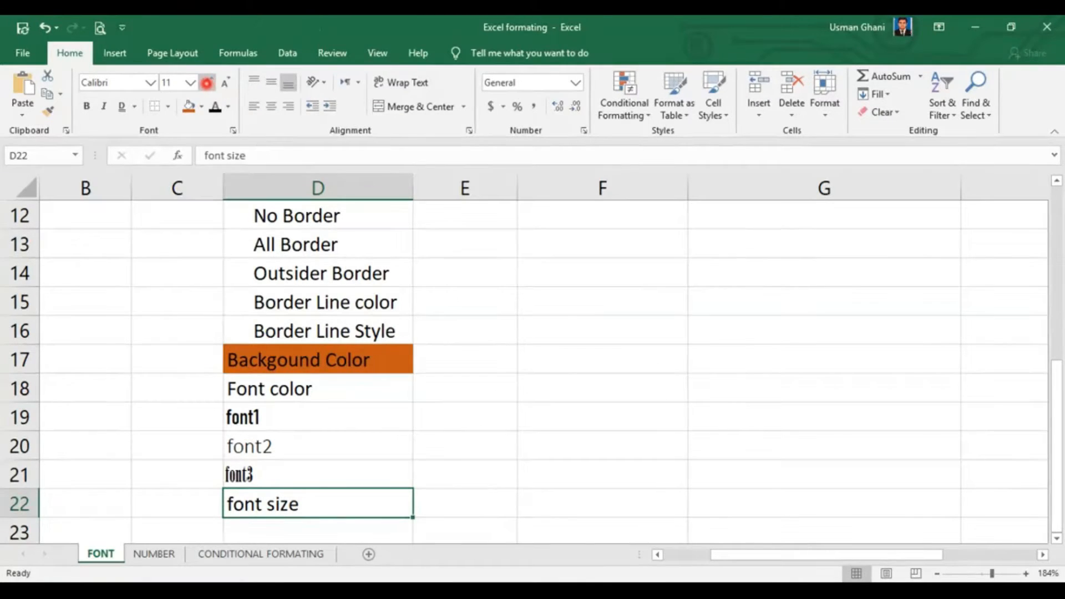
{"action": "left_click", "coordinate": [190, 83]}
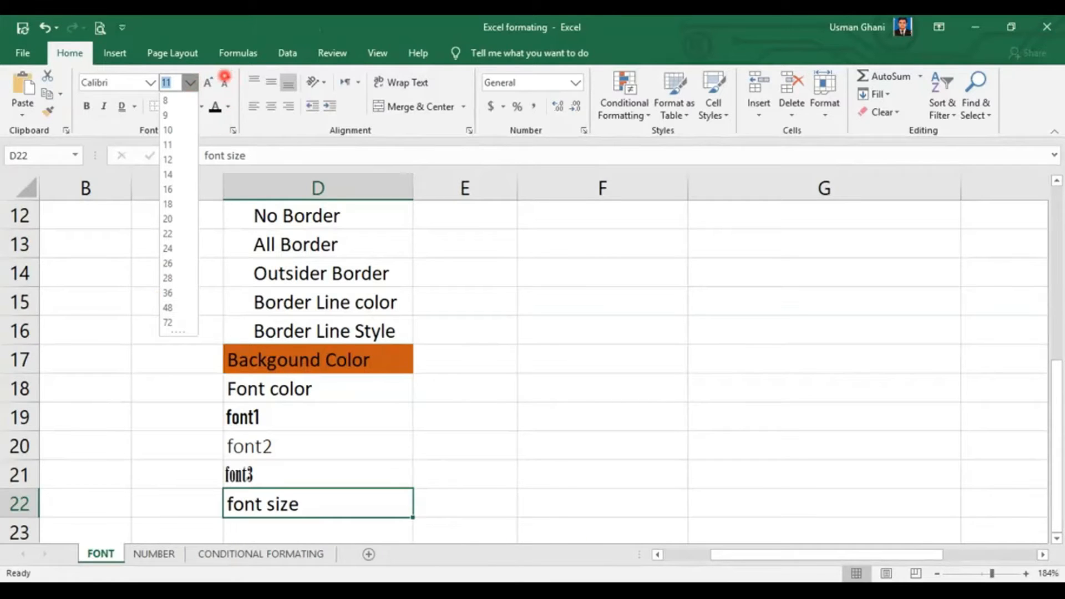
{"action": "left_click", "coordinate": [225, 84]}
{"action": "left_click", "coordinate": [224, 83]}
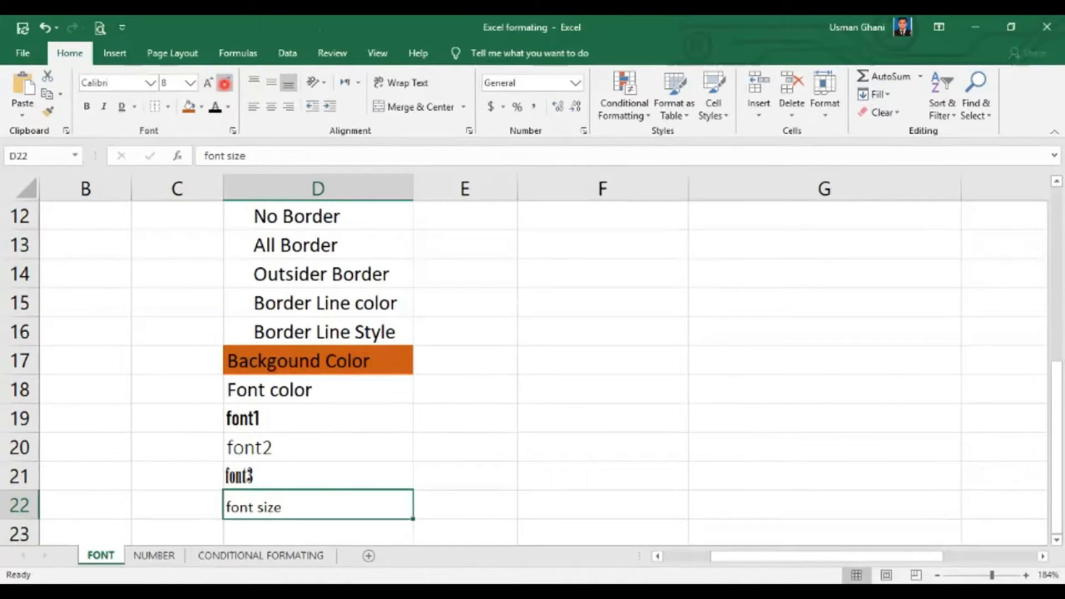
{"action": "left_click", "coordinate": [206, 83]}
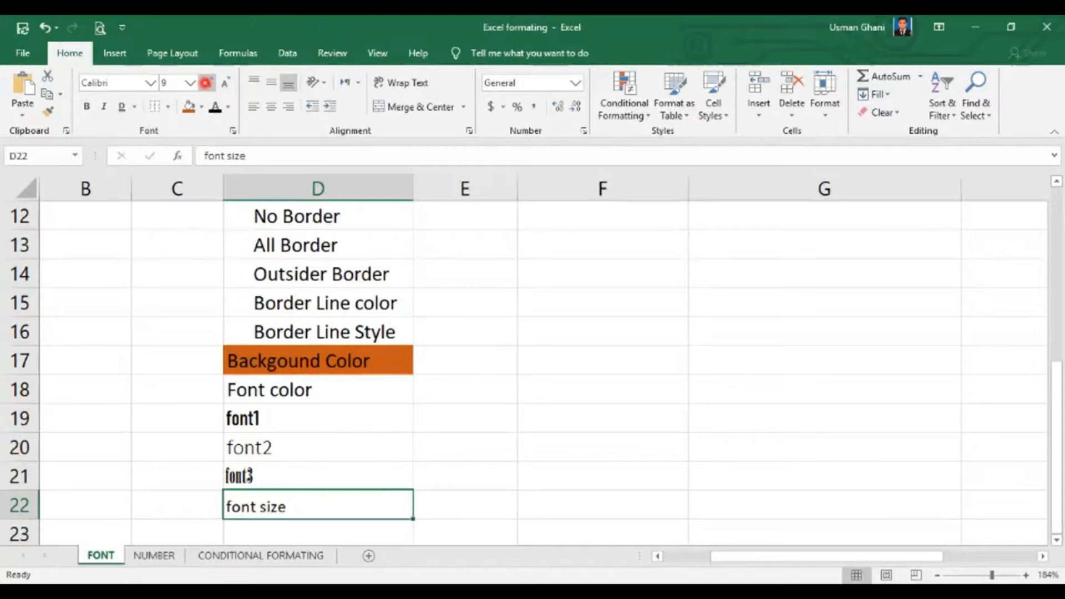
{"action": "left_click", "coordinate": [206, 83]}
{"action": "left_click", "coordinate": [206, 83]}
{"action": "left_click", "coordinate": [221, 83]}
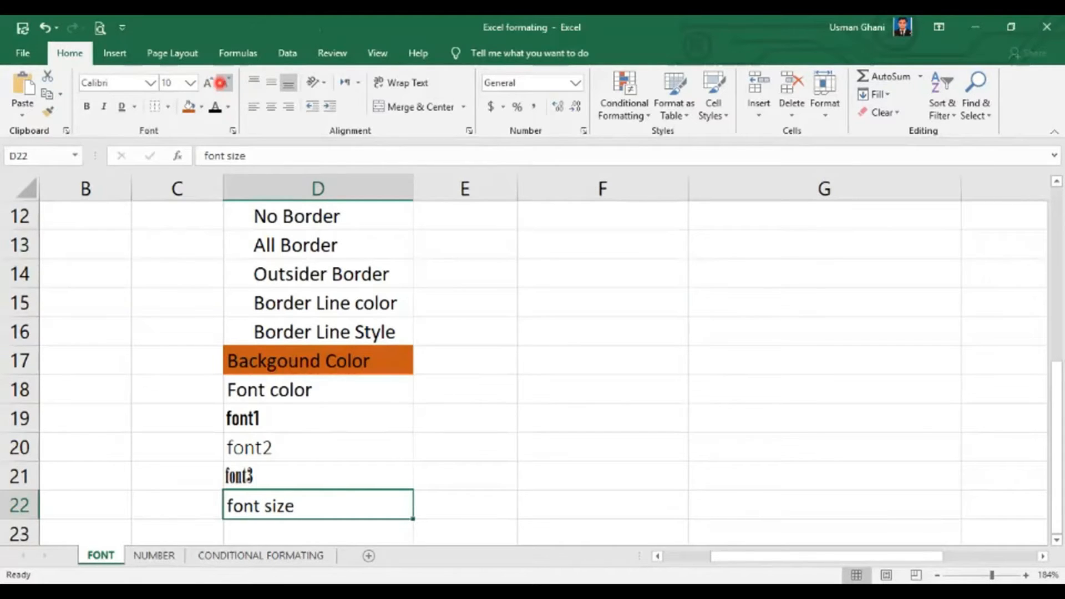
{"action": "left_click", "coordinate": [493, 309]}
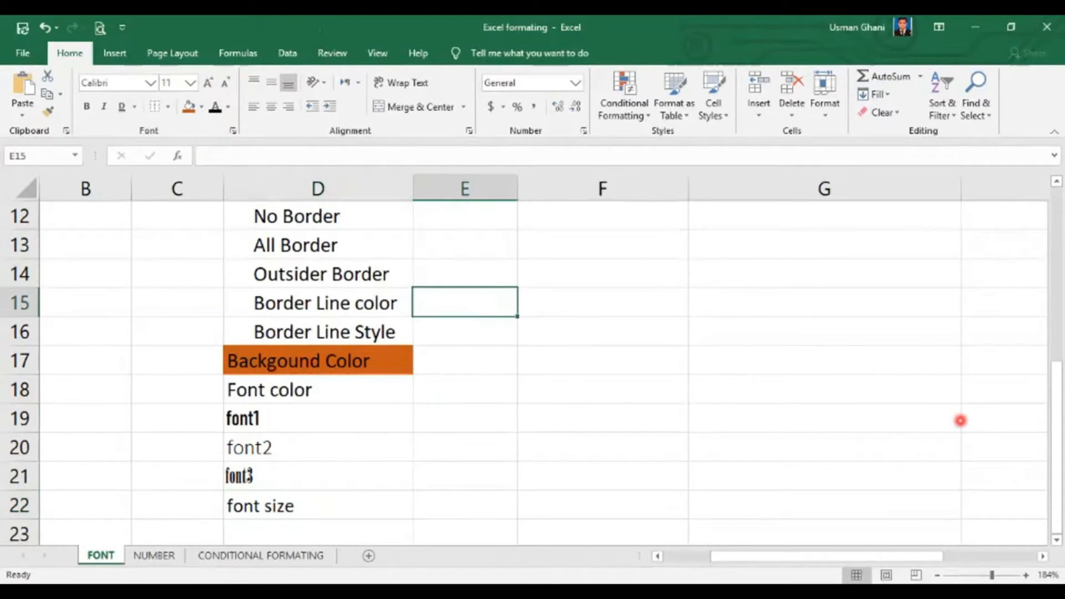
Step: Increase the height of row 18, which holds the "Font color" cell, to about two and a half times a normal row
{"action": "left_click_drag", "start_coordinate": [1061, 441], "coordinate": [1061, 463]}
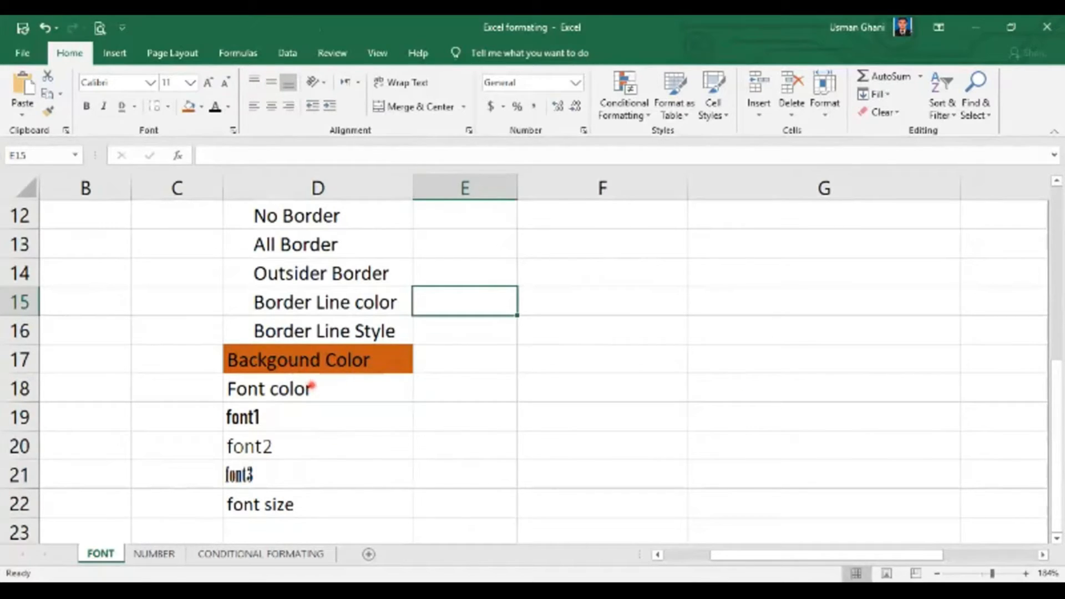
{"action": "left_click", "coordinate": [309, 386]}
{"action": "left_click_drag", "start_coordinate": [20, 402], "coordinate": [45, 445]}
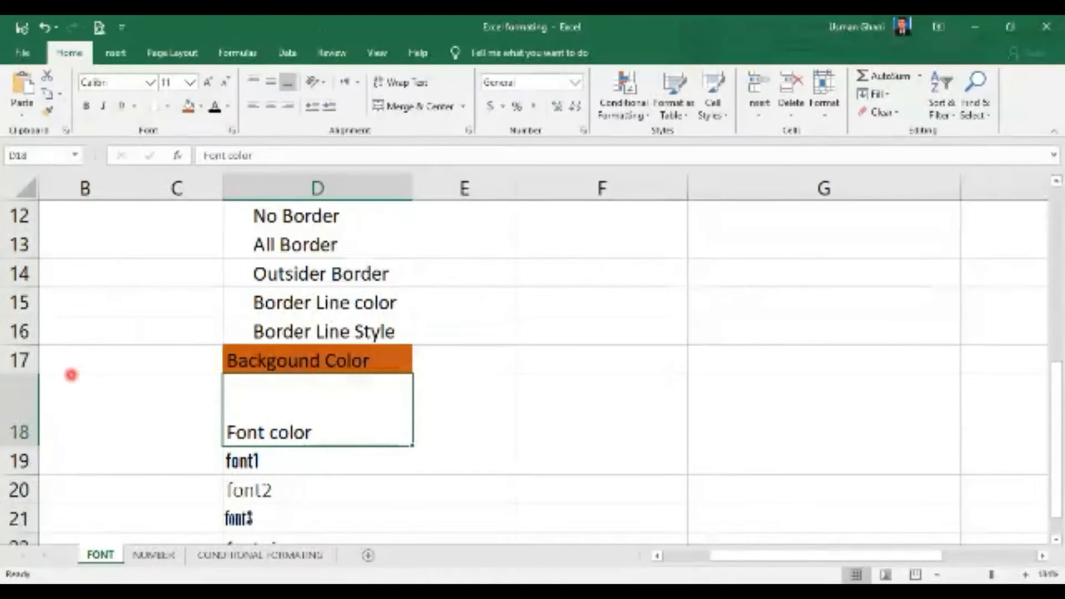
Step: Try middle and top vertical alignment on the "Font color" cell D18, and return it to bottom alignment
{"action": "left_click", "coordinate": [272, 85]}
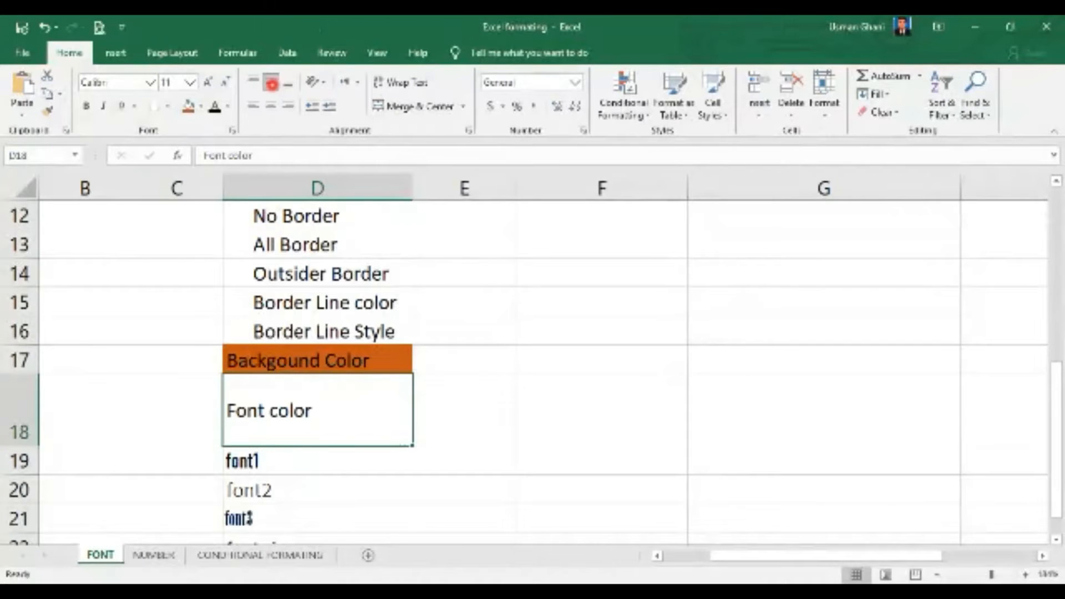
{"action": "left_click", "coordinate": [255, 82]}
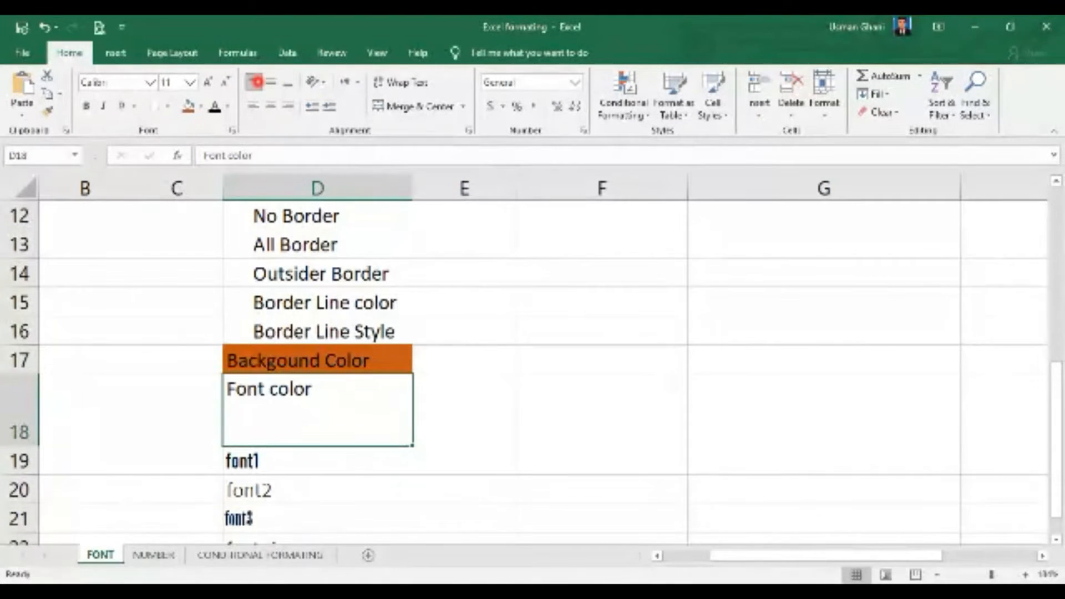
{"action": "left_click", "coordinate": [271, 82]}
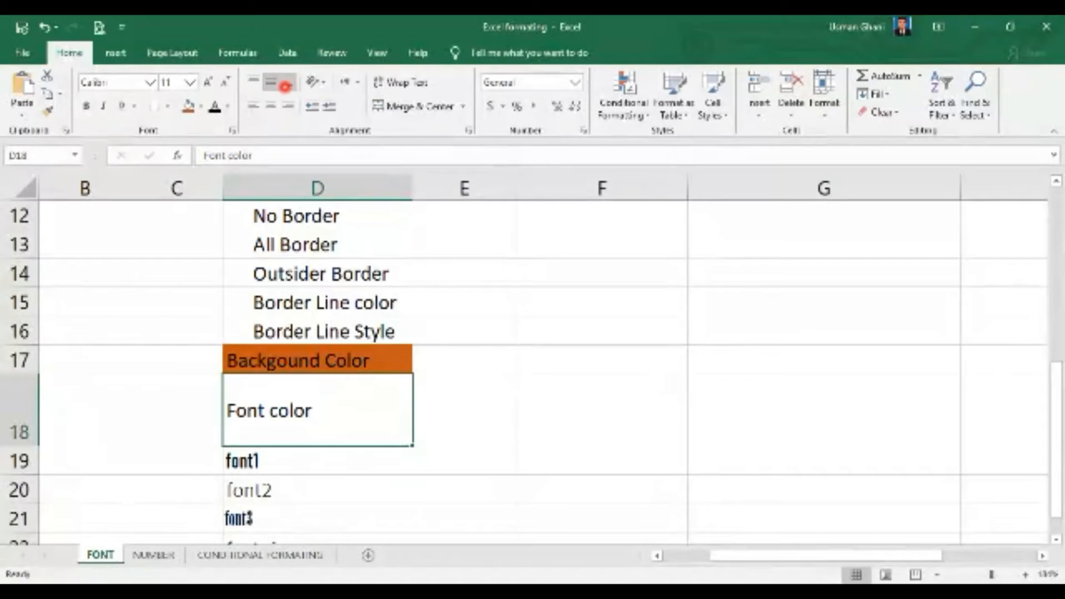
{"action": "left_click", "coordinate": [287, 84]}
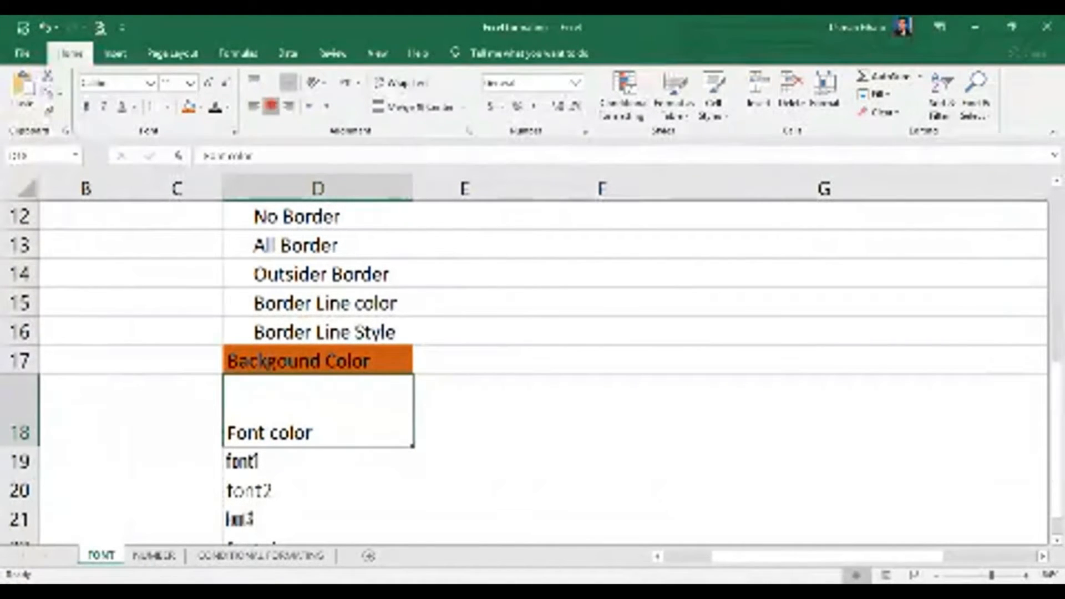
Step: Try center and right alignment on cell D18, and finish with its text vertically centered and left-aligned
{"action": "left_click", "coordinate": [272, 105]}
{"action": "left_click", "coordinate": [289, 106]}
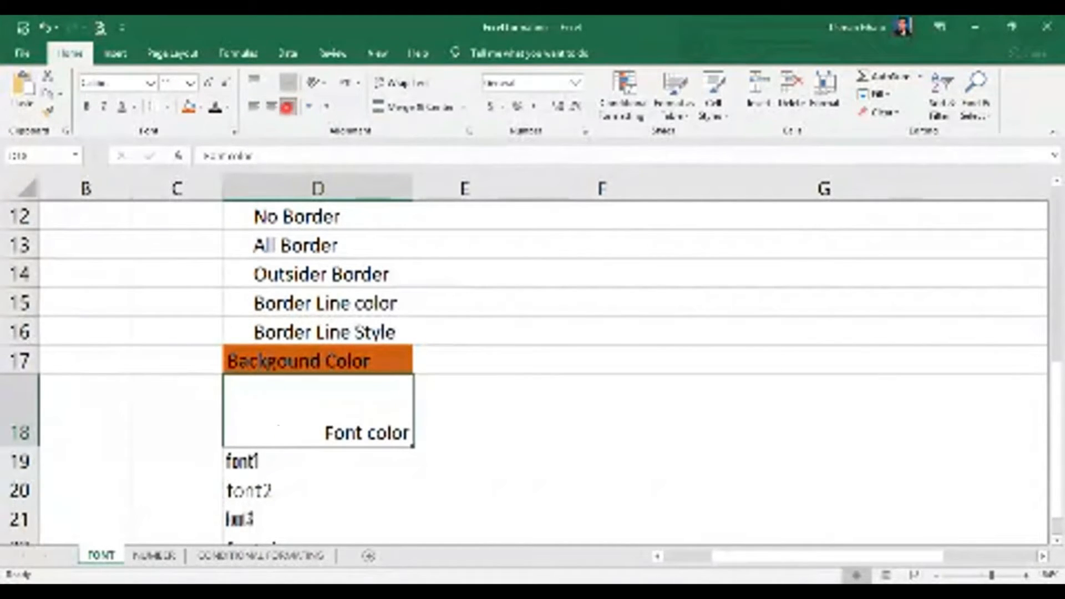
{"action": "left_click", "coordinate": [270, 106]}
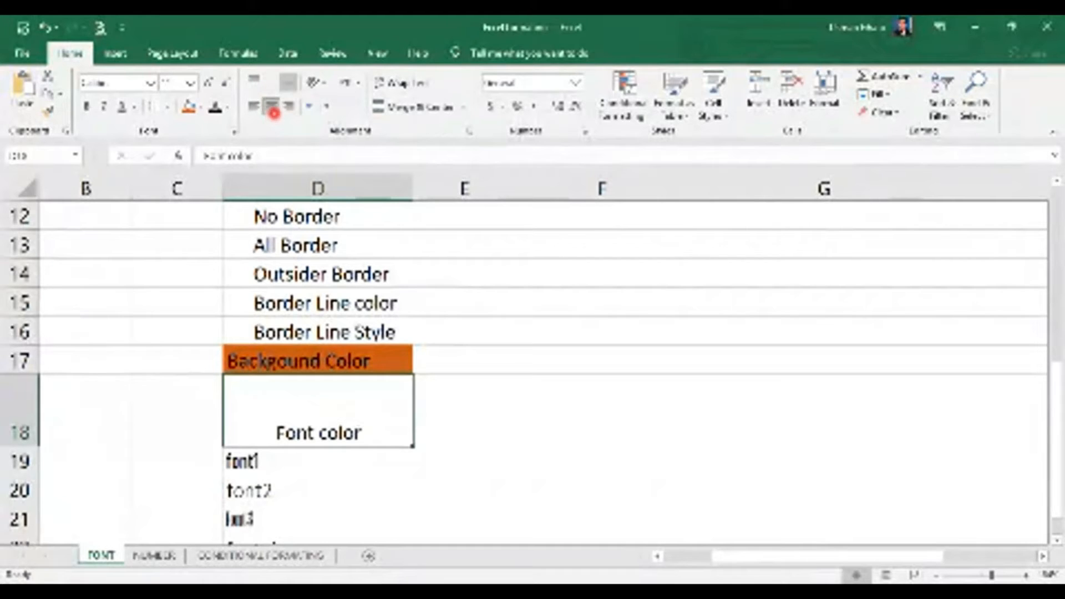
{"action": "left_click", "coordinate": [271, 81]}
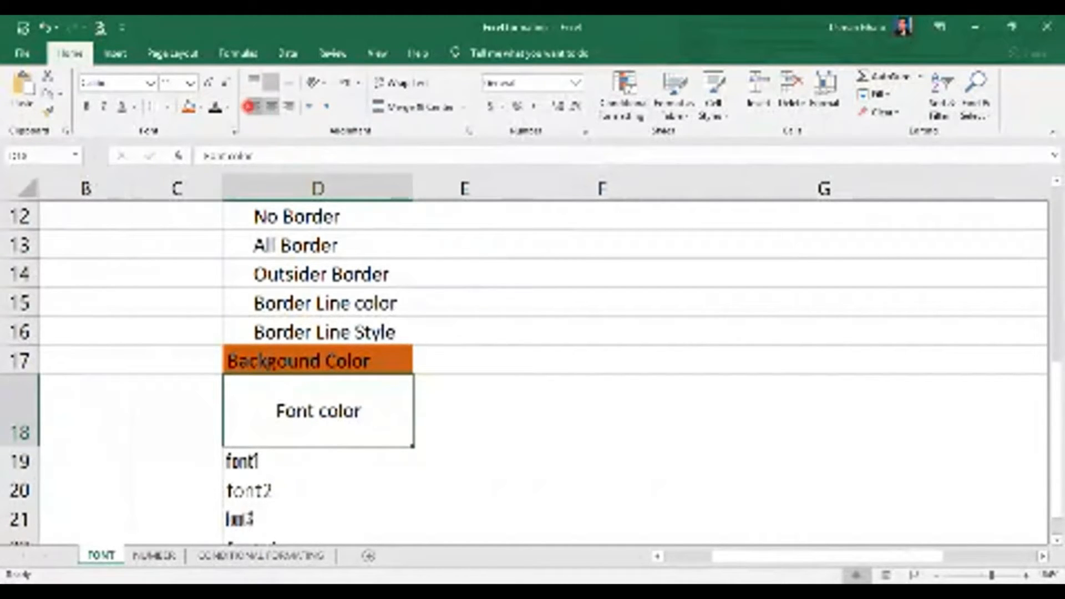
{"action": "left_click", "coordinate": [254, 106]}
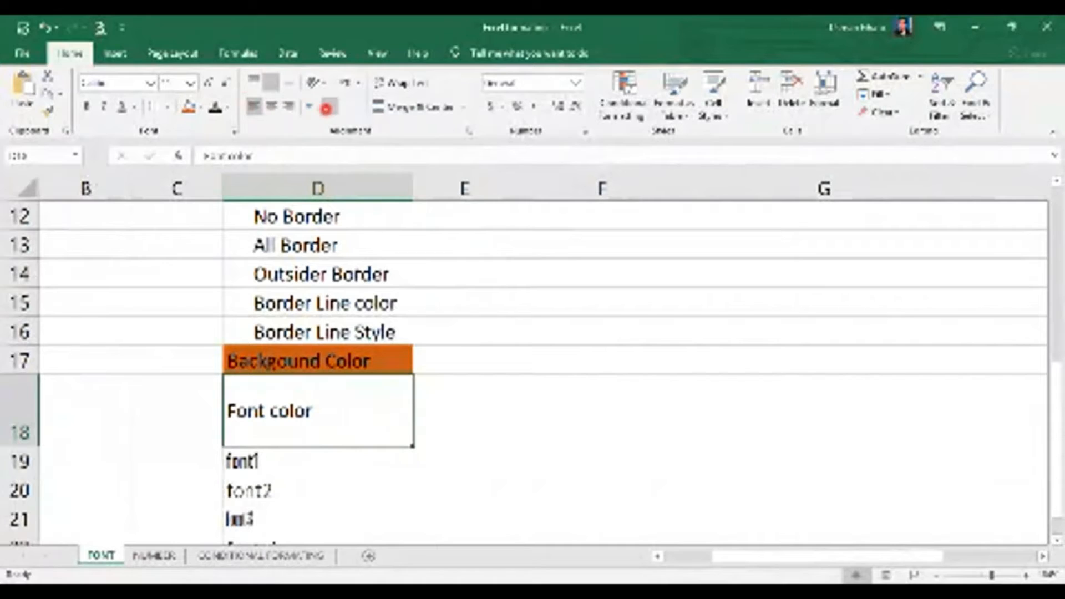
Step: Increase the indent of the "Font color" text in cell D18 by one level
{"action": "left_click", "coordinate": [328, 107]}
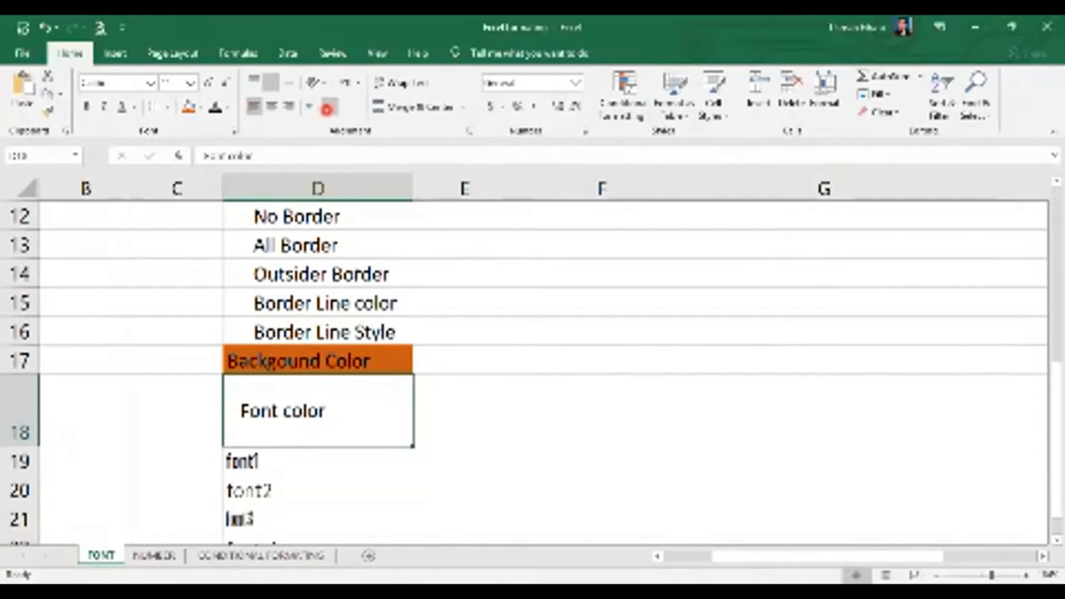
{"action": "left_click", "coordinate": [499, 426]}
{"action": "left_click", "coordinate": [302, 415]}
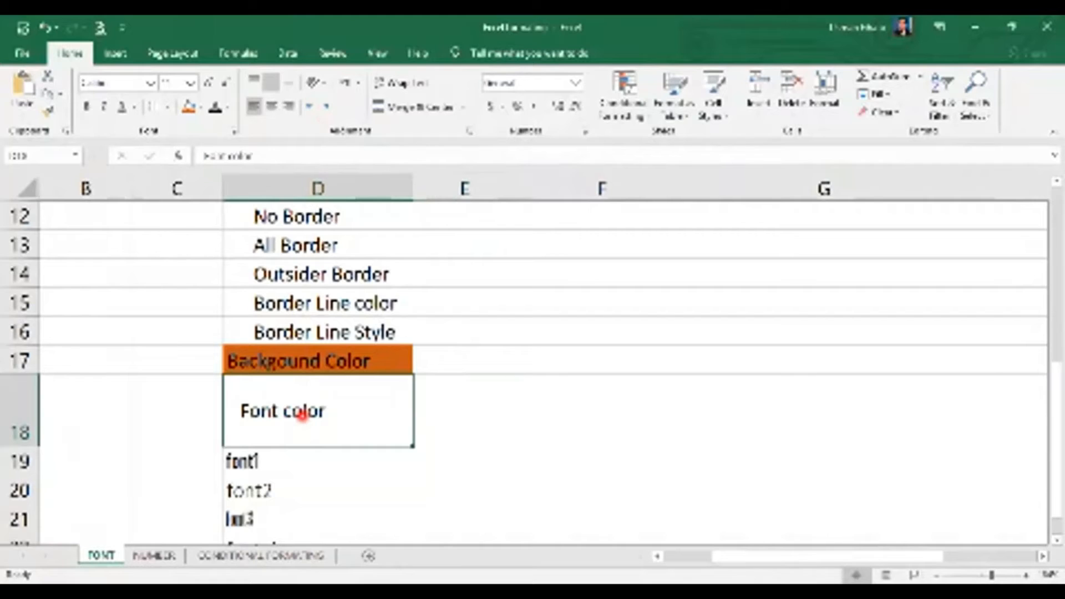
{"action": "left_click", "coordinate": [467, 414]}
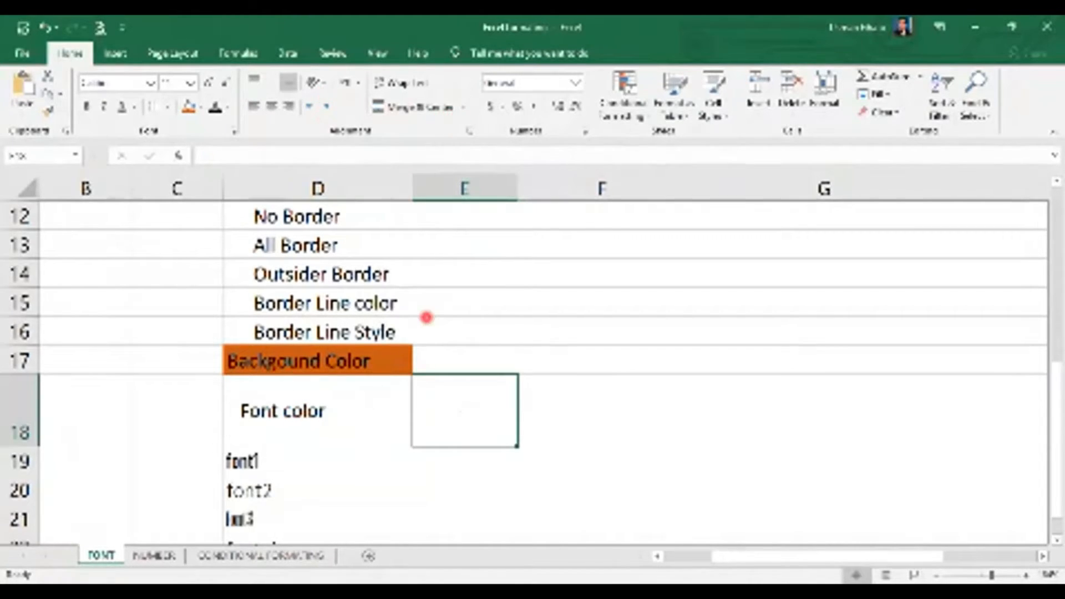
{"action": "left_click_drag", "start_coordinate": [373, 393], "coordinate": [466, 404]}
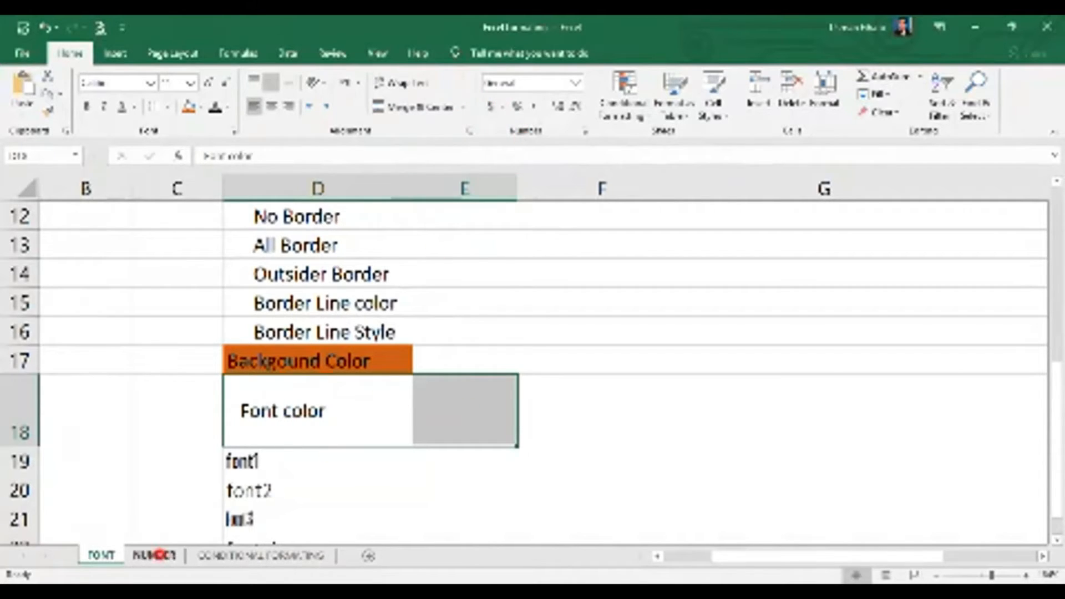
{"action": "left_click_drag", "start_coordinate": [1060, 407], "coordinate": [1060, 410]}
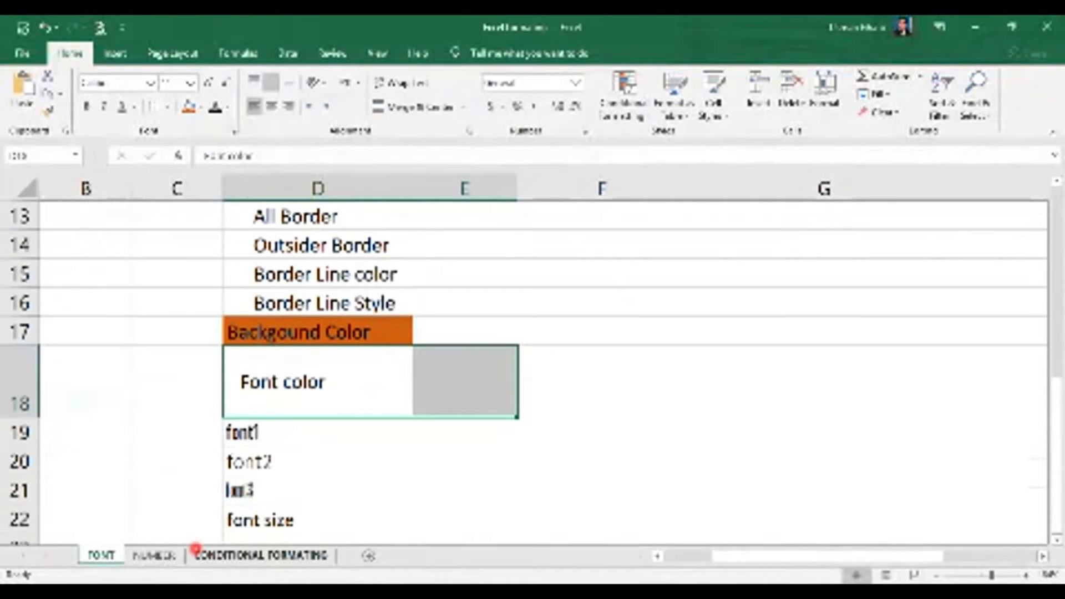
Step: Open the NUMBER sheet and compare the formatted Currency value in C4 with the General value in D4
{"action": "left_click", "coordinate": [153, 555]}
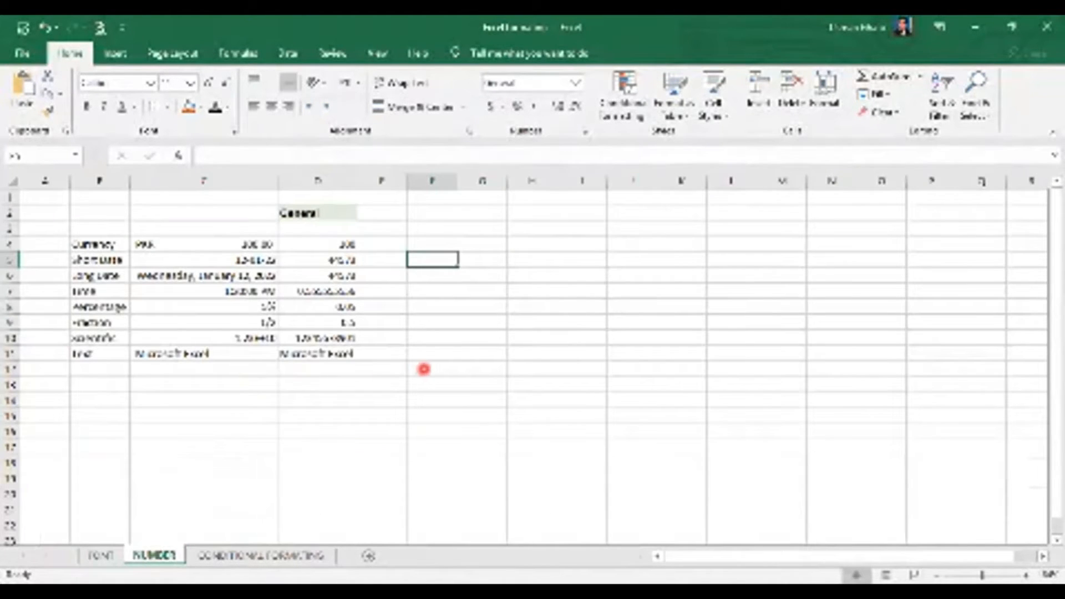
{"action": "left_click", "coordinate": [423, 369]}
{"action": "left_click", "coordinate": [257, 244]}
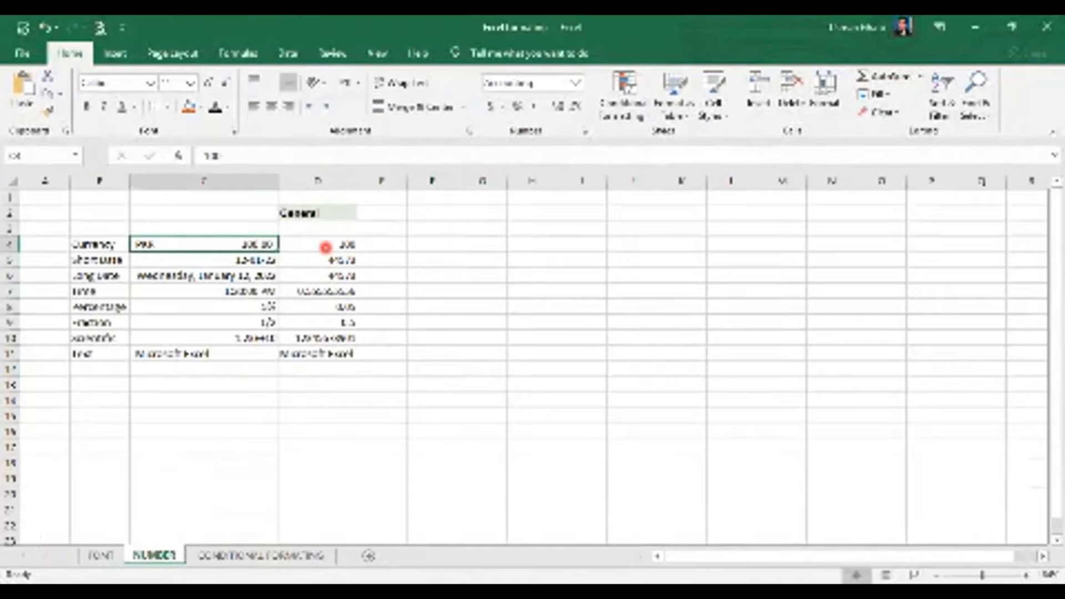
{"action": "left_click", "coordinate": [343, 246]}
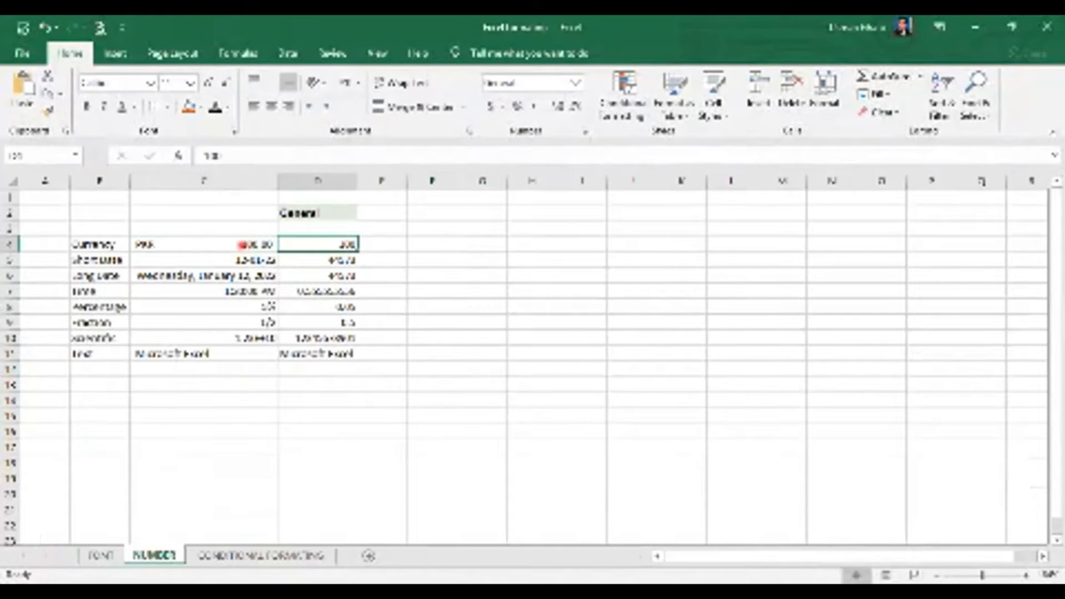
{"action": "left_click", "coordinate": [251, 245]}
{"action": "key", "text": "Right"}
{"action": "left_click", "coordinate": [82, 245]}
Step: Highlight the number format examples in rows 4 to 11, and go over cells C4 and D4 of the Currency row
{"action": "left_click", "coordinate": [6, 245]}
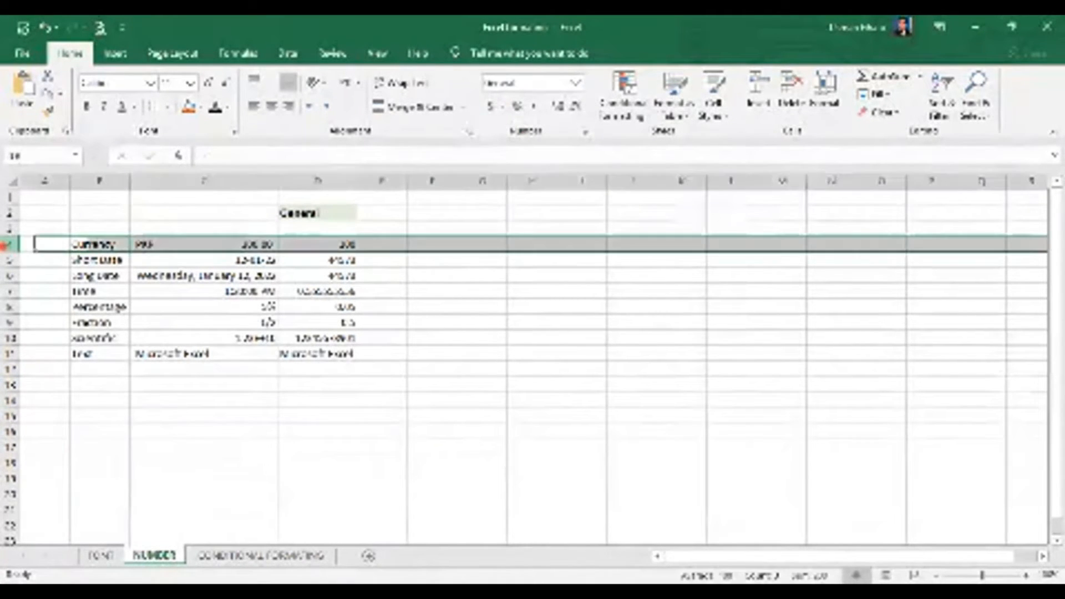
{"action": "left_click_drag", "start_coordinate": [4, 246], "coordinate": [7, 354]}
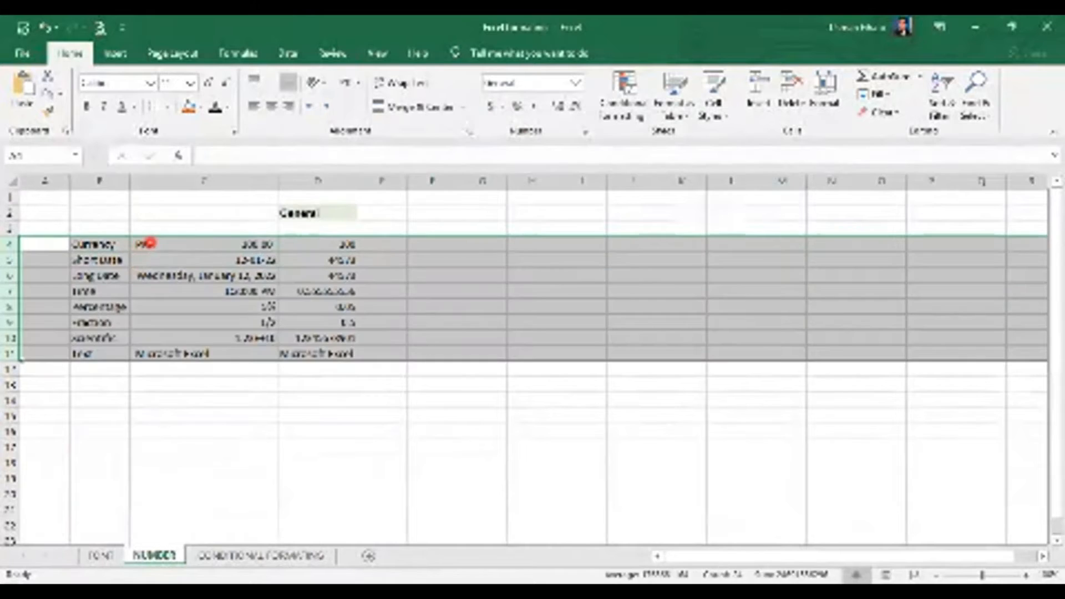
{"action": "left_click", "coordinate": [149, 243]}
{"action": "left_click", "coordinate": [315, 246]}
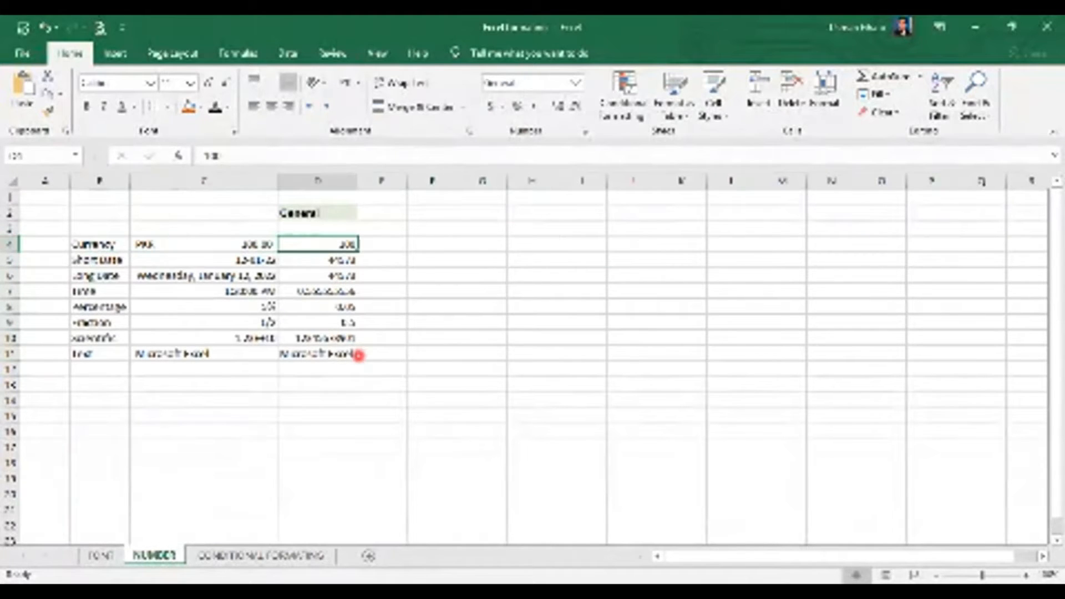
{"action": "left_click", "coordinate": [143, 244]}
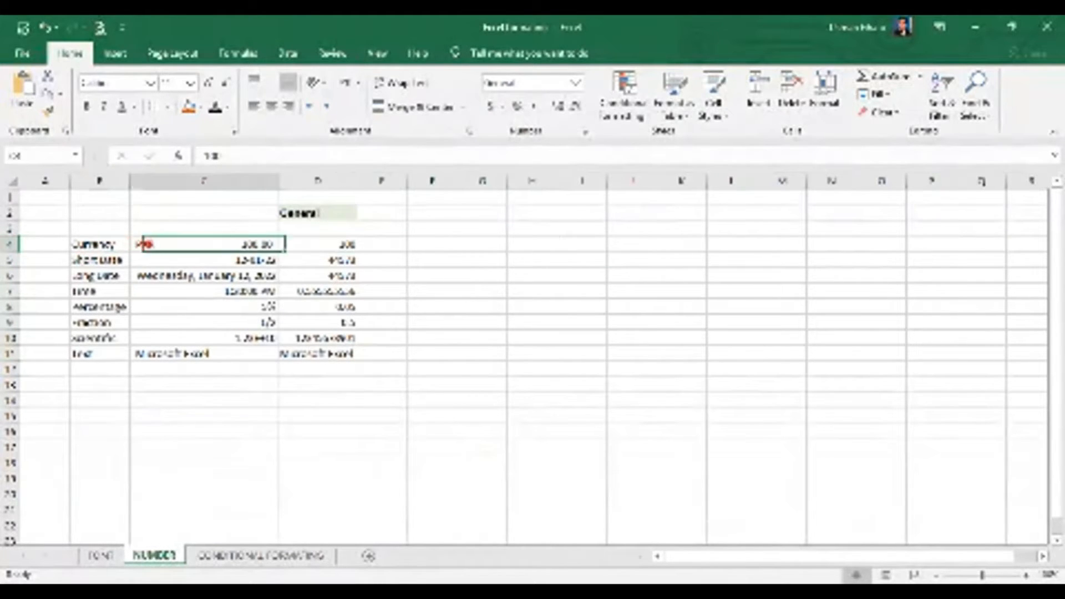
{"action": "left_click", "coordinate": [347, 244]}
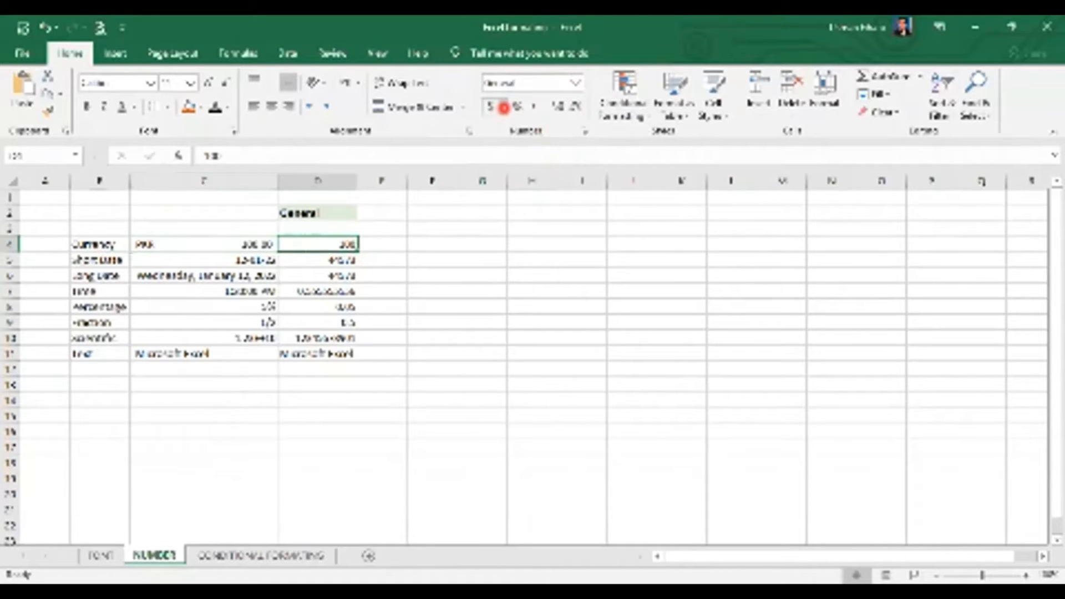
Step: Apply the Accounting number format with the $ symbol to the Currency row's General value in cell D4
{"action": "left_click", "coordinate": [503, 108]}
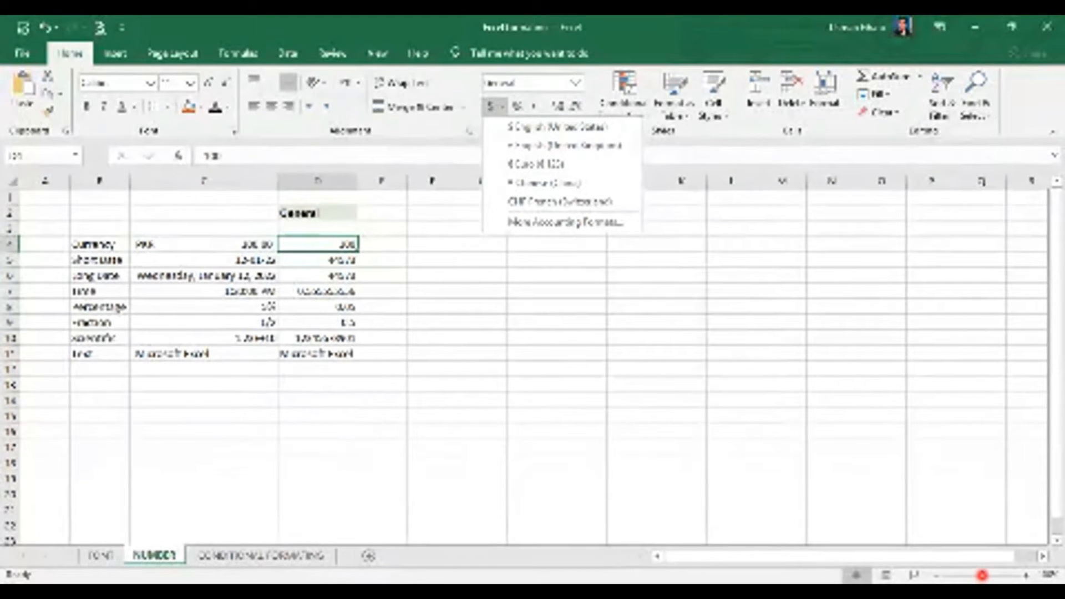
{"action": "left_click_drag", "start_coordinate": [982, 576], "coordinate": [991, 577]}
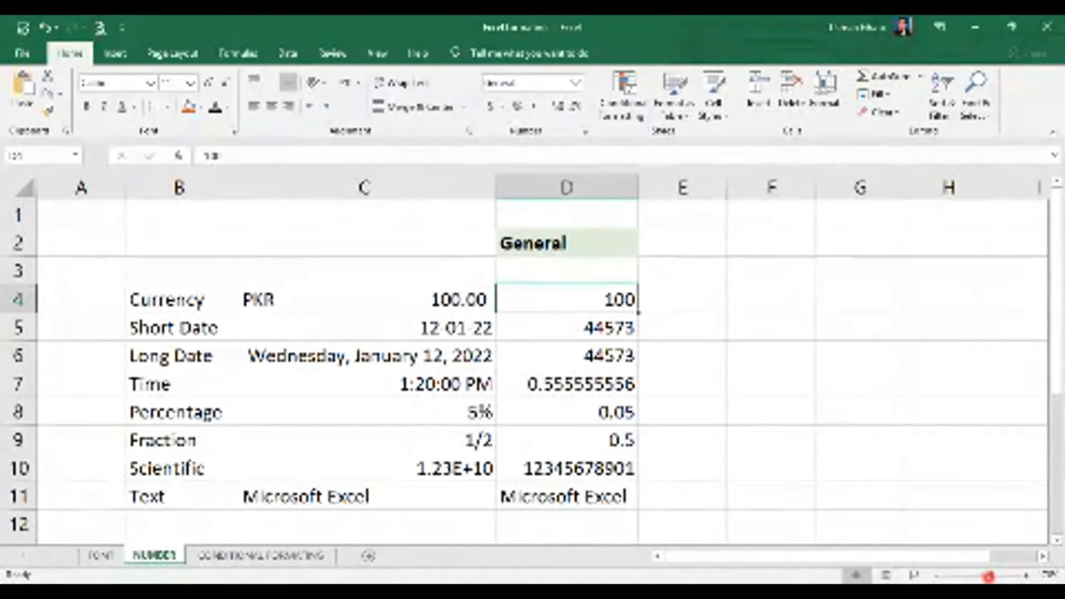
{"action": "left_click", "coordinate": [731, 381]}
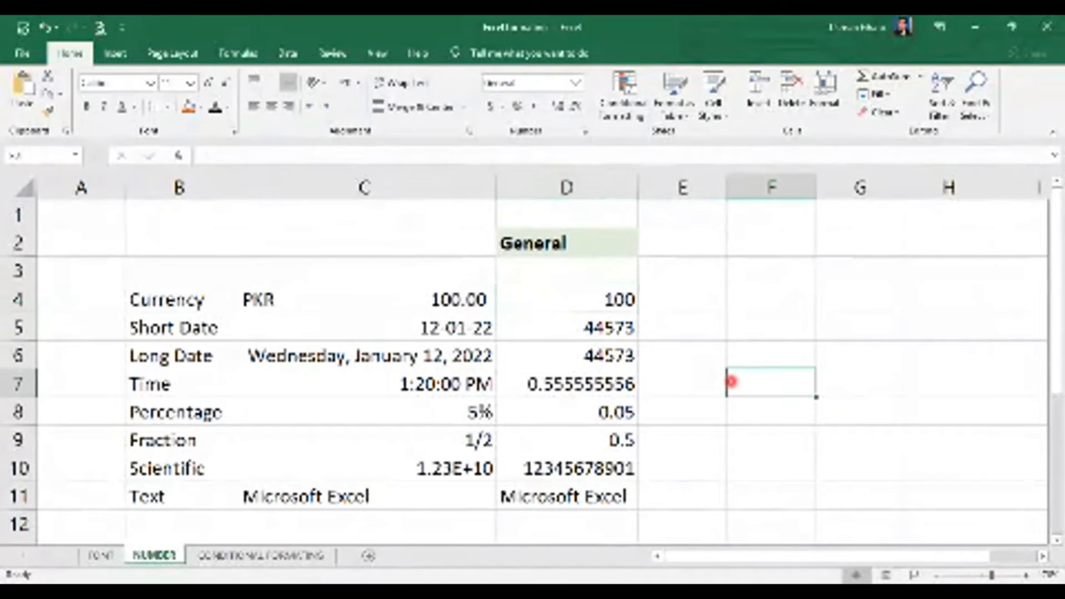
{"action": "left_click", "coordinate": [436, 299]}
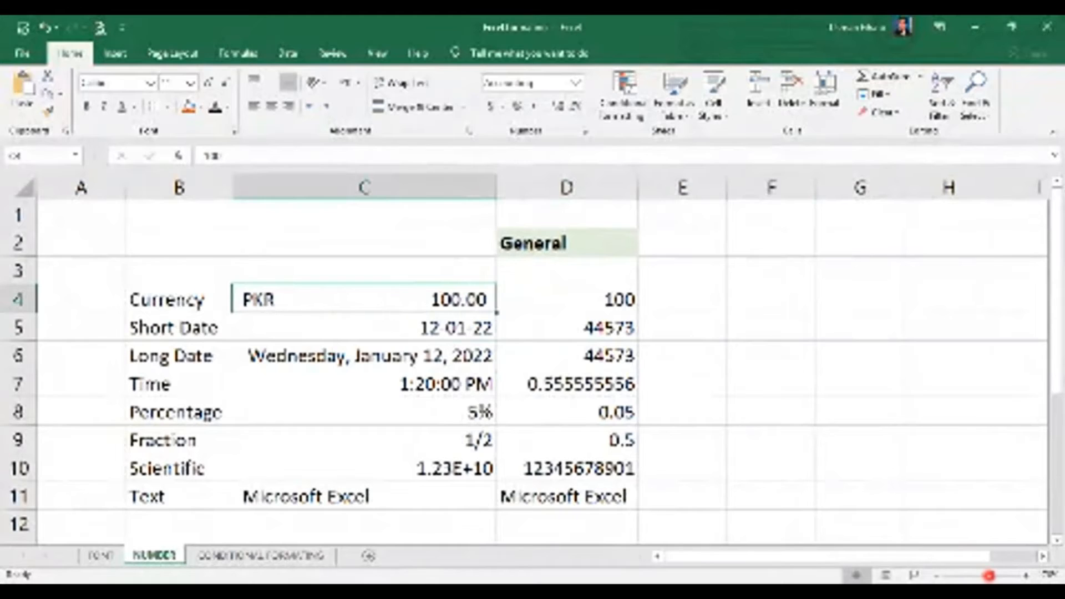
{"action": "left_click", "coordinate": [988, 576]}
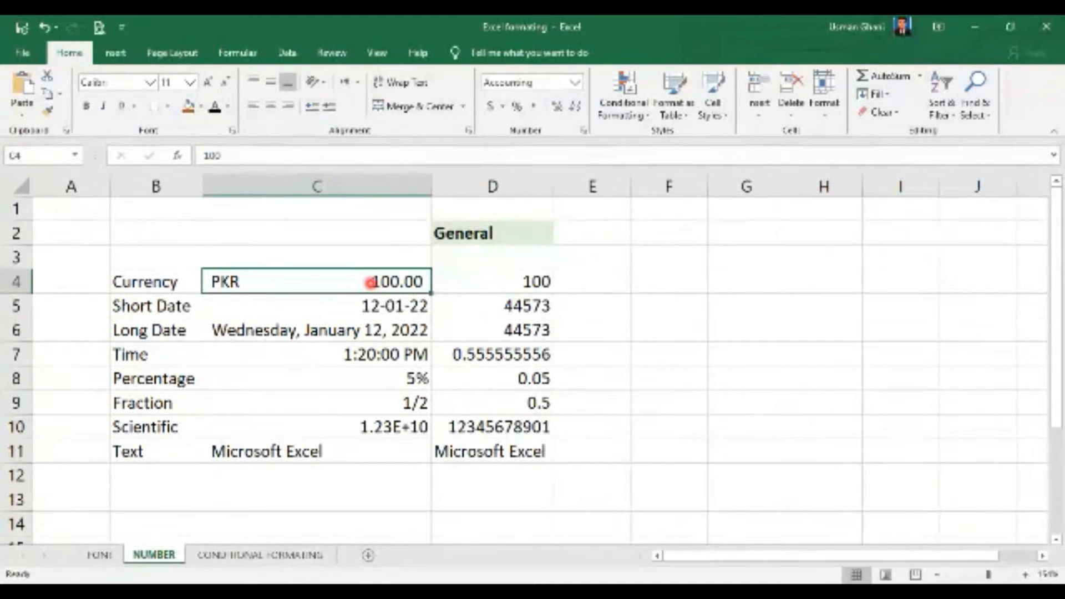
{"action": "left_click", "coordinate": [498, 281]}
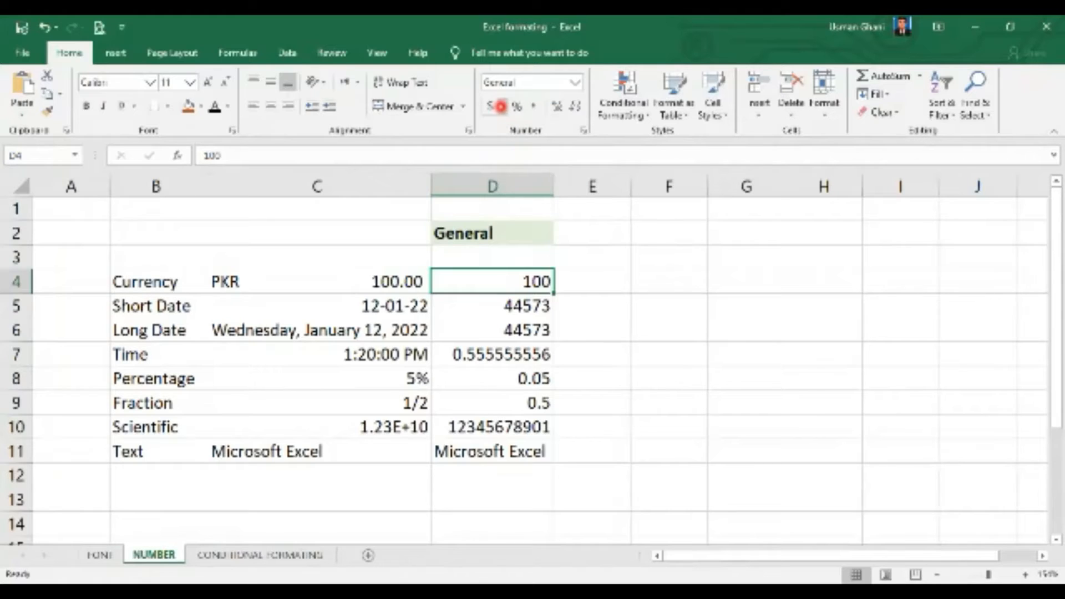
{"action": "left_click", "coordinate": [503, 106]}
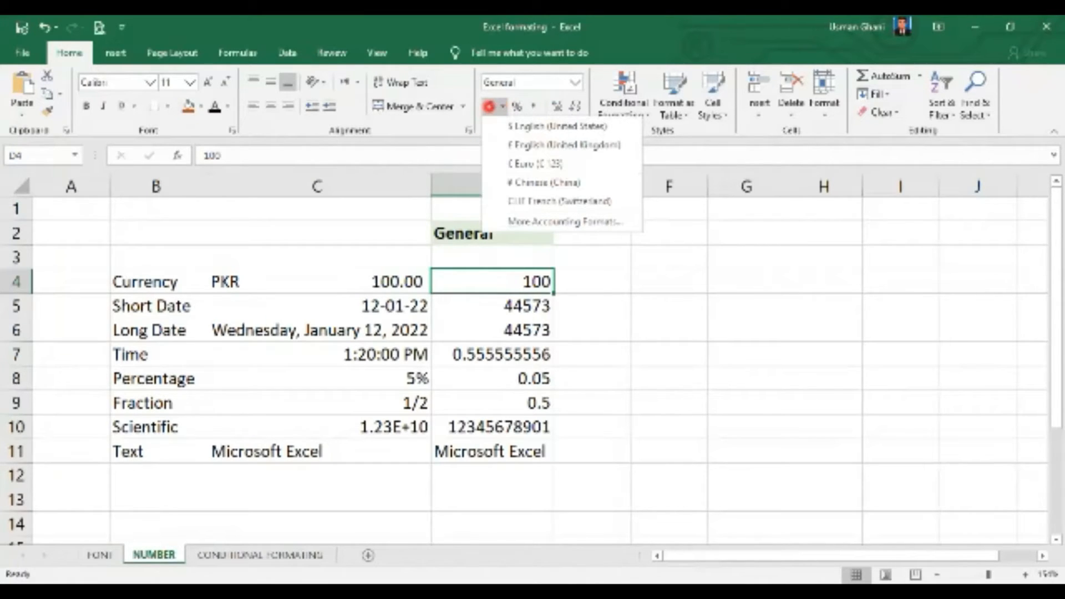
{"action": "left_click", "coordinate": [491, 106]}
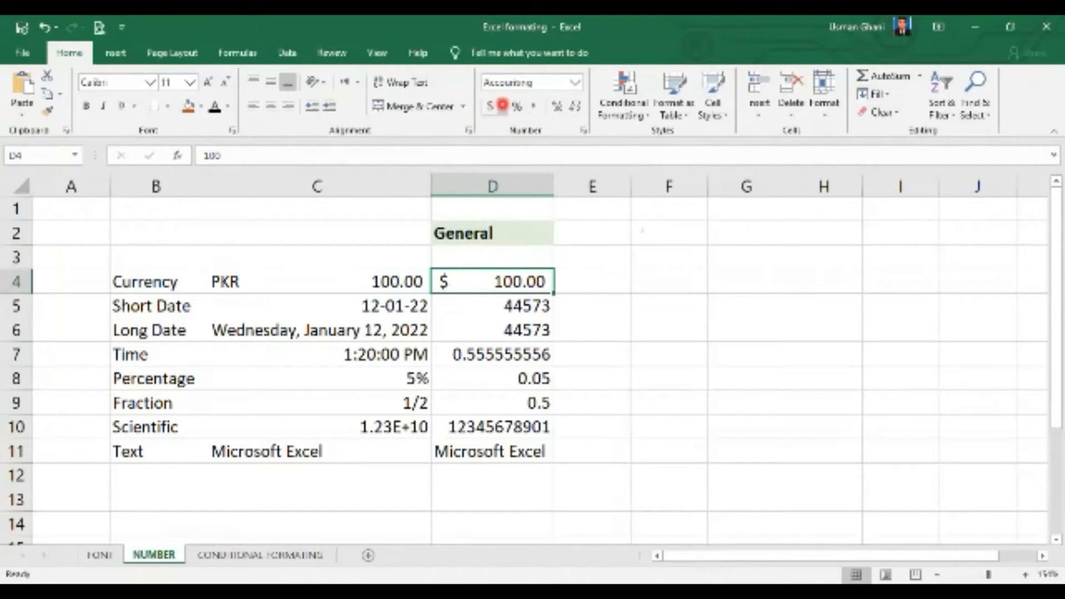
Step: Open the additional accounting formats for cell D4 and choose PKR as the currency symbol
{"action": "left_click", "coordinate": [503, 105]}
{"action": "left_click", "coordinate": [503, 105]}
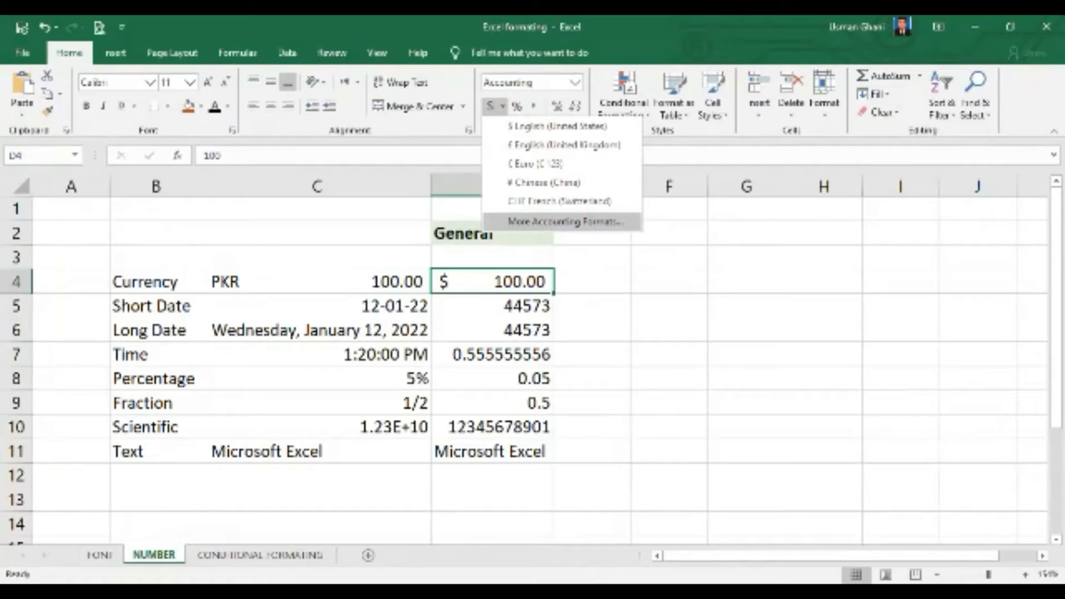
{"action": "left_click", "coordinate": [566, 222]}
{"action": "left_click", "coordinate": [608, 219]}
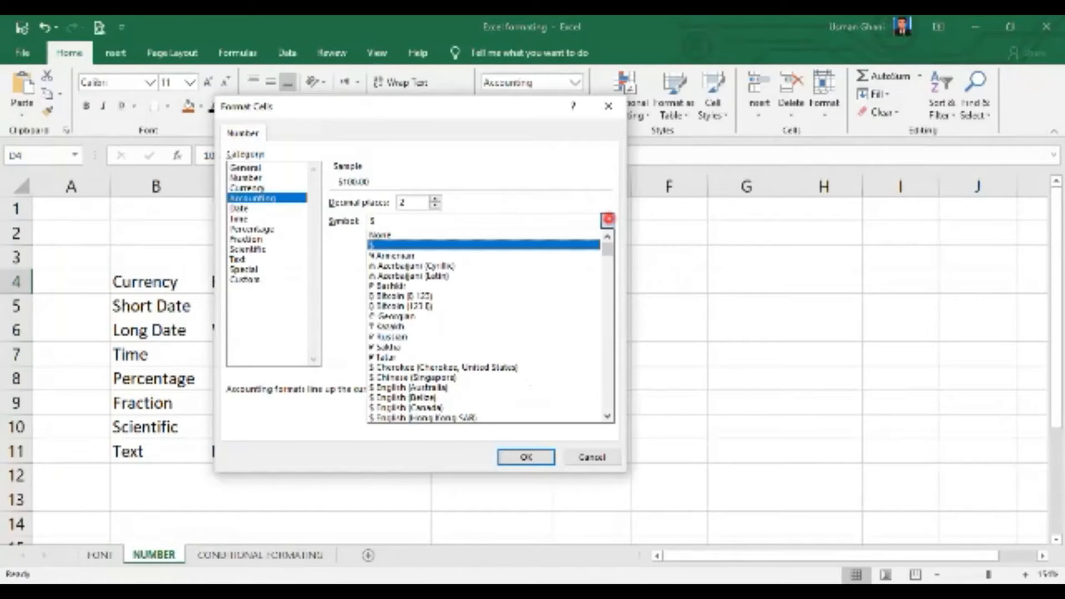
{"action": "key", "text": "p"}
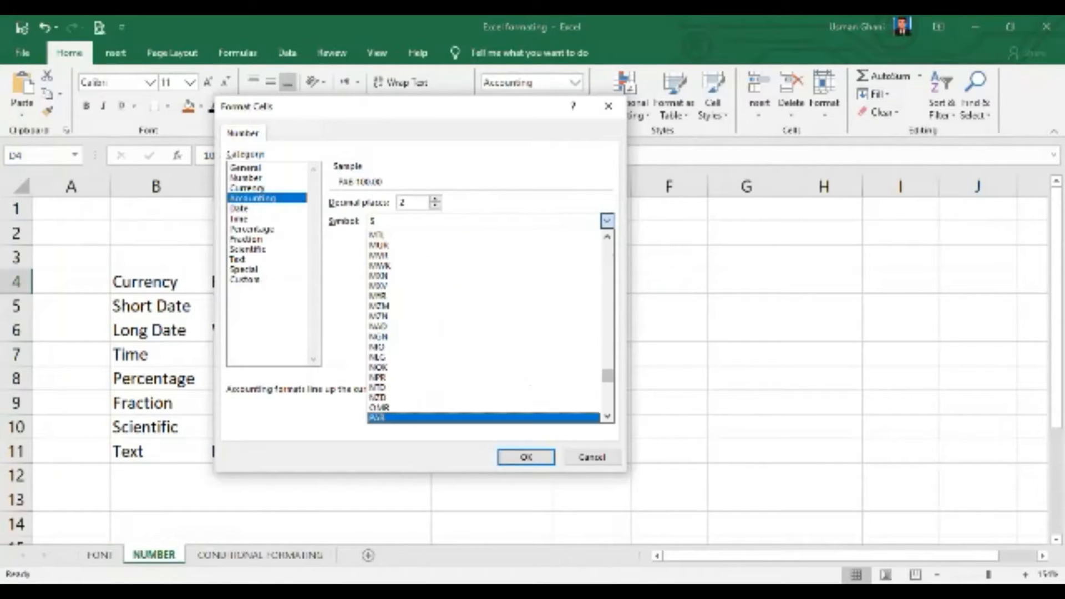
{"action": "key", "text": "p"}
{"action": "key", "text": "p"}
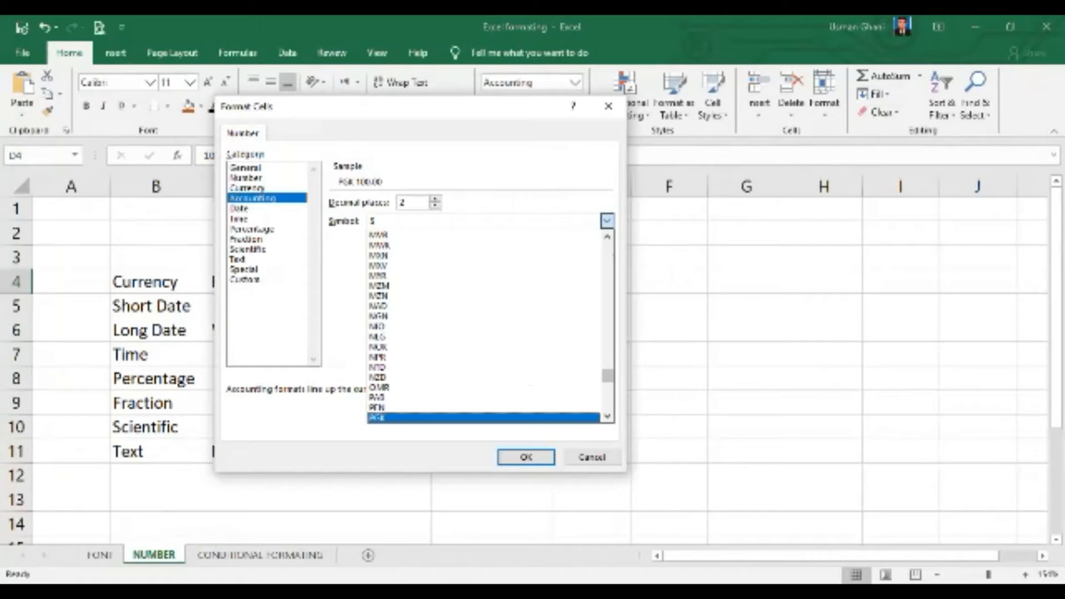
{"action": "key", "text": "p"}
{"action": "key", "text": "p"}
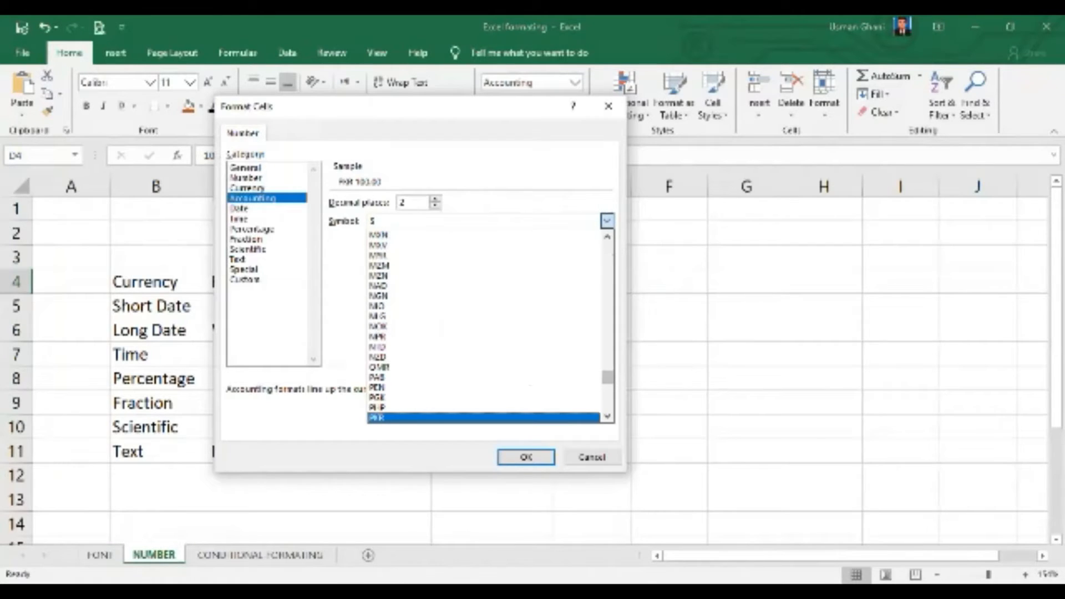
{"action": "key", "text": "Return"}
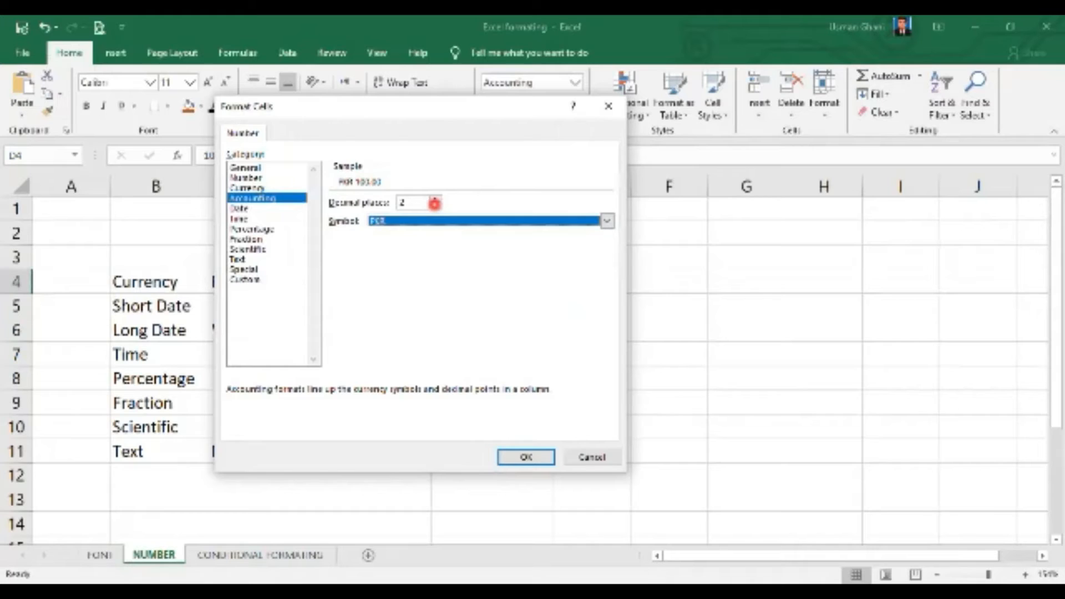
Step: Set the PKR accounting format to 0 decimal places, apply it to cell D4, and re-enter 100 there
{"action": "left_click", "coordinate": [435, 204]}
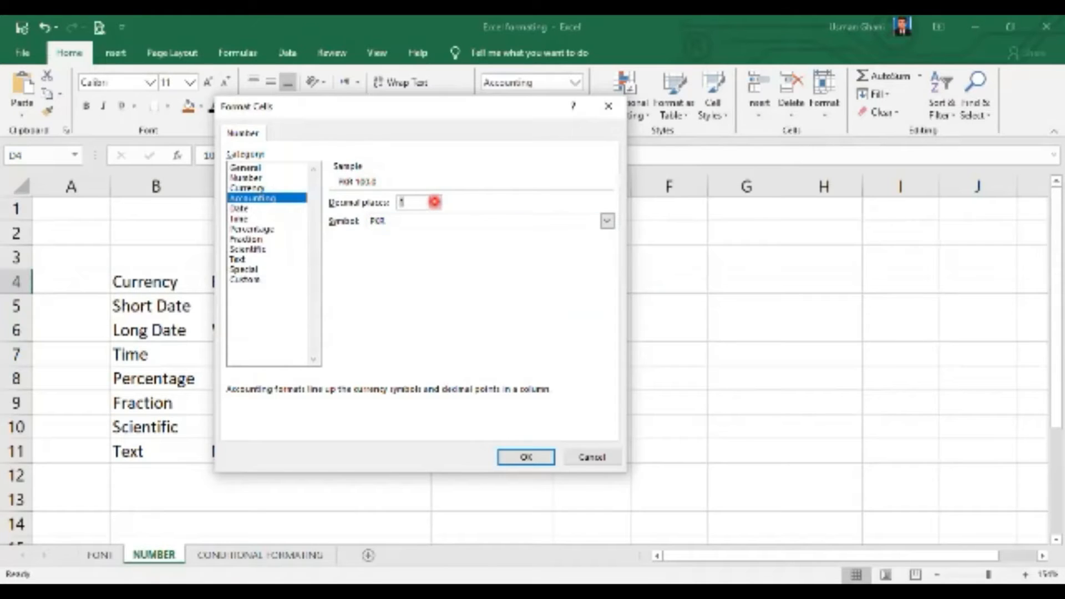
{"action": "left_click", "coordinate": [437, 208]}
{"action": "left_click", "coordinate": [523, 456]}
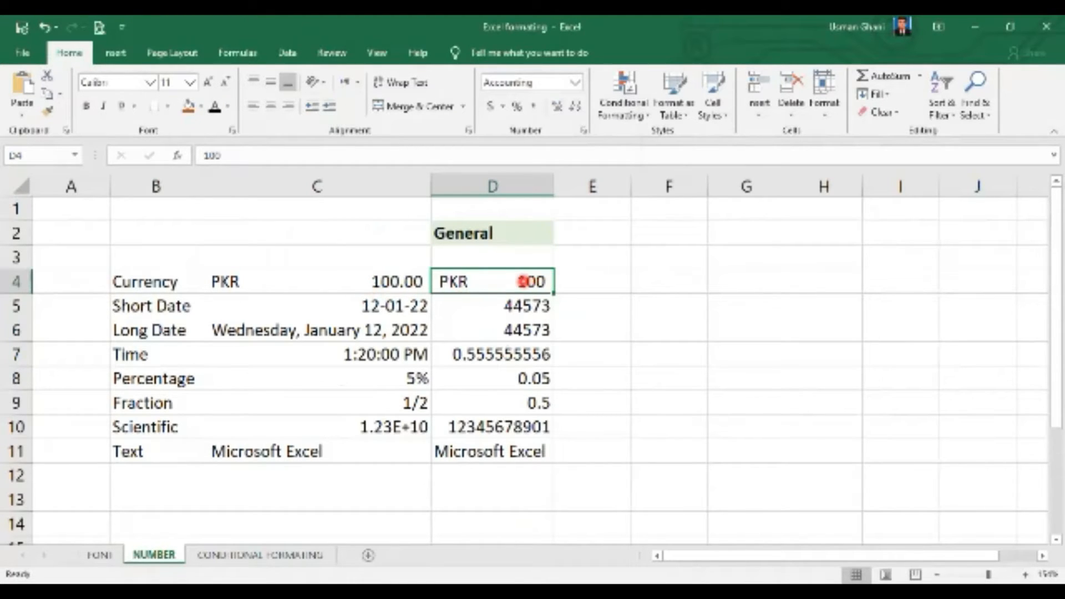
{"action": "type", "text": "100"}
{"action": "key", "text": "Return"}
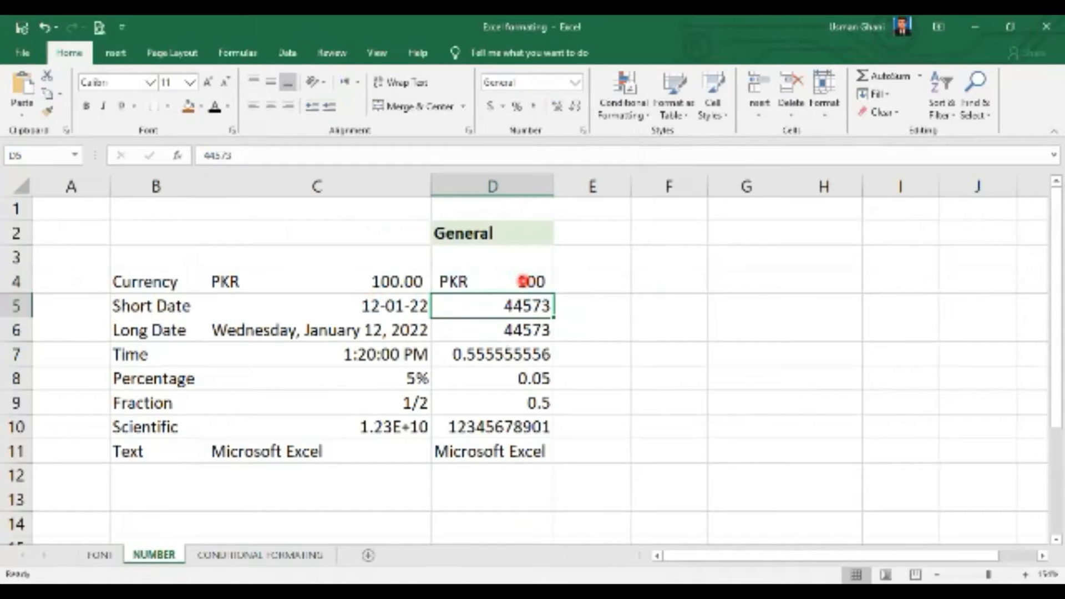
{"action": "left_click", "coordinate": [475, 282]}
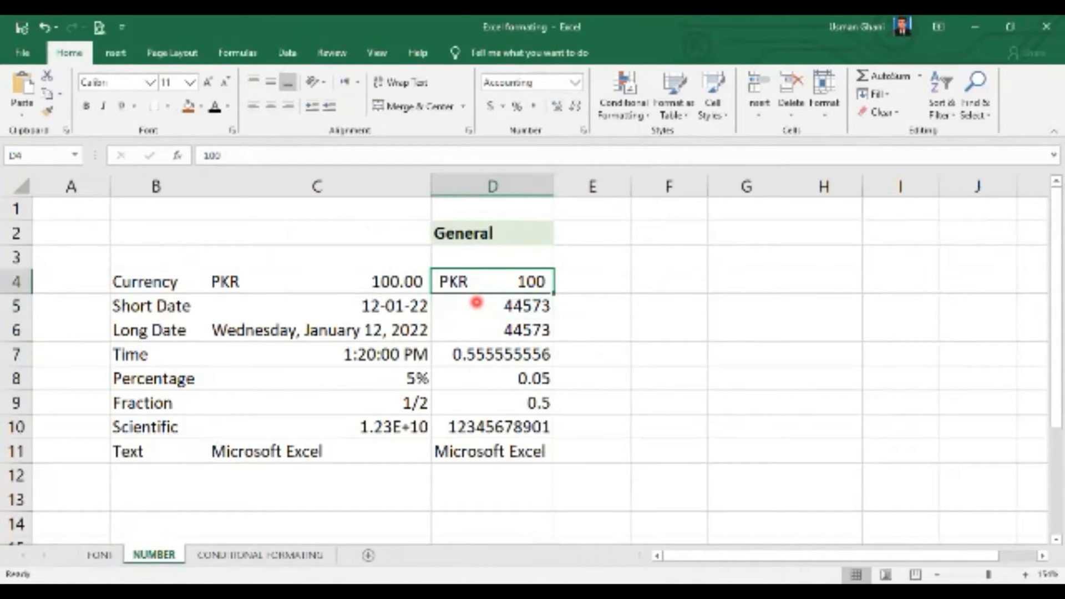
Step: Compare cell D5 with the formatted date in C5, and apply the Short Date format to D5
{"action": "left_click", "coordinate": [477, 303]}
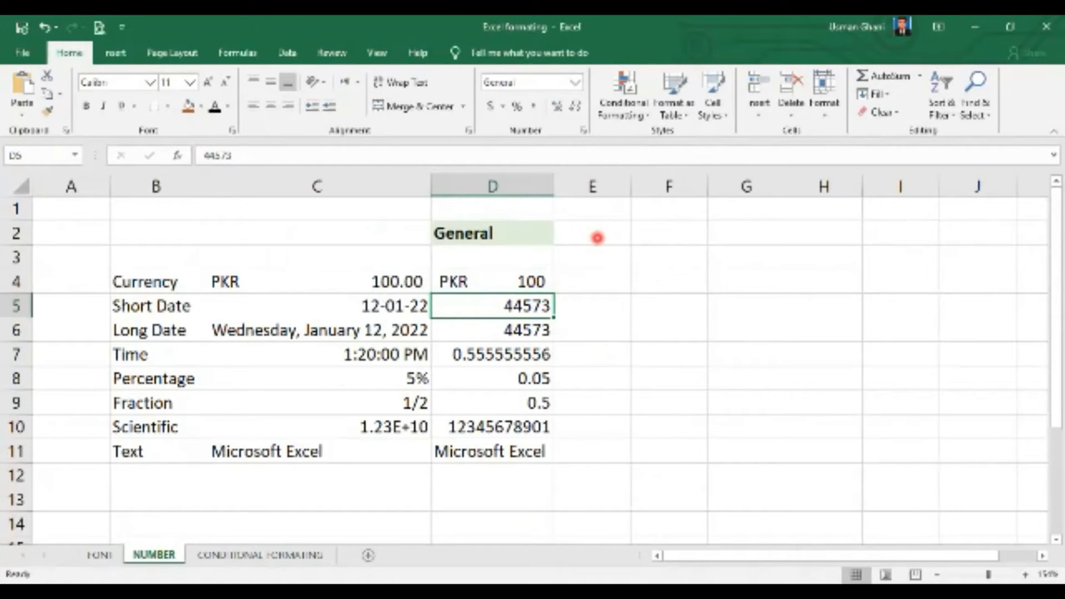
{"action": "left_click", "coordinate": [388, 309]}
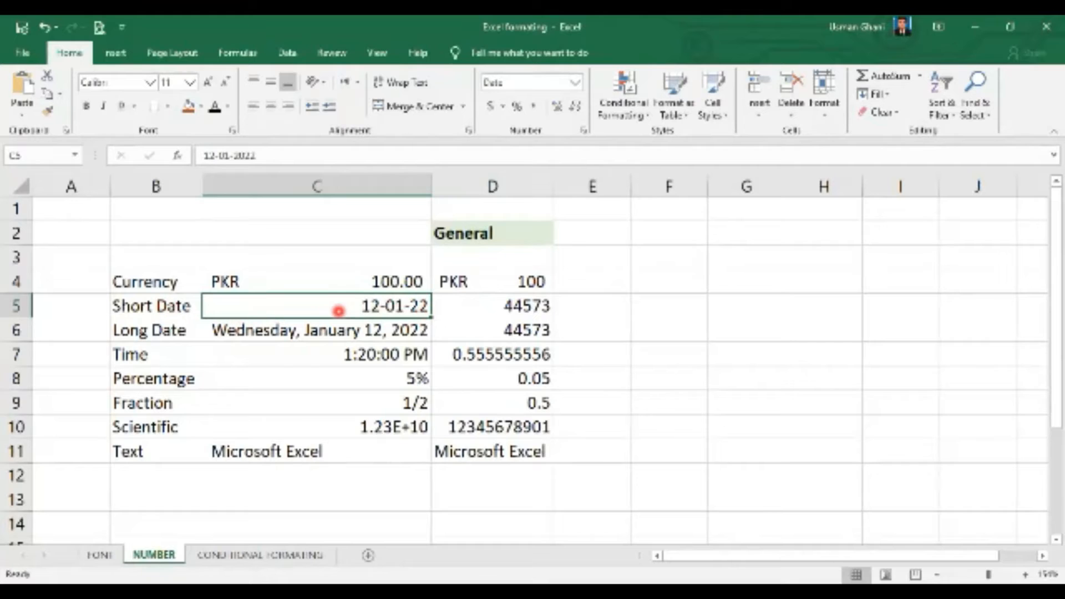
{"action": "left_click", "coordinate": [494, 307]}
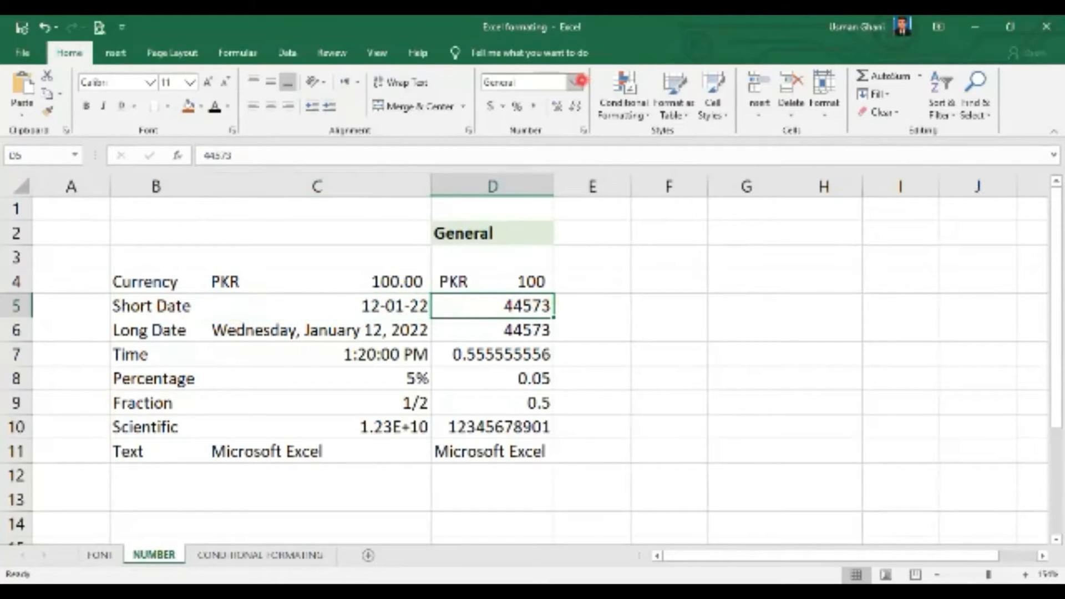
{"action": "left_click", "coordinate": [577, 81]}
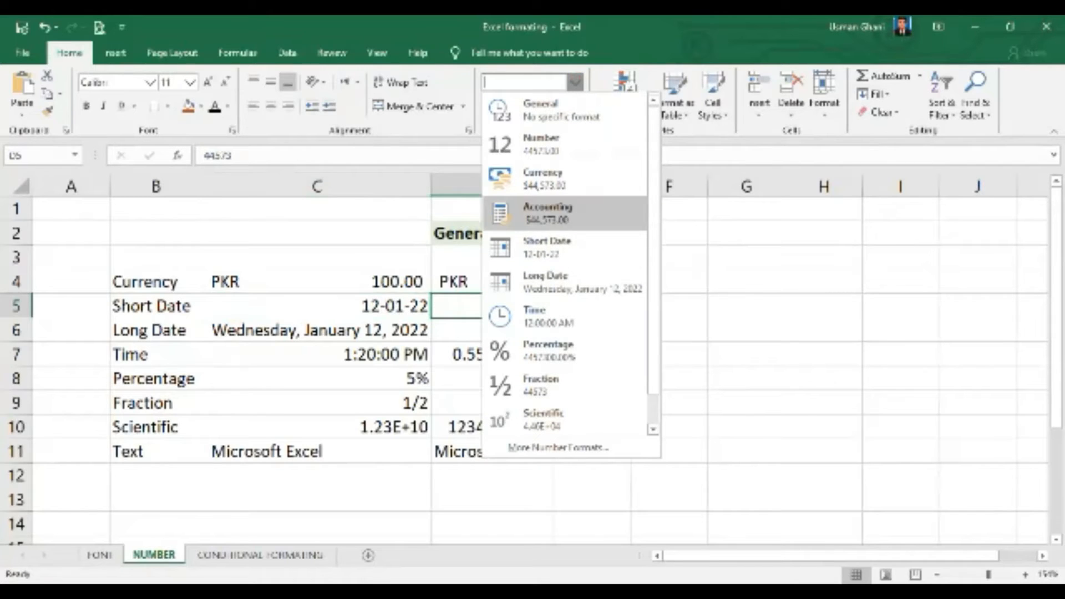
{"action": "left_click", "coordinate": [558, 245]}
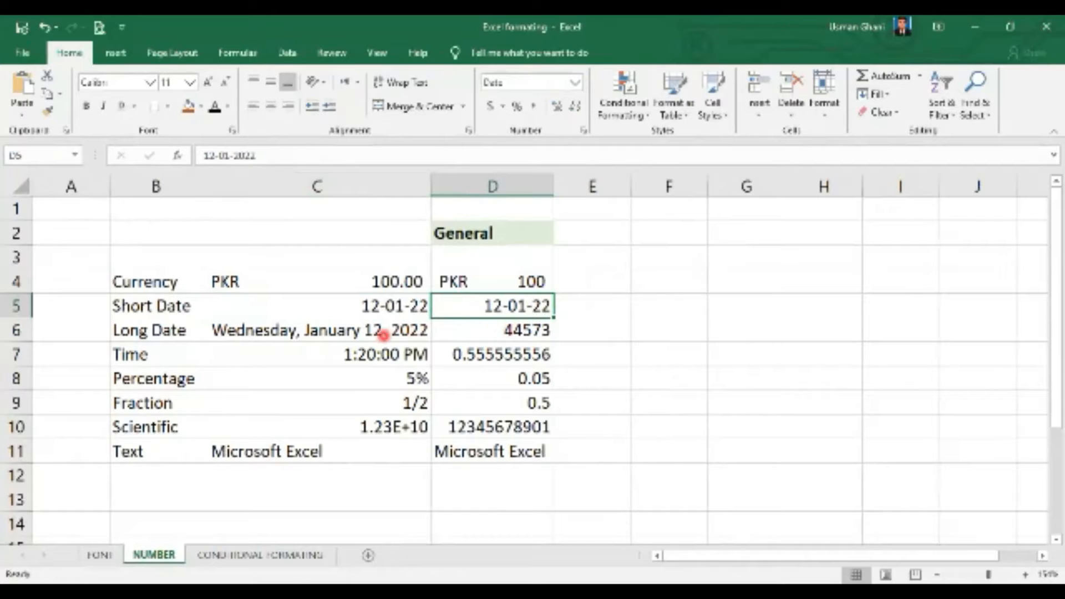
Step: Apply the Long Date format to cell D6 and compare it with the formatted date in C6
{"action": "left_click", "coordinate": [333, 334]}
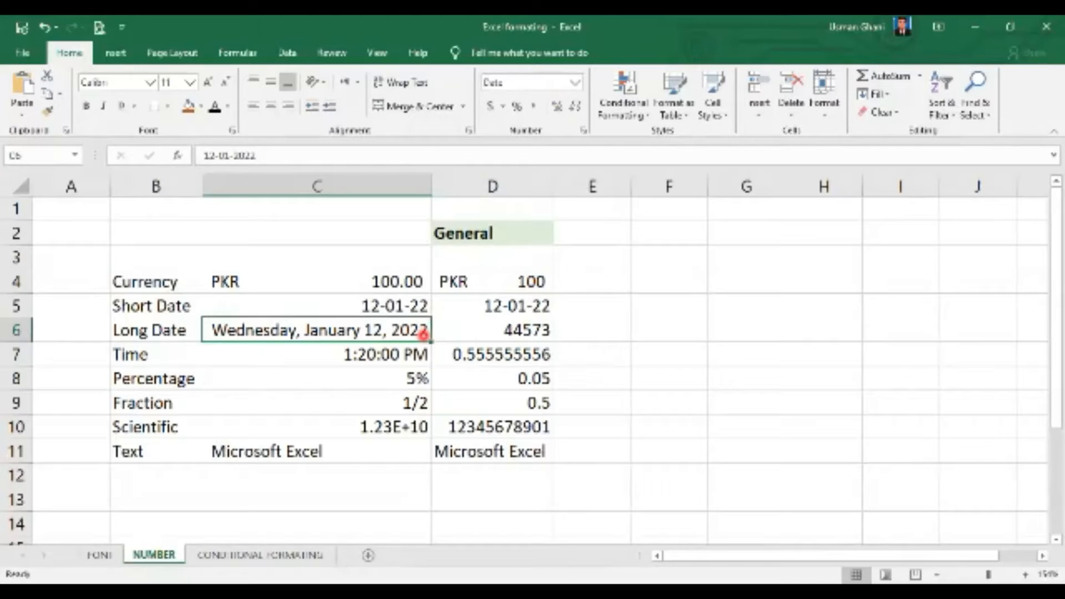
{"action": "left_click", "coordinate": [438, 330]}
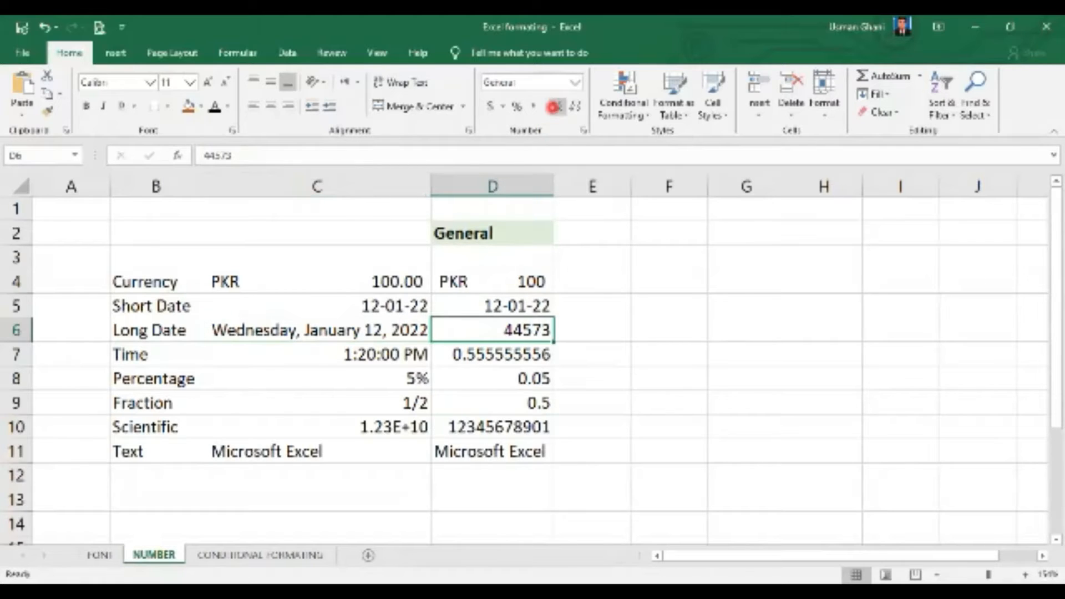
{"action": "left_click", "coordinate": [576, 82]}
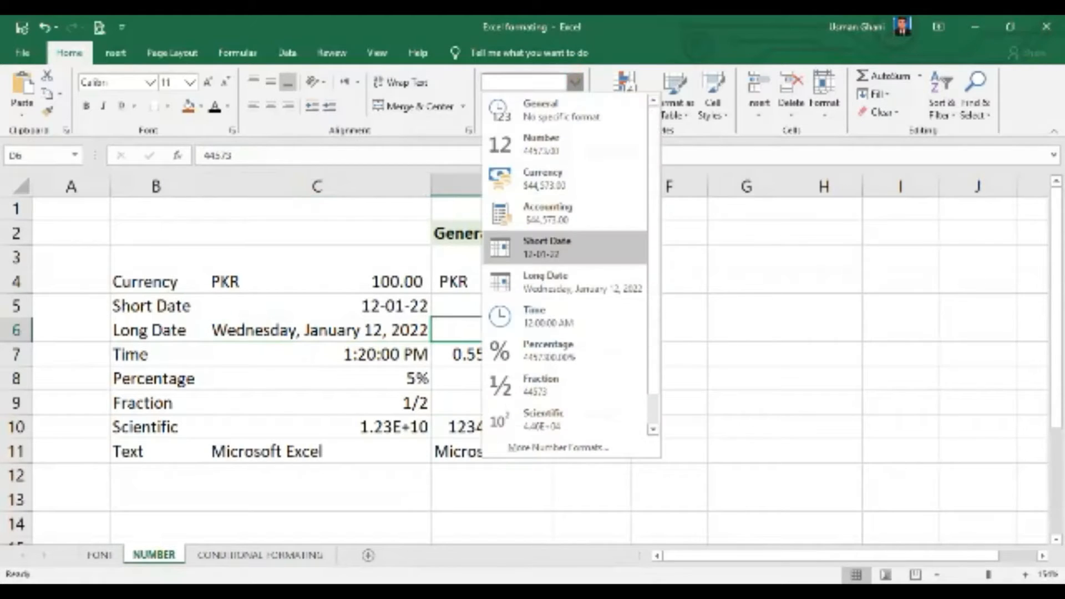
{"action": "left_click", "coordinate": [574, 286]}
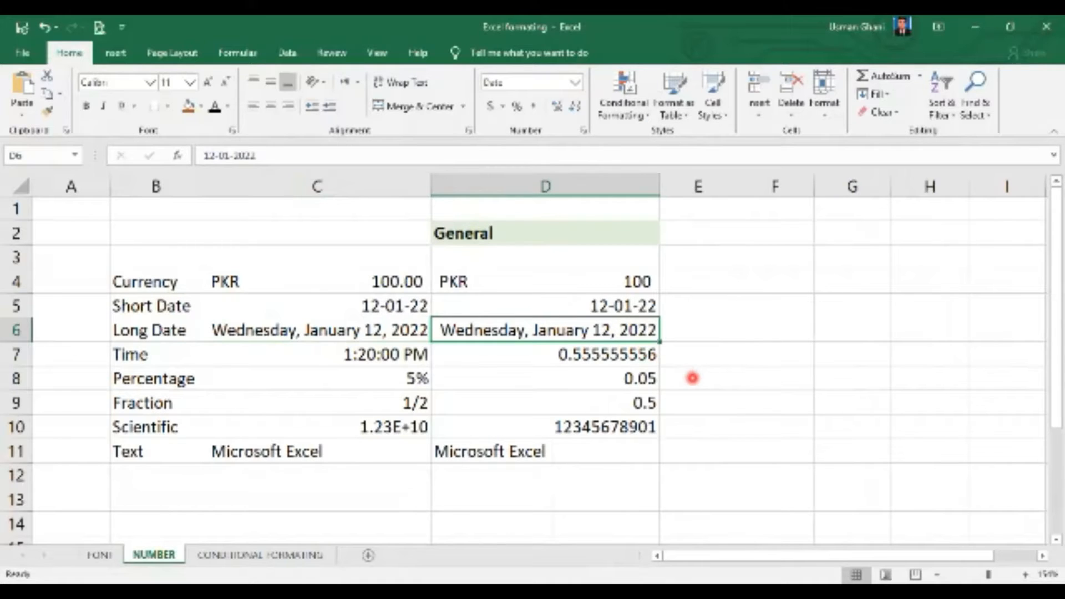
{"action": "left_click", "coordinate": [363, 329]}
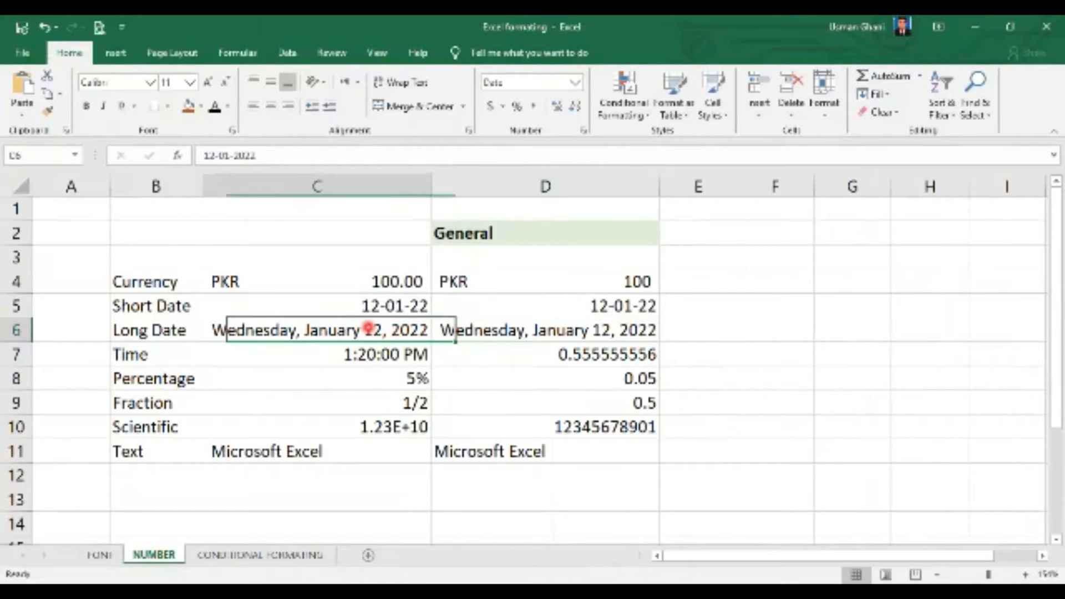
{"action": "left_click", "coordinate": [577, 330]}
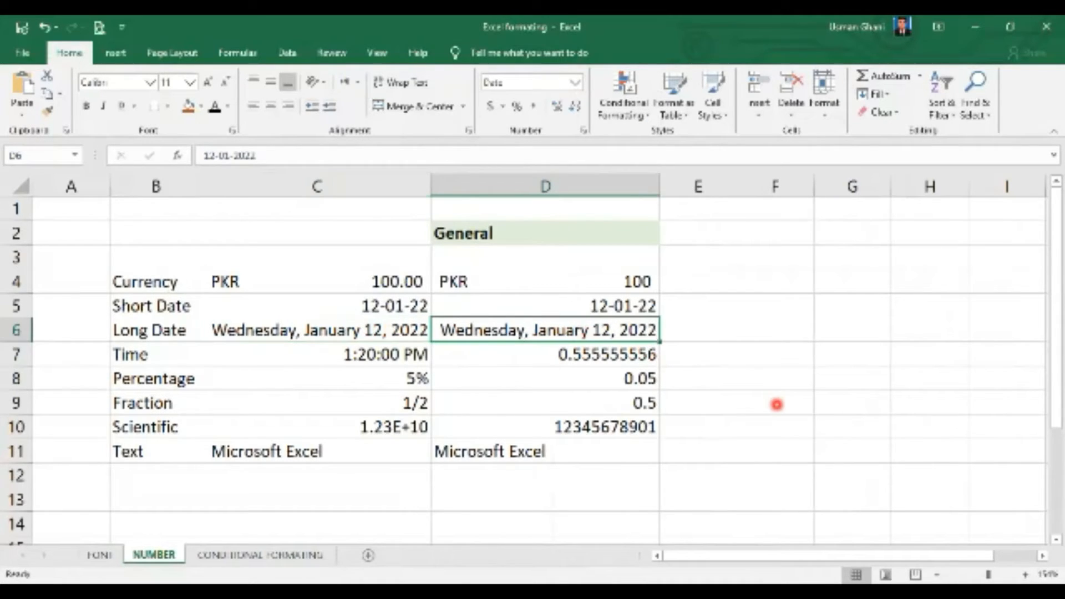
Step: Apply the Time format to cell D7 and compare it with the formatted time in C7
{"action": "left_click", "coordinate": [614, 349]}
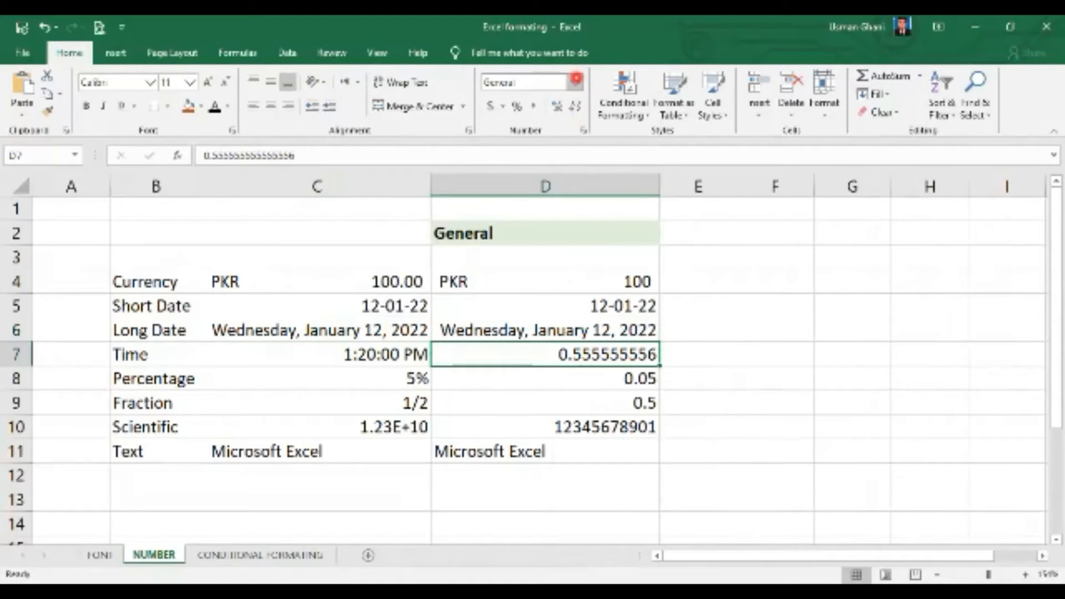
{"action": "left_click", "coordinate": [577, 79]}
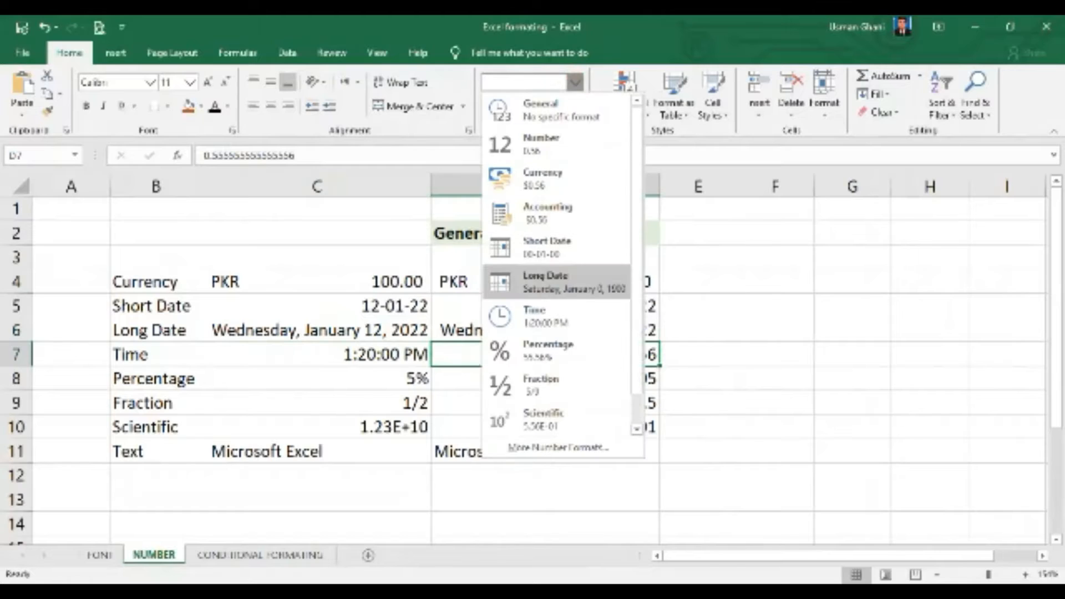
{"action": "left_click", "coordinate": [547, 317]}
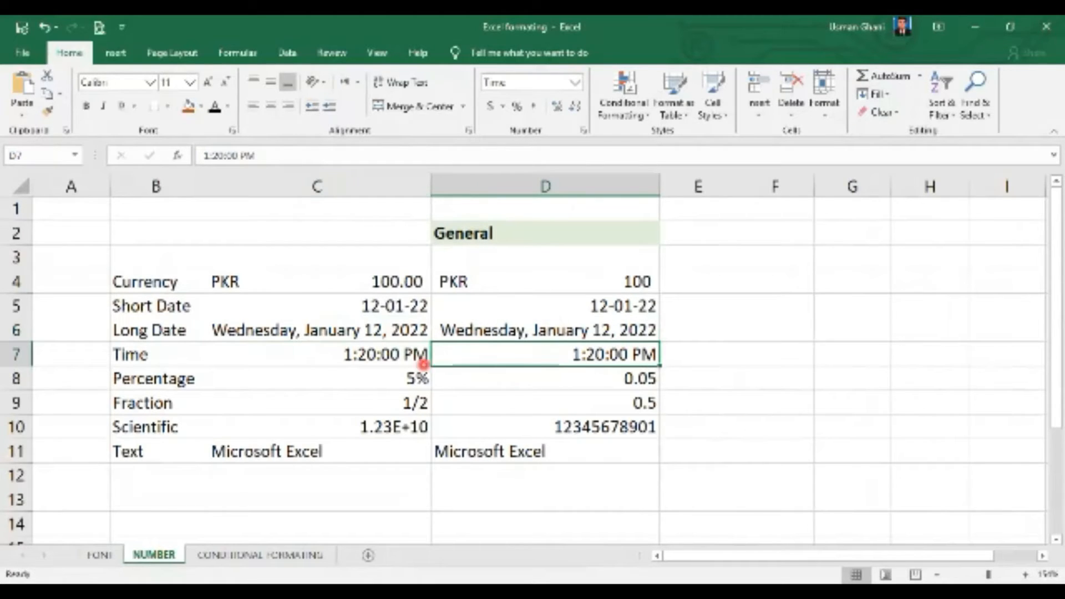
{"action": "left_click", "coordinate": [381, 353]}
{"action": "left_click_drag", "start_coordinate": [390, 357], "coordinate": [508, 357]}
Step: Compare cell D8 with the formatted percentage in C8, and apply the Percentage format to D8
{"action": "left_click", "coordinate": [383, 383]}
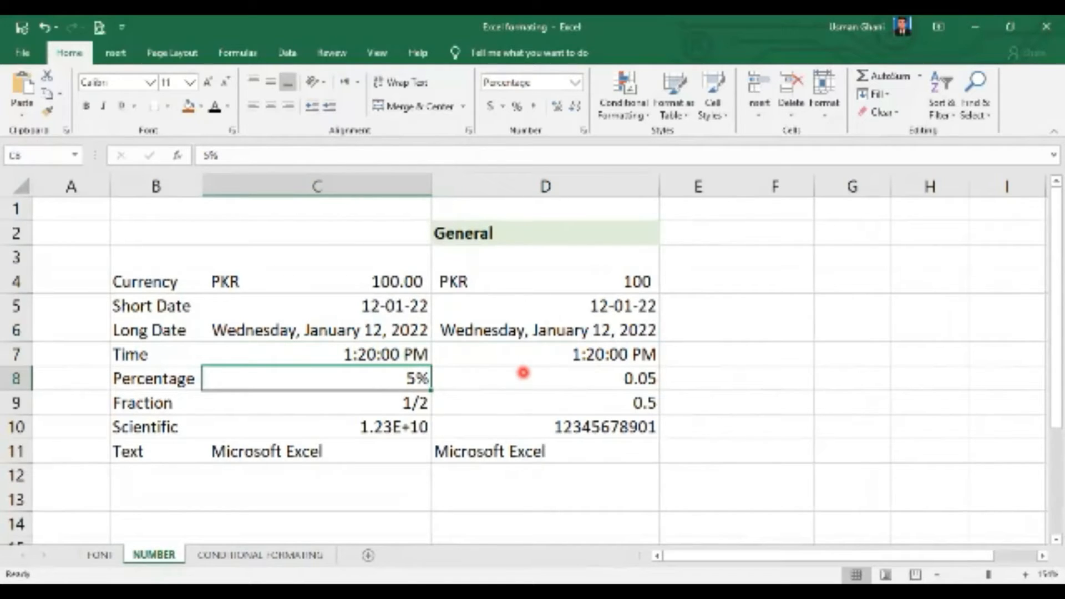
{"action": "left_click", "coordinate": [545, 376]}
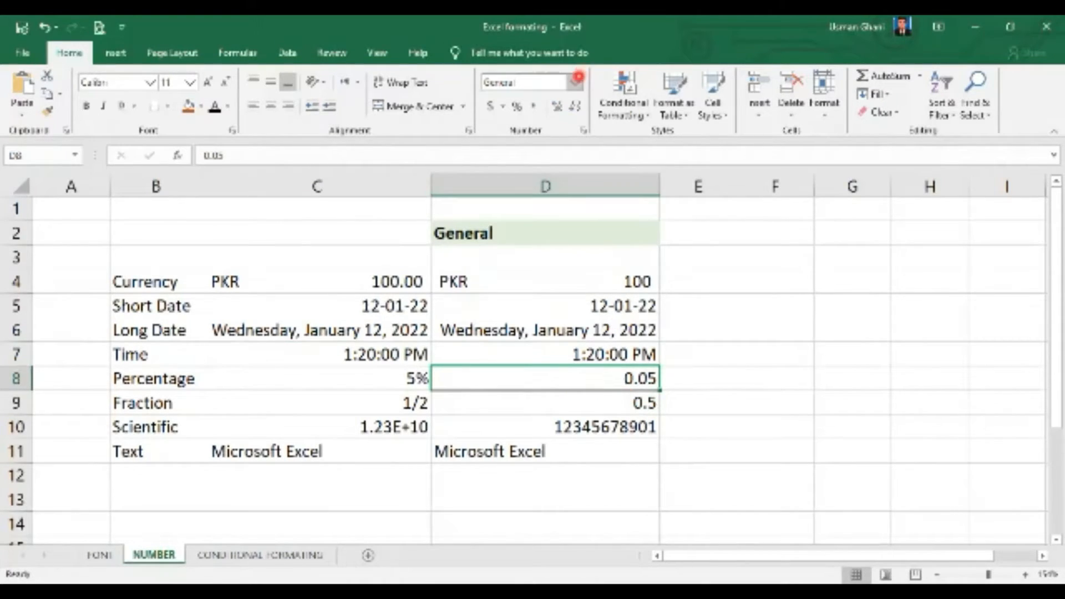
{"action": "left_click", "coordinate": [576, 82]}
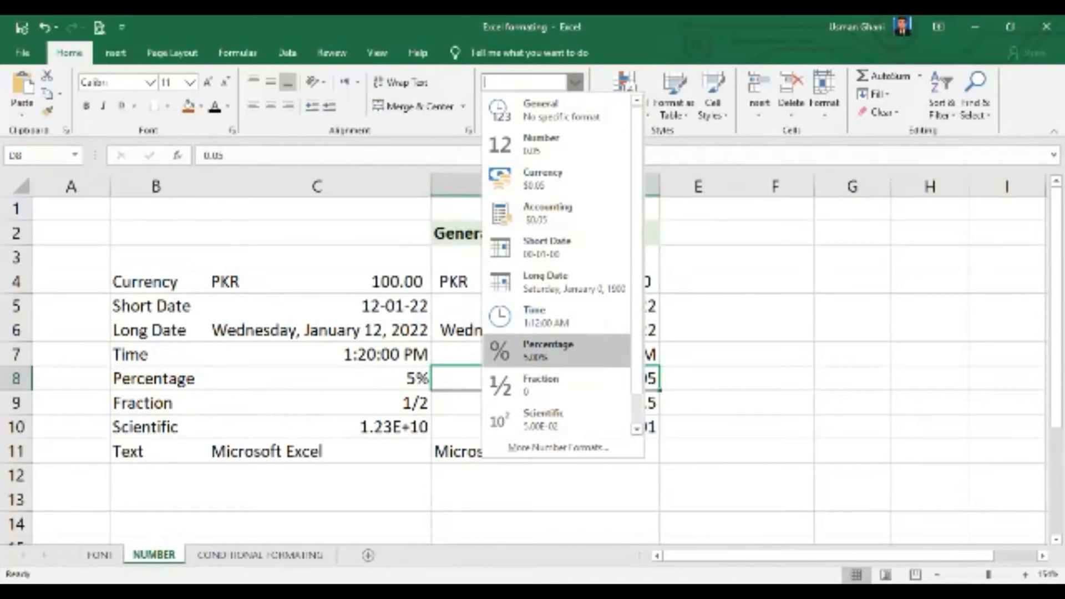
{"action": "left_click", "coordinate": [555, 350]}
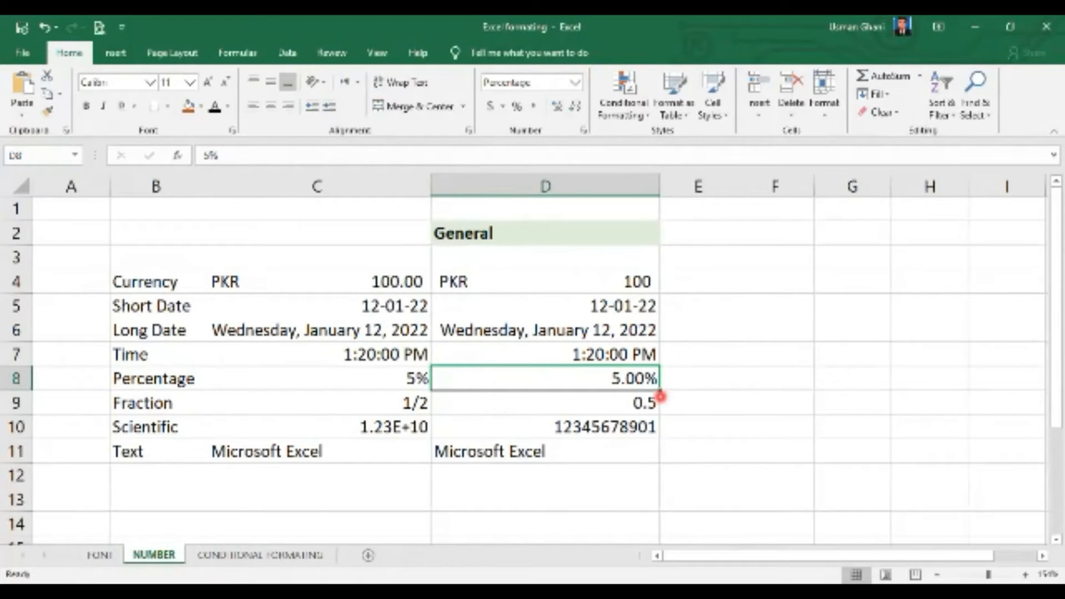
Step: Compare cell D9 with the formatted fraction in C9, and replace the value in D9 with 0.25
{"action": "left_click", "coordinate": [569, 406]}
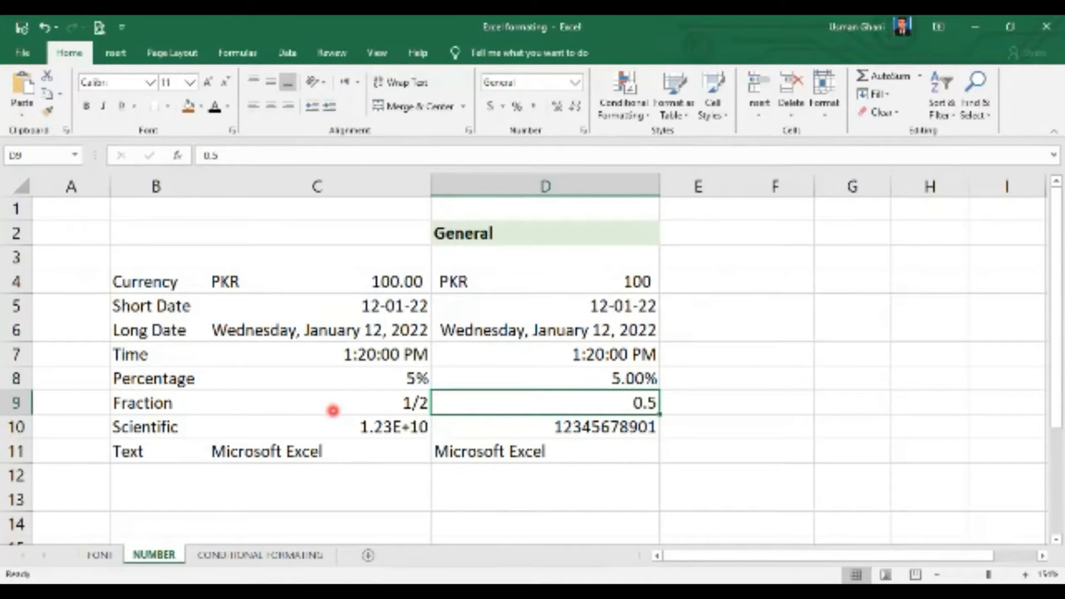
{"action": "left_click", "coordinate": [333, 410]}
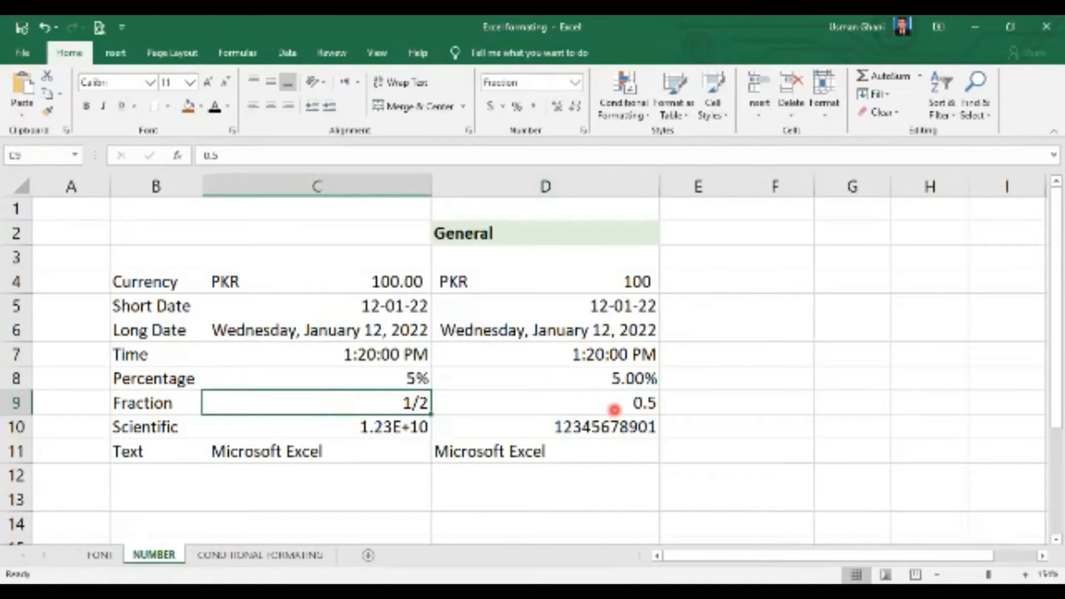
{"action": "left_click", "coordinate": [615, 410]}
{"action": "key", "text": "BackSpace"}
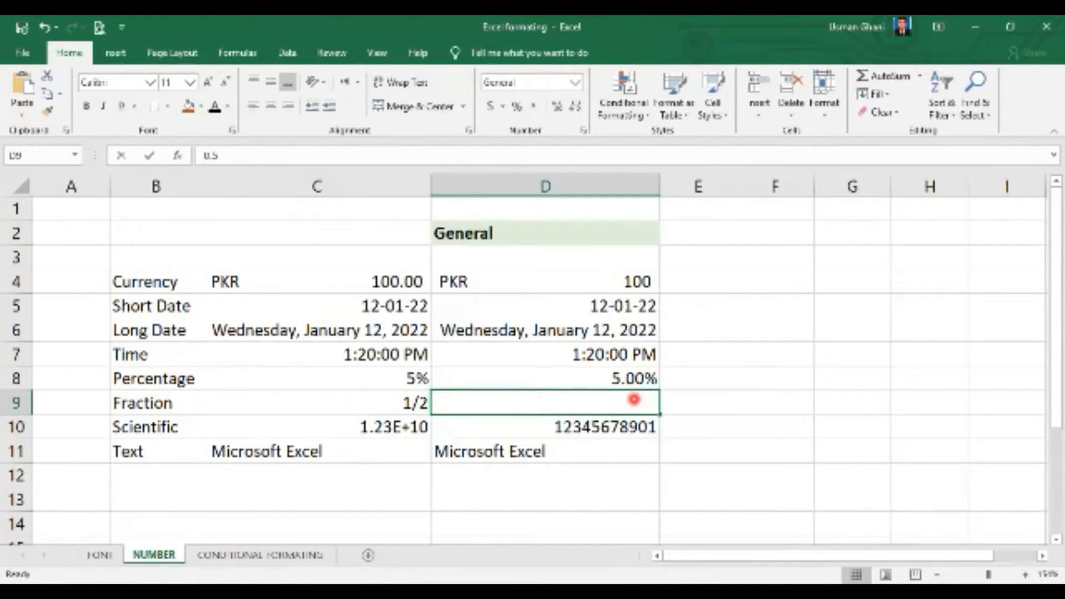
{"action": "type", "text": "0.25"}
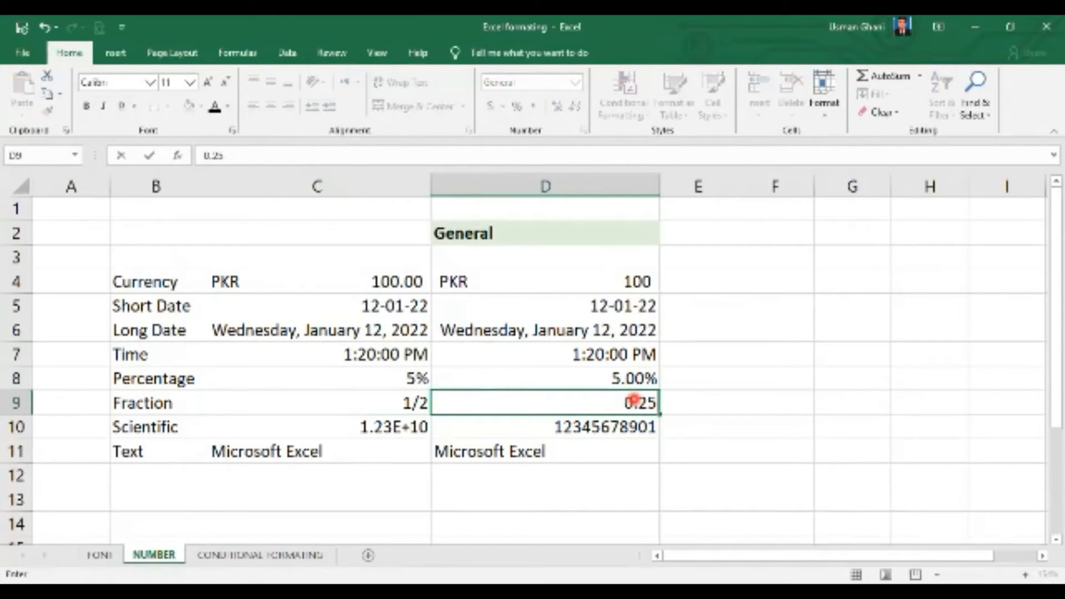
{"action": "key", "text": "Return"}
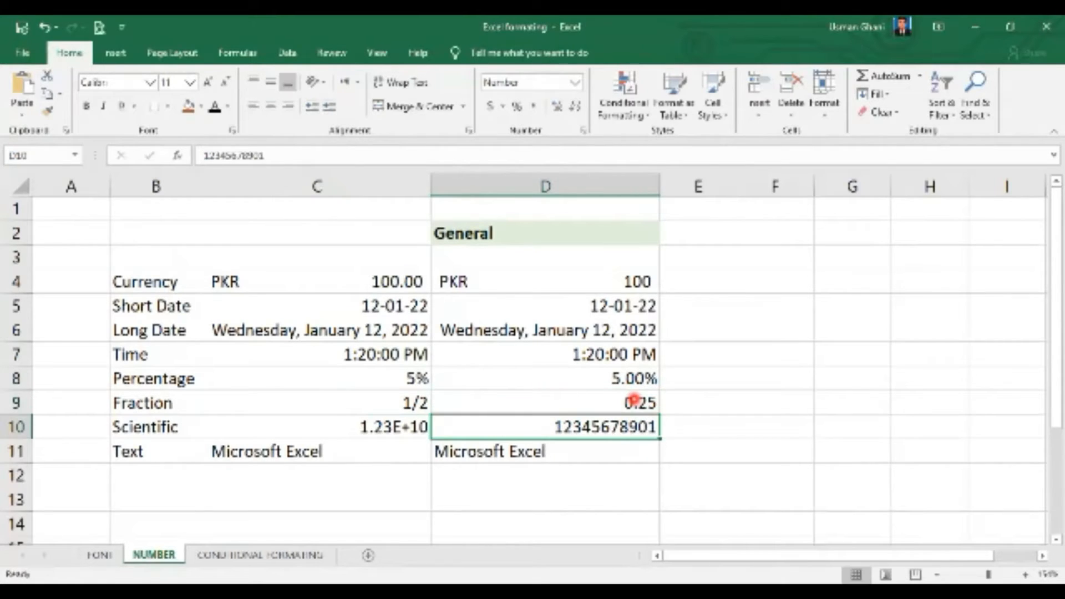
Step: Try the Percentage format on cell D9, and undo it
{"action": "left_click", "coordinate": [634, 401]}
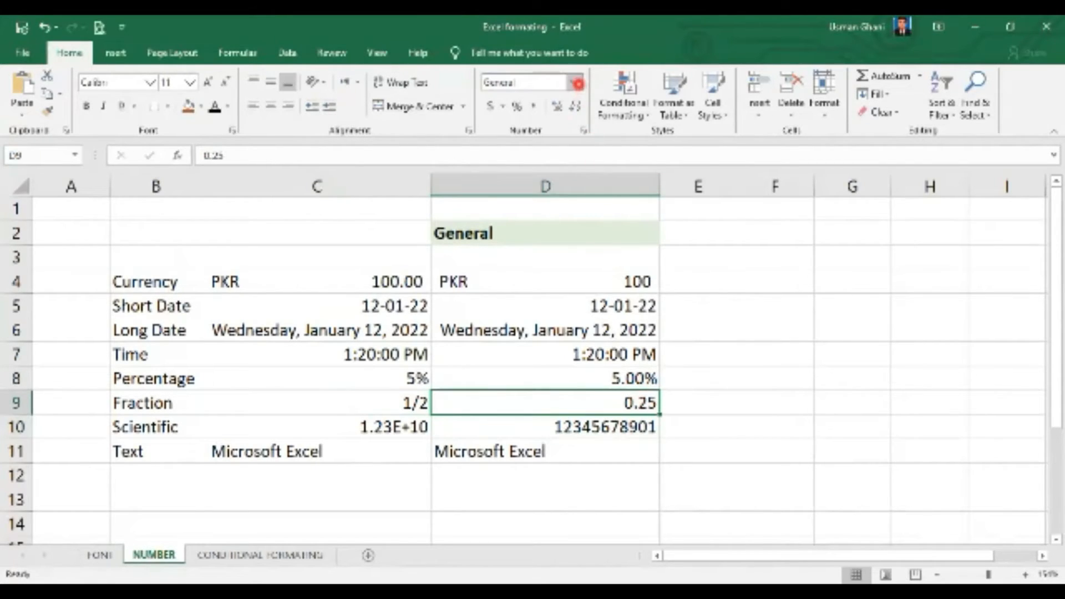
{"action": "left_click", "coordinate": [575, 84]}
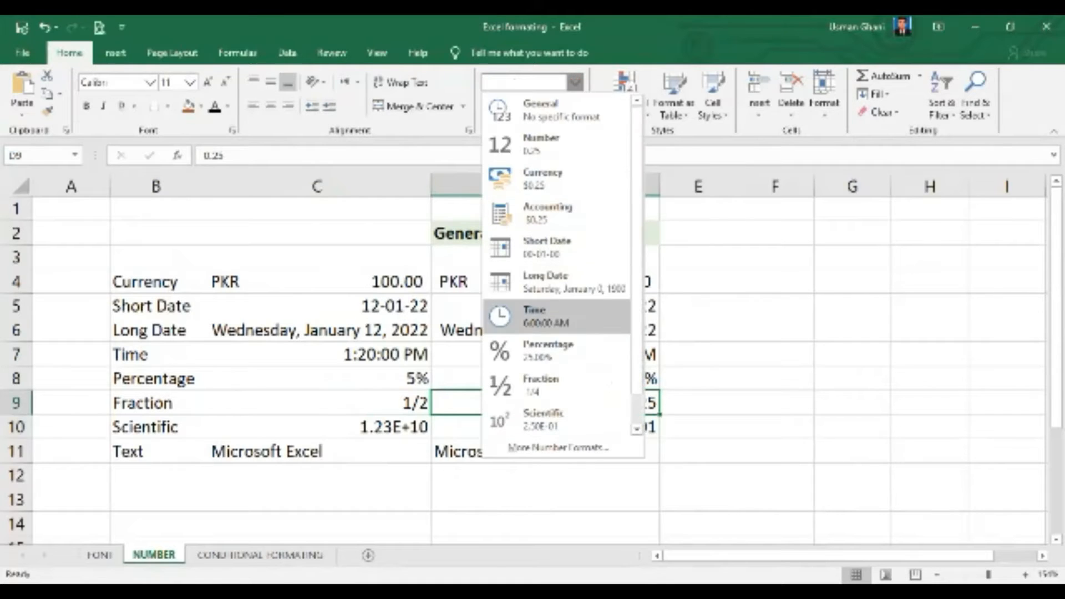
{"action": "left_click", "coordinate": [571, 352]}
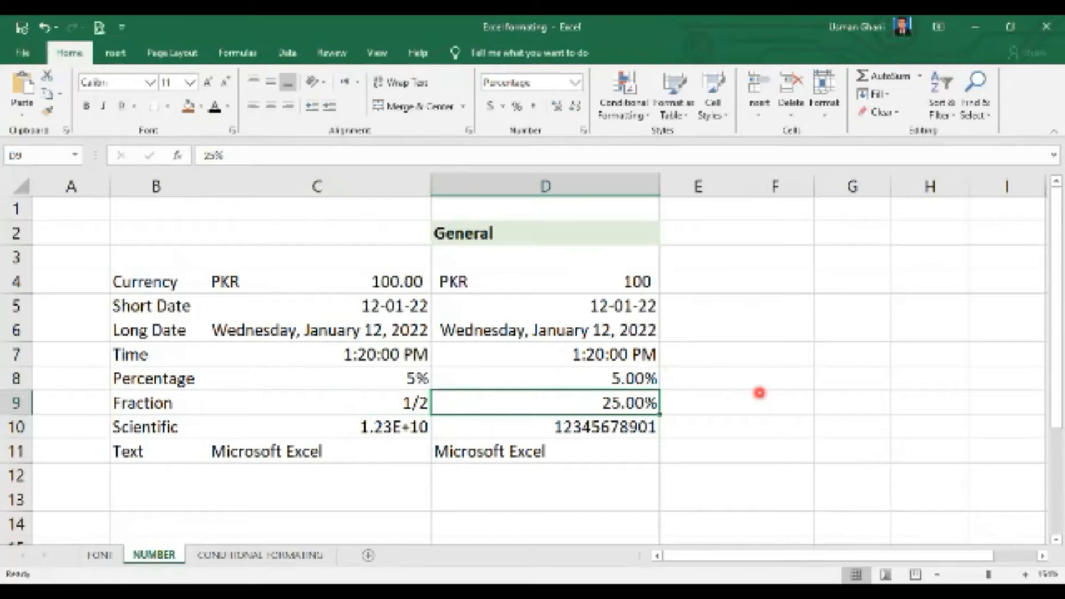
{"action": "key", "text": "ctrl+z"}
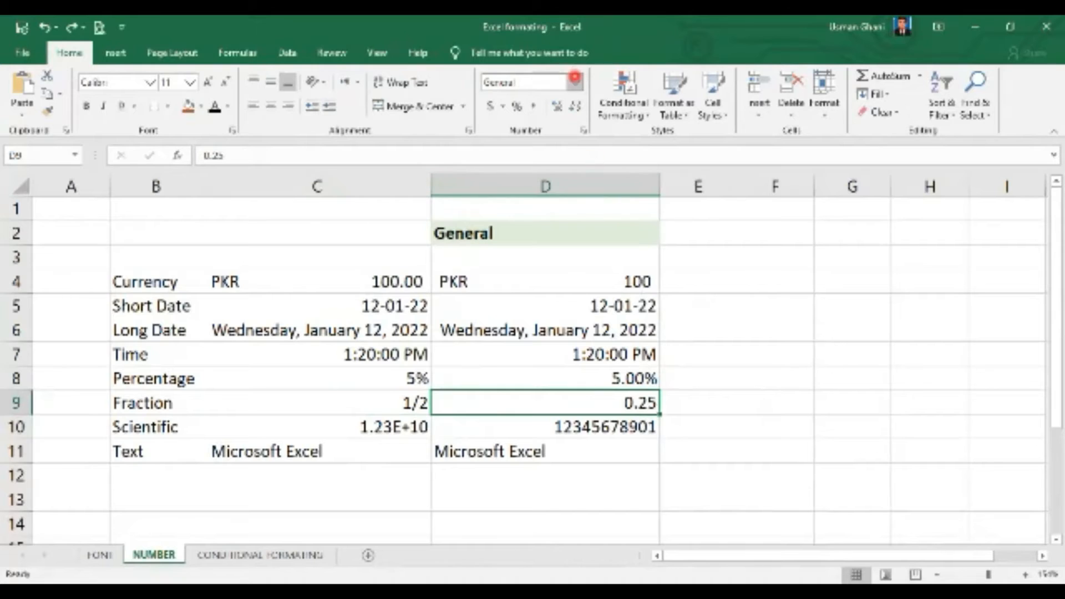
Step: Apply the Fraction format to cell D9, and change its value to 0.75
{"action": "left_click", "coordinate": [575, 81]}
{"action": "left_click", "coordinate": [563, 381]}
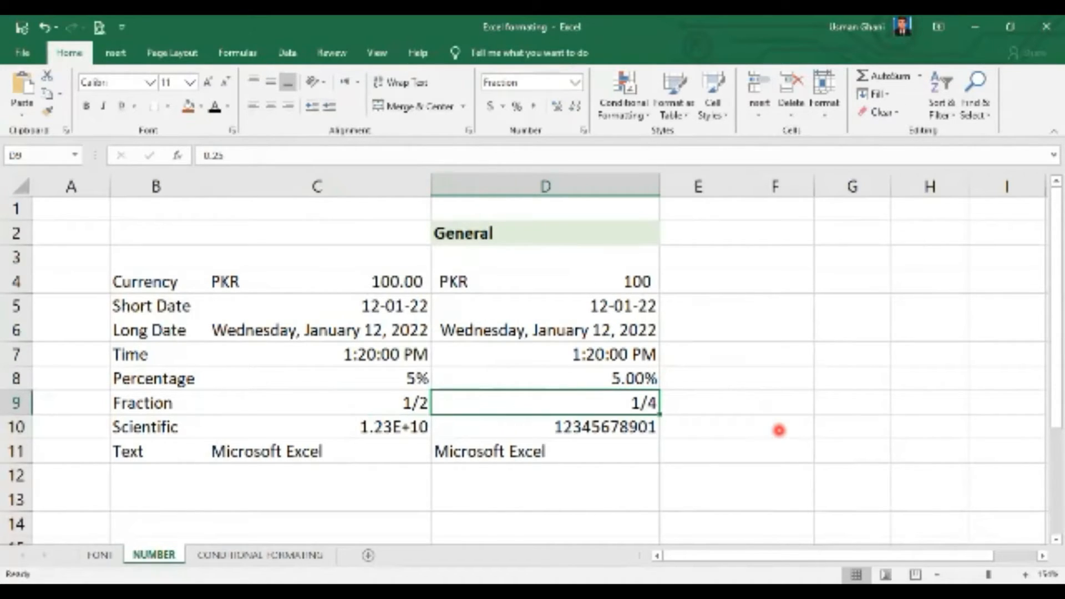
{"action": "left_click", "coordinate": [210, 154]}
{"action": "left_click_drag", "start_coordinate": [229, 155], "coordinate": [232, 155]}
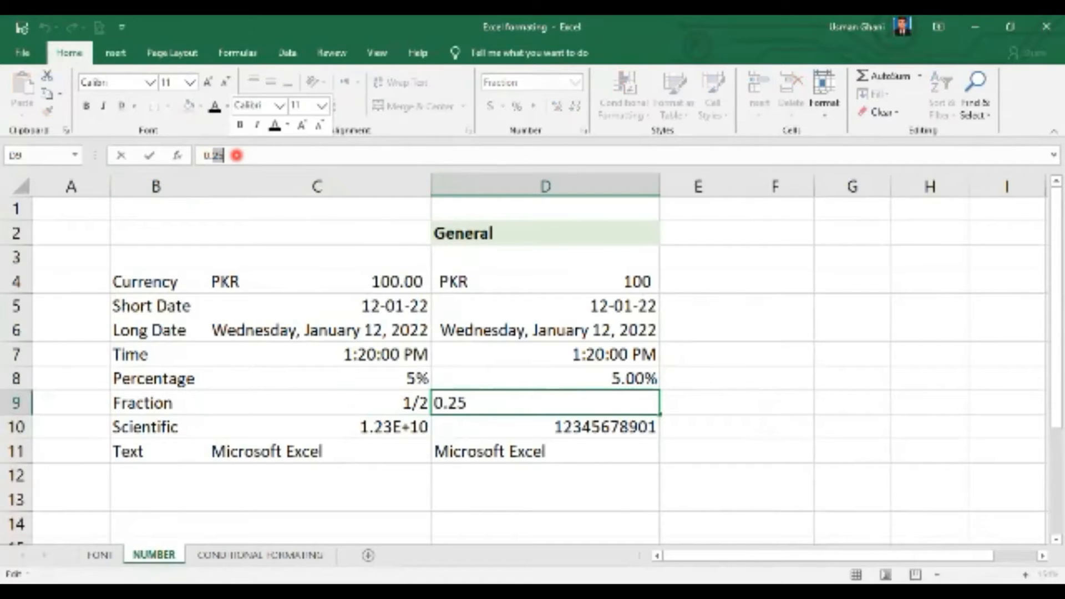
{"action": "type", "text": "75"}
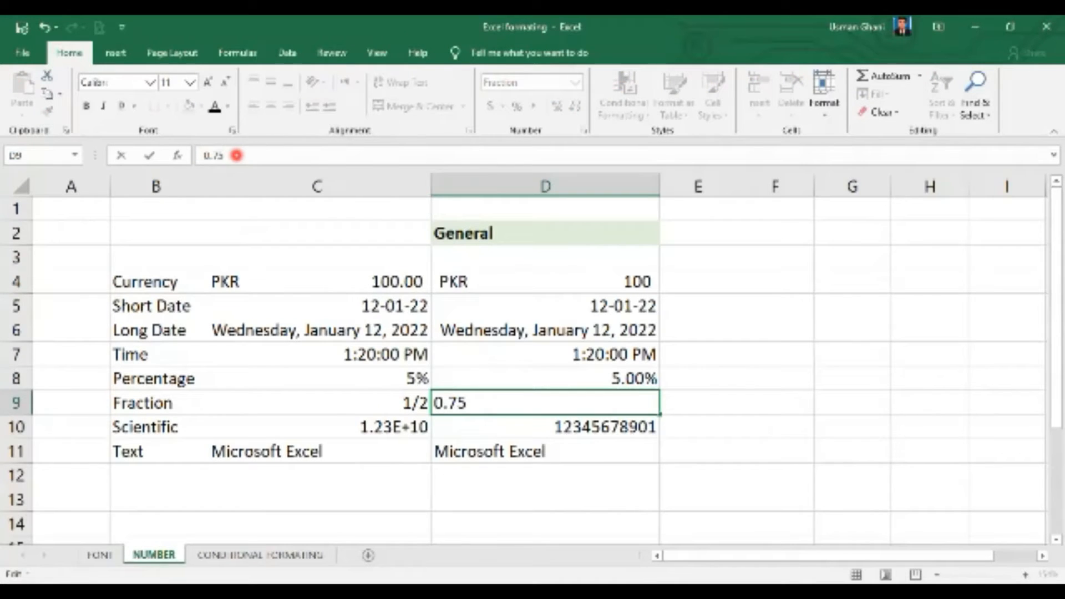
{"action": "key", "text": "Return"}
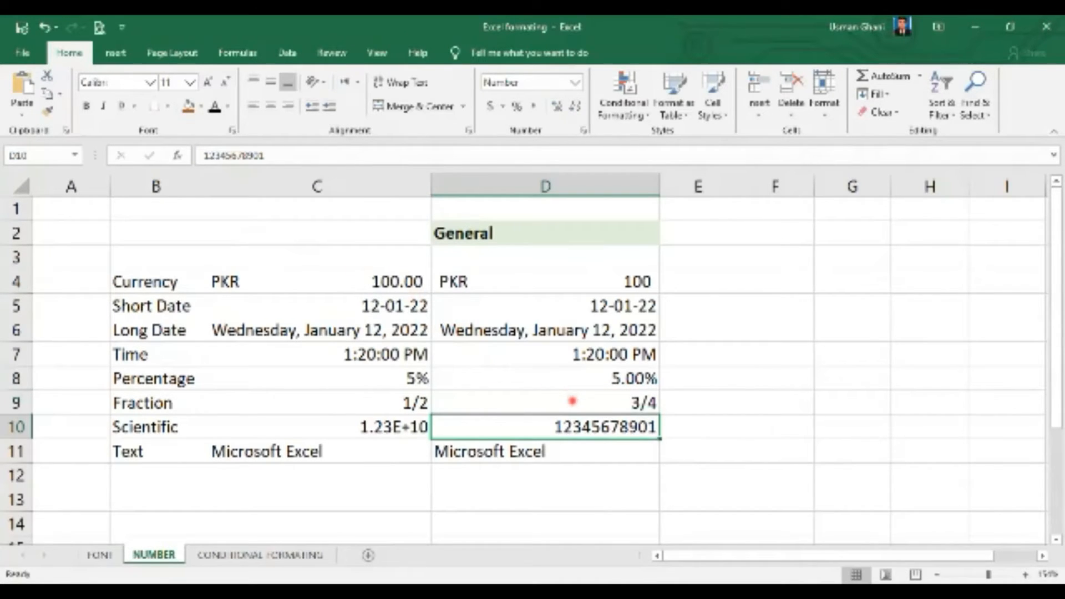
Step: Set the value of cell D9 to 1.5, and check how the Fraction format shows it
{"action": "left_click", "coordinate": [570, 401]}
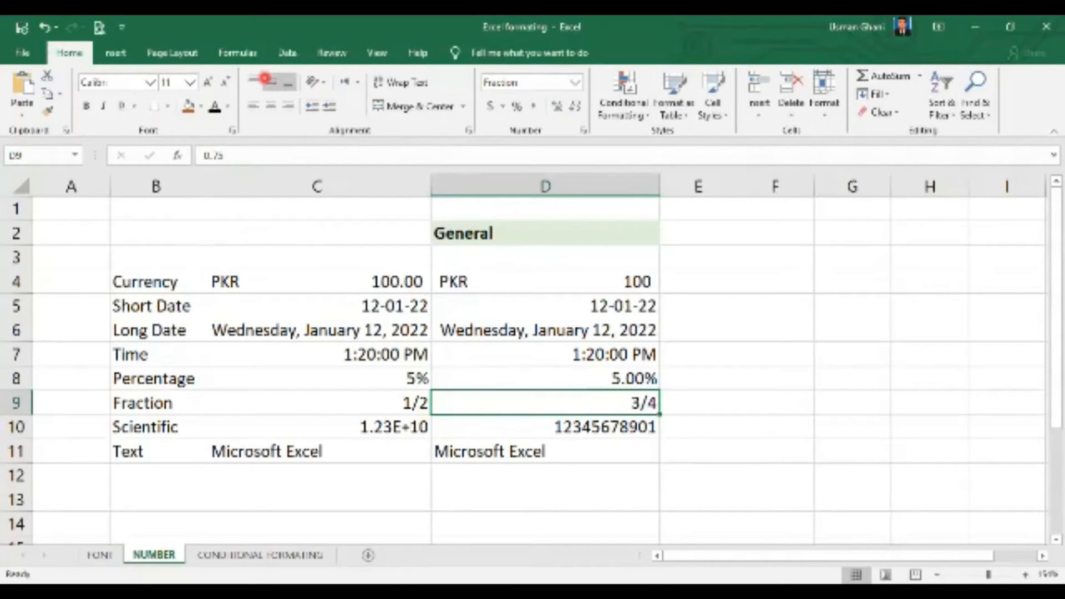
{"action": "left_click_drag", "start_coordinate": [236, 157], "coordinate": [150, 152]}
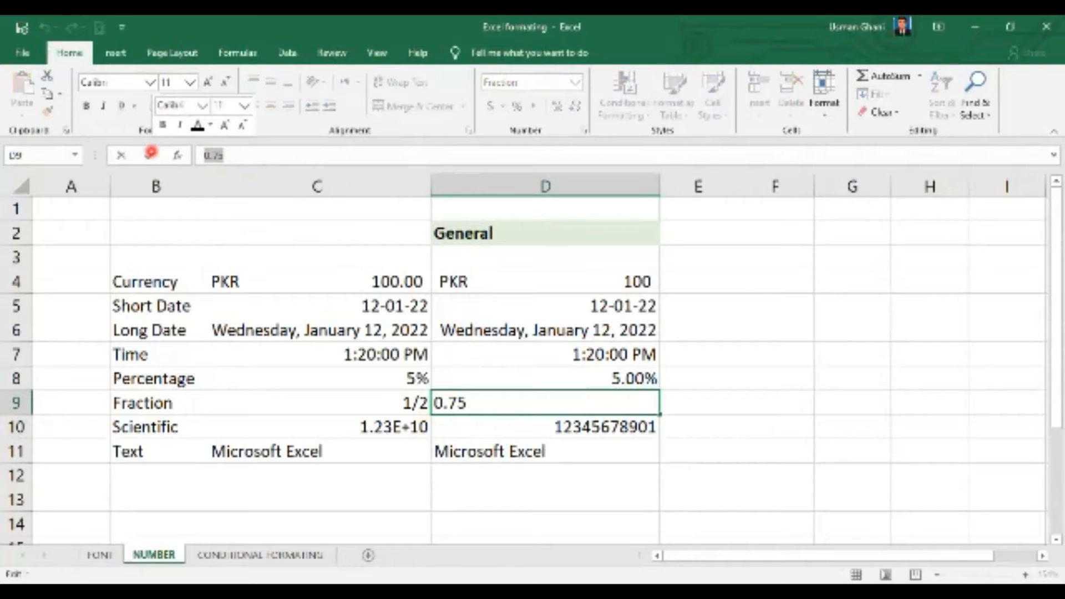
{"action": "type", "text": "1.5"}
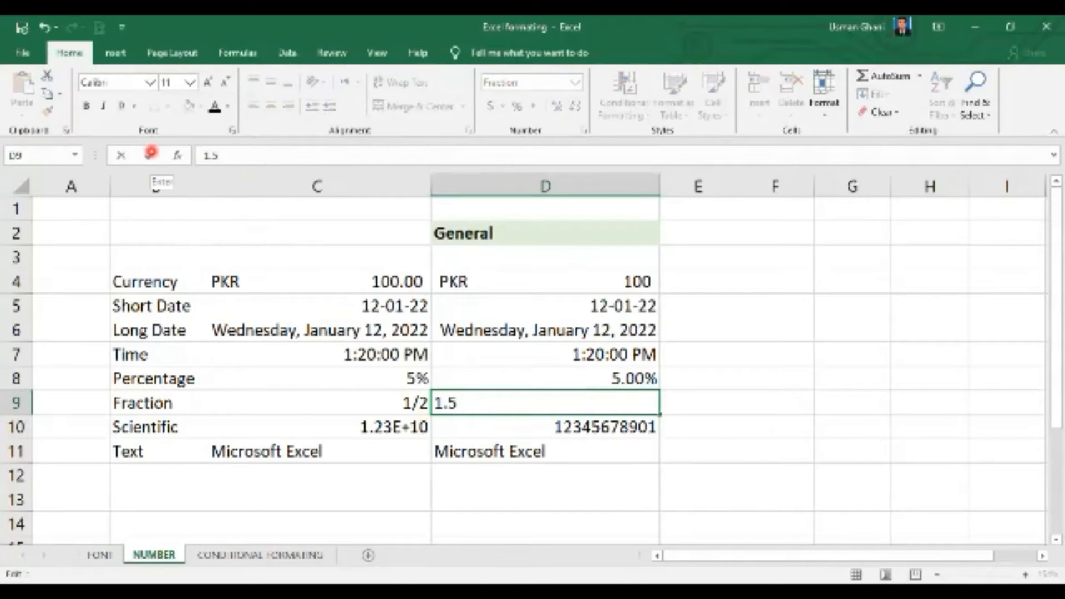
{"action": "key", "text": "Return"}
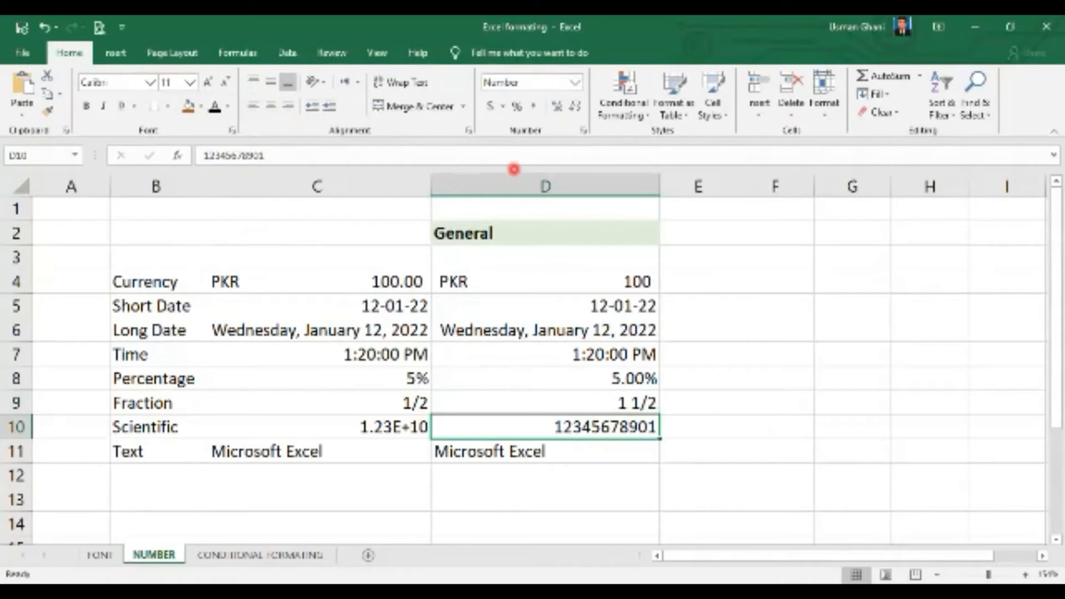
{"action": "left_click", "coordinate": [646, 408]}
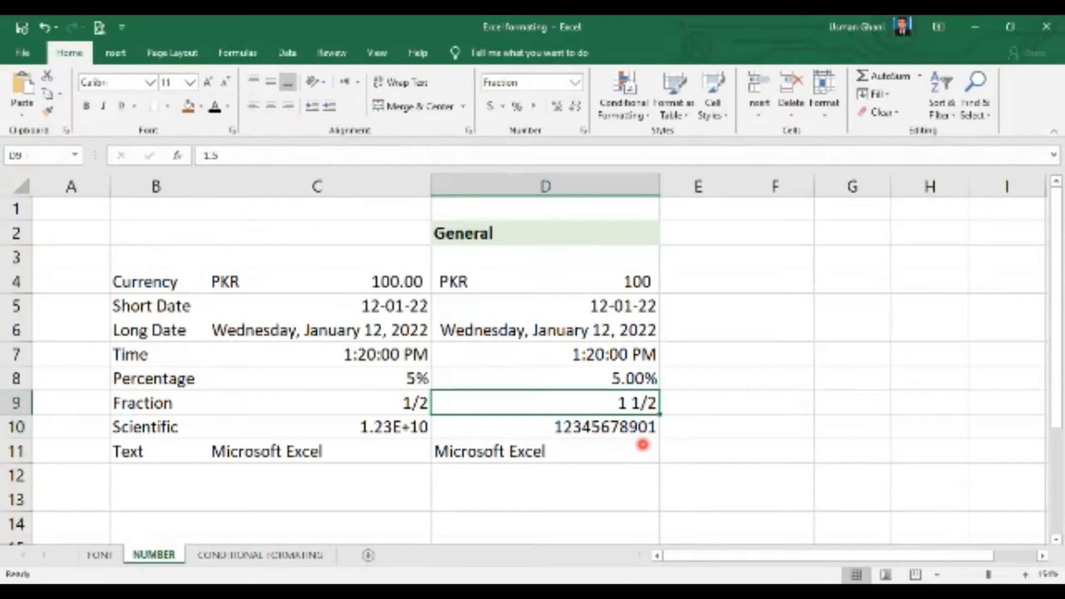
Step: Widen column D slightly, and compare the number in D10 with the scientific notation in C10
{"action": "left_click", "coordinate": [625, 426]}
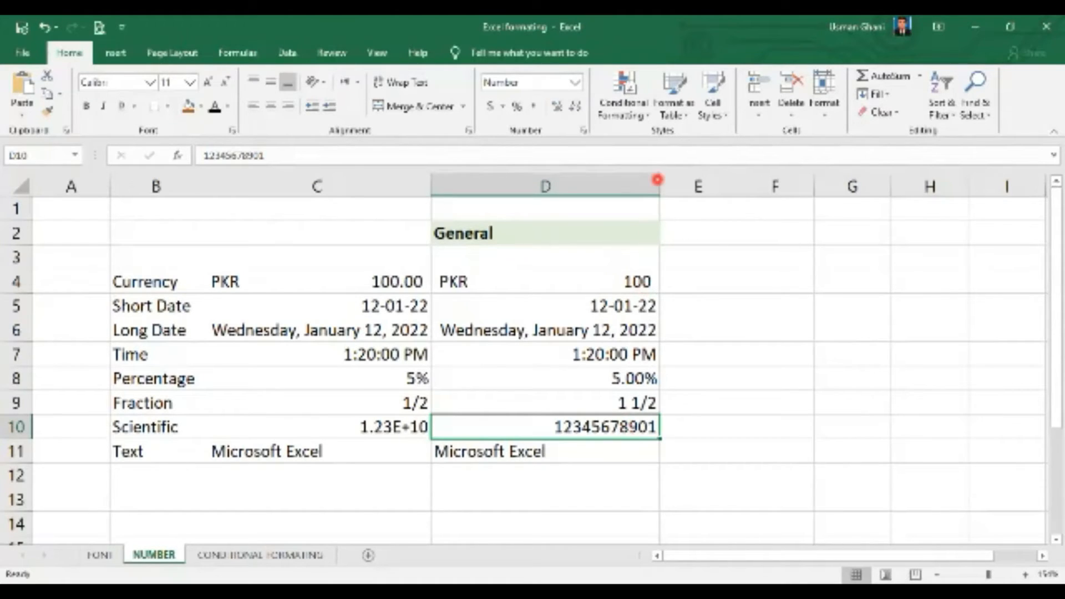
{"action": "mouse_move", "coordinate": [660, 187]}
{"action": "left_mouse_down"}
{"action": "mouse_move", "coordinate": [517, 186]}
{"action": "mouse_move", "coordinate": [671, 181]}
{"action": "left_mouse_up"}
{"action": "left_click", "coordinate": [371, 426]}
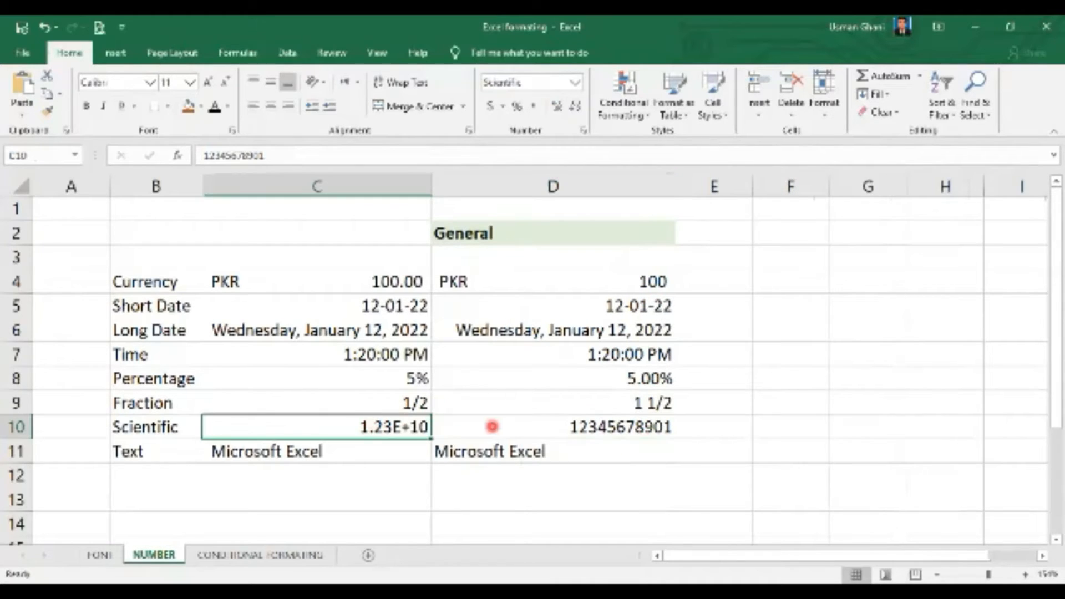
{"action": "left_click", "coordinate": [541, 431]}
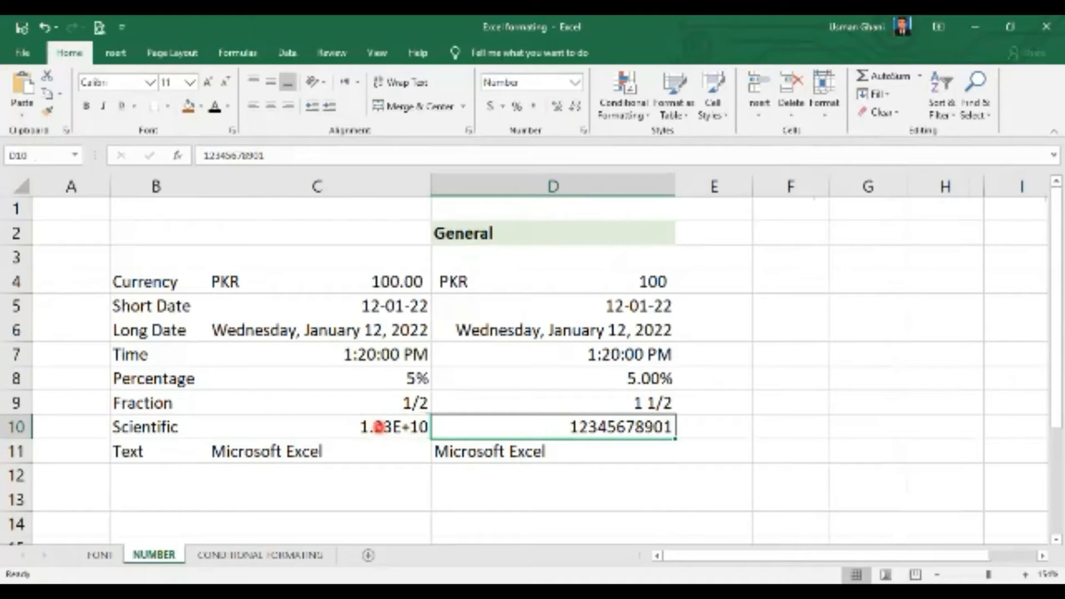
{"action": "left_click", "coordinate": [379, 426]}
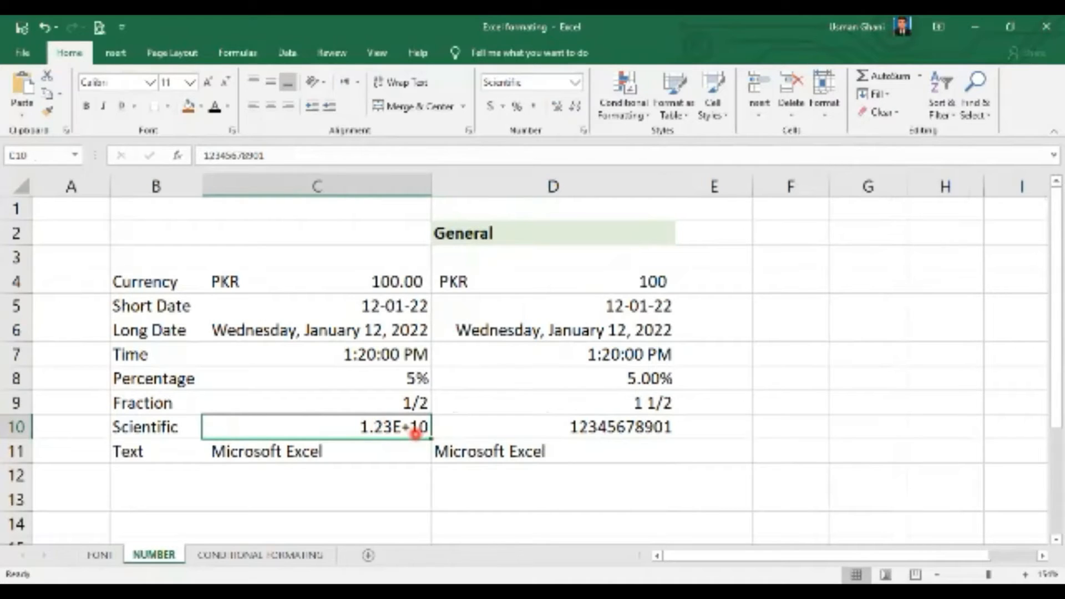
Step: Apply the Scientific format to cell D10
{"action": "left_click", "coordinate": [603, 426]}
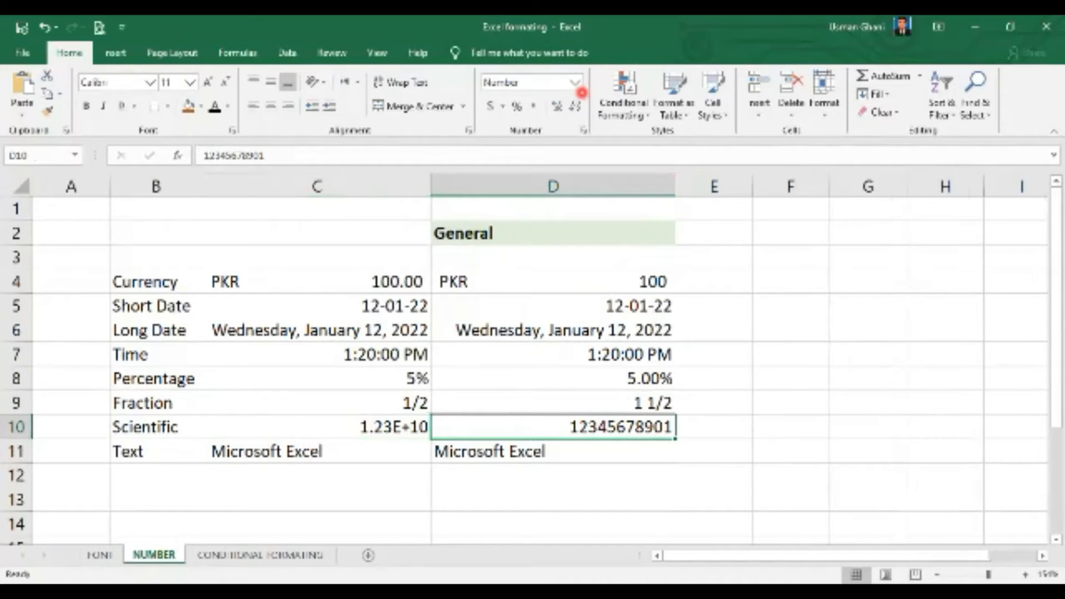
{"action": "left_click", "coordinate": [576, 82]}
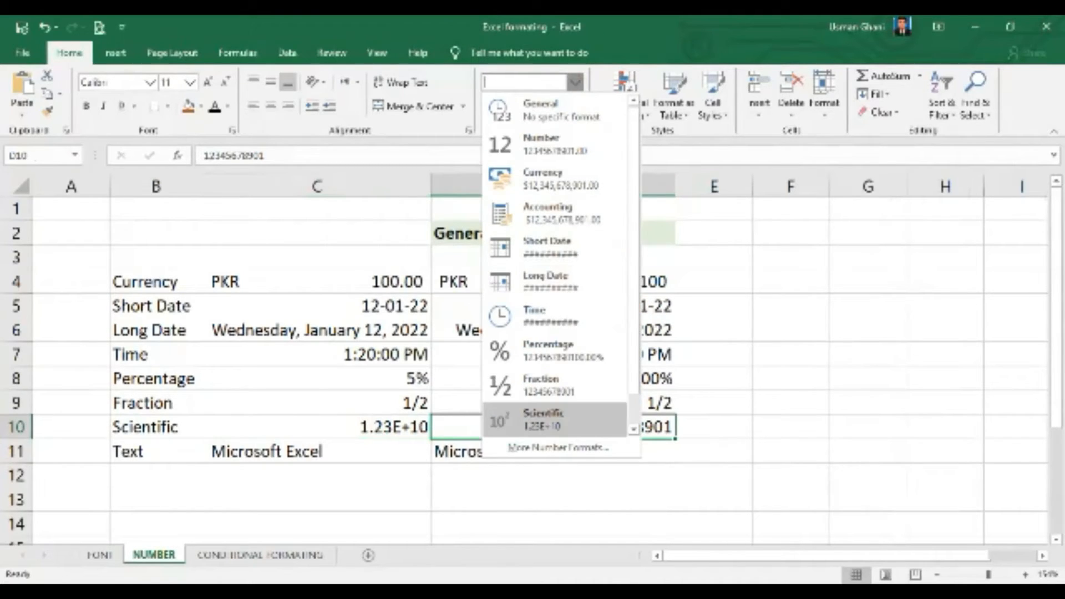
{"action": "left_click", "coordinate": [546, 413]}
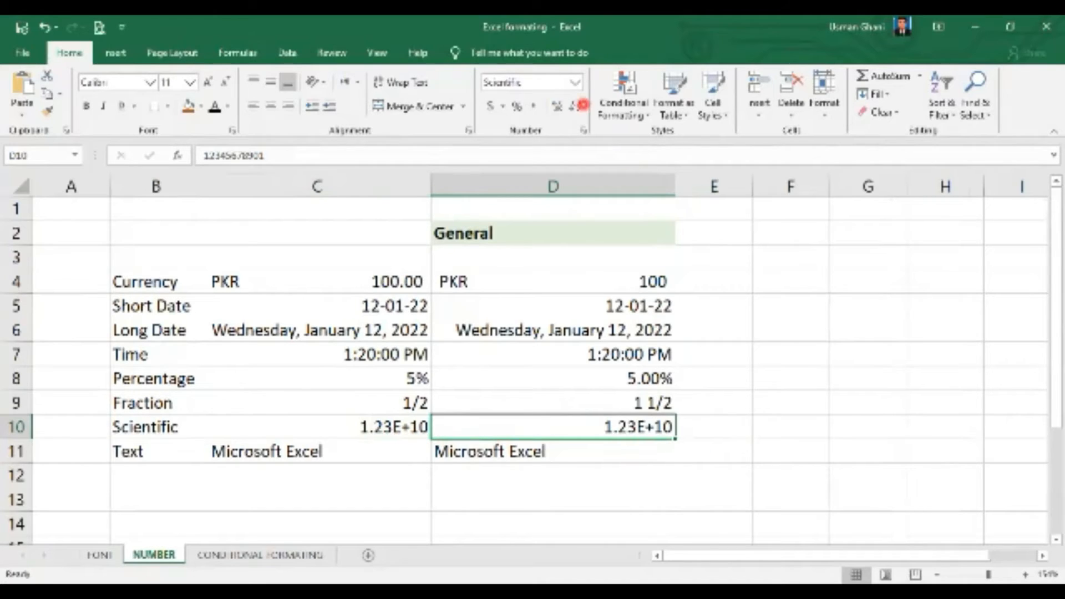
Step: Return cell D10 to the Number format, and reduce it to zero decimal places
{"action": "left_click", "coordinate": [575, 82]}
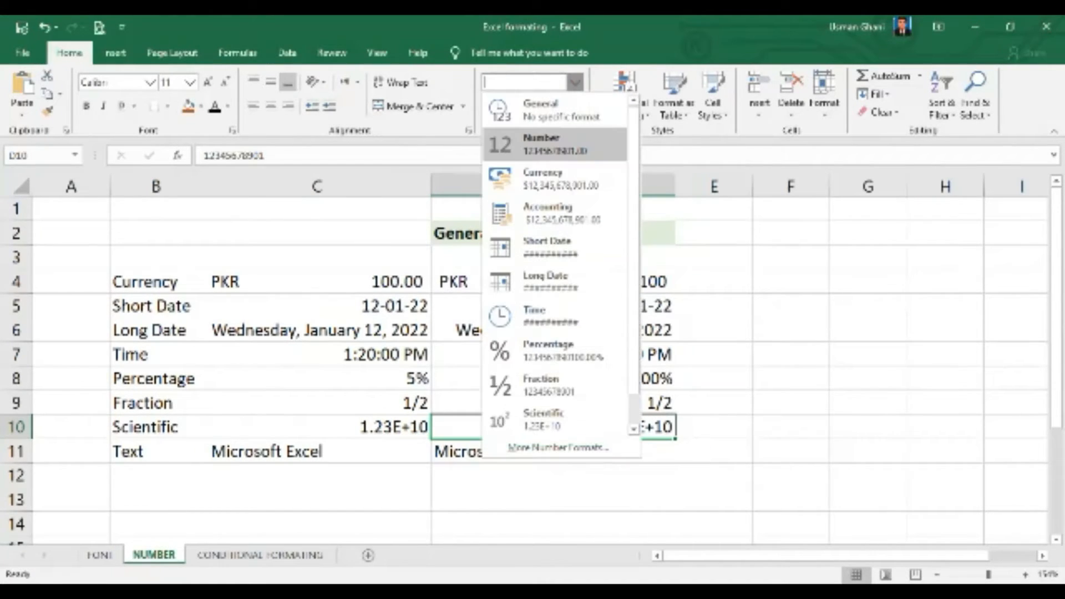
{"action": "left_click", "coordinate": [565, 146]}
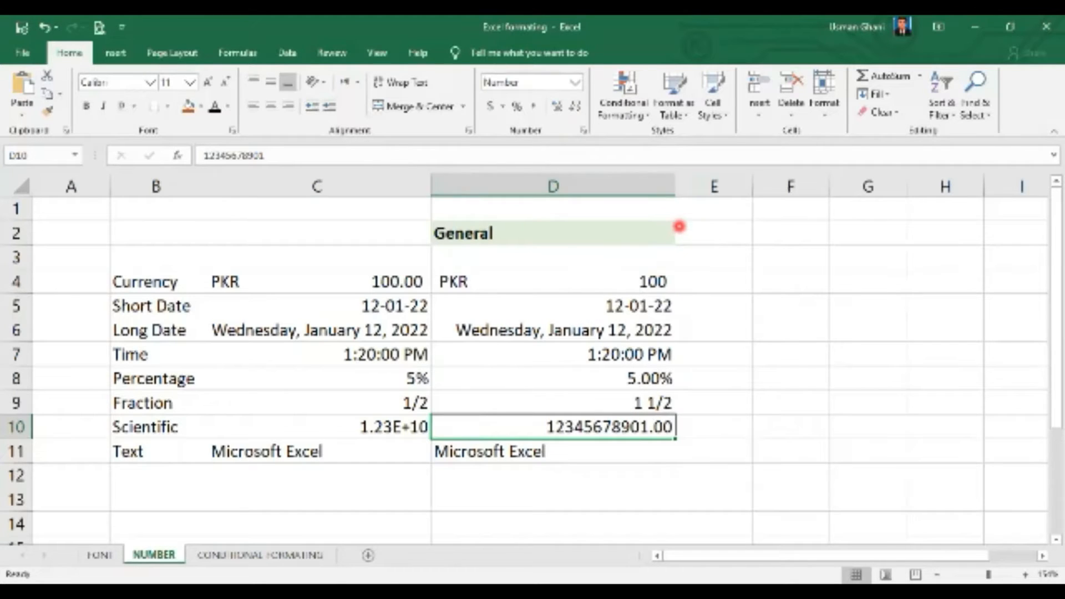
{"action": "left_click", "coordinate": [576, 106]}
{"action": "left_click", "coordinate": [576, 106]}
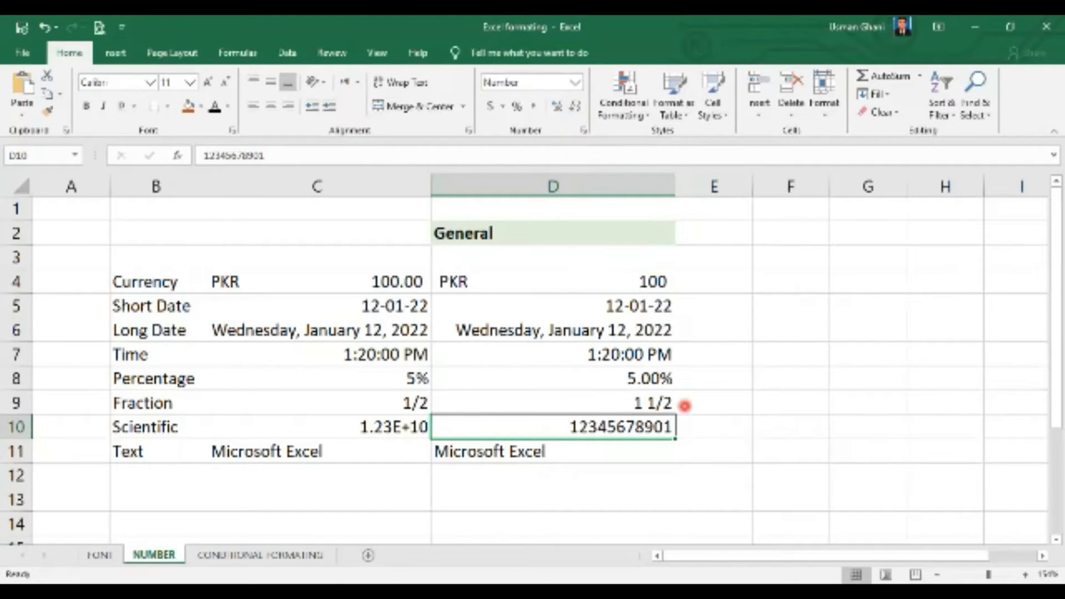
Step: Compare the scientific notation in C10 with the full number in D10, including the underlying value stored in C10
{"action": "left_click", "coordinate": [702, 471]}
{"action": "left_click", "coordinate": [657, 423]}
{"action": "left_click", "coordinate": [379, 436]}
{"action": "left_click", "coordinate": [515, 432]}
{"action": "left_click", "coordinate": [377, 432]}
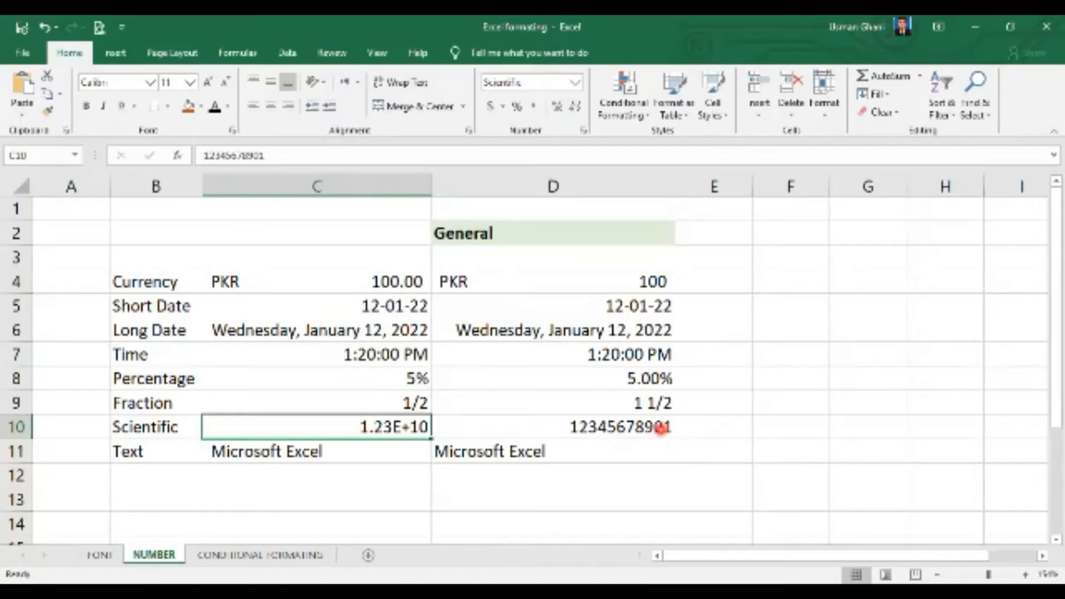
{"action": "left_click", "coordinate": [666, 429]}
{"action": "left_click", "coordinate": [386, 428]}
{"action": "double_click", "coordinate": [273, 155]}
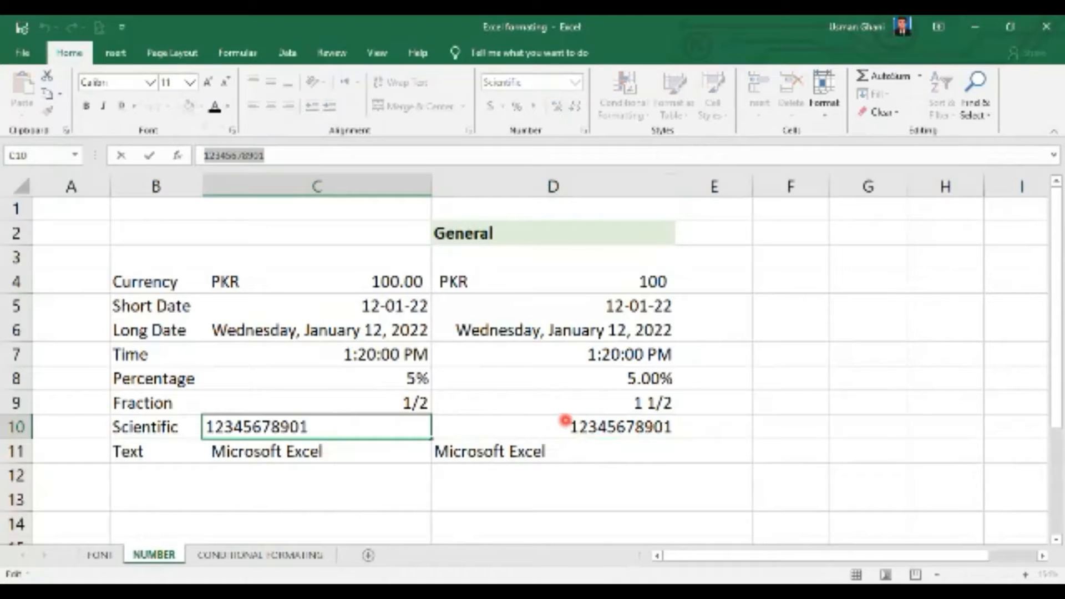
{"action": "left_click", "coordinate": [578, 426]}
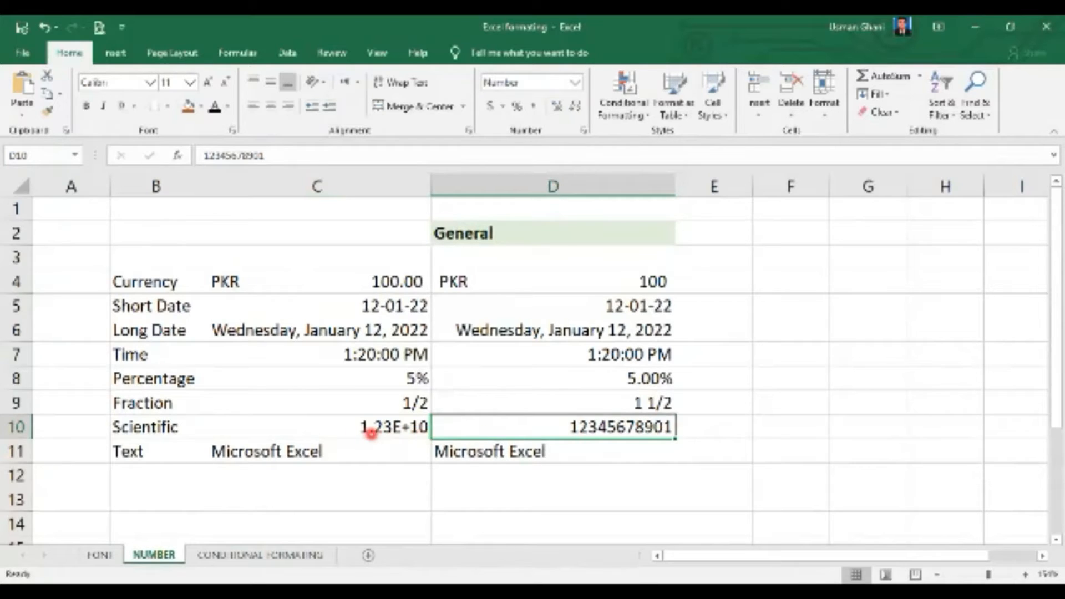
Step: Compare the text entries in C11 and D11 and the number format each cell uses
{"action": "left_click", "coordinate": [513, 453]}
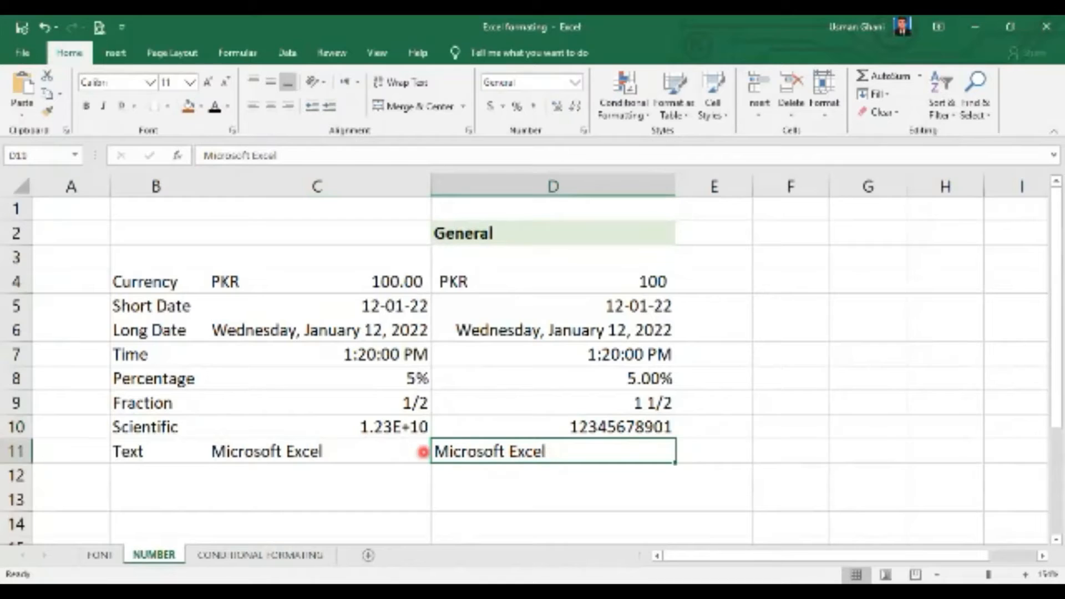
{"action": "left_click", "coordinate": [377, 446]}
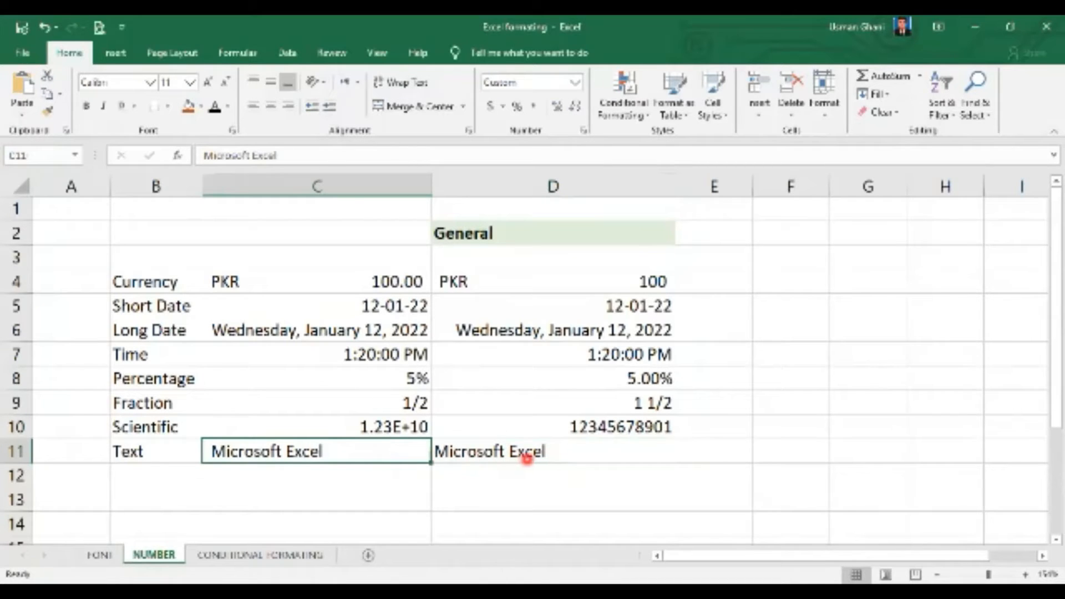
{"action": "left_click", "coordinate": [527, 459]}
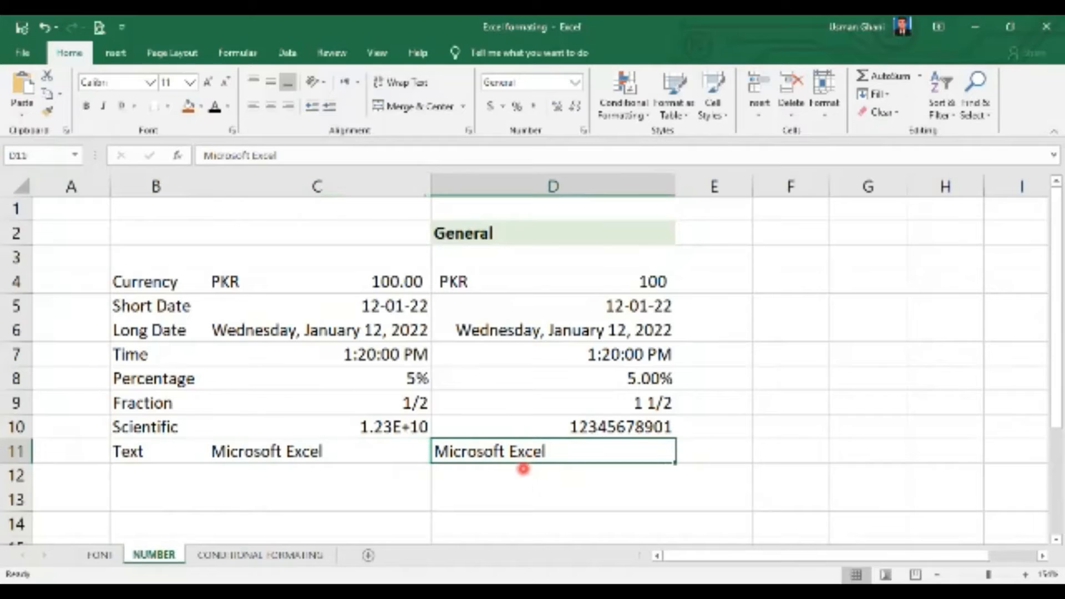
{"action": "left_click", "coordinate": [525, 488]}
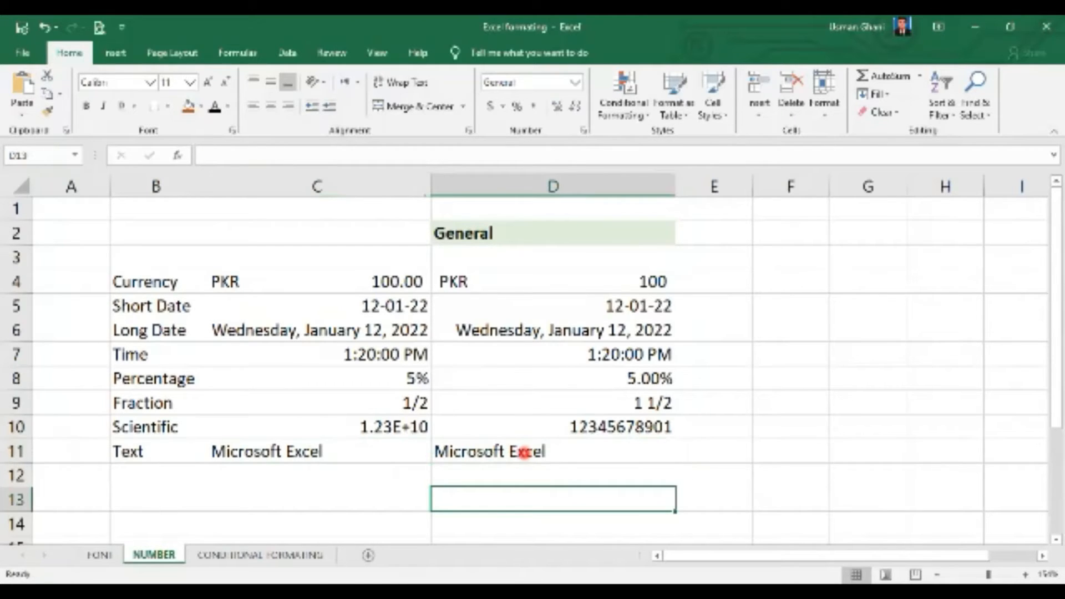
{"action": "left_click", "coordinate": [524, 452]}
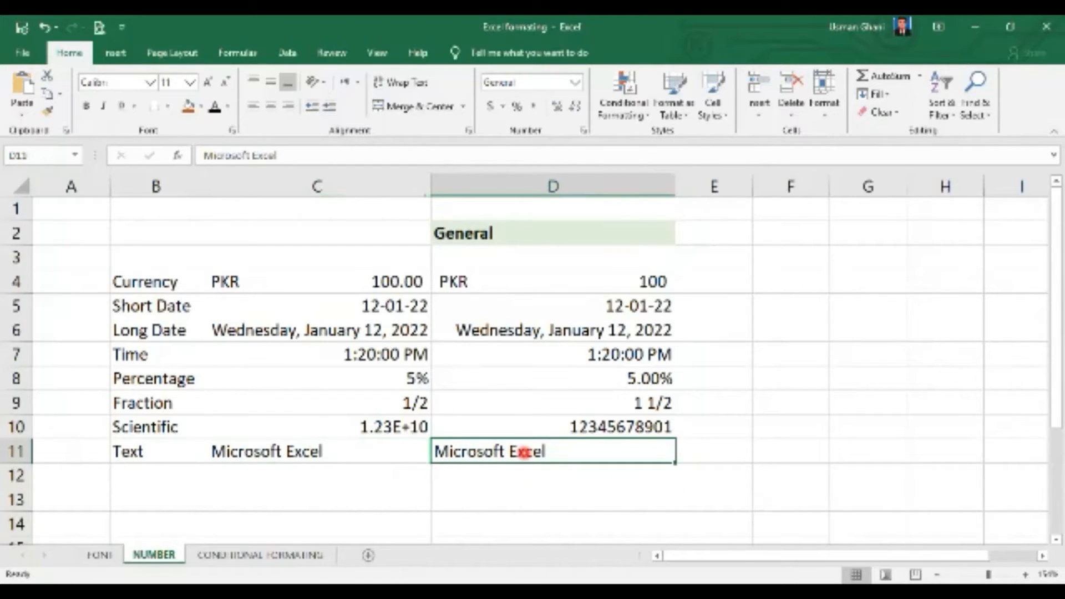
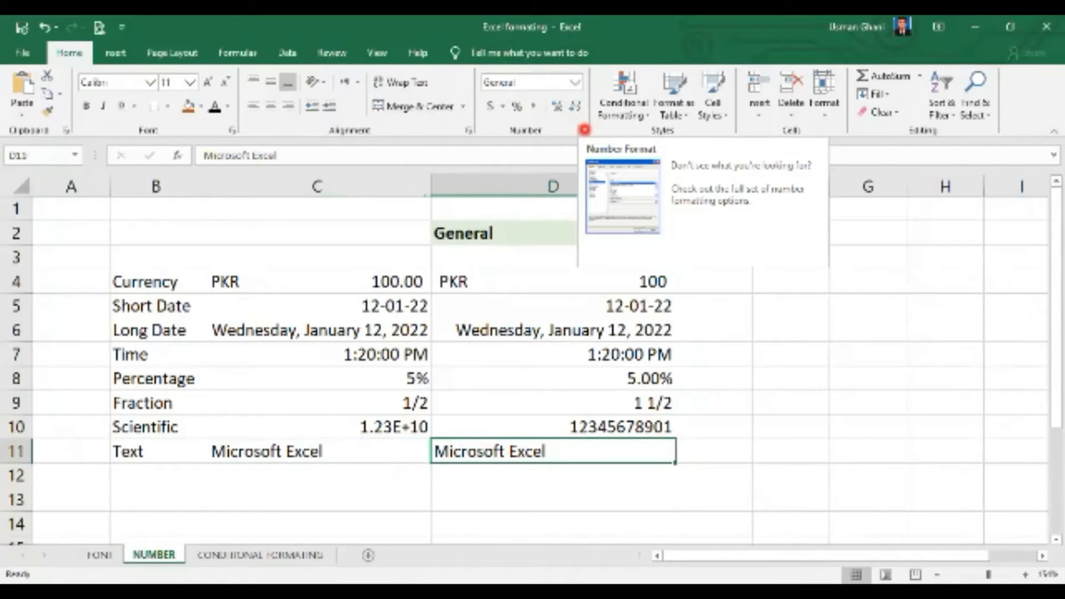
Step: Examine the number, font and alignment settings in the Format Cells dialog for cell D11
{"action": "left_click", "coordinate": [584, 130]}
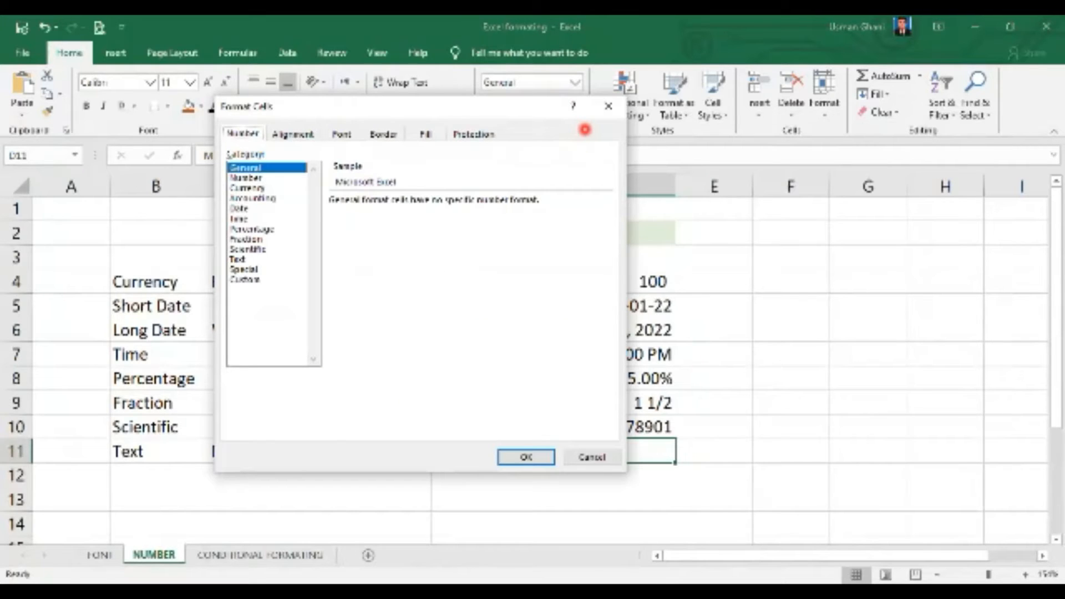
{"action": "left_click", "coordinate": [608, 106]}
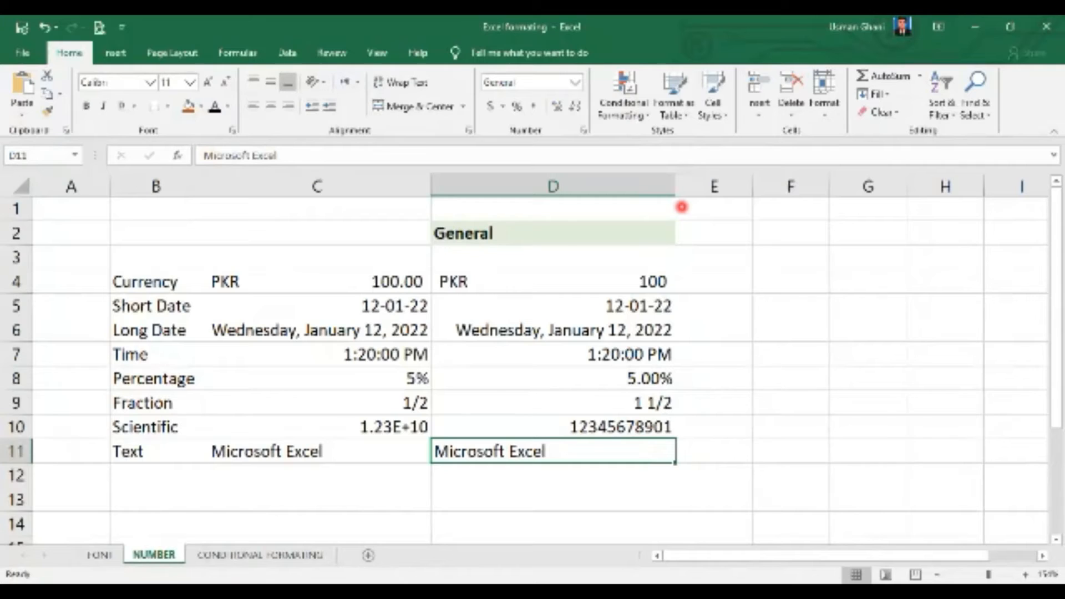
{"action": "key", "text": "ctrl+shift+f"}
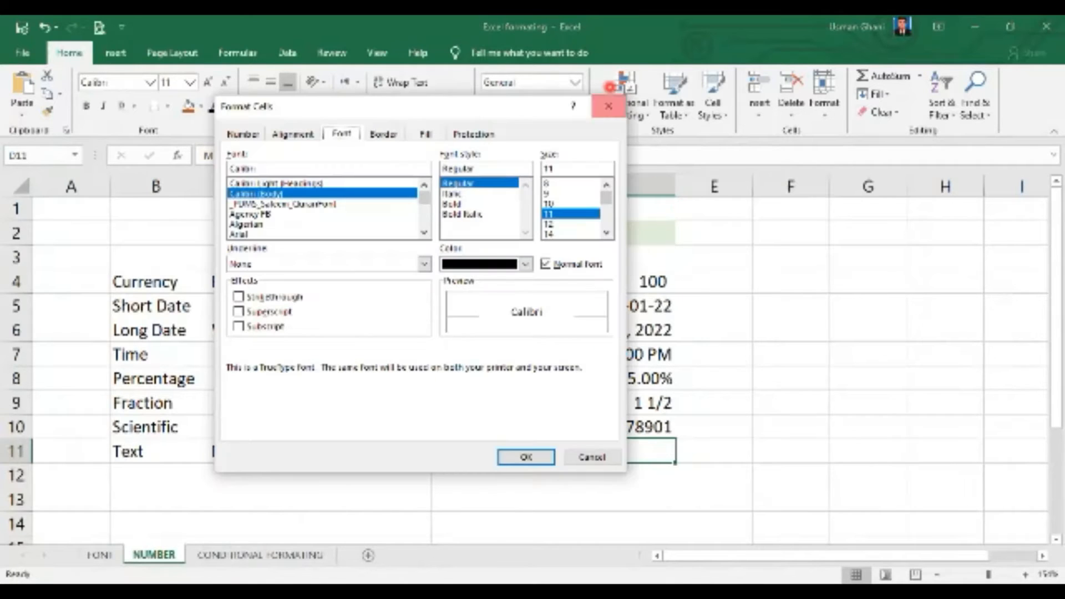
{"action": "left_click", "coordinate": [609, 106]}
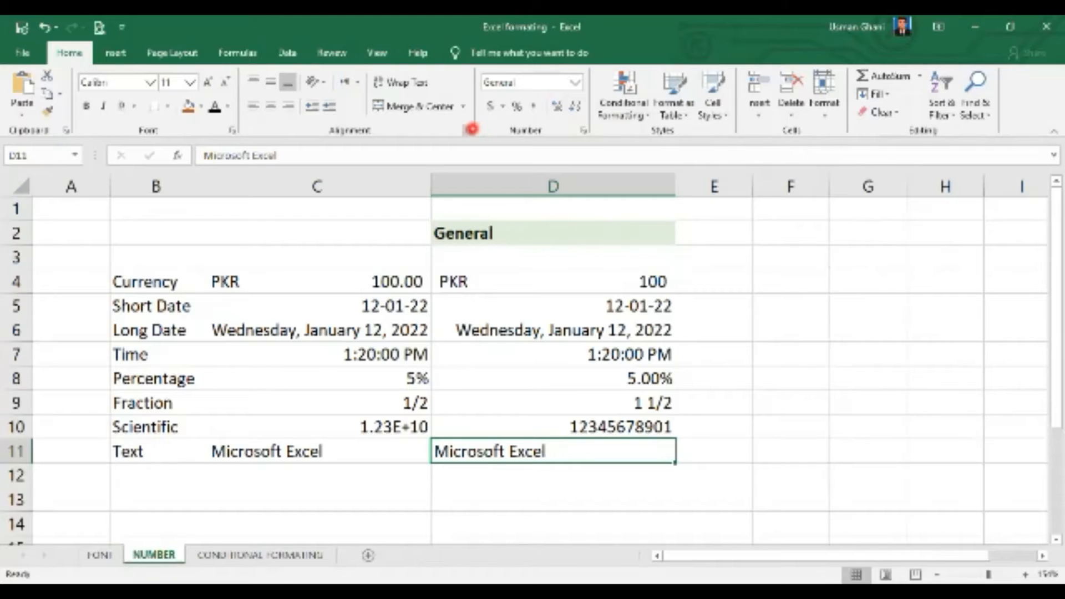
{"action": "left_click", "coordinate": [469, 129]}
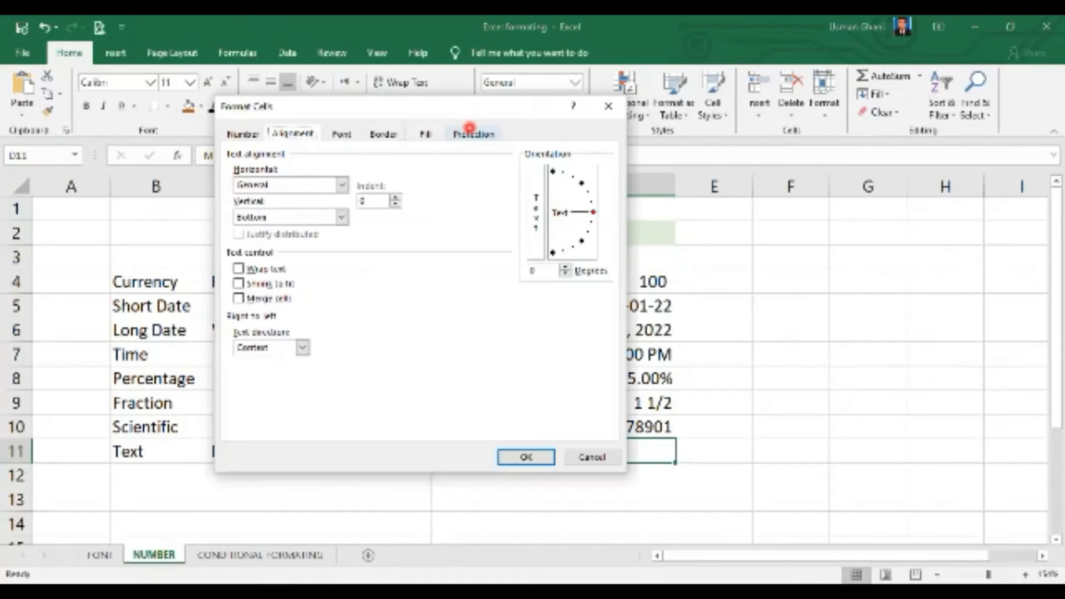
{"action": "left_click", "coordinate": [608, 106]}
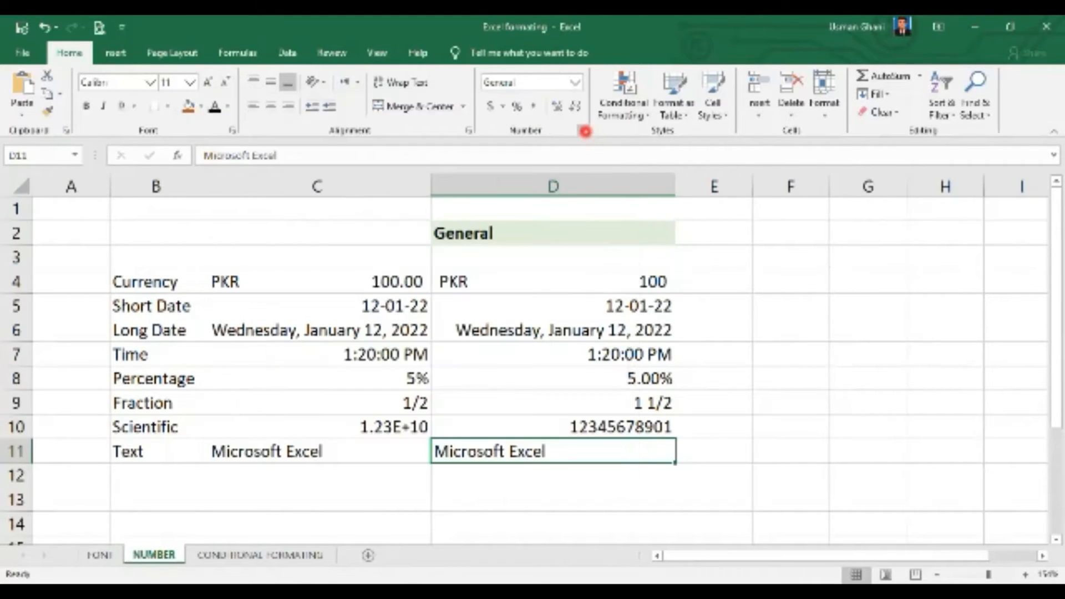
{"action": "left_click", "coordinate": [585, 131]}
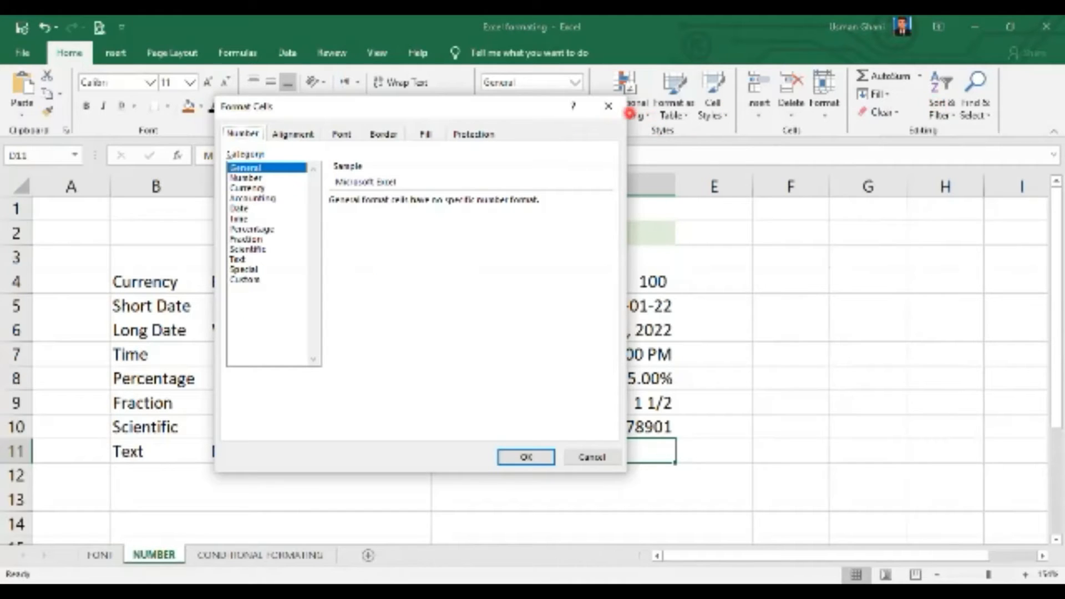
{"action": "left_click", "coordinate": [609, 105]}
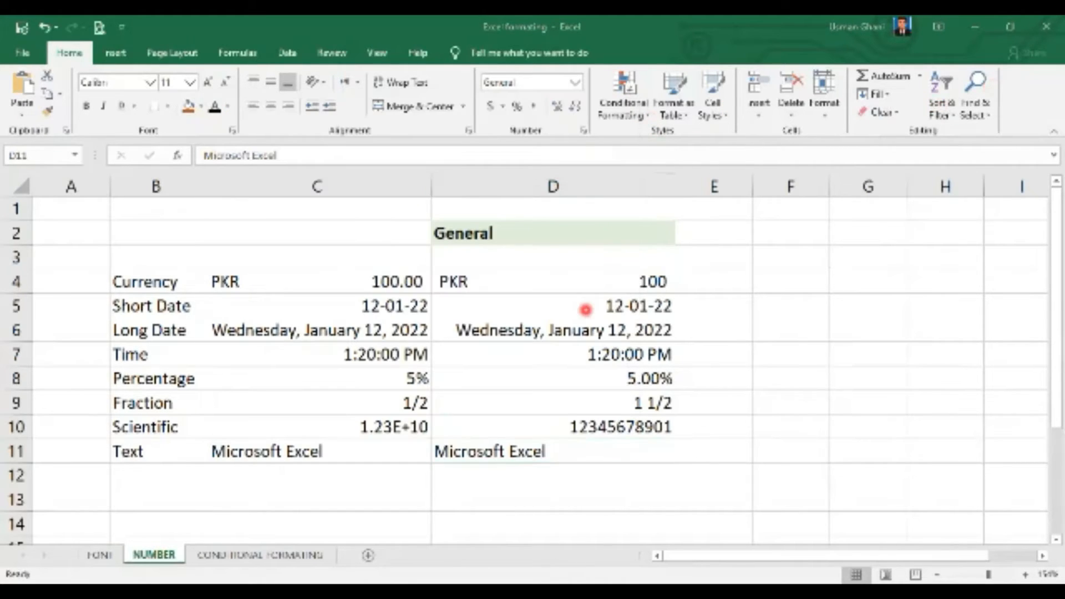
Step: Review the alignment, font, fill, protection and number settings in the Format Cells dialog for cell D4
{"action": "left_click", "coordinate": [610, 283]}
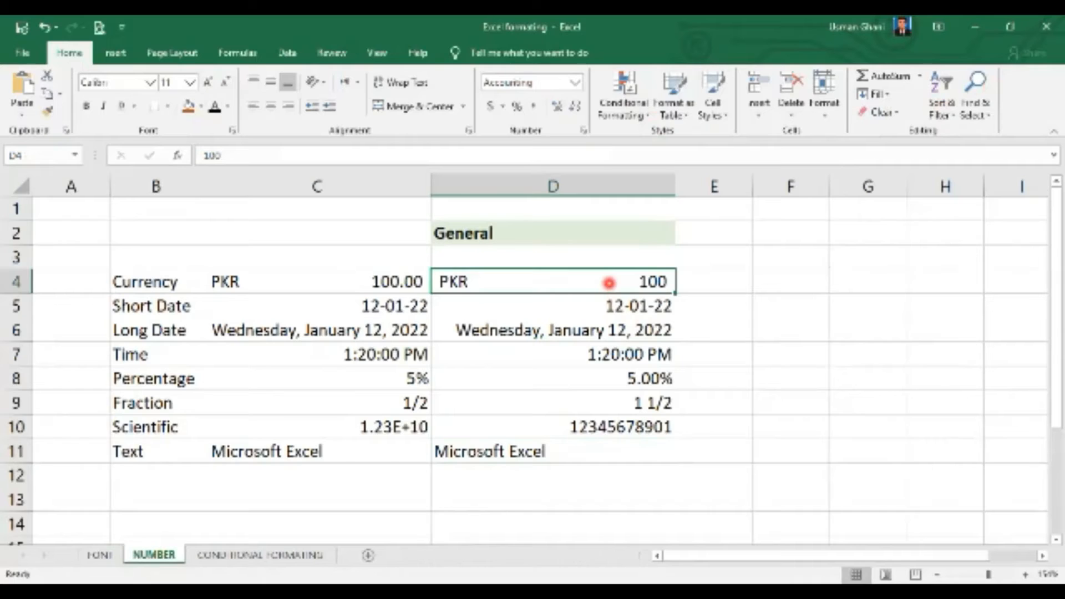
{"action": "right_click", "coordinate": [609, 282]}
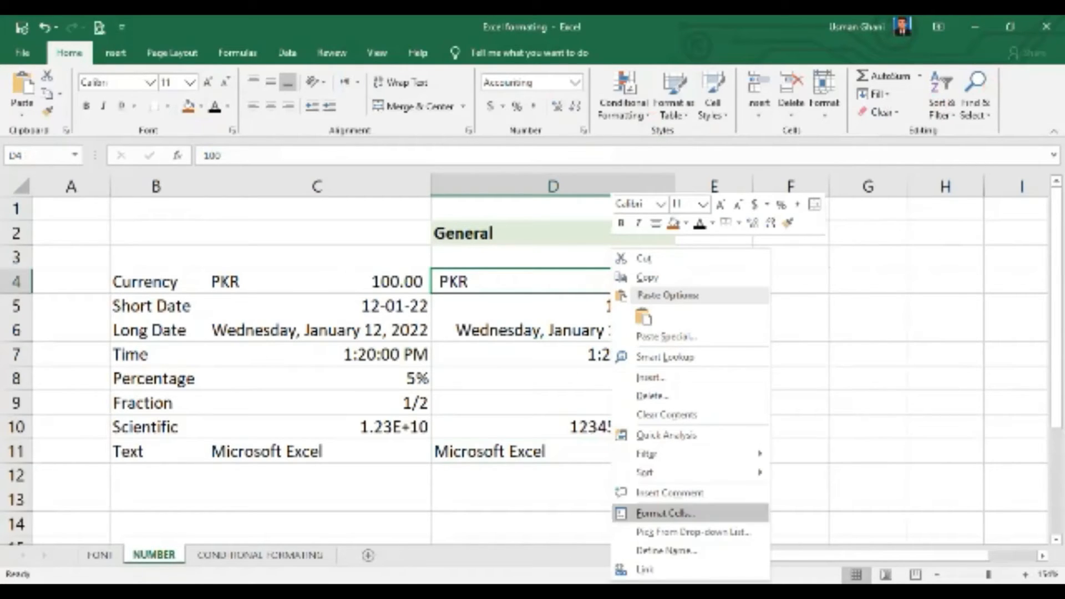
{"action": "left_click", "coordinate": [663, 513]}
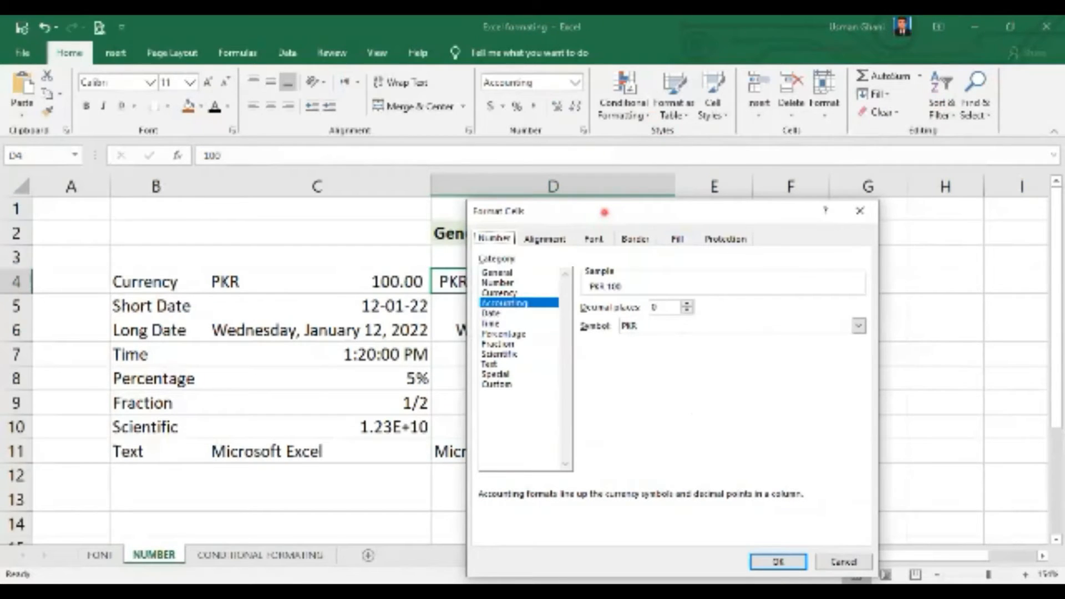
{"action": "left_click_drag", "start_coordinate": [605, 212], "coordinate": [490, 161]}
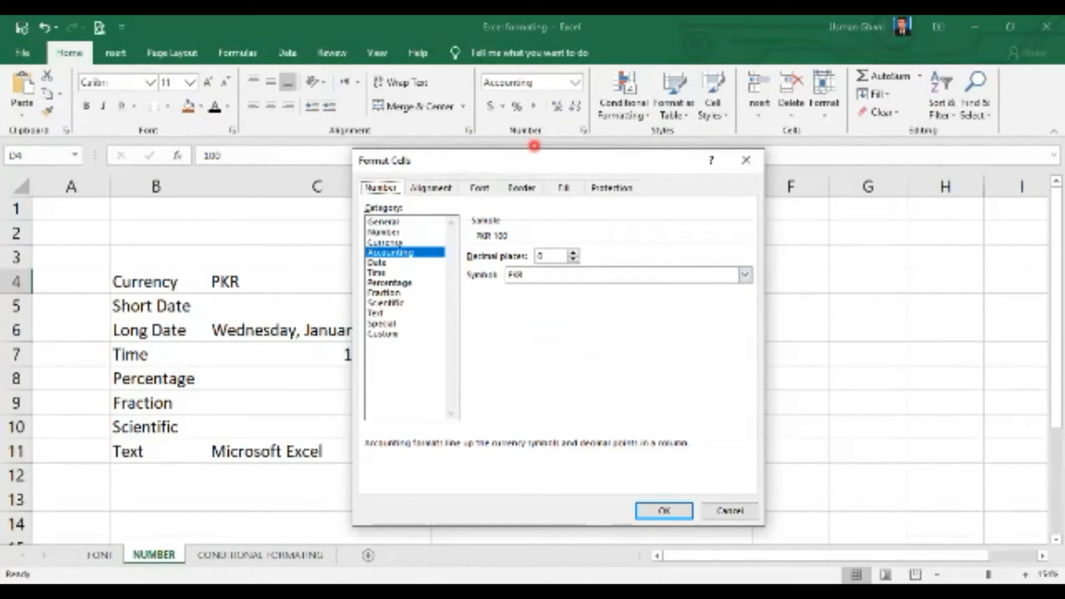
{"action": "left_click", "coordinate": [438, 187]}
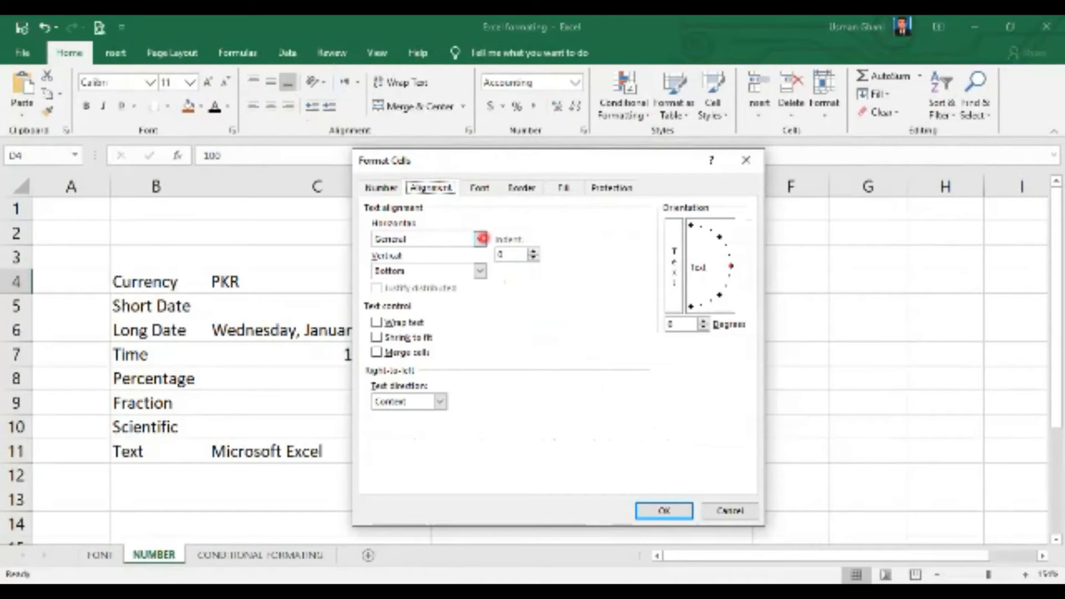
{"action": "left_click", "coordinate": [477, 187]}
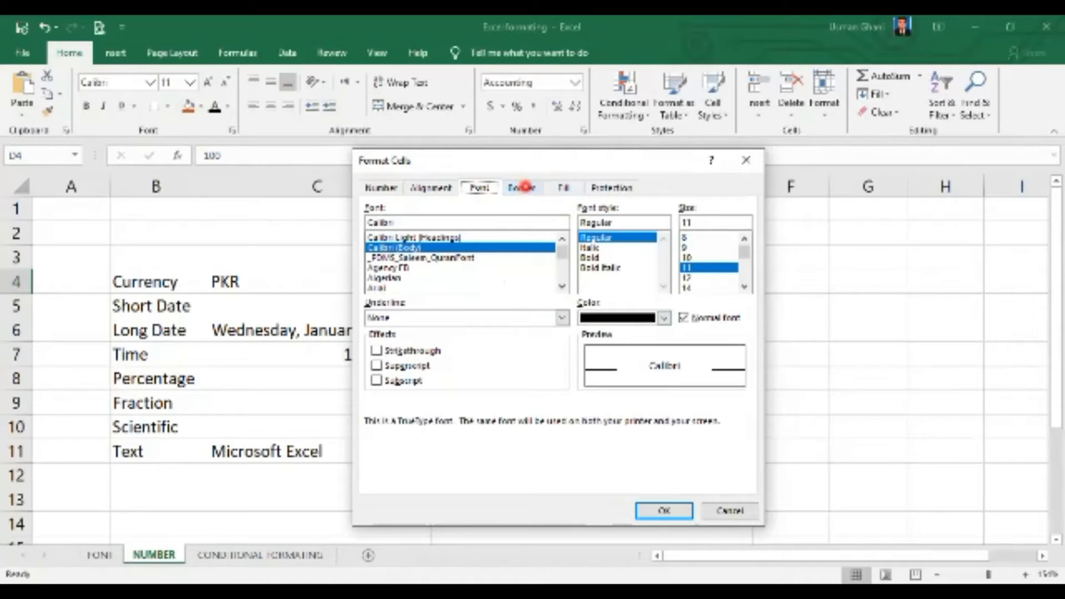
{"action": "left_click", "coordinate": [563, 187]}
{"action": "left_click", "coordinate": [613, 188]}
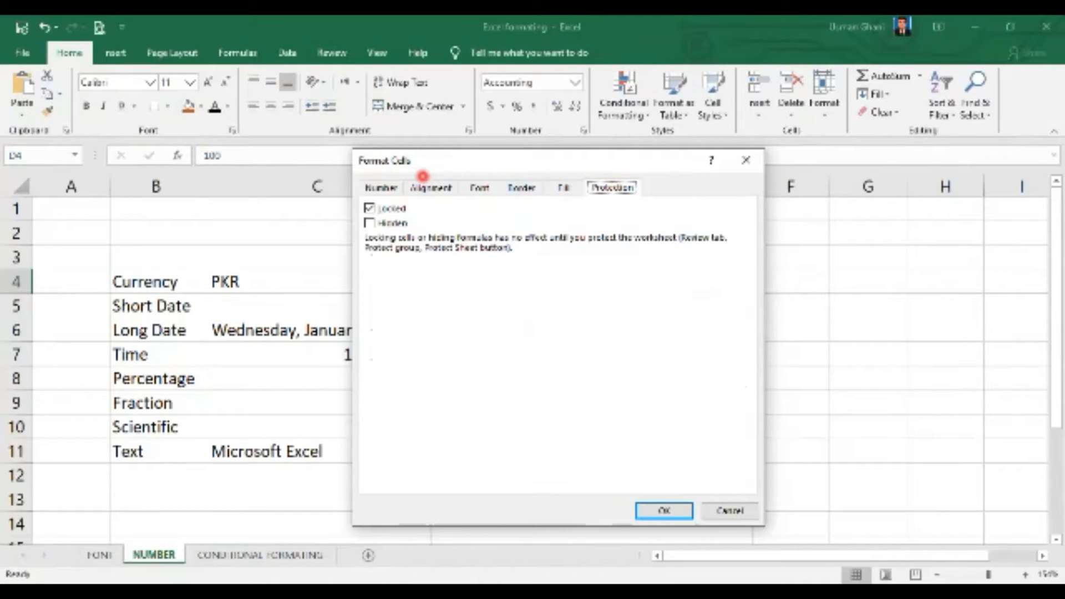
{"action": "left_click", "coordinate": [384, 187]}
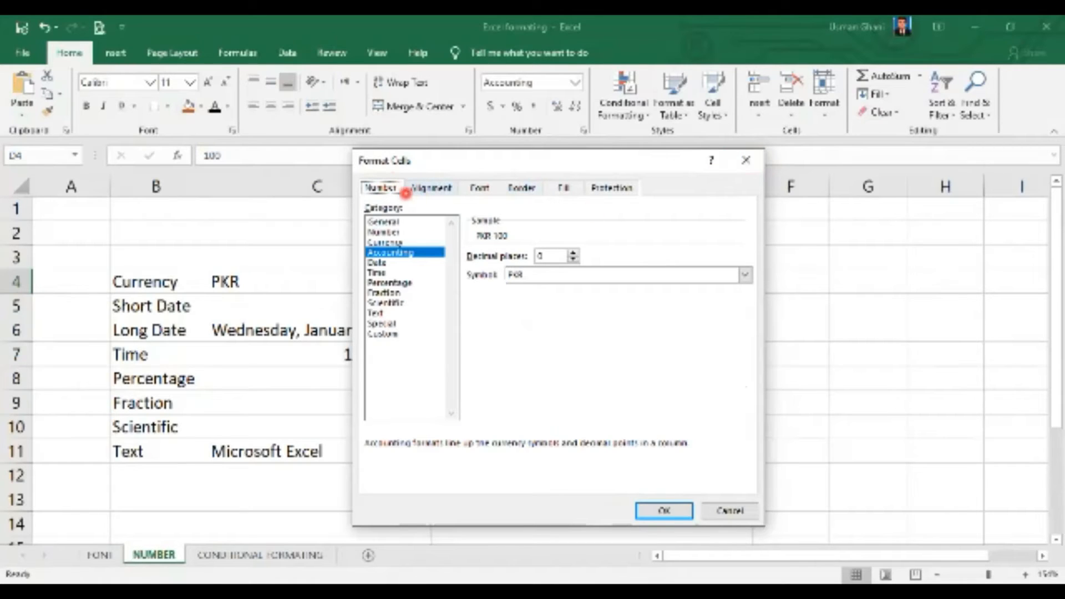
Step: Apply the Number format to D4 with zero decimals, the 1000 separator and negatives shown in red without parentheses
{"action": "left_click", "coordinate": [399, 222]}
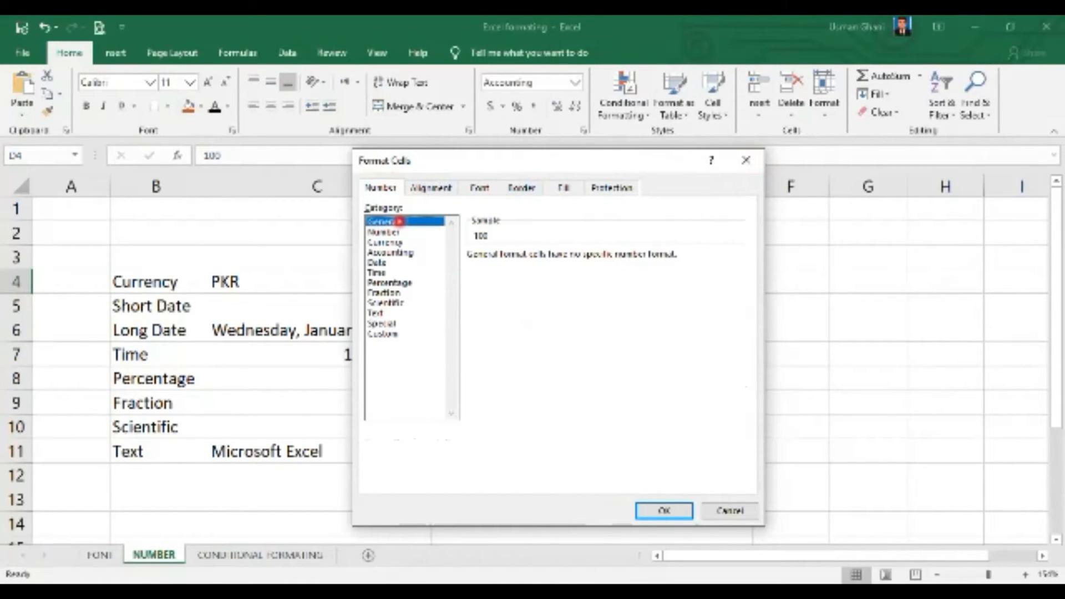
{"action": "left_click", "coordinate": [395, 231]}
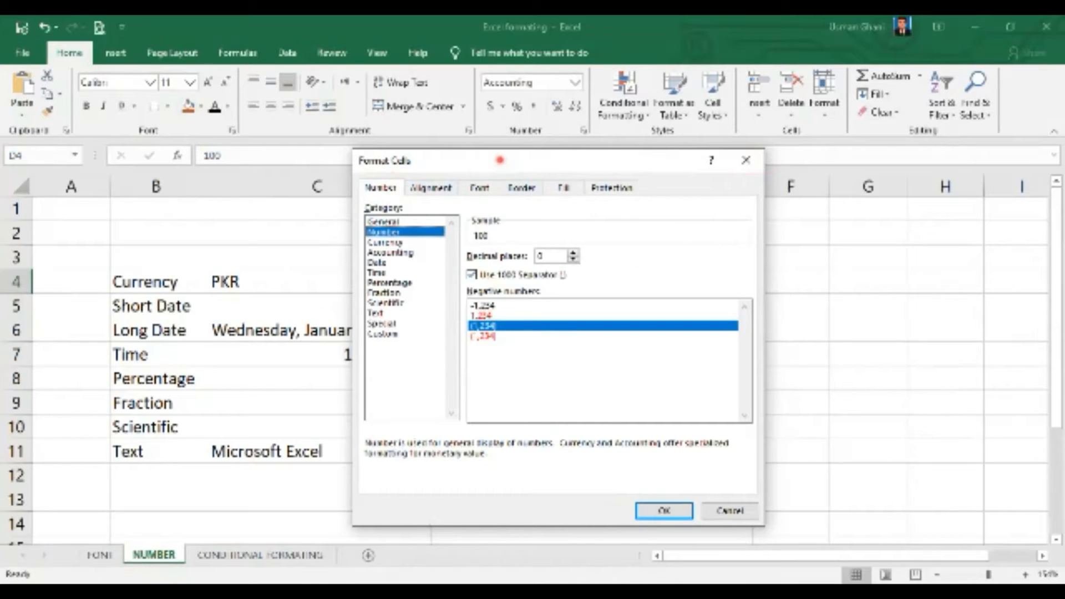
{"action": "left_click_drag", "start_coordinate": [499, 161], "coordinate": [751, 115]}
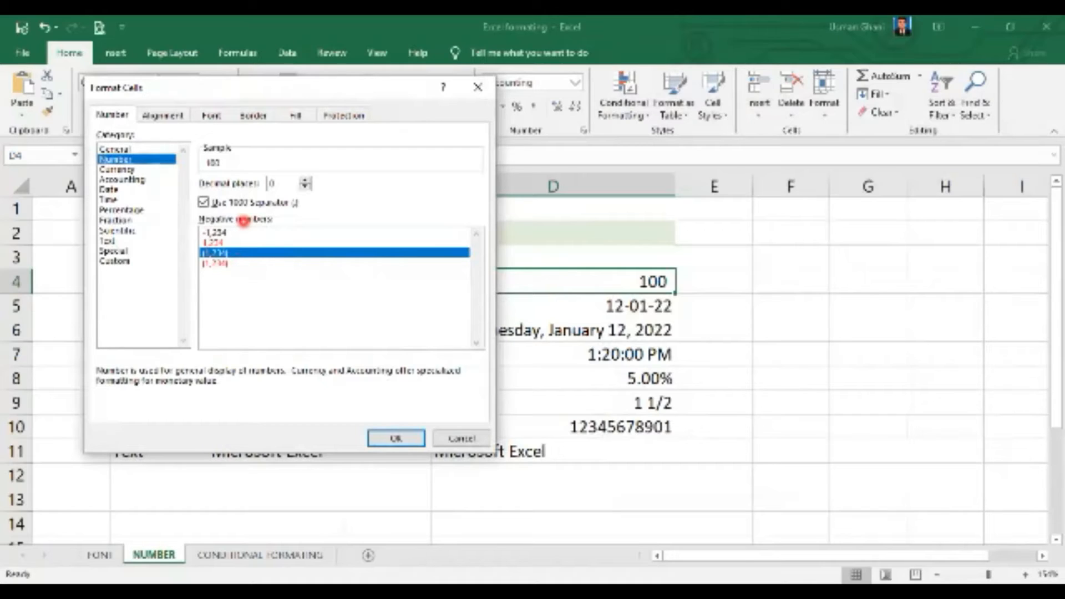
{"action": "left_click", "coordinate": [238, 242]}
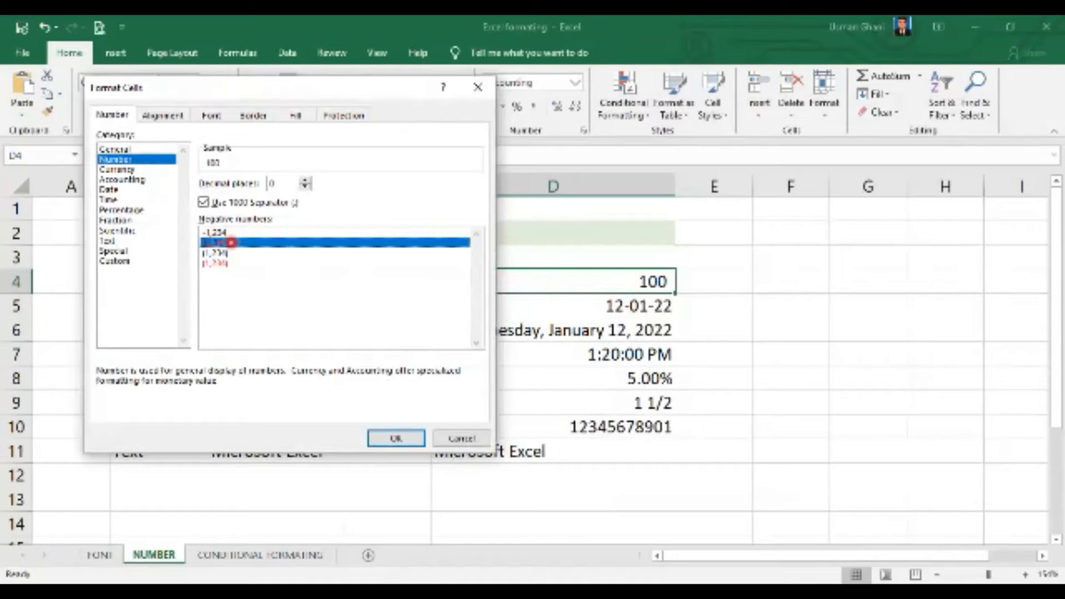
{"action": "double_click", "coordinate": [232, 243]}
{"action": "left_click", "coordinate": [521, 284]}
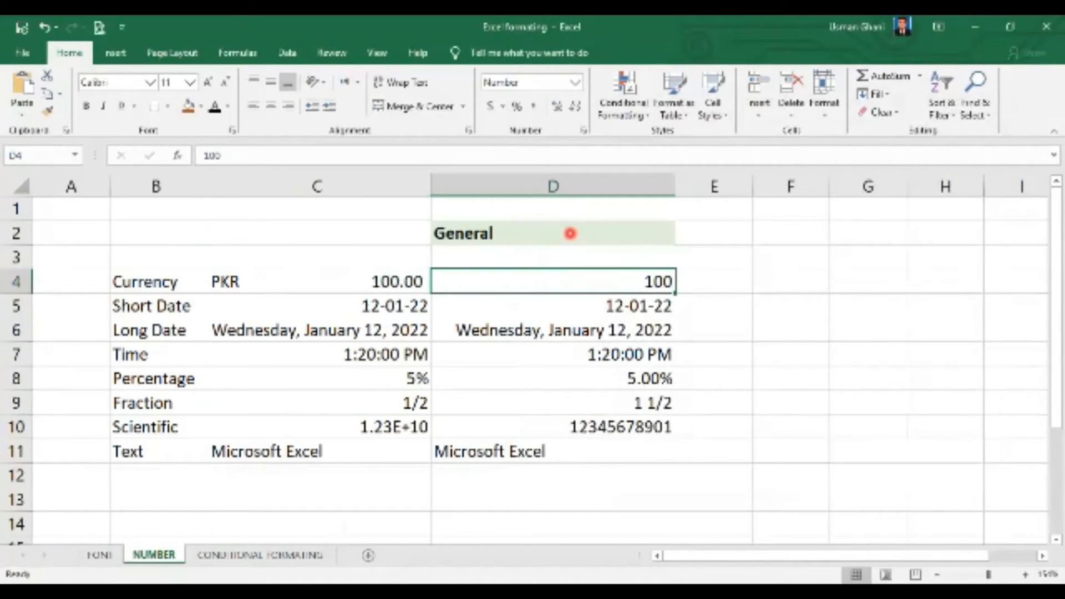
Step: Set D4's negative number style to black parentheses, (1,234), and enter -1 in the cell
{"action": "key", "text": "ctrl+1"}
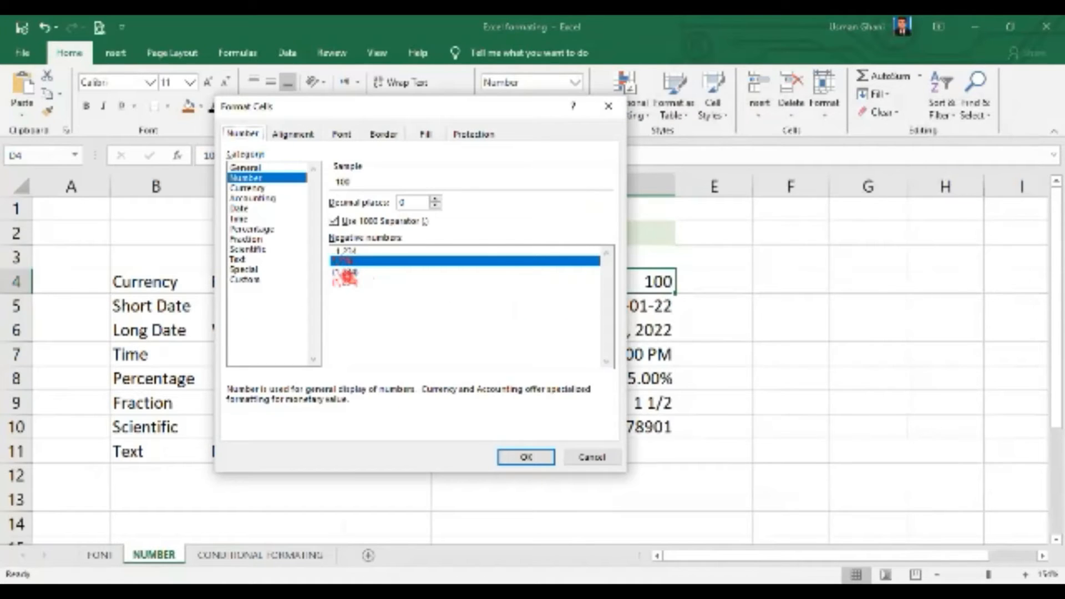
{"action": "left_click", "coordinate": [345, 271]}
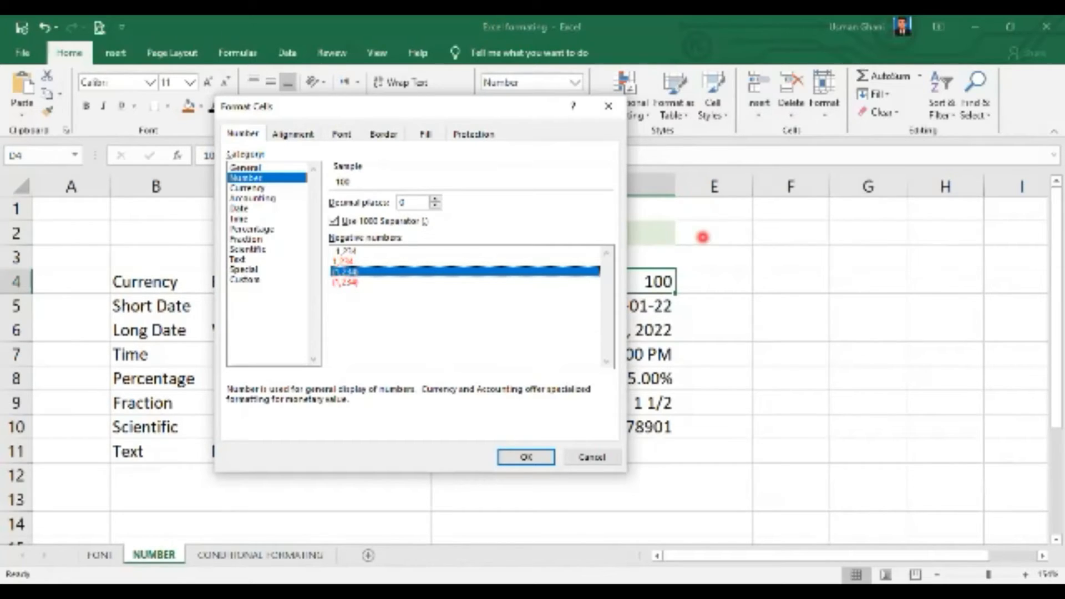
{"action": "left_click", "coordinate": [352, 251]}
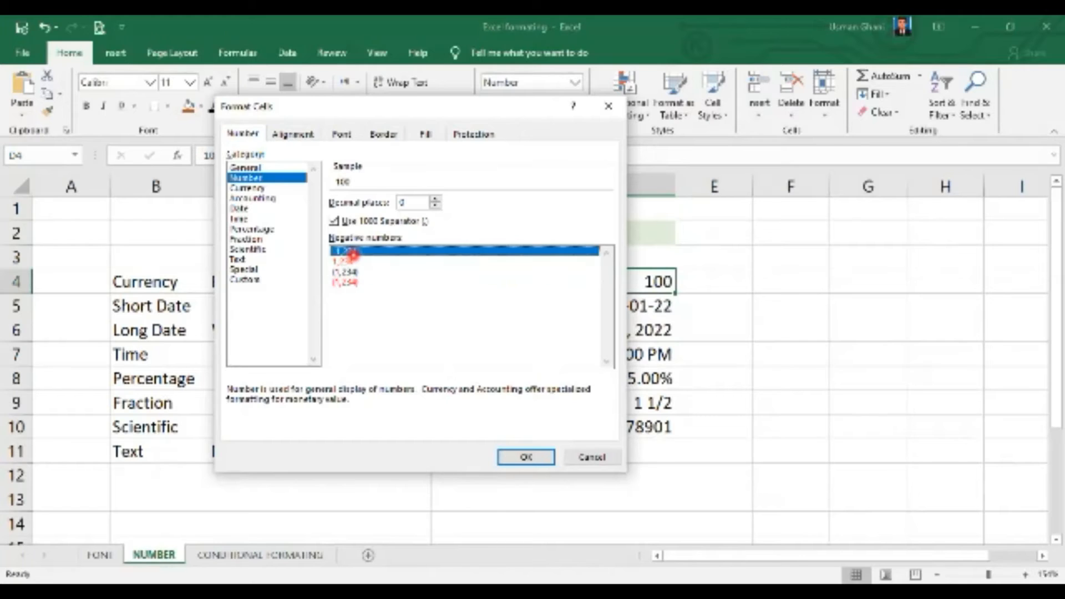
{"action": "left_click", "coordinate": [353, 271]}
{"action": "left_click", "coordinate": [526, 457]}
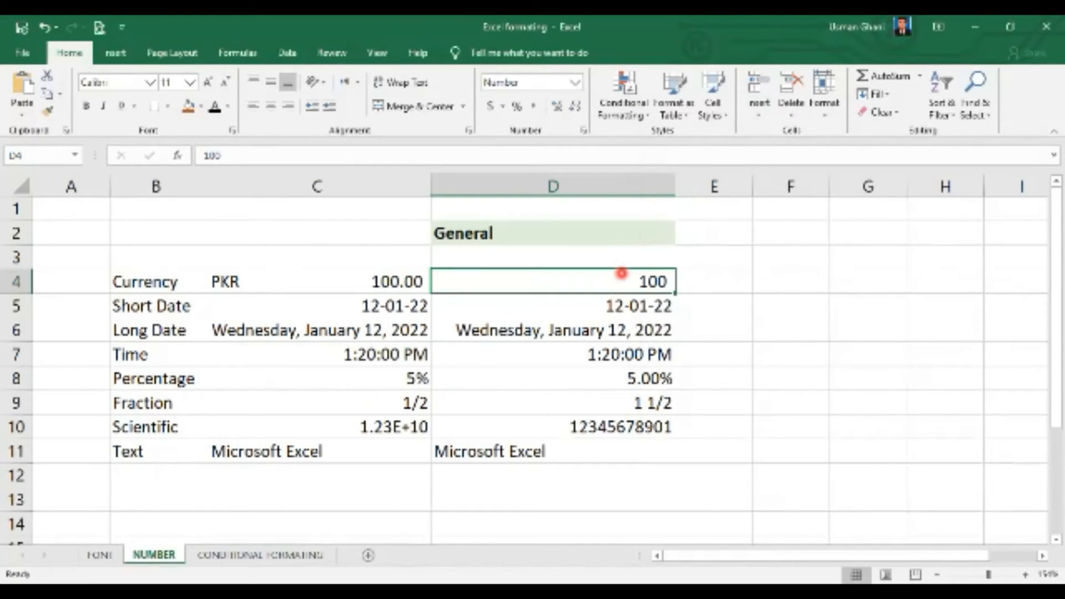
{"action": "type", "text": "-1"}
{"action": "key", "text": "Return"}
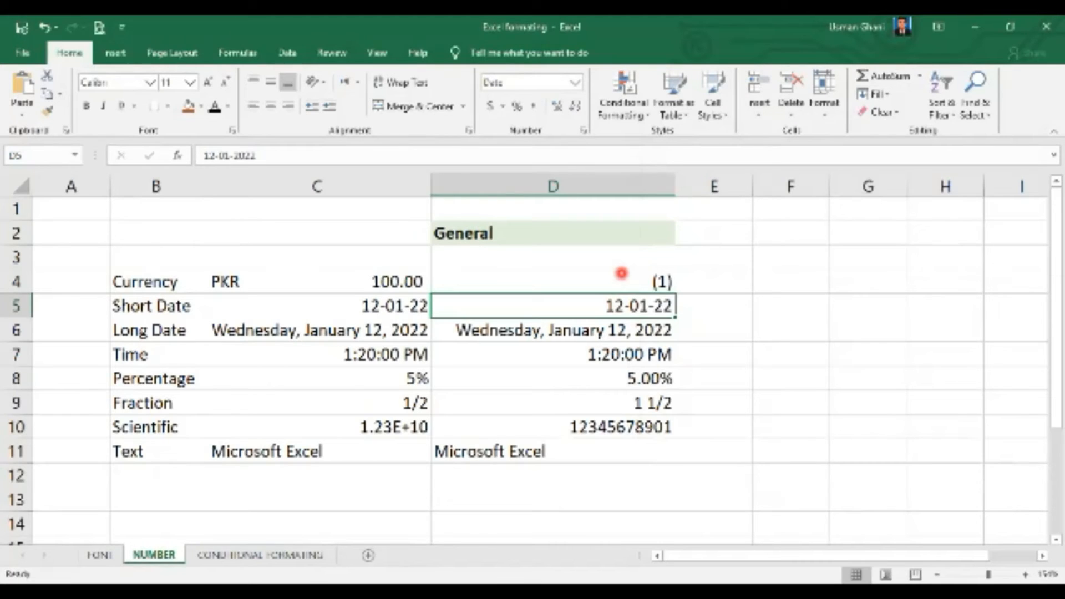
Step: Set D4's negative number style to black with a minus sign, -1,234, without parentheses
{"action": "left_click", "coordinate": [621, 273]}
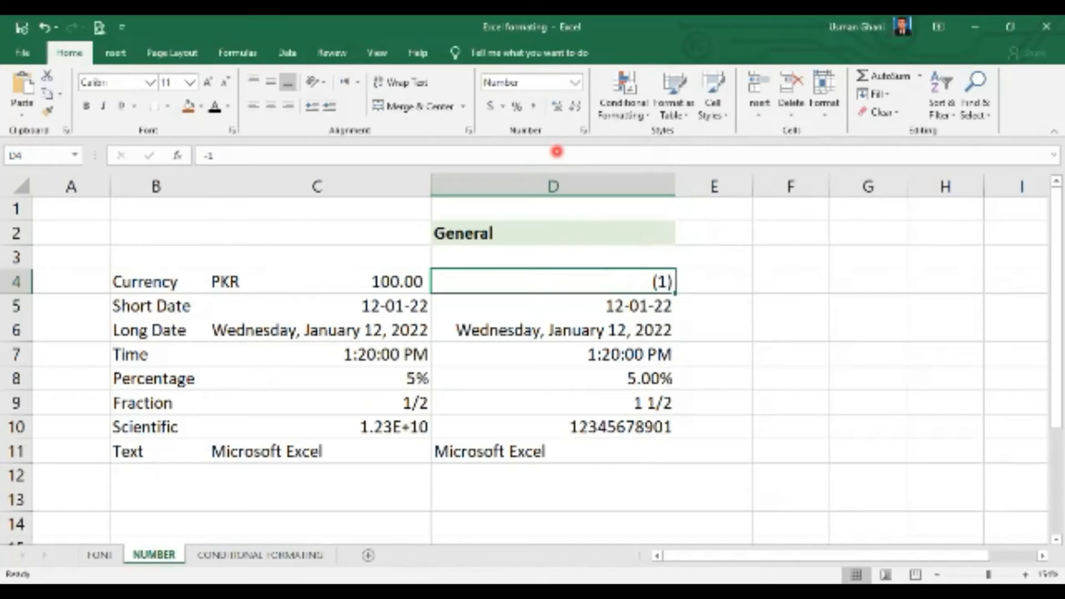
{"action": "key", "text": "ctrl+1"}
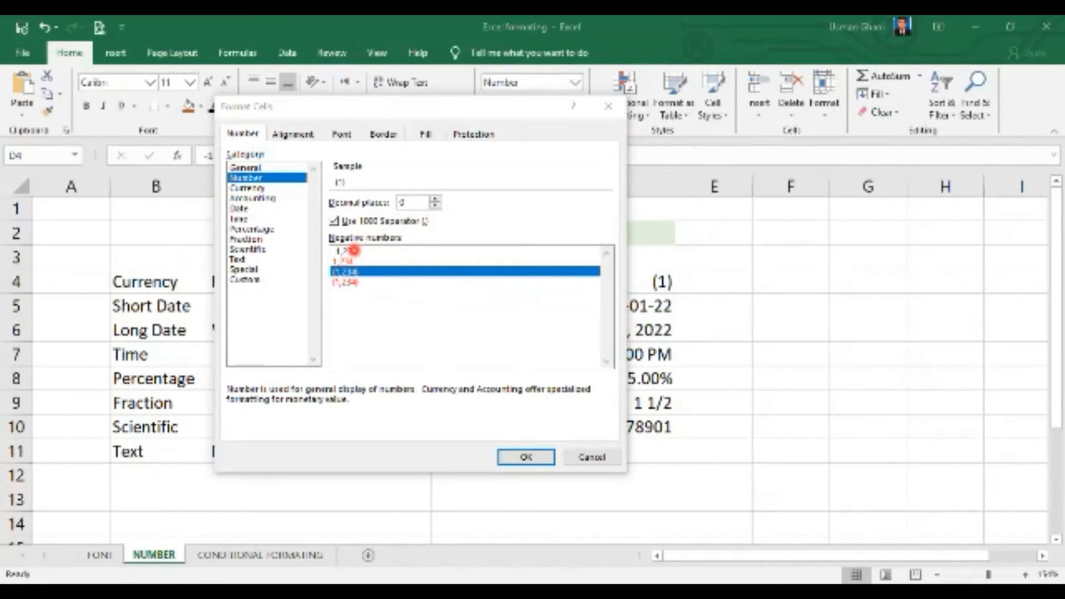
{"action": "left_click", "coordinate": [353, 250]}
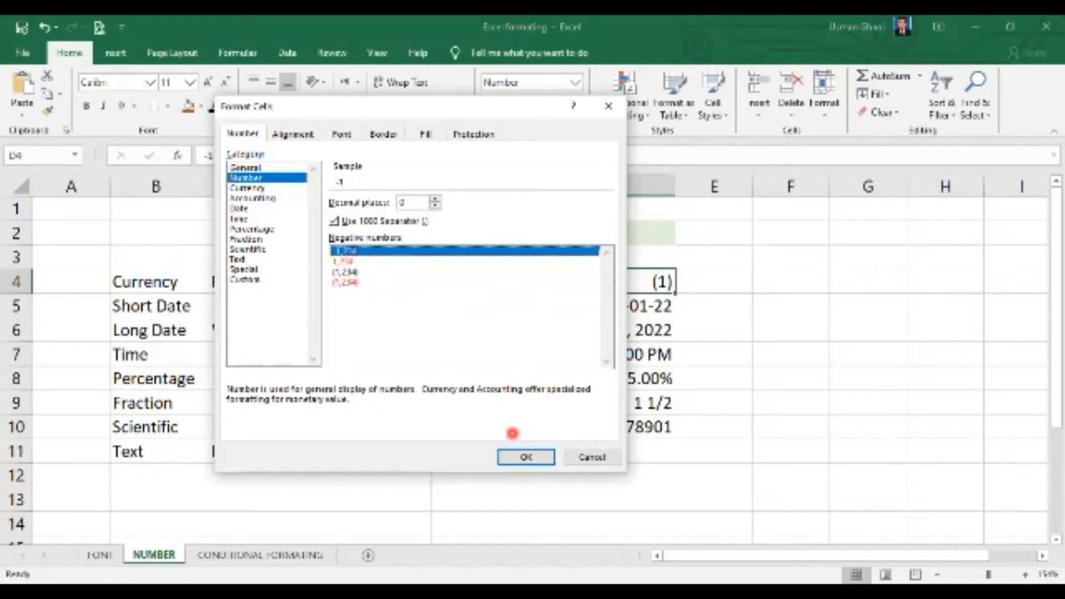
{"action": "left_click", "coordinate": [527, 457]}
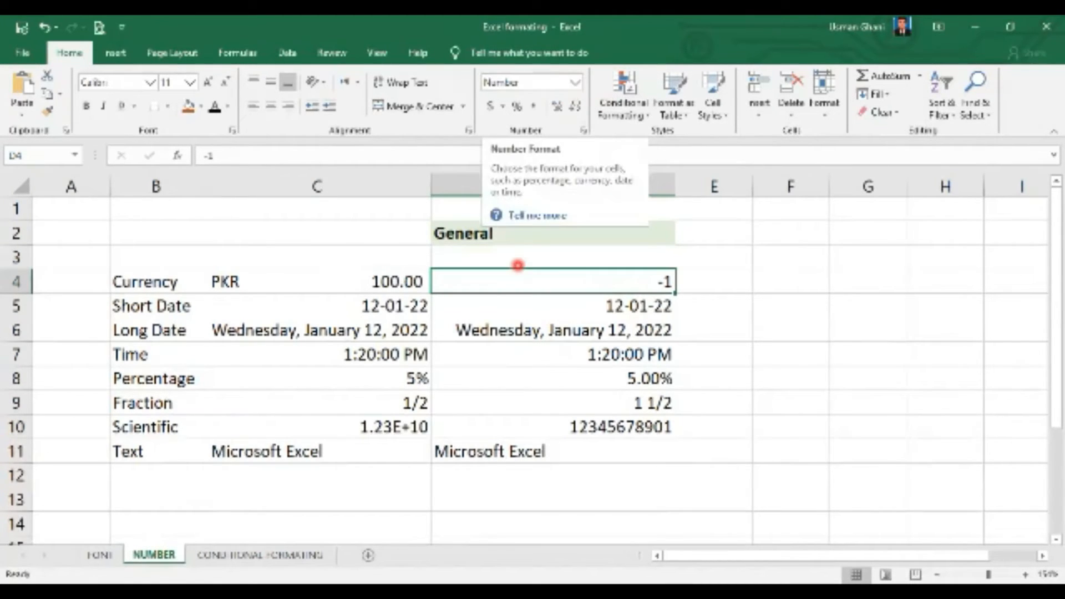
Step: Try the Currency category for D4 with zero decimals, choosing the KAF symbol and switching it to KRW
{"action": "key", "text": "ctrl+1"}
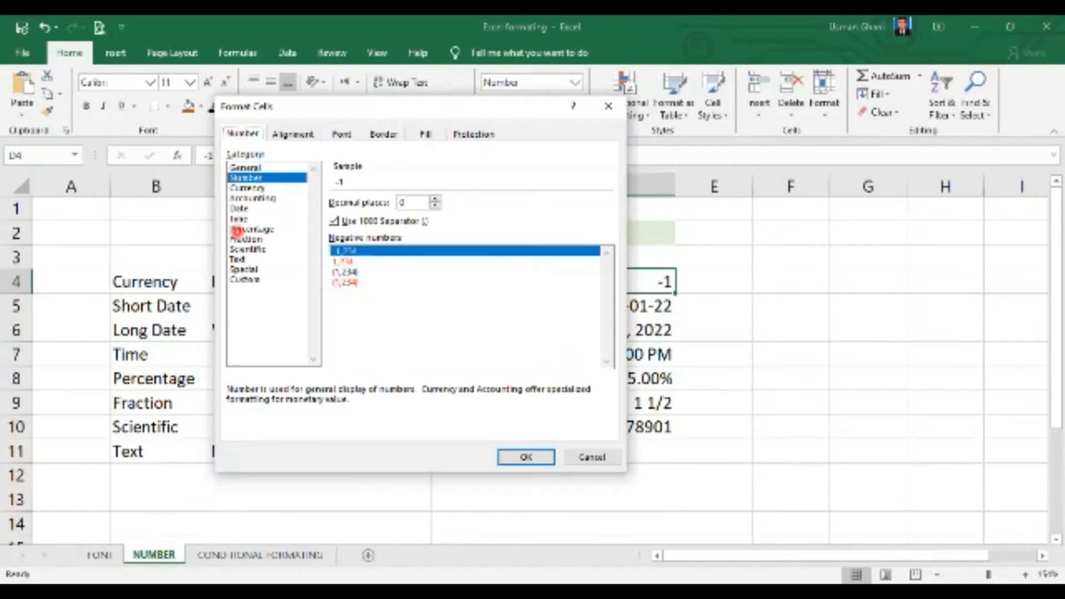
{"action": "left_click", "coordinate": [248, 188]}
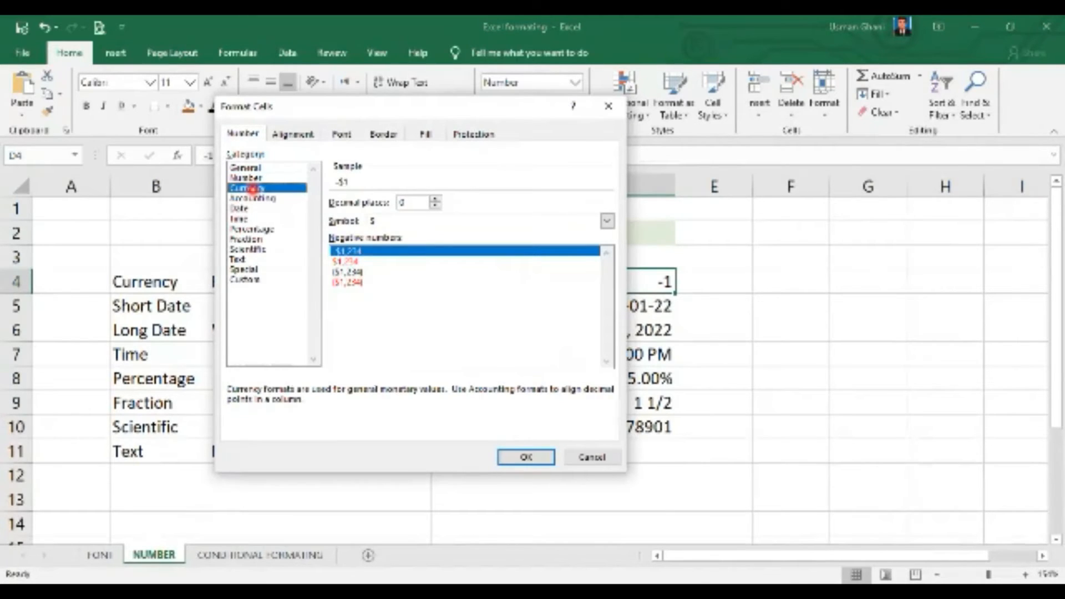
{"action": "left_click", "coordinate": [607, 221]}
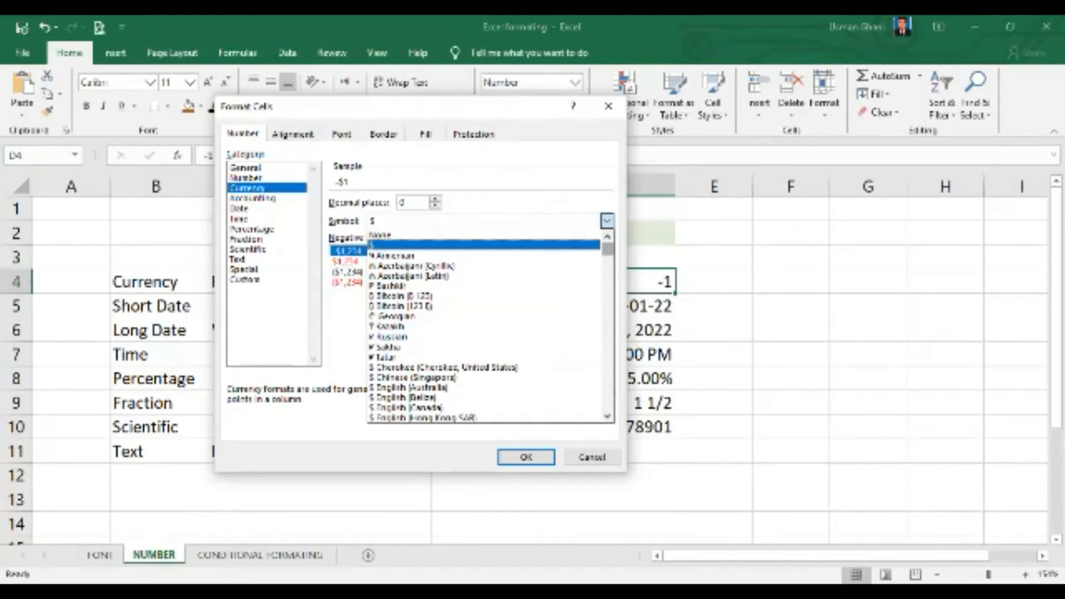
{"action": "scroll", "coordinate": [491, 327], "scroll_direction": "down", "scroll_amount": 20}
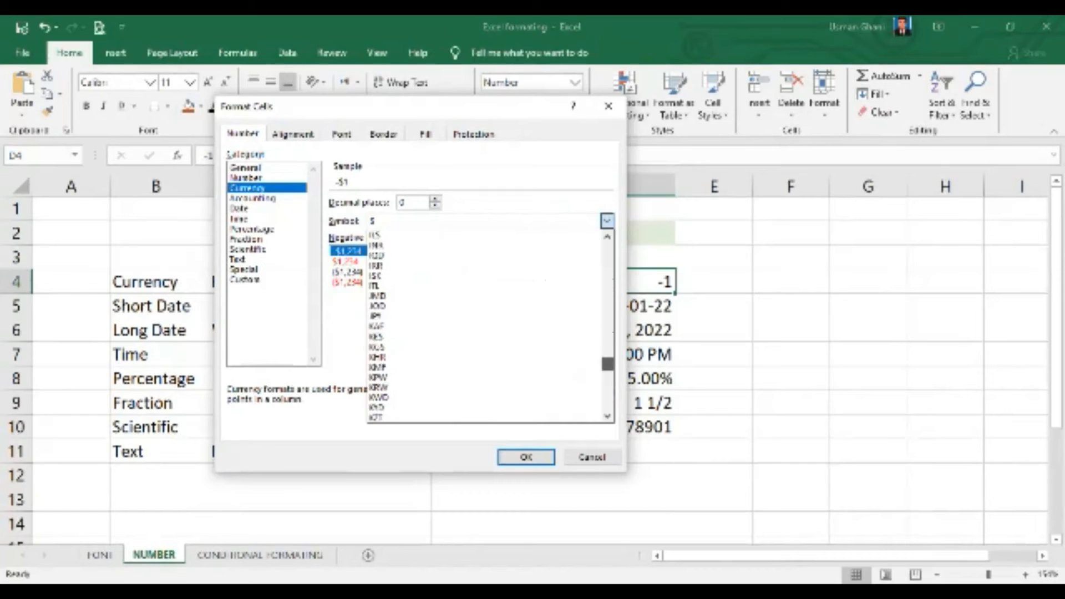
{"action": "left_click", "coordinate": [517, 298]}
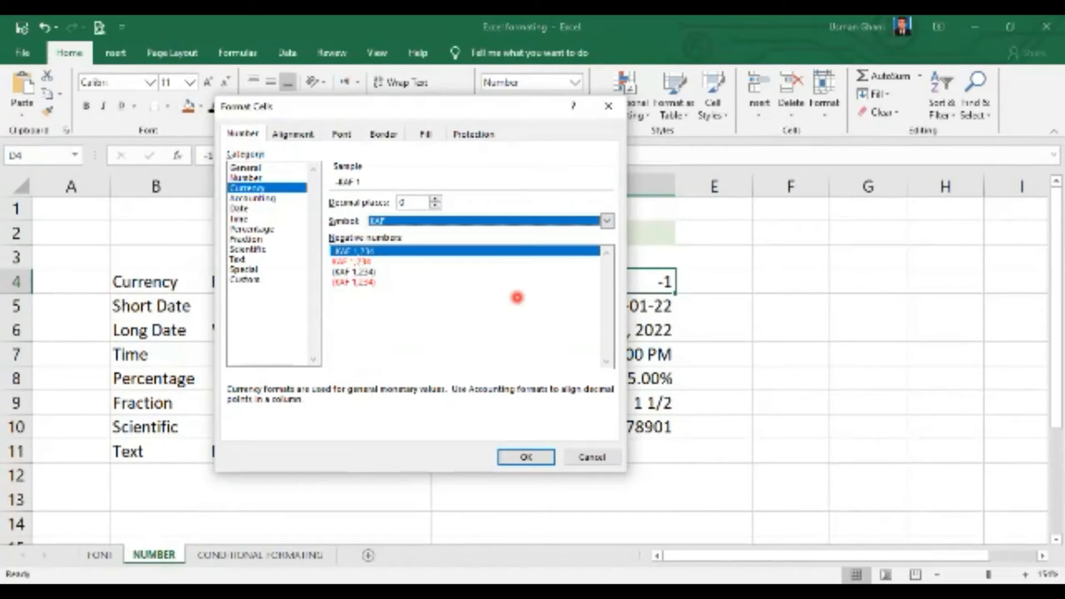
{"action": "left_click", "coordinate": [516, 222]}
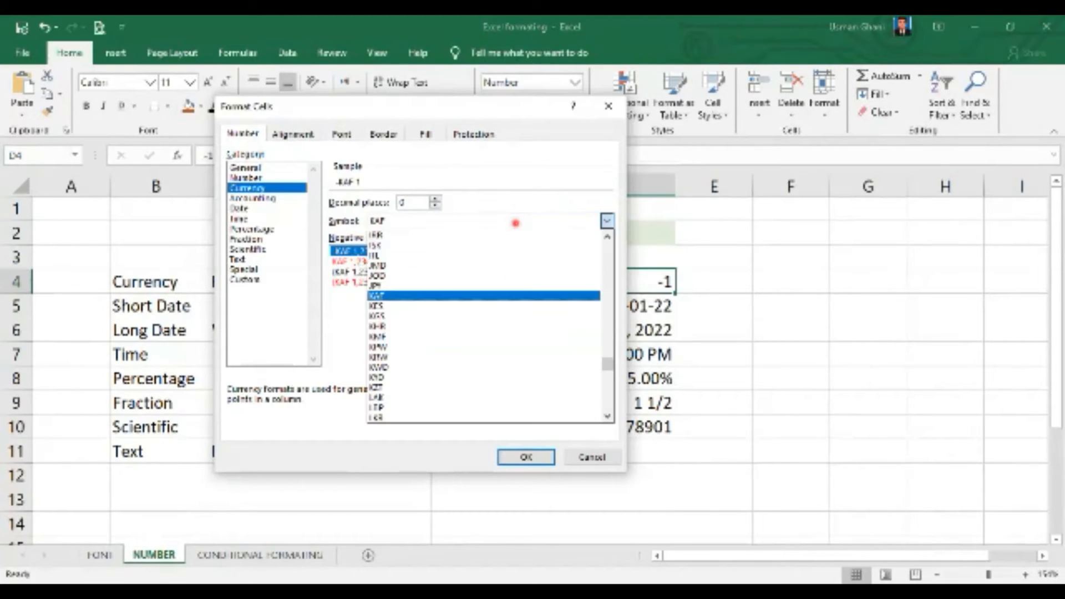
{"action": "left_click", "coordinate": [488, 357]}
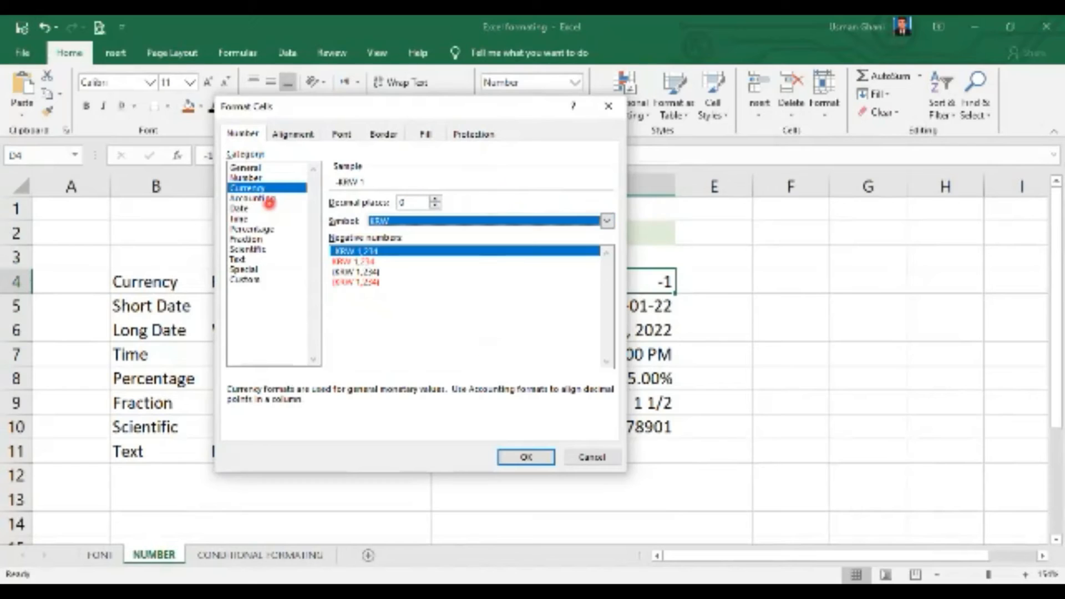
Step: Choose the Accounting category for D4, trying the IRR symbol and moving on to PEN among the currency codes
{"action": "left_click", "coordinate": [255, 198]}
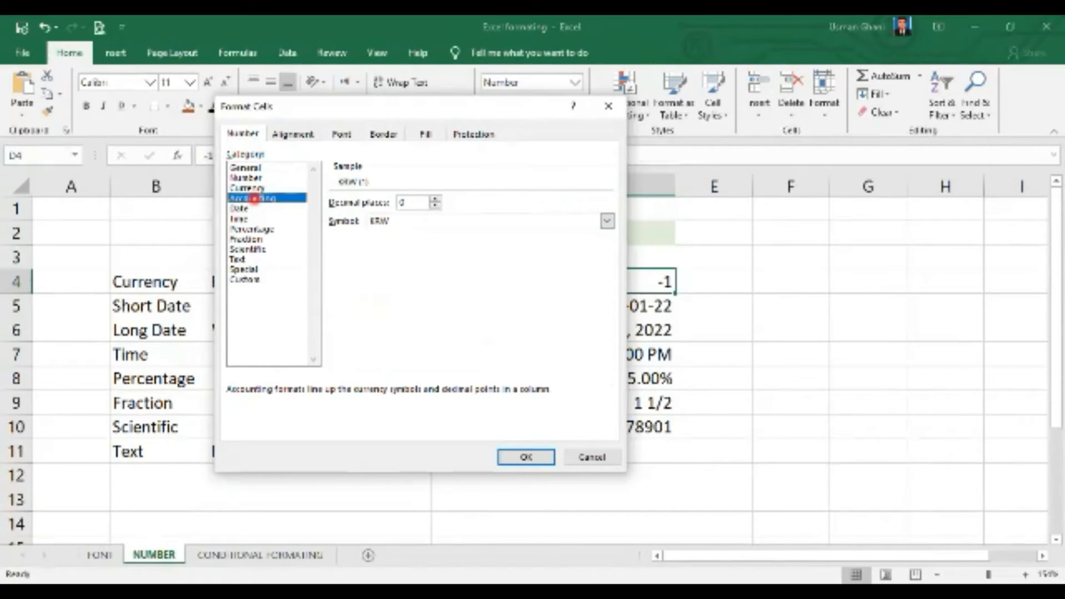
{"action": "left_click", "coordinate": [449, 223]}
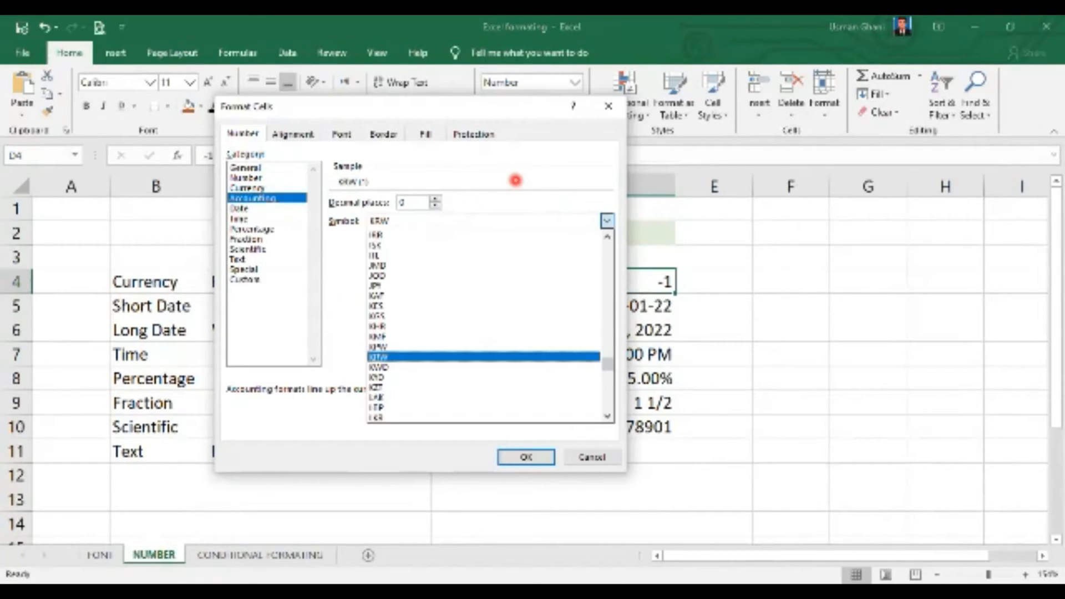
{"action": "left_click", "coordinate": [465, 237]}
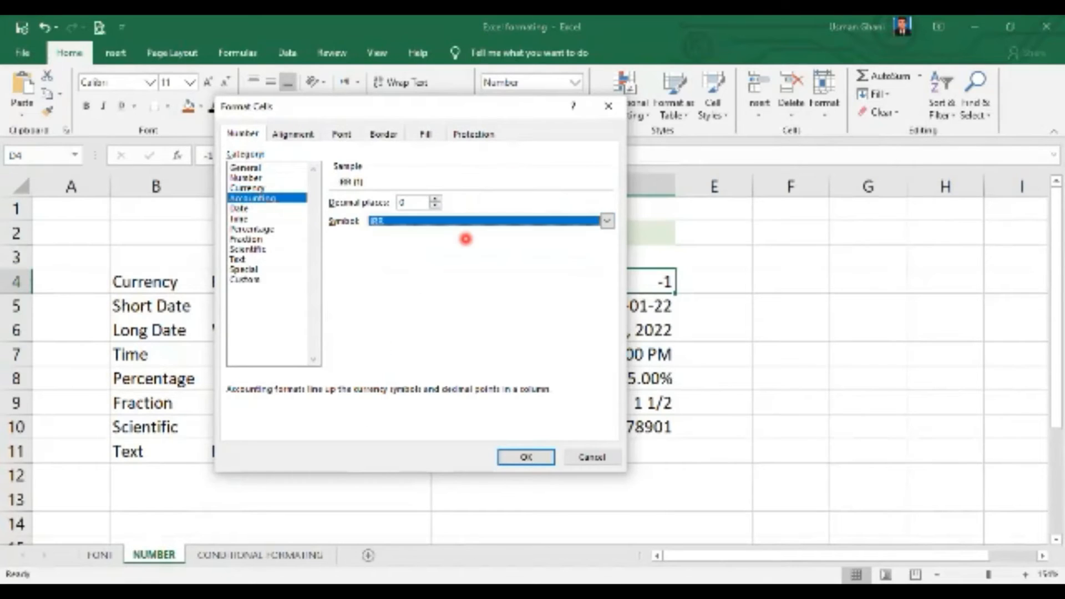
{"action": "key", "text": "p"}
{"action": "key", "text": "p"}
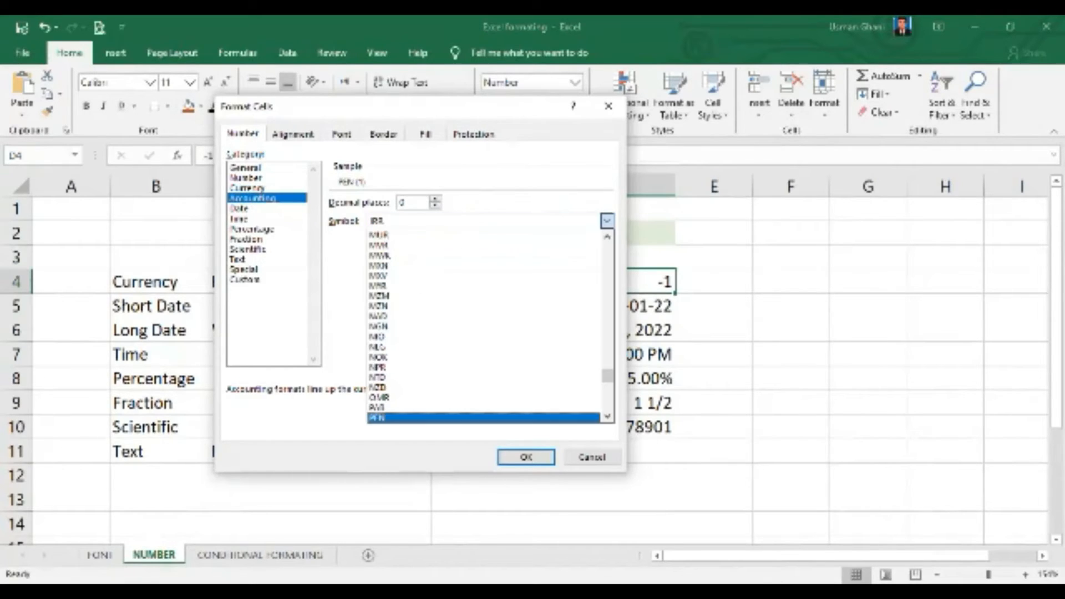
Step: Try the accounting format with the PKR symbol and the long date type on cell D4, and cancel
{"action": "key", "text": "p"}
{"action": "key", "text": "p"}
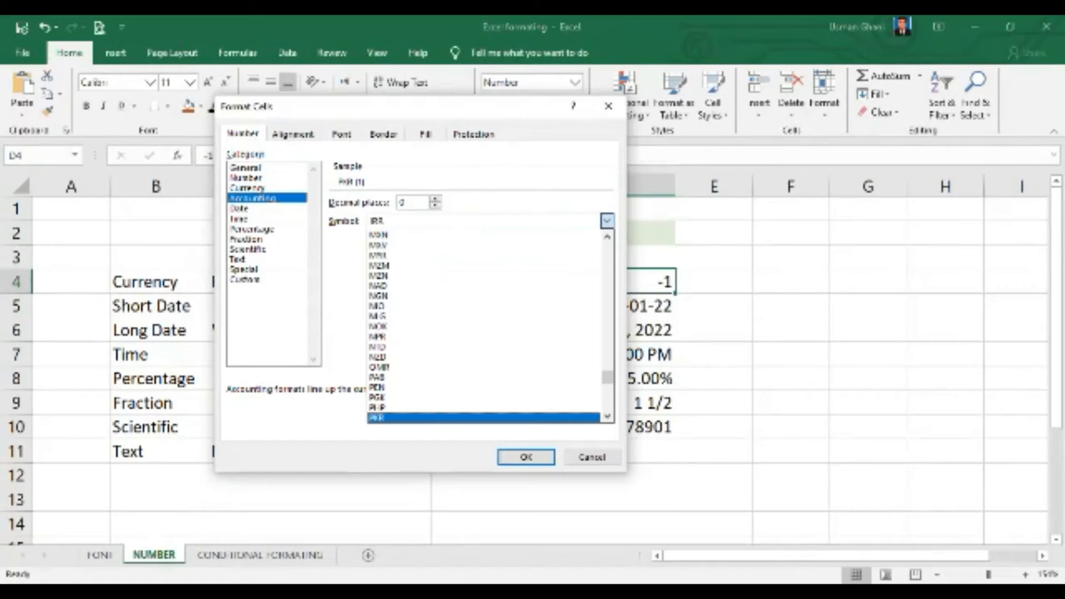
{"action": "left_click", "coordinate": [399, 417]}
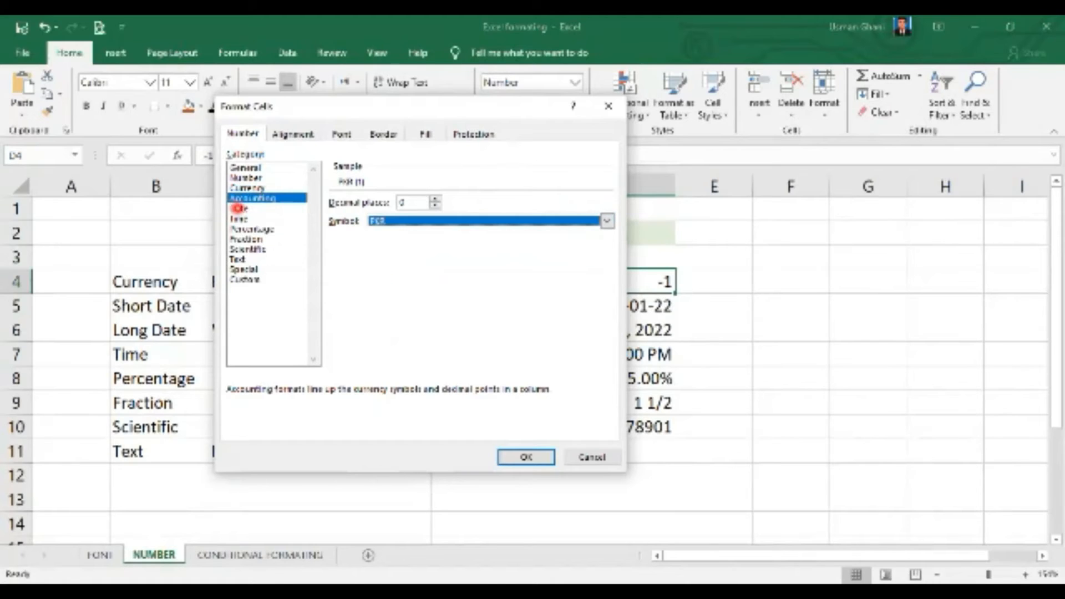
{"action": "left_click", "coordinate": [239, 208]}
{"action": "left_click", "coordinate": [388, 224]}
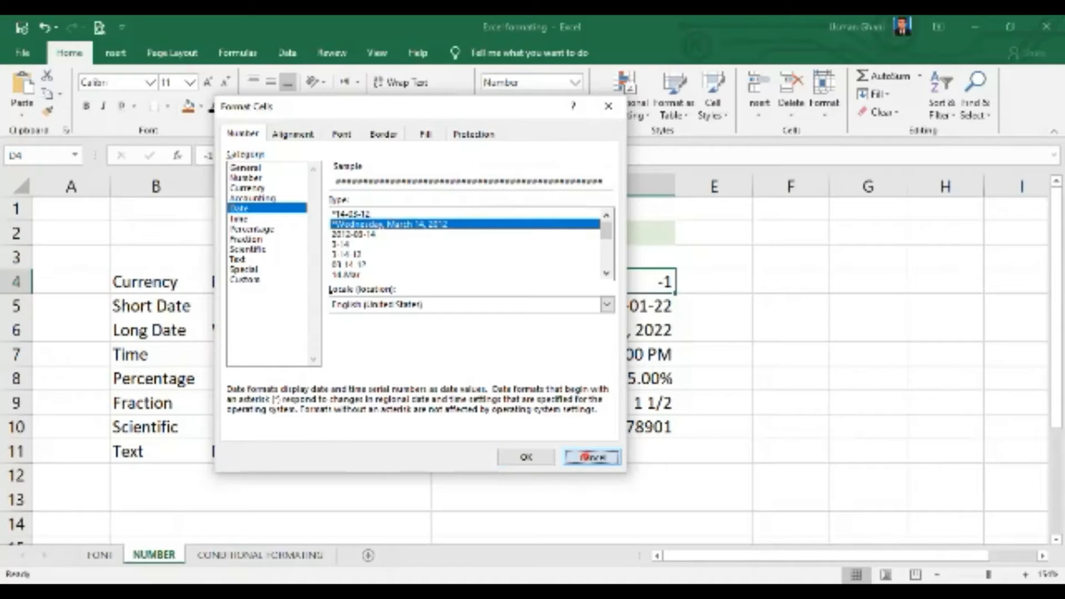
{"action": "left_click", "coordinate": [591, 456]}
Step: Examine how cell D5 would look in the different date types offered for number formatting
{"action": "left_click", "coordinate": [624, 309]}
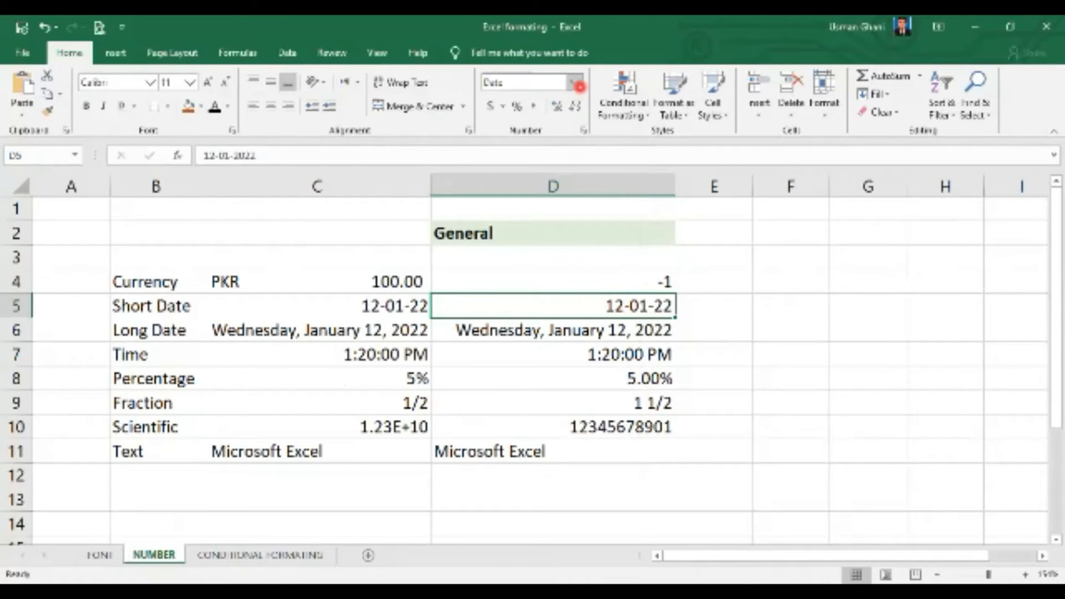
{"action": "left_click", "coordinate": [577, 85]}
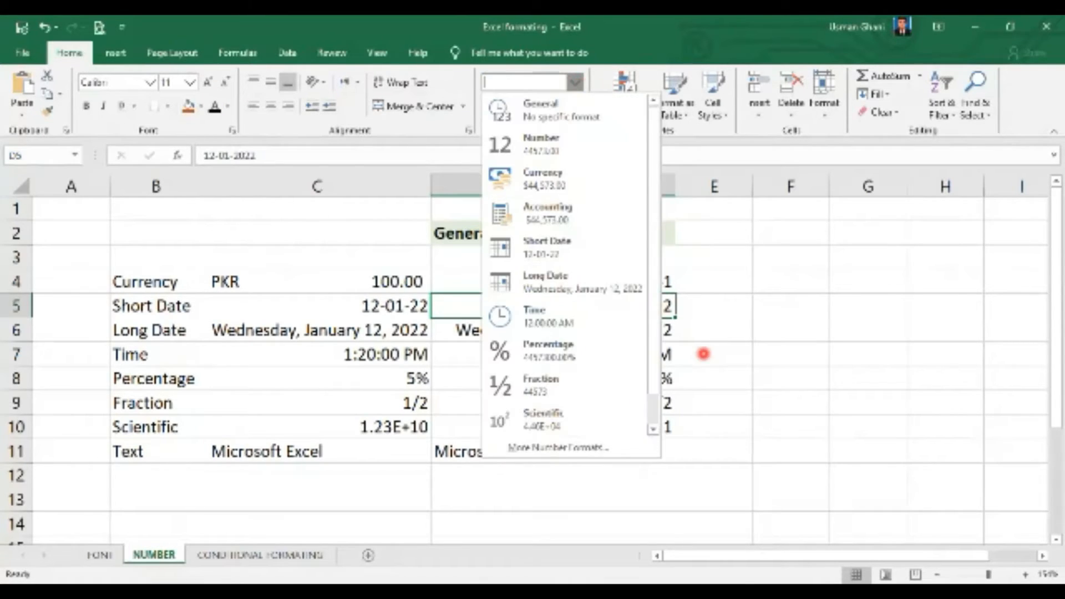
{"action": "left_click", "coordinate": [705, 354]}
{"action": "key", "text": "ctrl+1"}
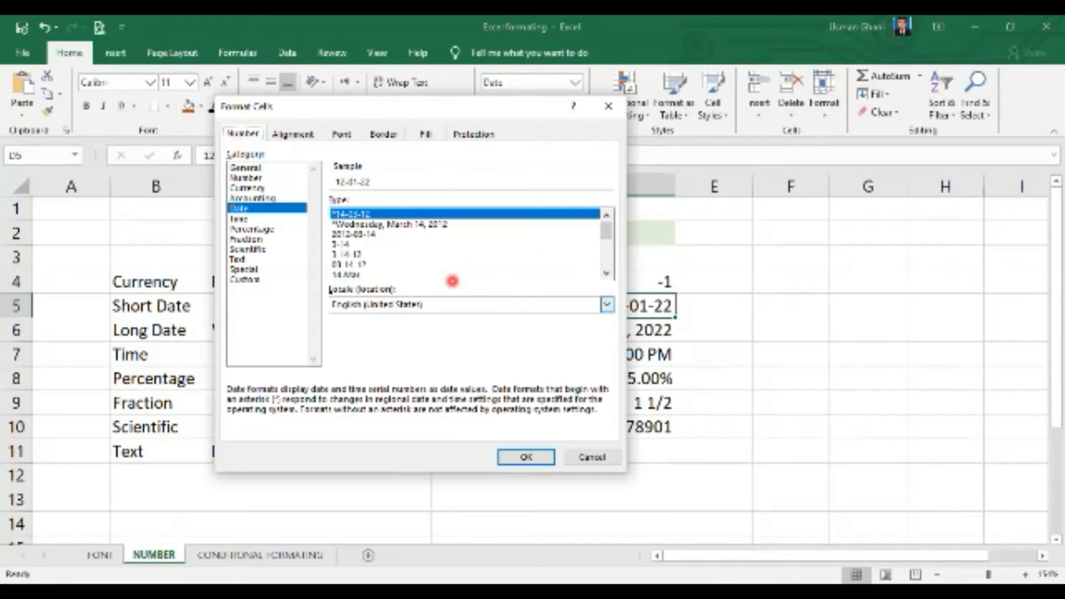
{"action": "left_click", "coordinate": [367, 224]}
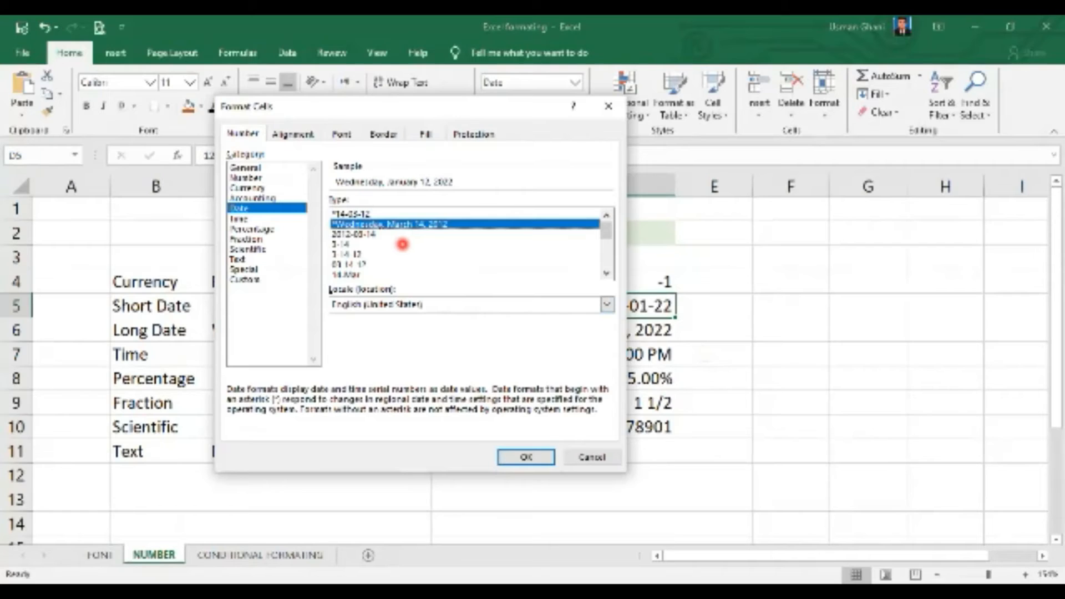
{"action": "left_click", "coordinate": [358, 234]}
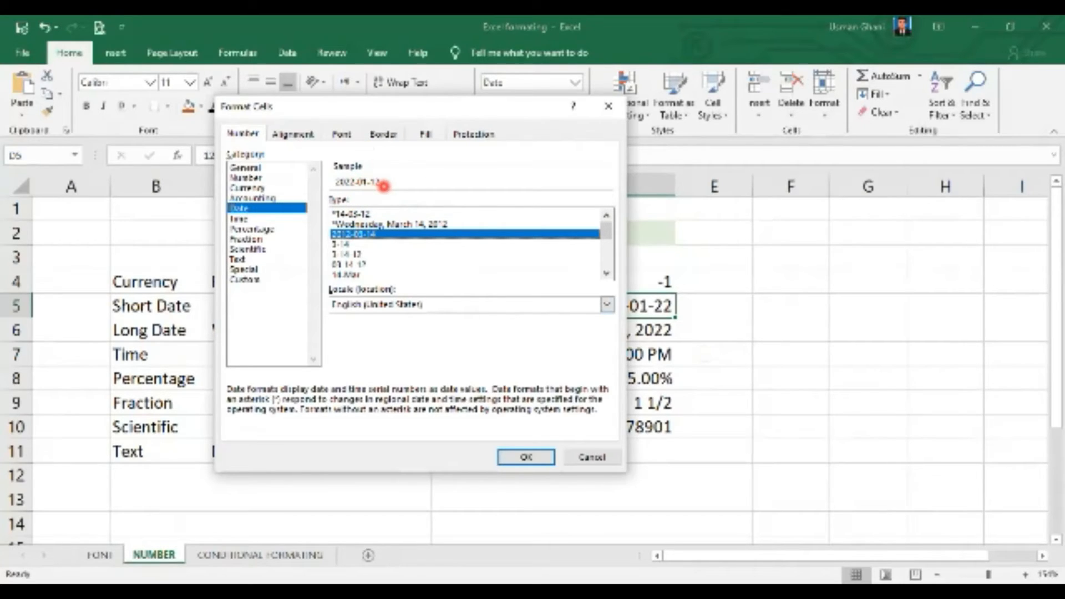
{"action": "left_click", "coordinate": [355, 244]}
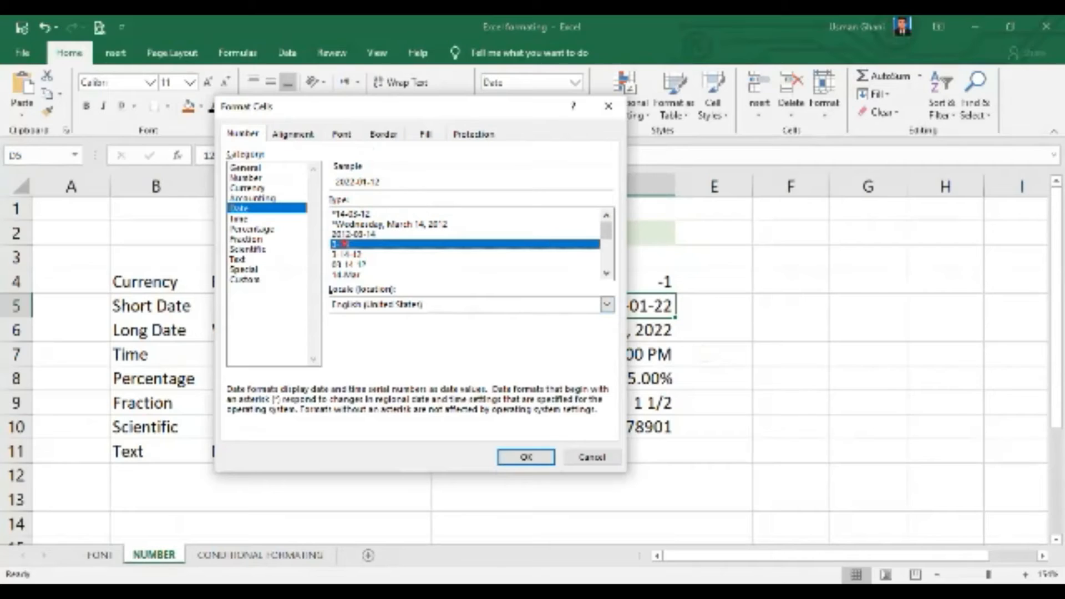
{"action": "key", "text": "Up"}
{"action": "key", "text": "Up"}
{"action": "key", "text": "Up"}
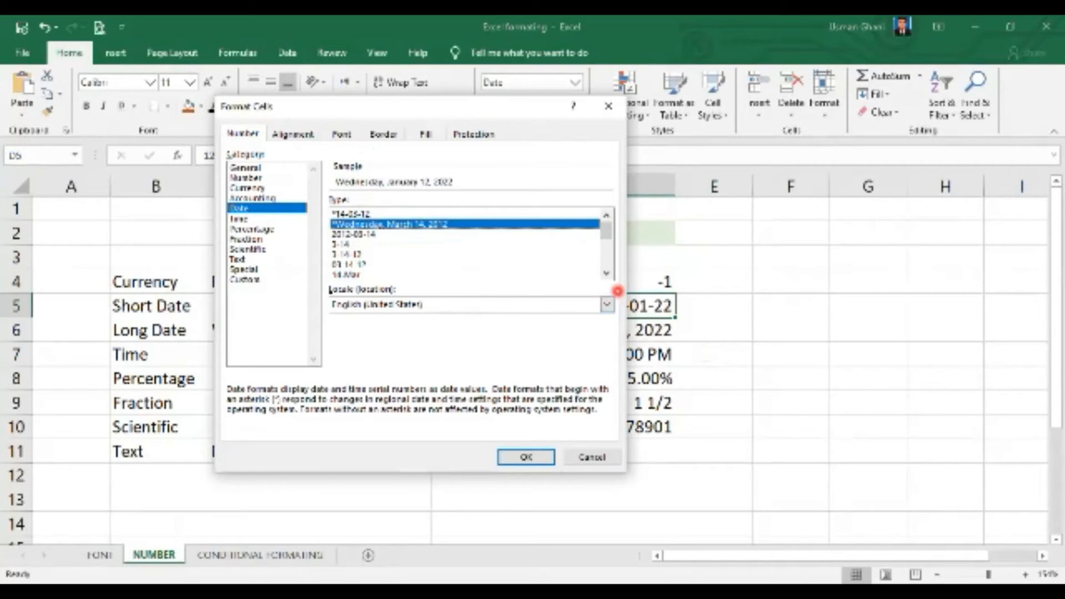
{"action": "key", "text": "Down"}
{"action": "key", "text": "Down"}
{"action": "key", "text": "Down"}
{"action": "key", "text": "Down"}
{"action": "key", "text": "Down"}
{"action": "key", "text": "Down"}
{"action": "key", "text": "Down"}
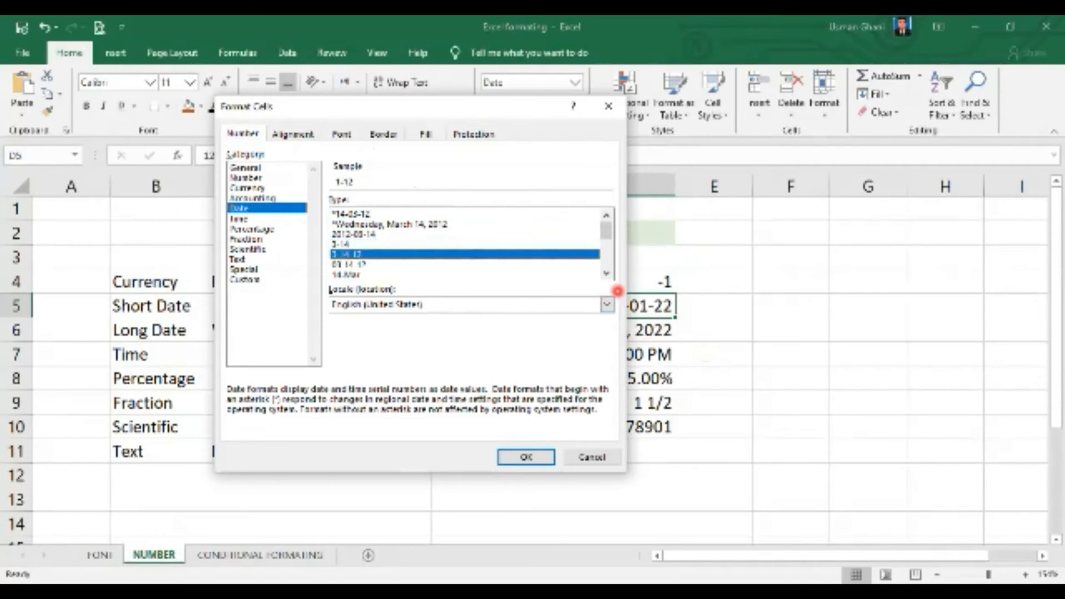
{"action": "key", "text": "Down"}
{"action": "key", "text": "Down"}
{"action": "key", "text": "Down"}
{"action": "key", "text": "Down"}
{"action": "key", "text": "Down"}
{"action": "key", "text": "Down"}
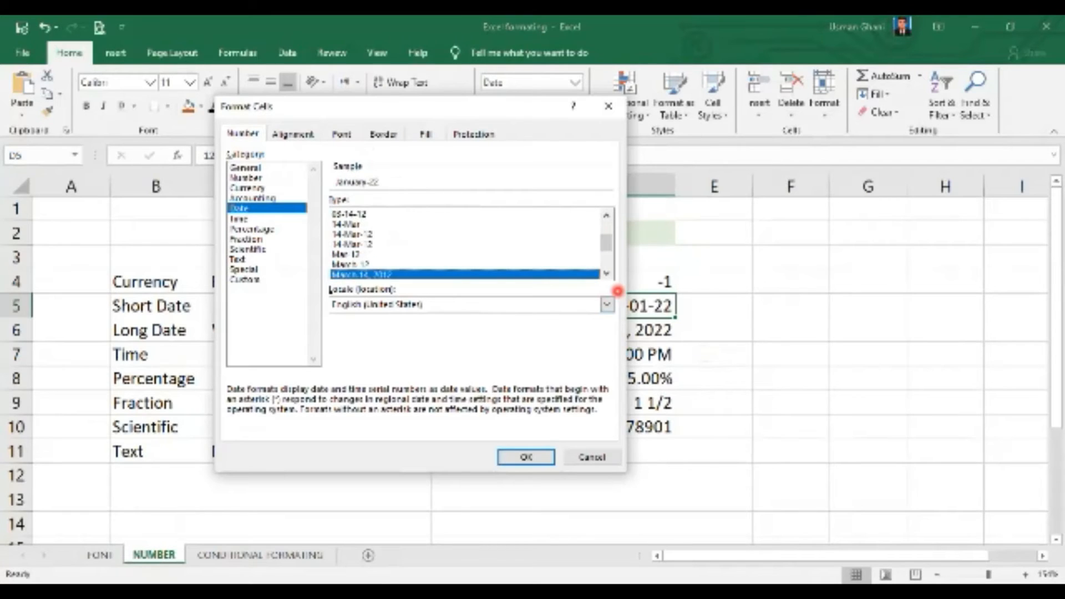
{"action": "key", "text": "Down"}
{"action": "key", "text": "Down"}
{"action": "key", "text": "Down"}
{"action": "key", "text": "Down"}
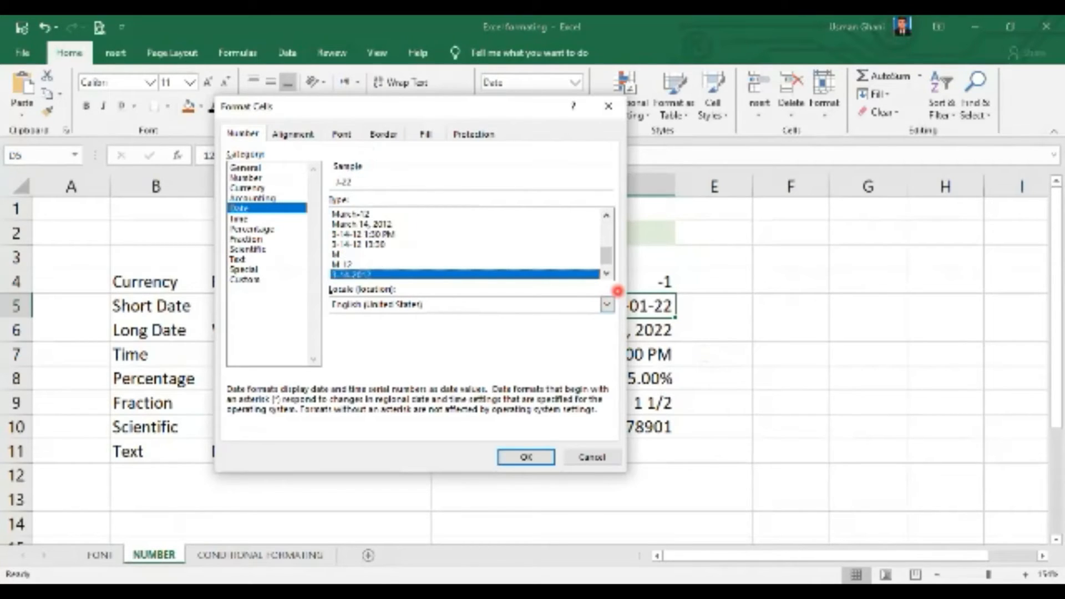
{"action": "key", "text": "Up"}
{"action": "key", "text": "Up"}
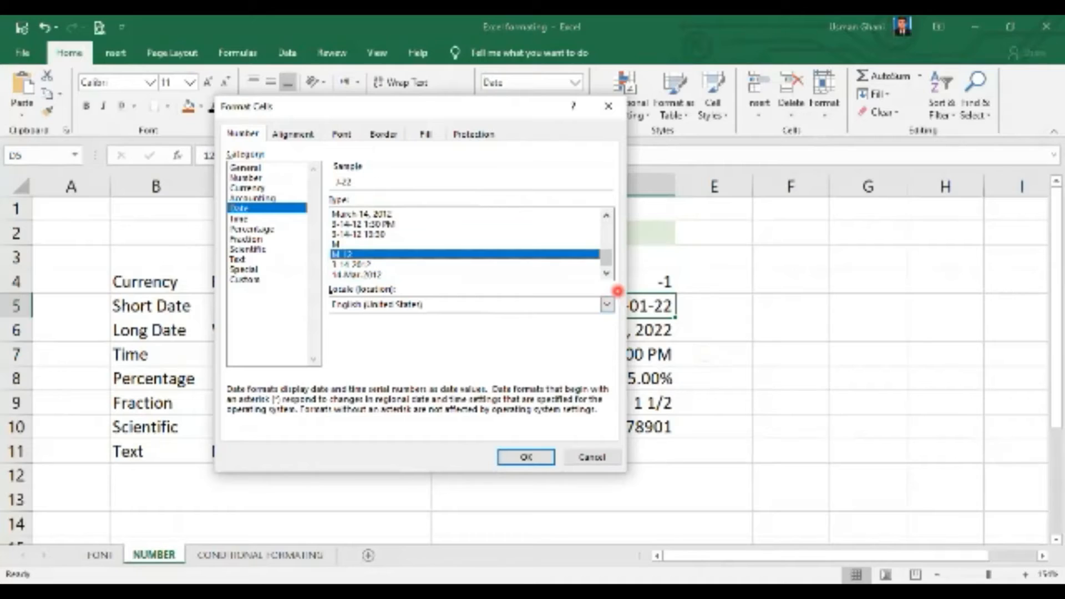
Step: Preview several custom format codes for cell D5 and apply [$-x-sysdate]dddd, mmmm dd, yyyy
{"action": "left_click", "coordinate": [245, 279]}
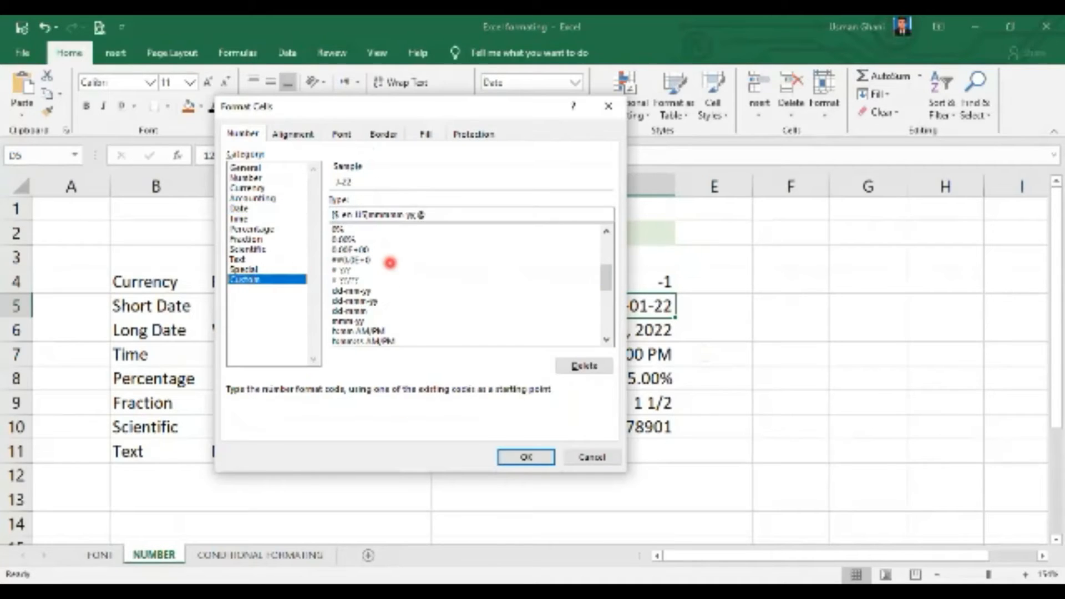
{"action": "left_click", "coordinate": [366, 291]}
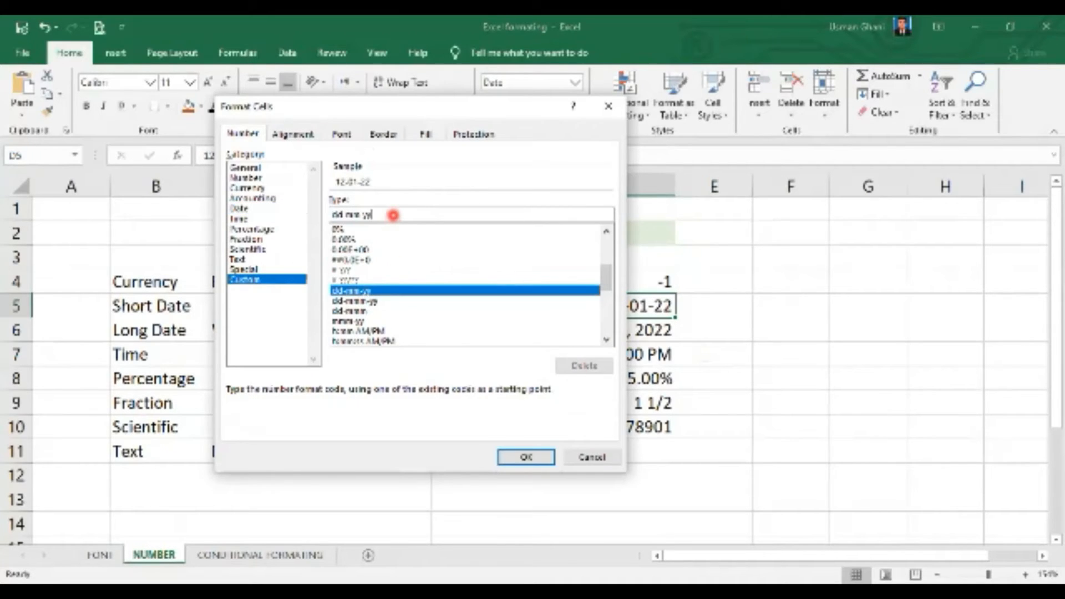
{"action": "left_click", "coordinate": [358, 301]}
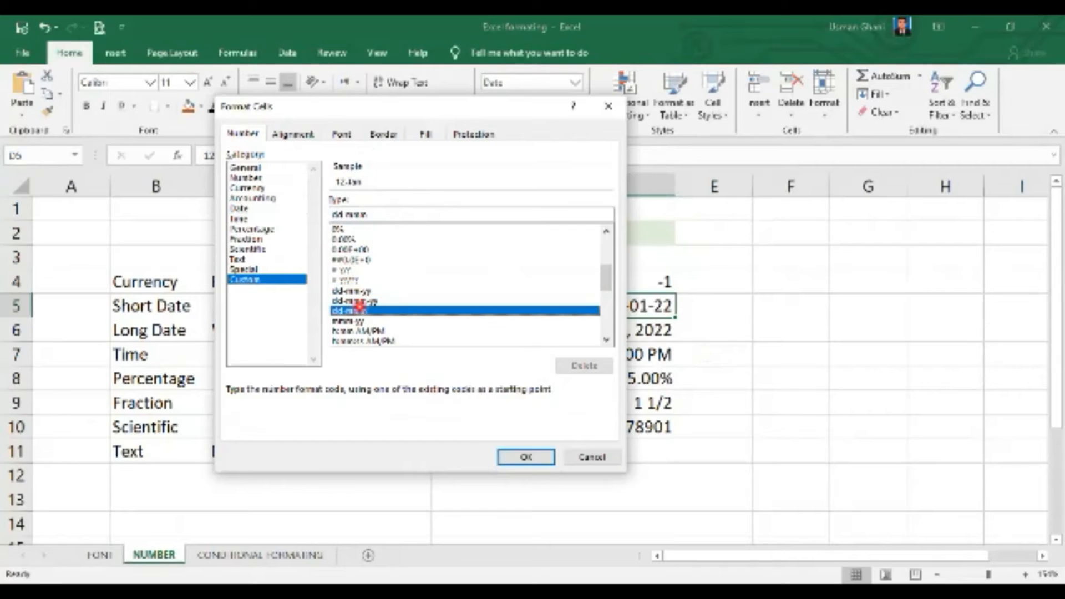
{"action": "key", "text": "Down"}
{"action": "key", "text": "Down"}
{"action": "key", "text": "Down"}
{"action": "key", "text": "Down"}
{"action": "key", "text": "Down"}
{"action": "key", "text": "Down"}
{"action": "key", "text": "Down"}
{"action": "key", "text": "Down"}
{"action": "key", "text": "Down"}
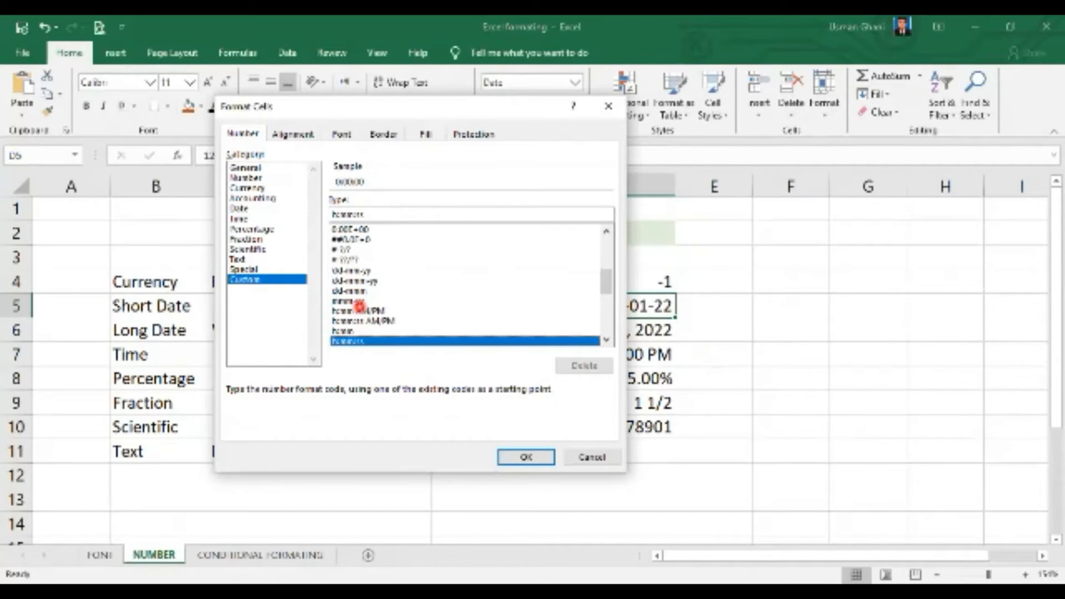
{"action": "key", "text": "Down"}
{"action": "key", "text": "Down"}
{"action": "key", "text": "Down"}
{"action": "key", "text": "Down"}
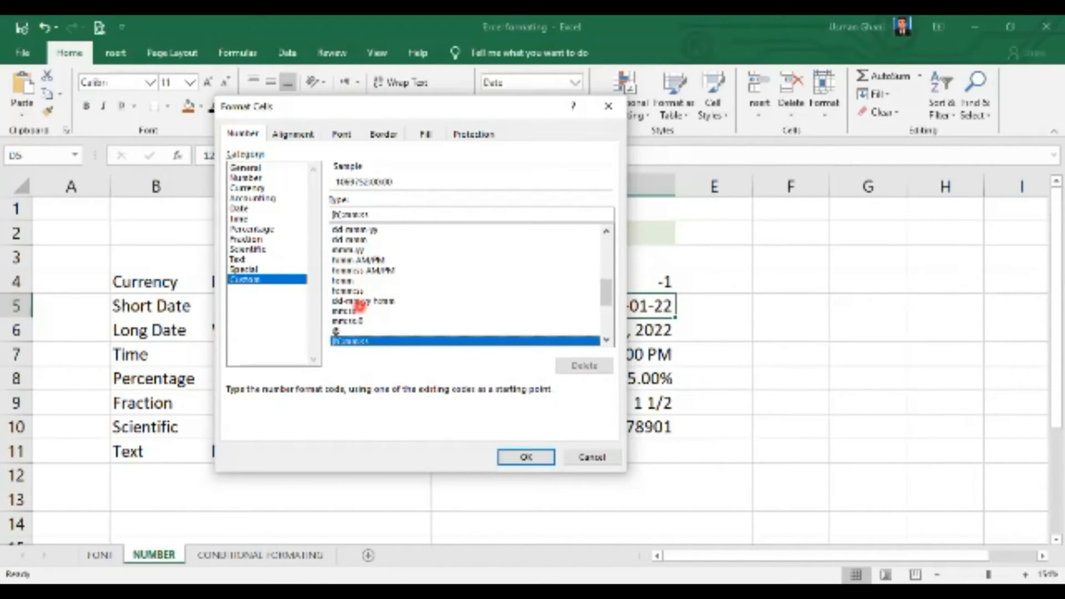
{"action": "key", "text": "Down"}
{"action": "key", "text": "Down"}
{"action": "key", "text": "Down"}
{"action": "key", "text": "Down"}
{"action": "key", "text": "Down"}
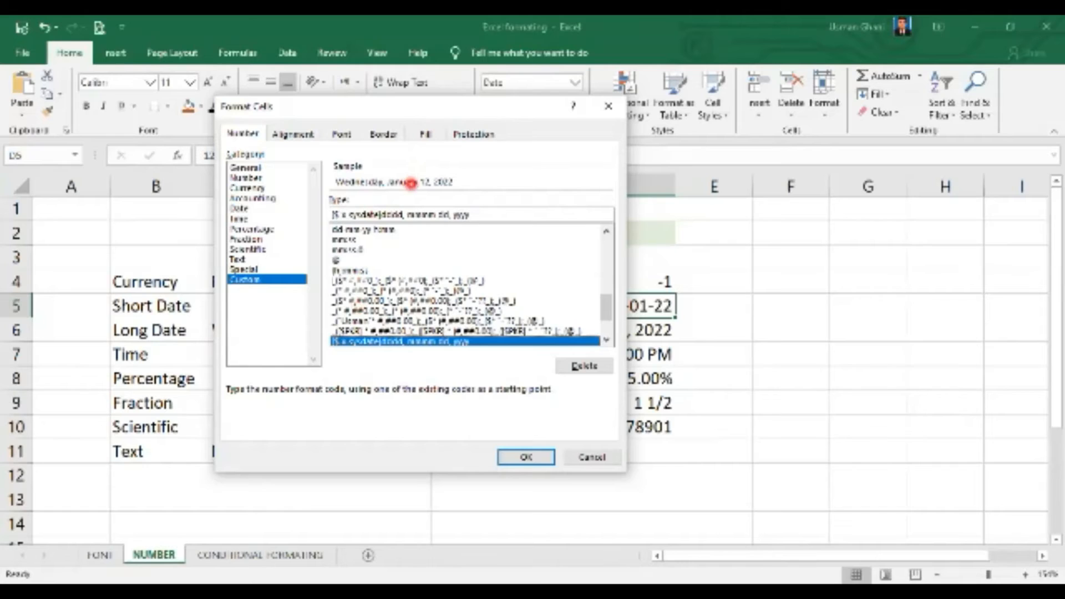
{"action": "left_click", "coordinate": [533, 455]}
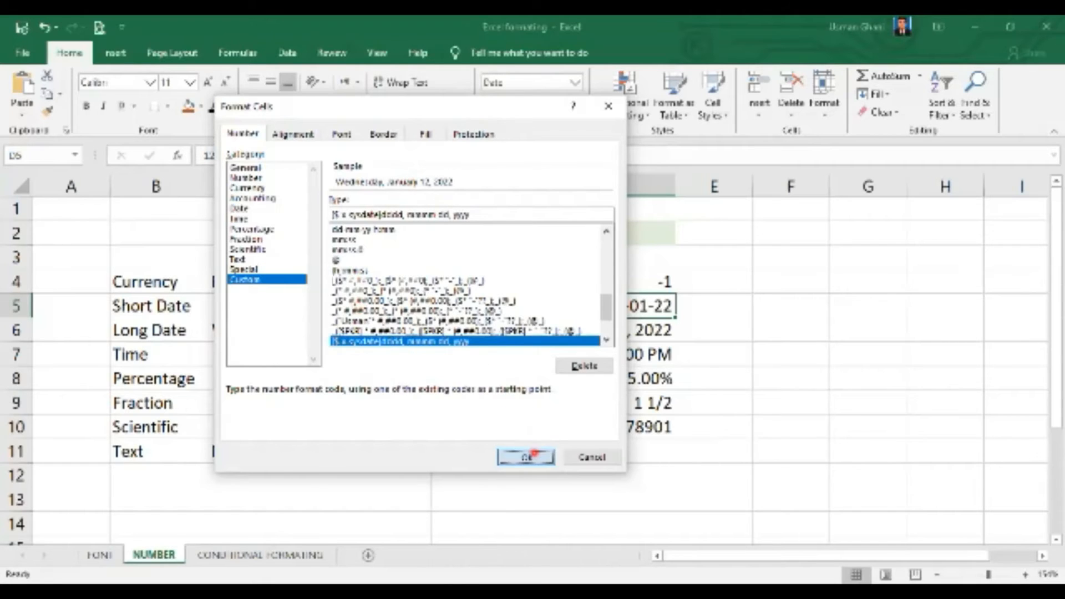
Step: Undo the last date format change on cell D5
{"action": "left_click", "coordinate": [537, 331]}
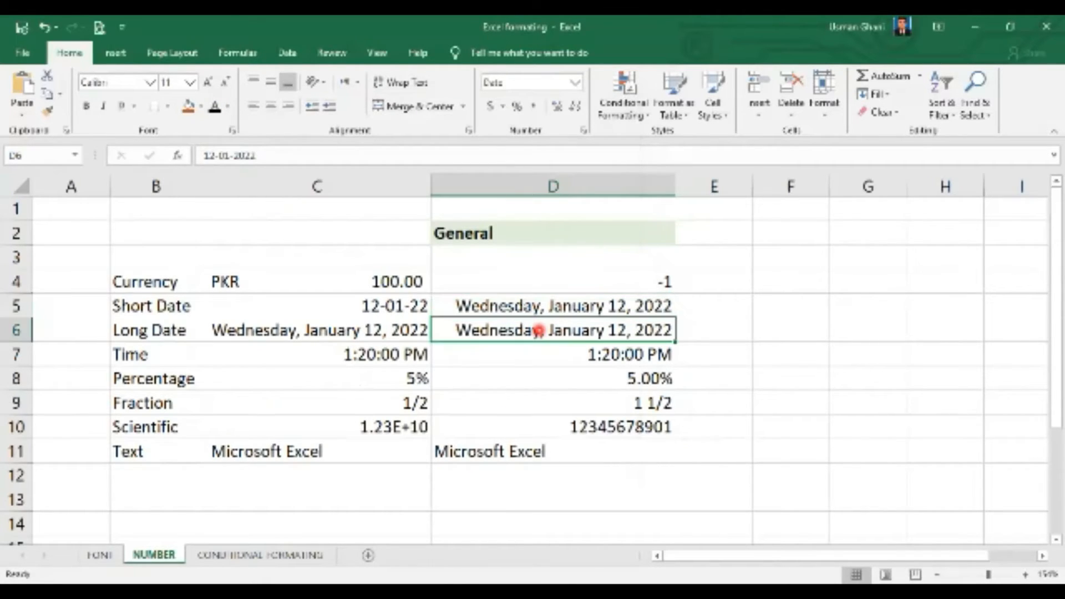
{"action": "key", "text": "Up"}
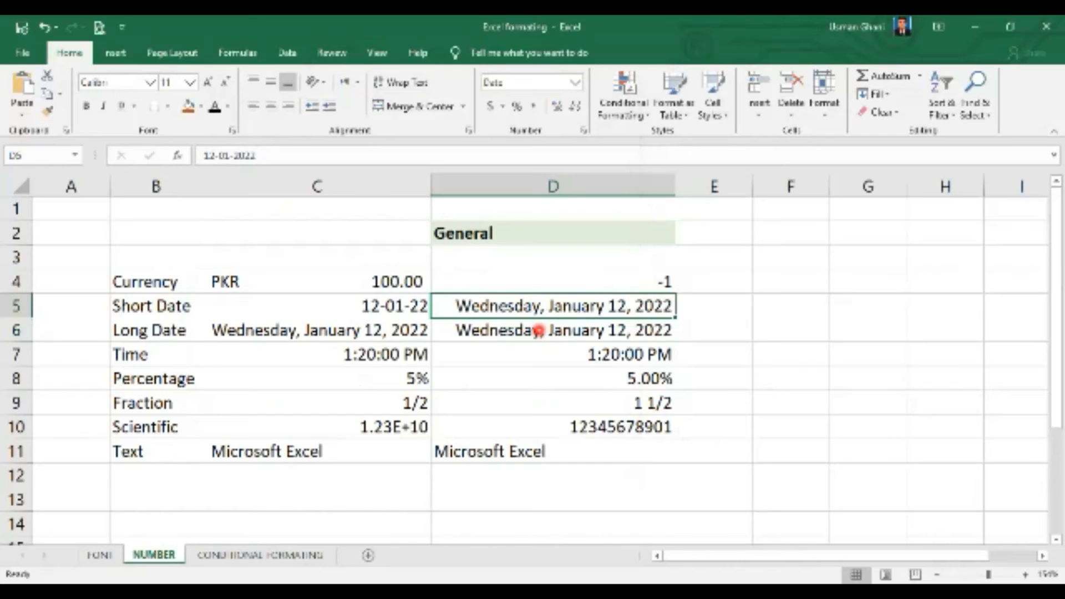
{"action": "key", "text": "ctrl+z"}
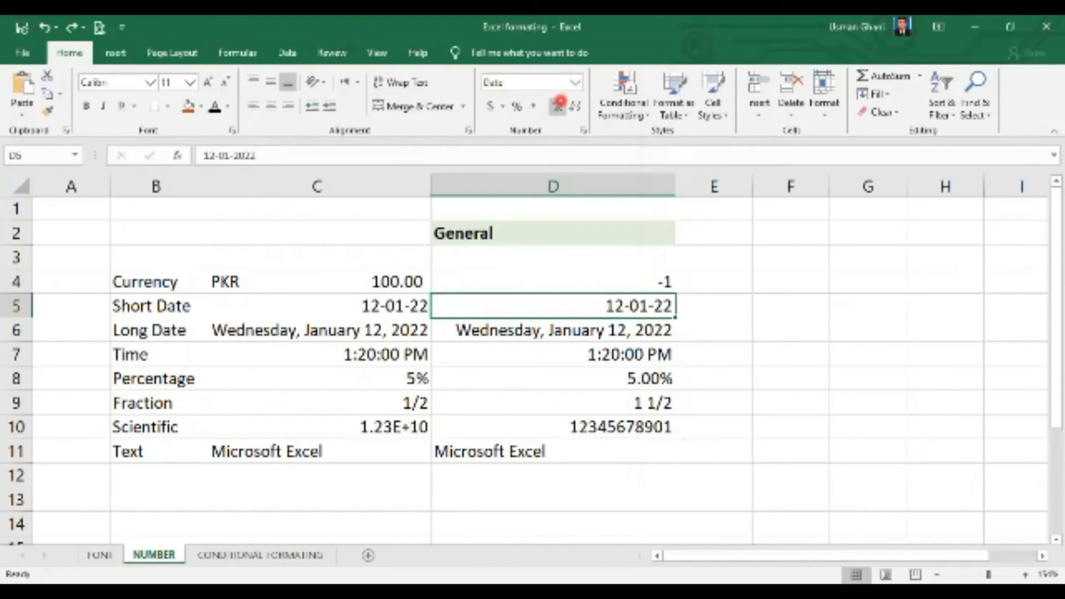
Step: Enter the custom number format code dd, mmm, yyyy, dddd for cell D5
{"action": "left_click", "coordinate": [575, 83]}
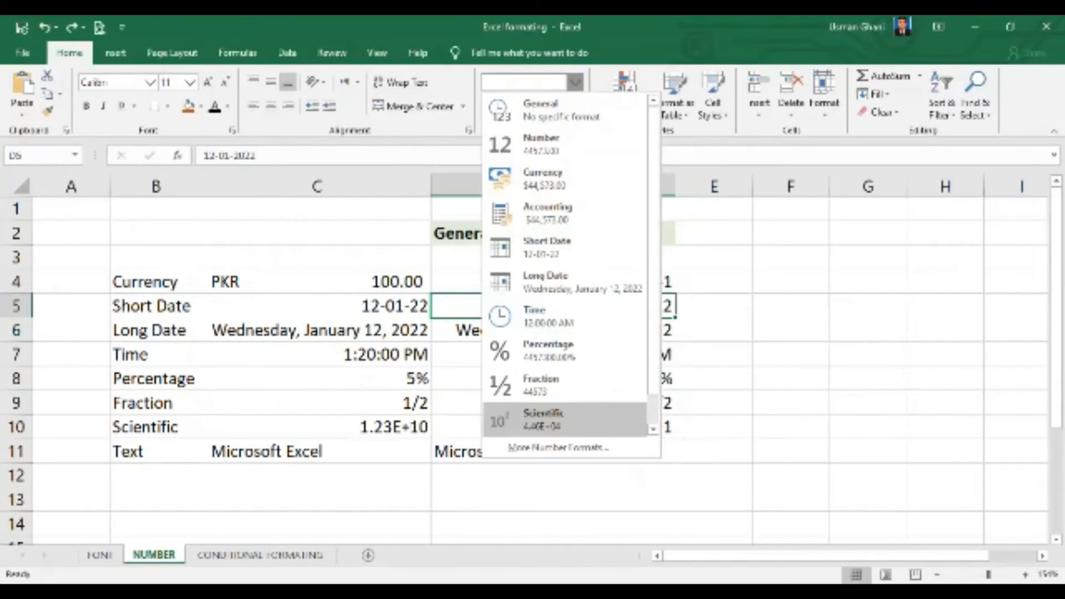
{"action": "left_click", "coordinate": [558, 443]}
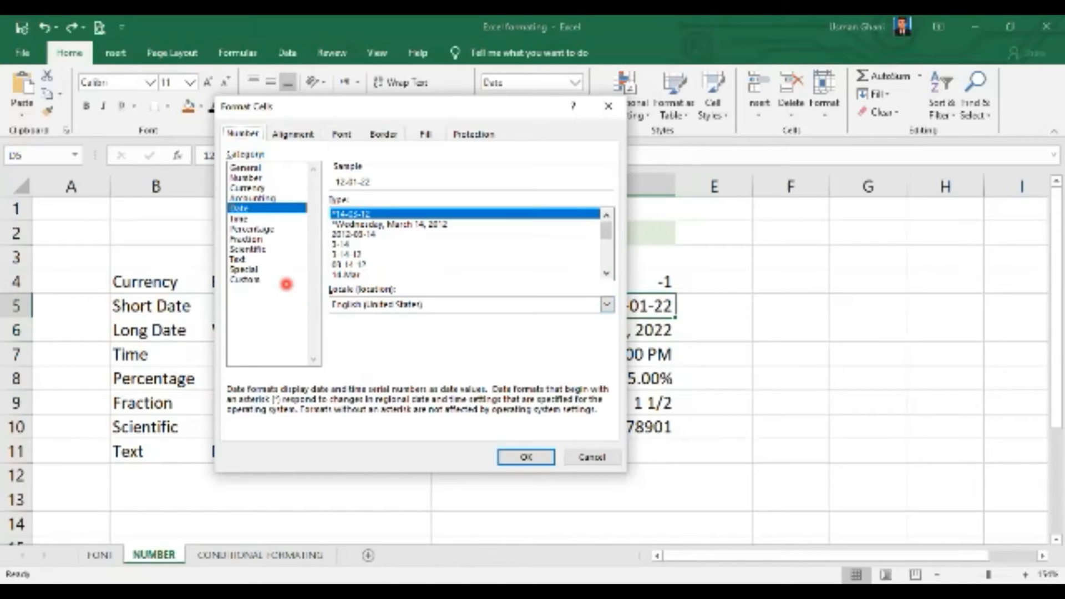
{"action": "left_click", "coordinate": [248, 279]}
{"action": "left_click_drag", "start_coordinate": [369, 217], "coordinate": [279, 219]}
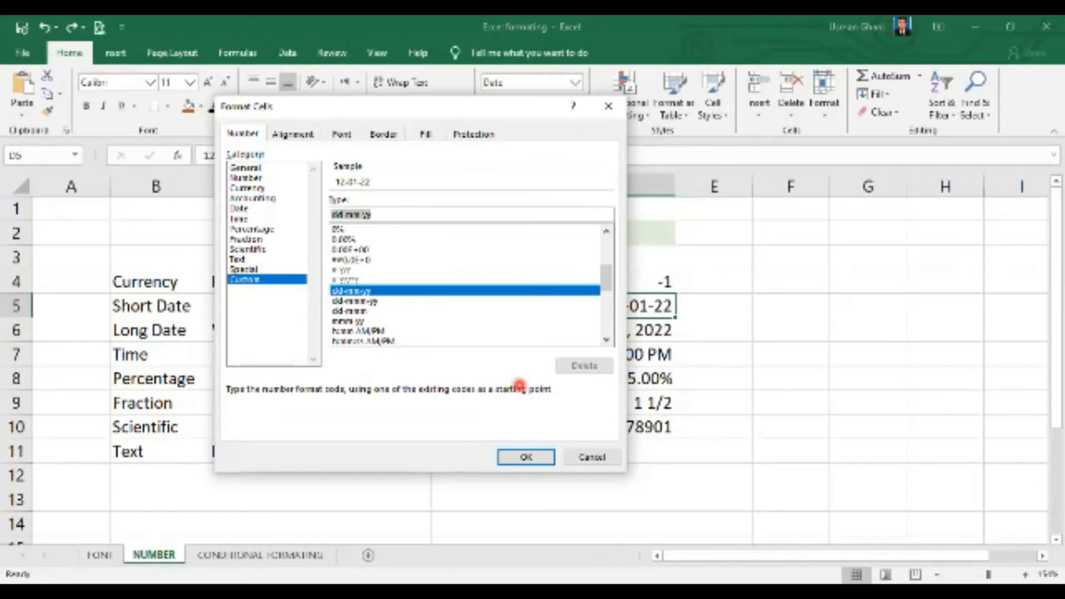
{"action": "type", "text": "dd"}
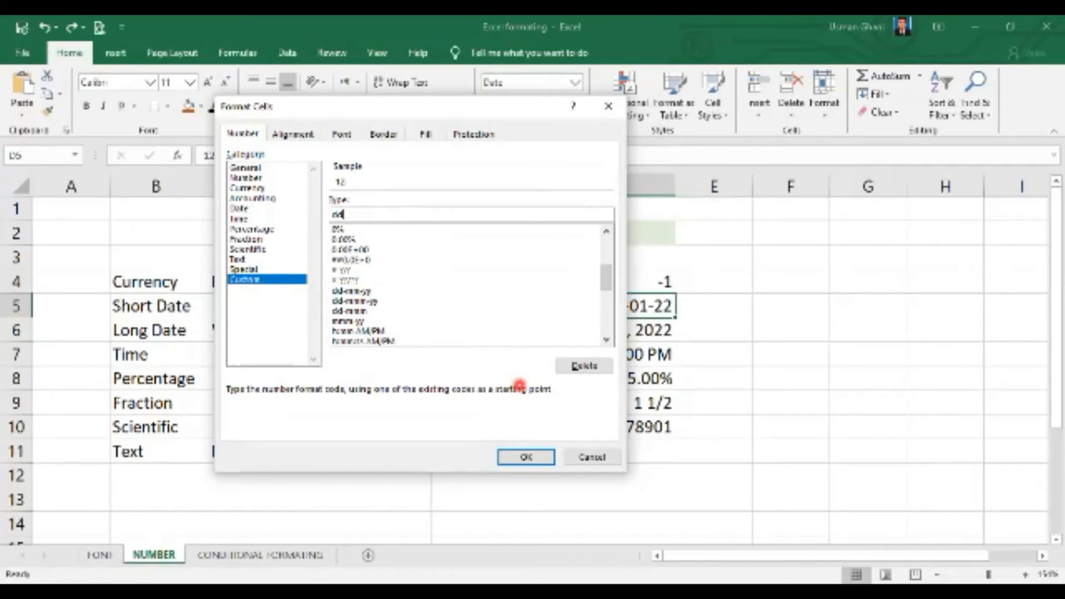
{"action": "type", "text": "/"}
{"action": "key", "text": "BackSpace"}
{"action": "type", "text": ", mmm"}
{"action": "type", "text": ", yy"}
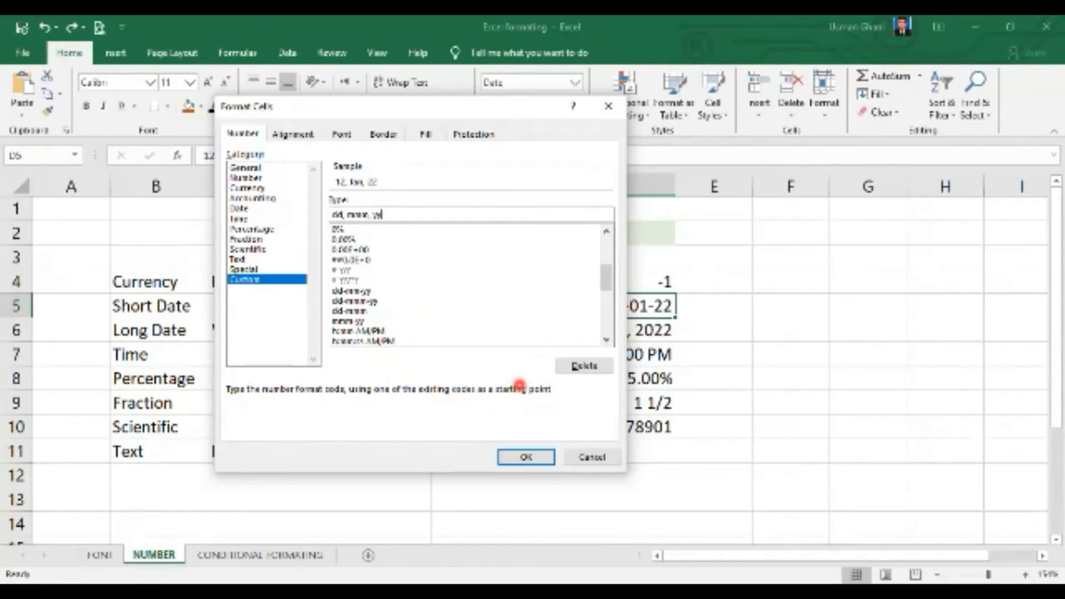
{"action": "type", "text": "y"}
{"action": "type", "text": "."}
{"action": "type", "text": " dddd"}
{"action": "type", "text": "d"}
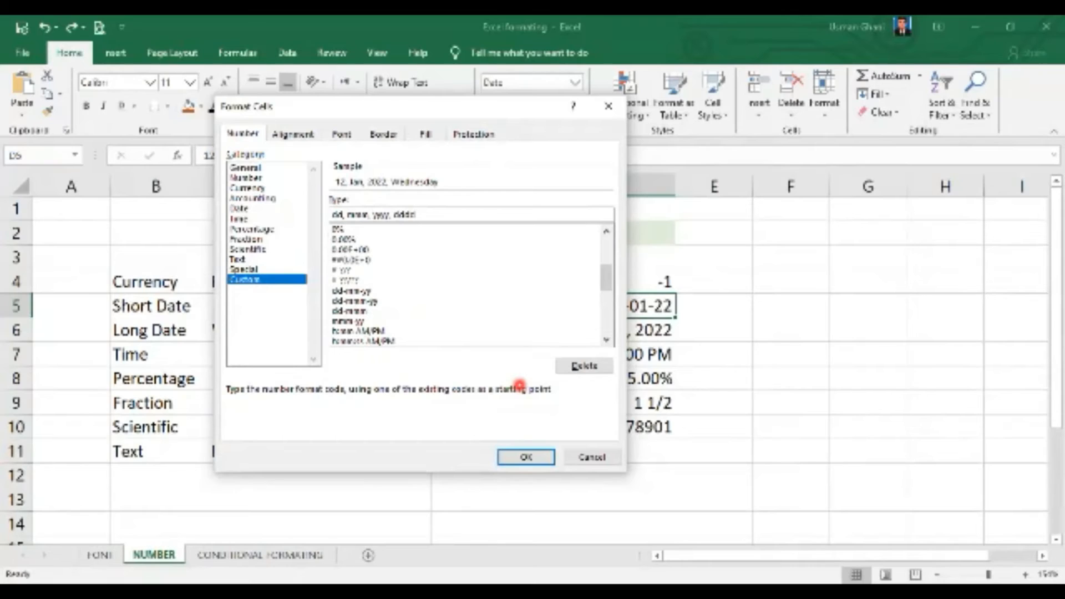
Step: Rework the custom format code to dd-mmm-yyyy, removing the weekday part and replacing the commas with hyphens
{"action": "key", "text": "BackSpace"}
{"action": "key", "text": "BackSpace"}
{"action": "key", "text": "BackSpace"}
{"action": "key", "text": "BackSpace"}
{"action": "key", "text": "BackSpace"}
{"action": "key", "text": "BackSpace"}
{"action": "key", "text": "BackSpace"}
{"action": "key", "text": "BackSpace"}
{"action": "type", "text": "/"}
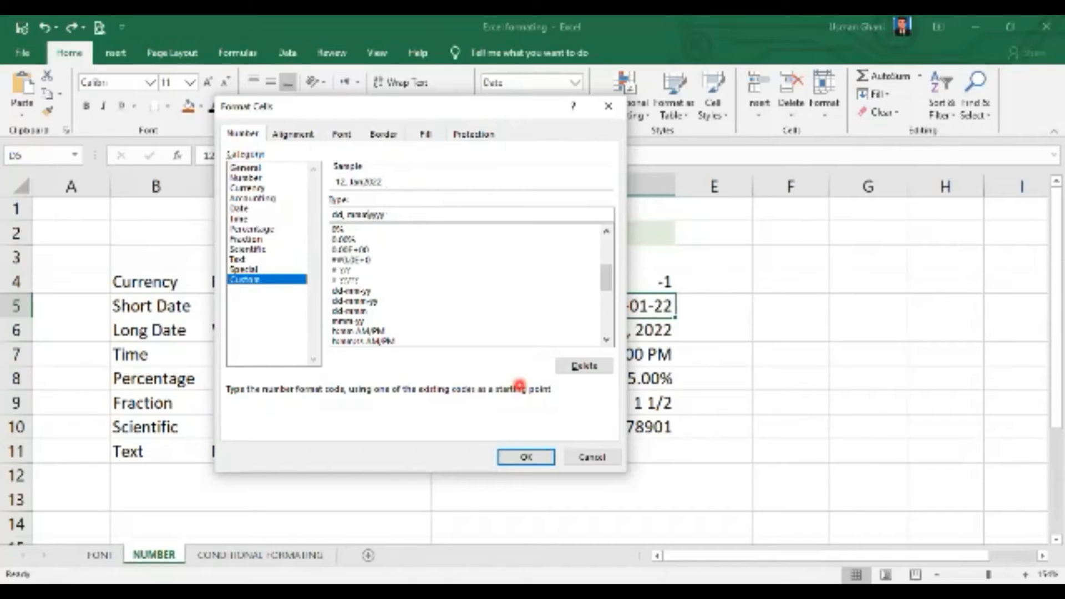
{"action": "key", "text": "BackSpace"}
{"action": "type", "text": "-"}
{"action": "key", "text": "Left"}
{"action": "key", "text": "Left"}
{"action": "key", "text": "Left"}
{"action": "key", "text": "BackSpace"}
{"action": "key", "text": "BackSpace"}
{"action": "type", "text": "-"}
{"action": "key", "text": "BackSpace"}
{"action": "type", "text": "-"}
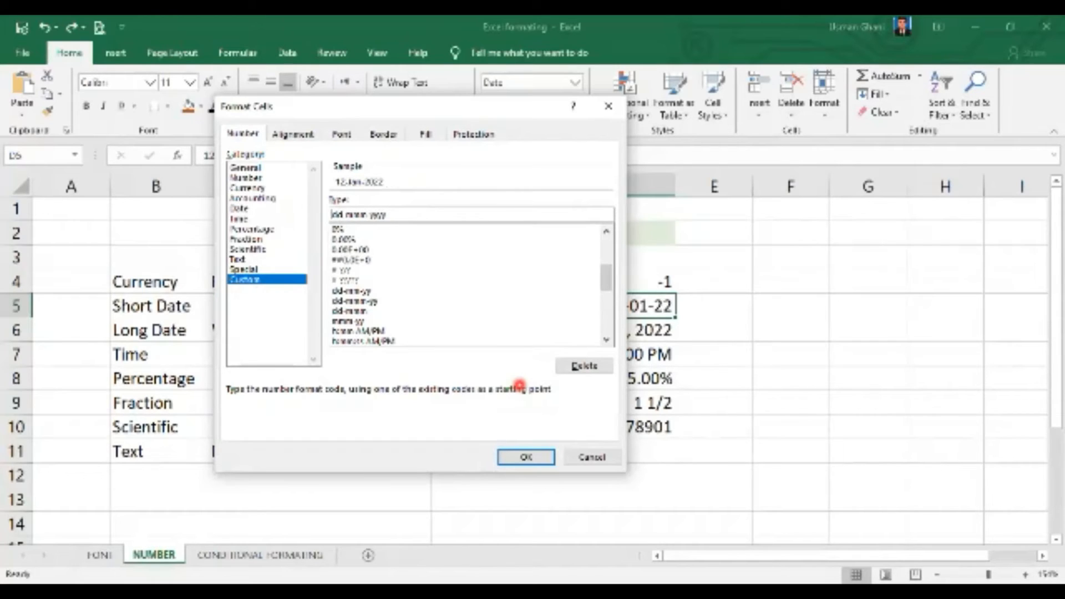
Step: Prefix the custom code with the short weekday so it reads ddd,dd-mmm-yyyy, and apply it to cell D5
{"action": "type", "text": "dd"}
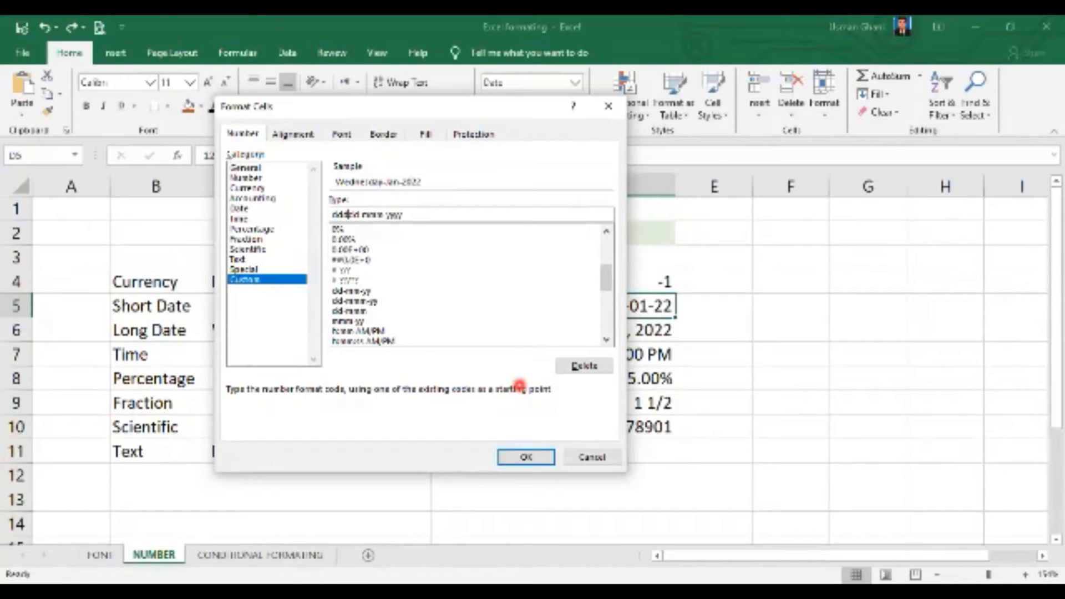
{"action": "type", "text": "d,"}
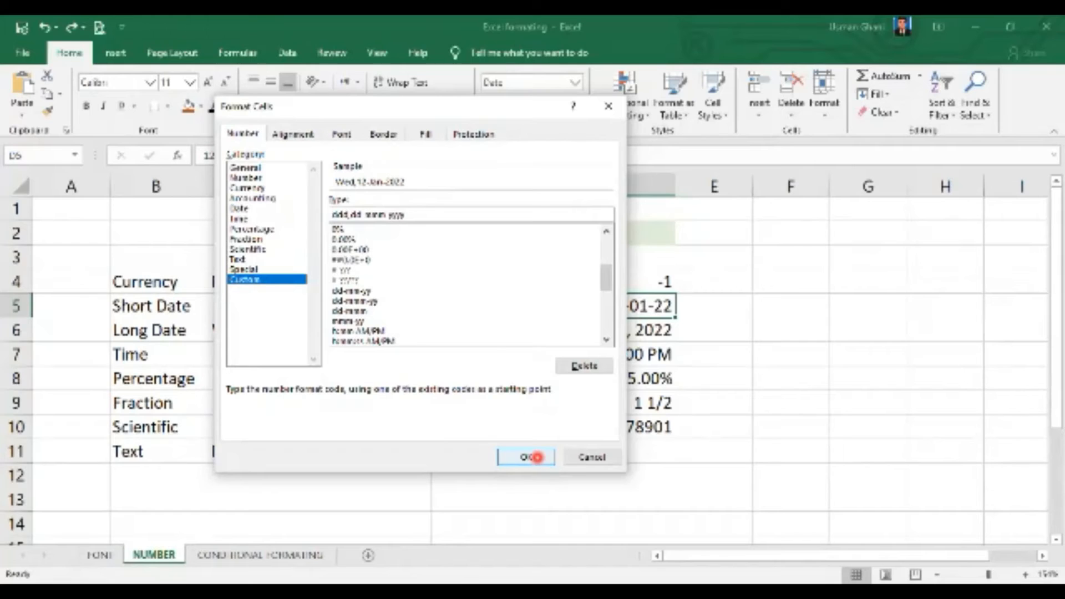
{"action": "left_click", "coordinate": [536, 457]}
{"action": "left_click", "coordinate": [624, 331]}
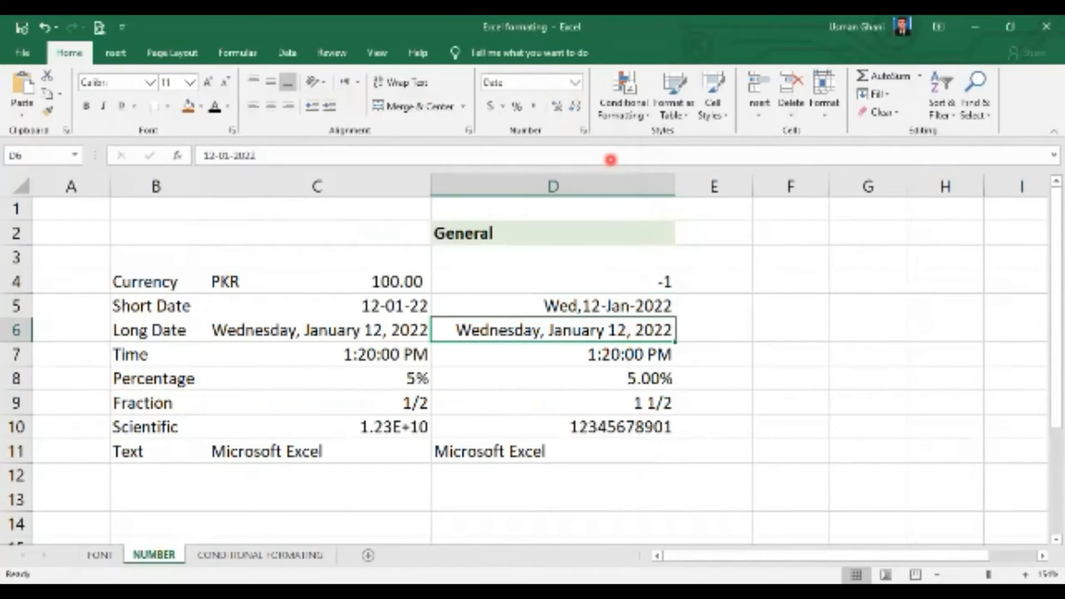
{"action": "key", "text": "ctrl+1"}
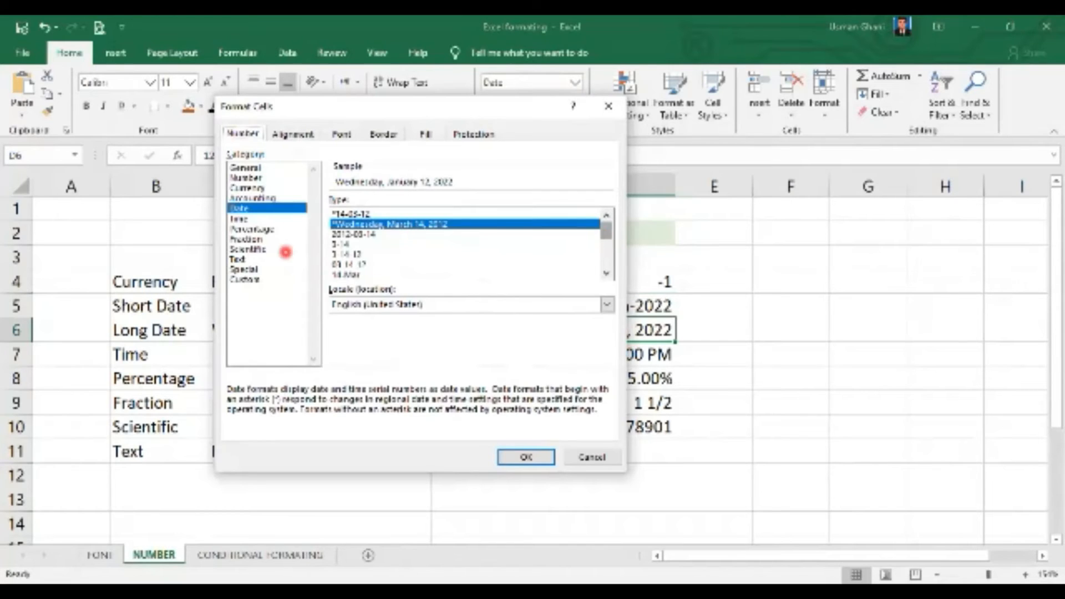
{"action": "left_click", "coordinate": [242, 219]}
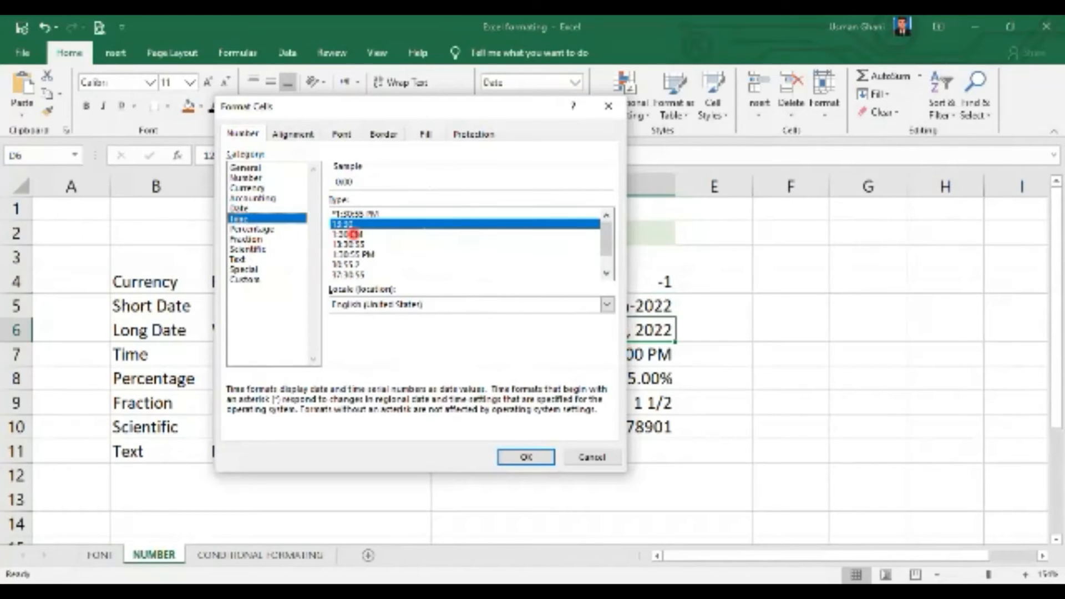
{"action": "left_click", "coordinate": [363, 234]}
{"action": "left_click", "coordinate": [361, 224]}
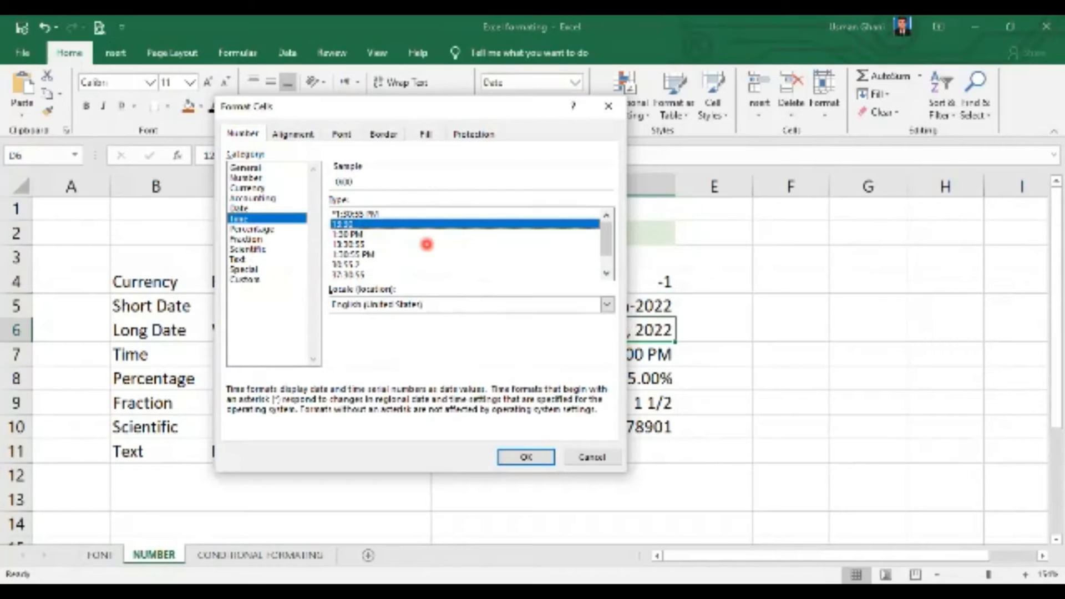
{"action": "left_click", "coordinate": [364, 244]}
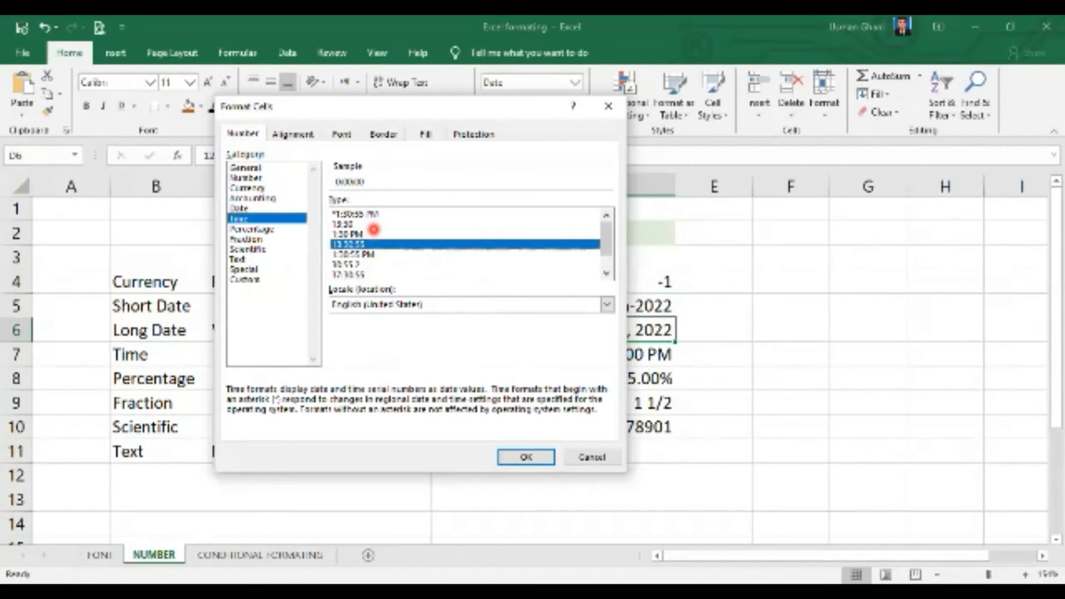
{"action": "left_click", "coordinate": [592, 457]}
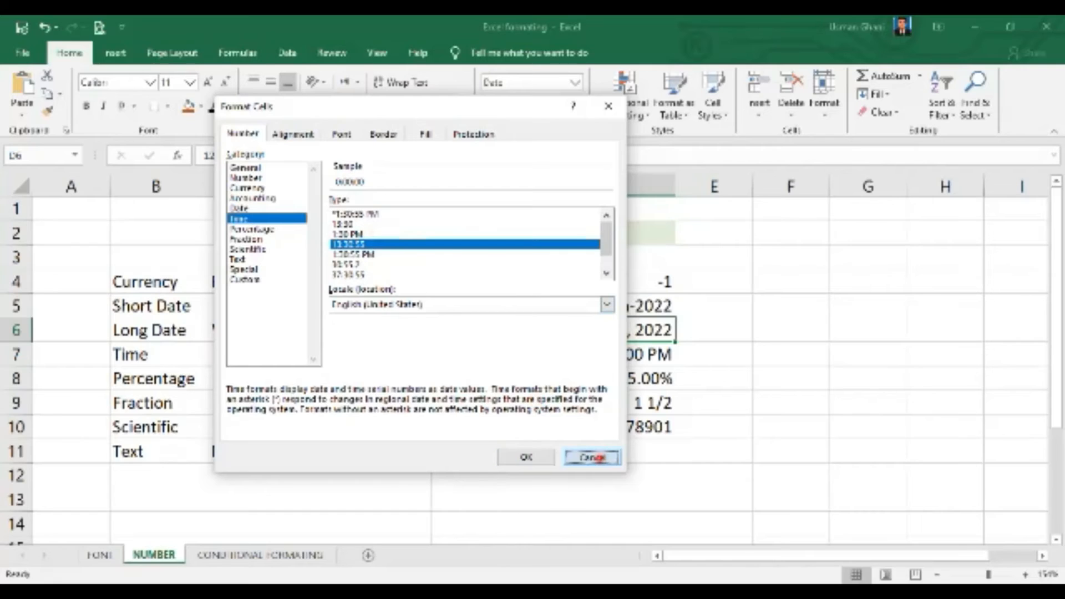
Step: Preview the Time format types for cell D7, from 13:30 through the combined date and time types
{"action": "left_click", "coordinate": [625, 356]}
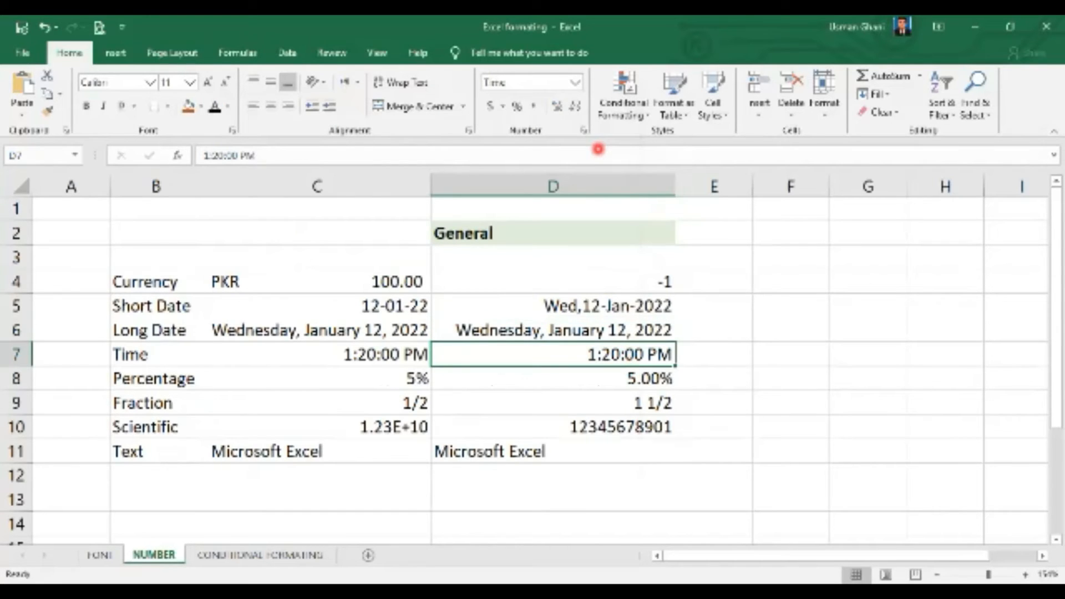
{"action": "key", "text": "ctrl+1"}
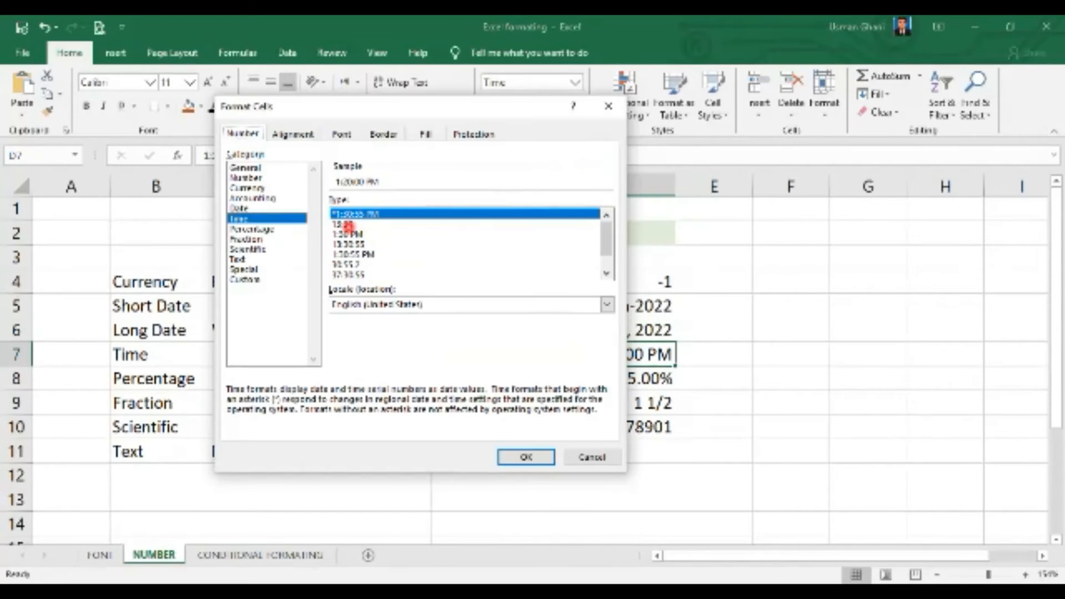
{"action": "left_click", "coordinate": [349, 224]}
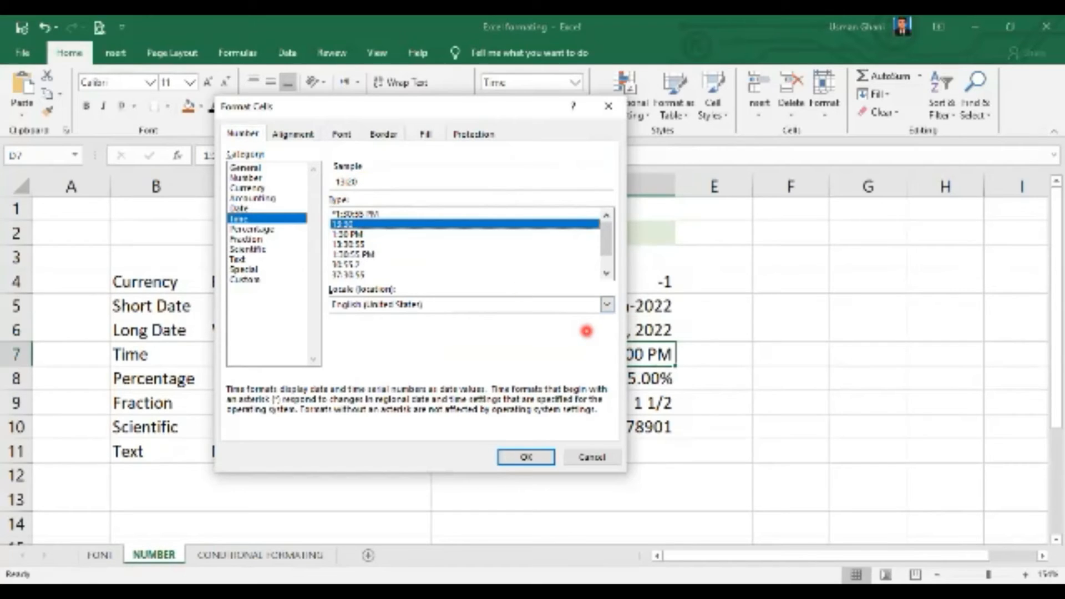
{"action": "key", "text": "Down"}
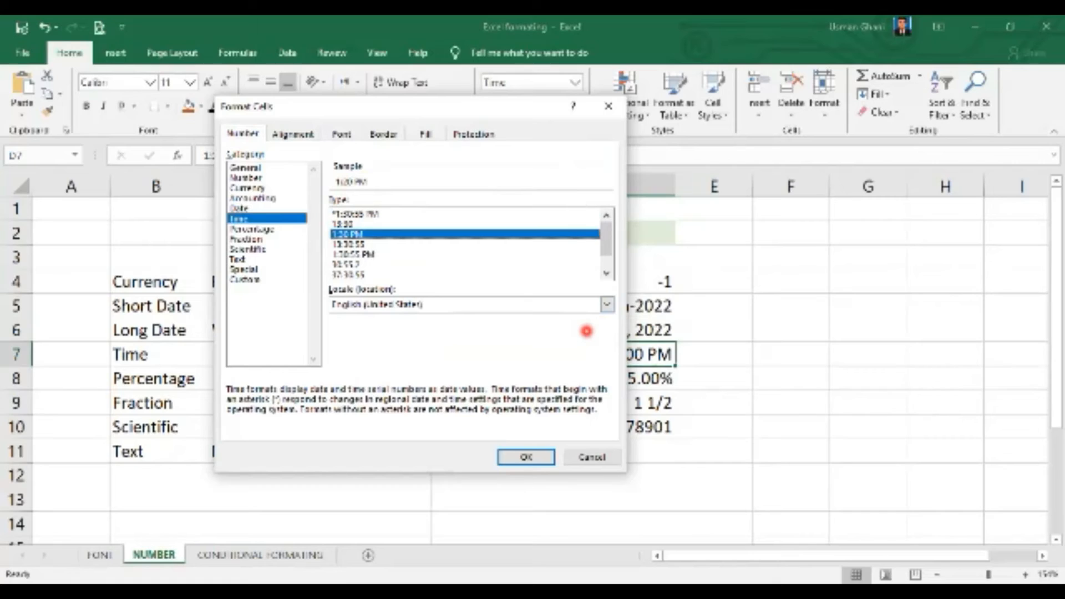
{"action": "key", "text": "Down"}
{"action": "key", "text": "Down"}
{"action": "key", "text": "Down"}
{"action": "key", "text": "Down"}
{"action": "key", "text": "Down"}
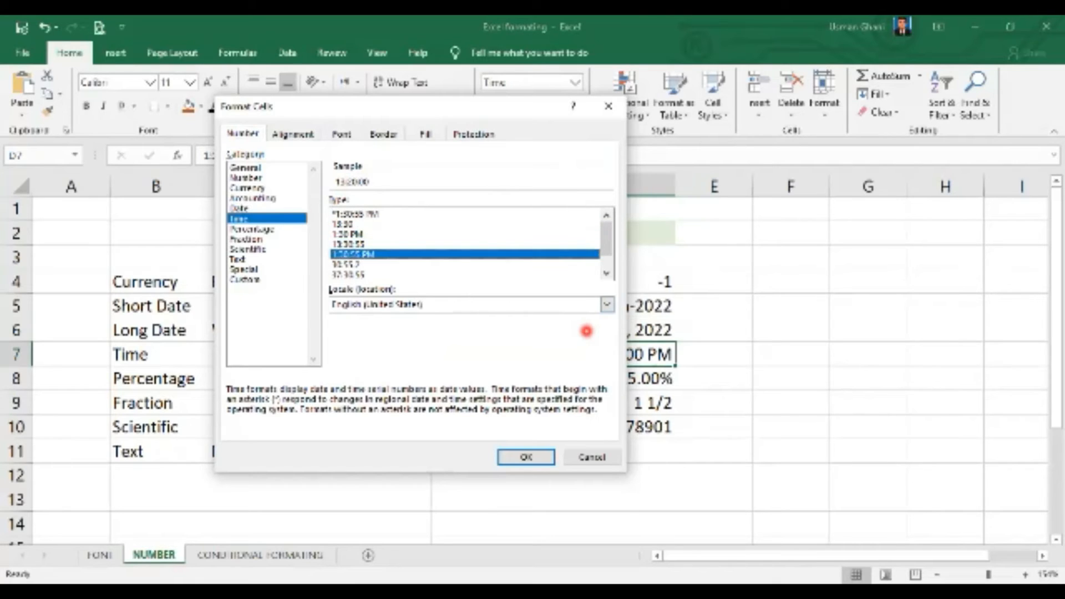
{"action": "key", "text": "Down"}
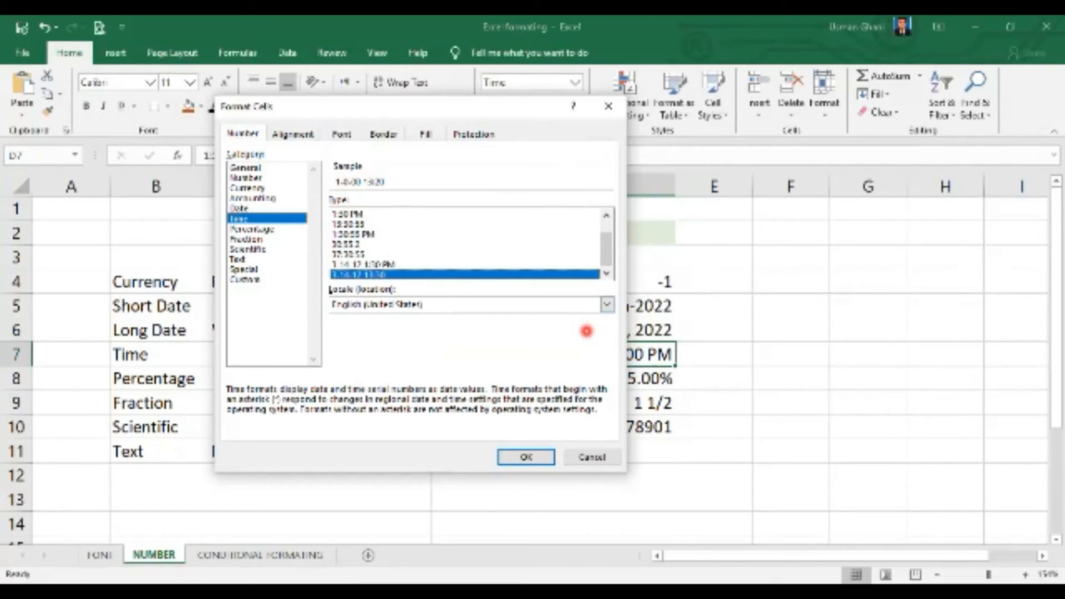
{"action": "key", "text": "Up"}
{"action": "key", "text": "Down"}
{"action": "key", "text": "Up"}
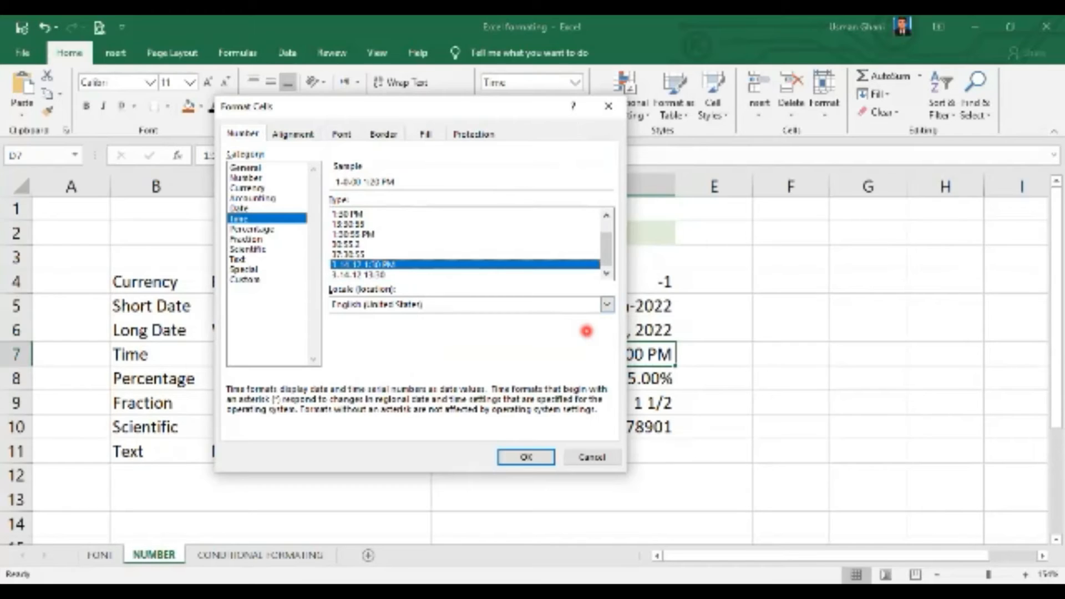
{"action": "key", "text": "Down"}
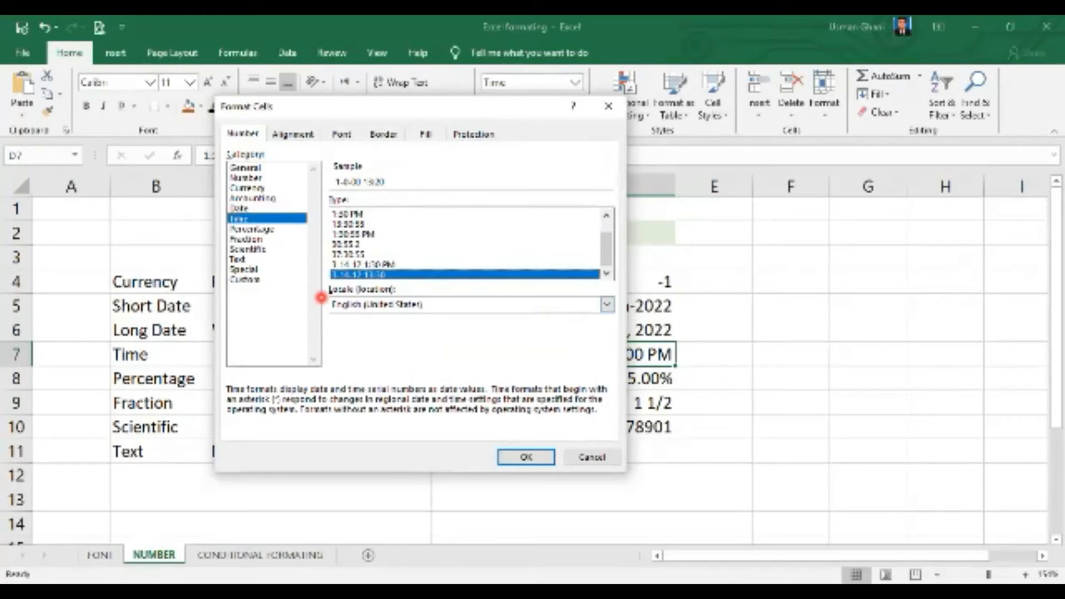
Step: Preview the Percentage, Fraction, Scientific, Text, Special and Custom categories for cell D7, and leave without applying any
{"action": "left_click", "coordinate": [256, 238]}
{"action": "left_click", "coordinate": [258, 229]}
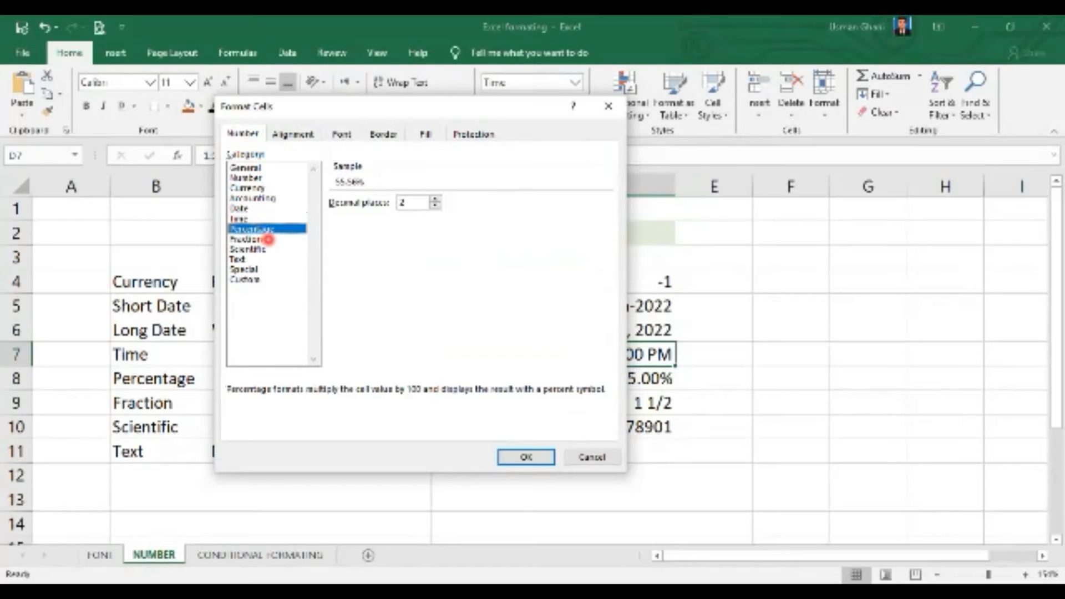
{"action": "left_click", "coordinate": [264, 239]}
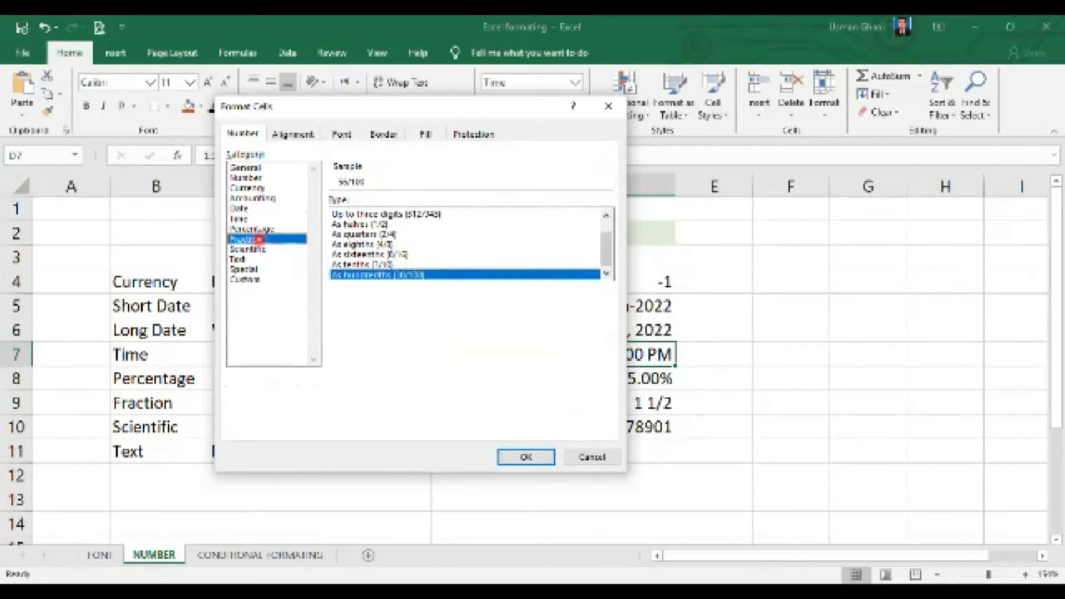
{"action": "left_click", "coordinate": [259, 250]}
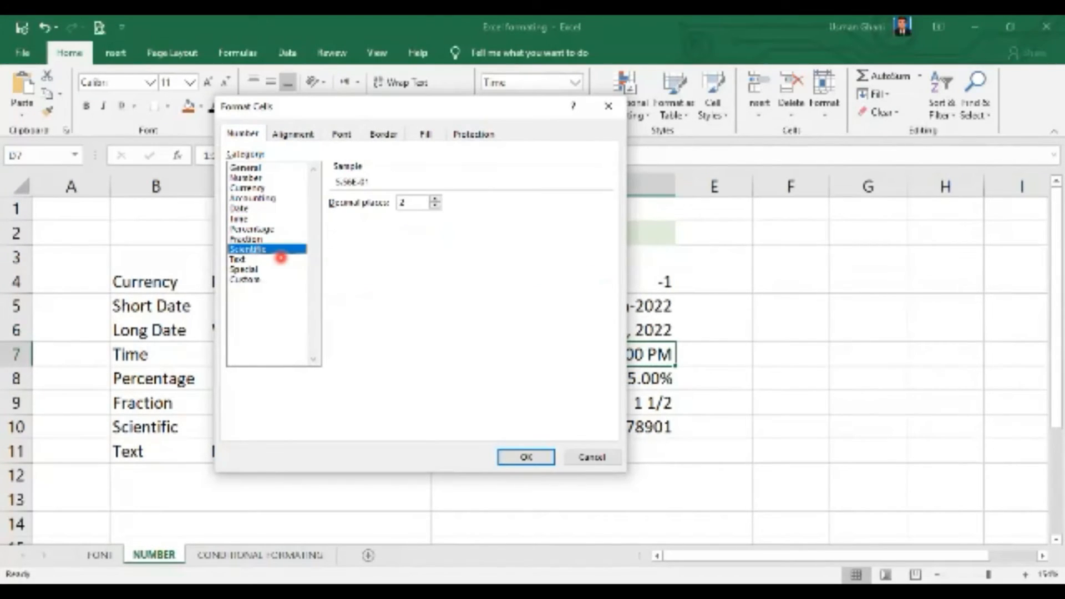
{"action": "left_click", "coordinate": [253, 261]}
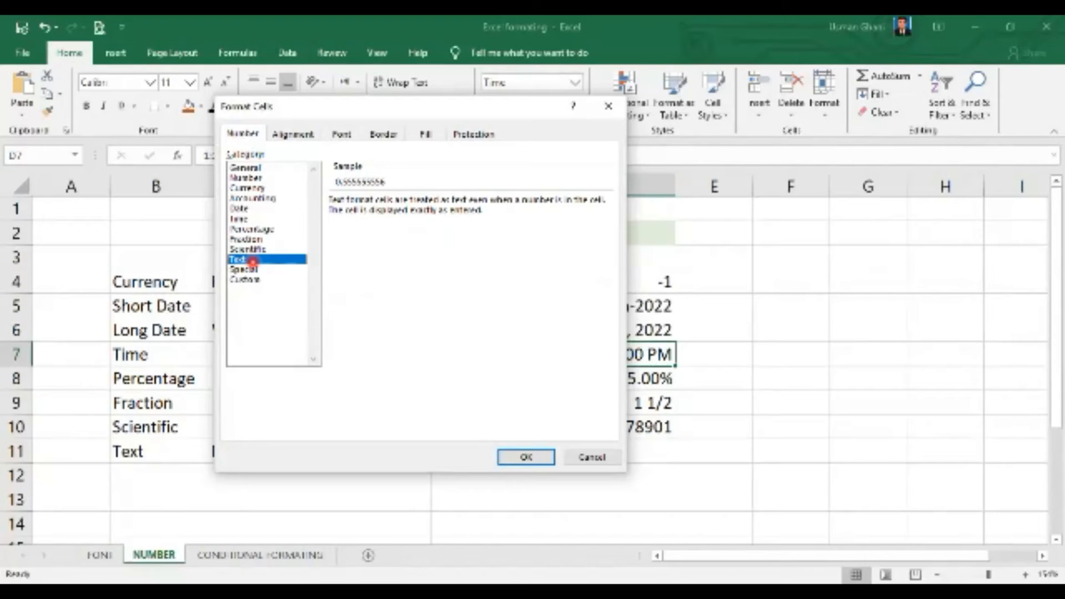
{"action": "left_click", "coordinate": [264, 270]}
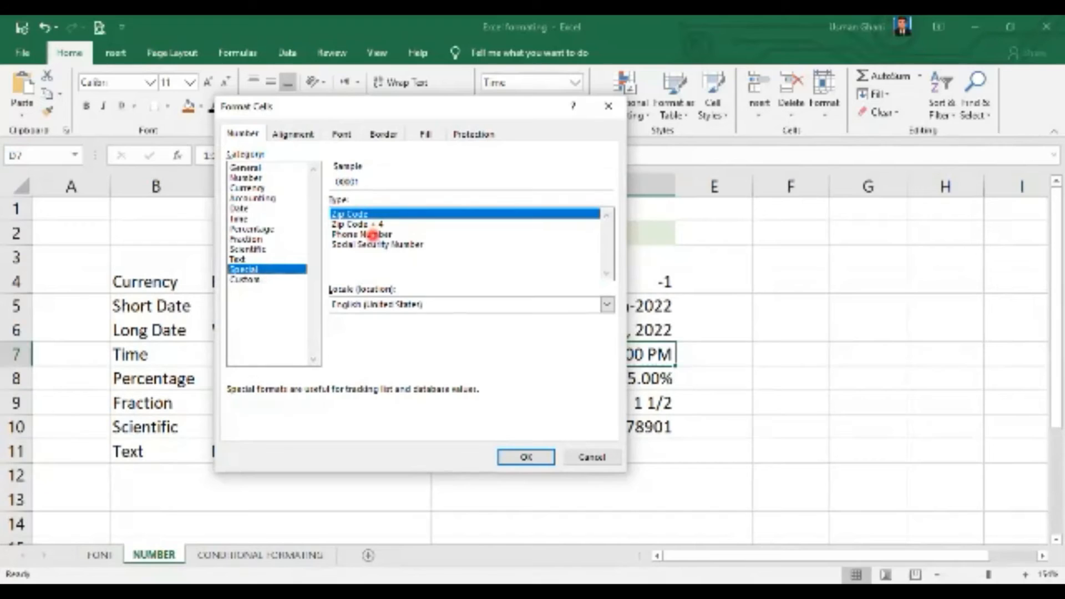
{"action": "left_click", "coordinate": [275, 281]}
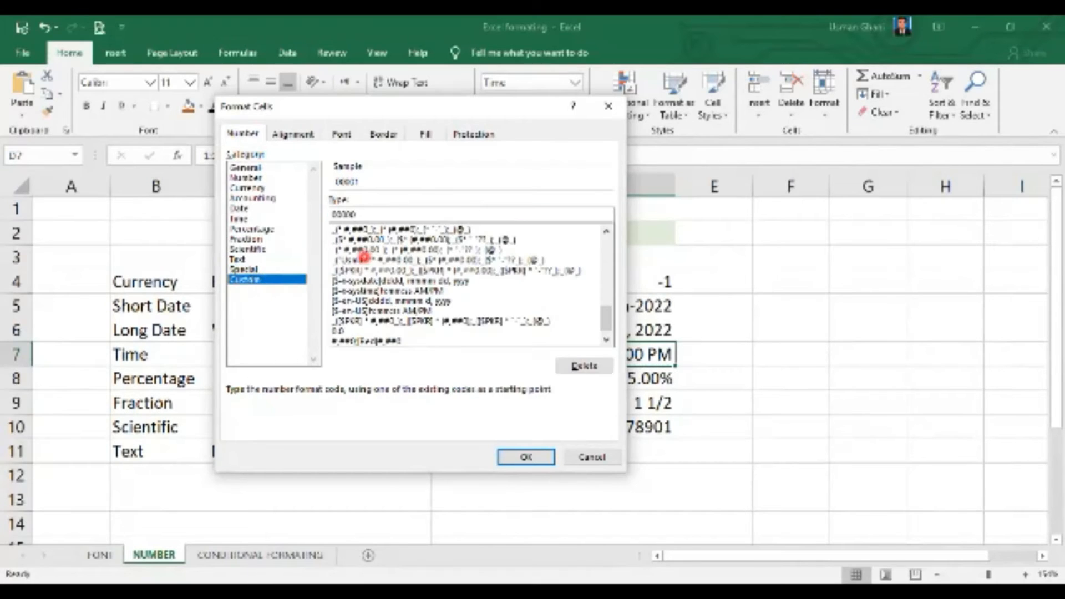
{"action": "left_click_drag", "start_coordinate": [609, 309], "coordinate": [613, 228]}
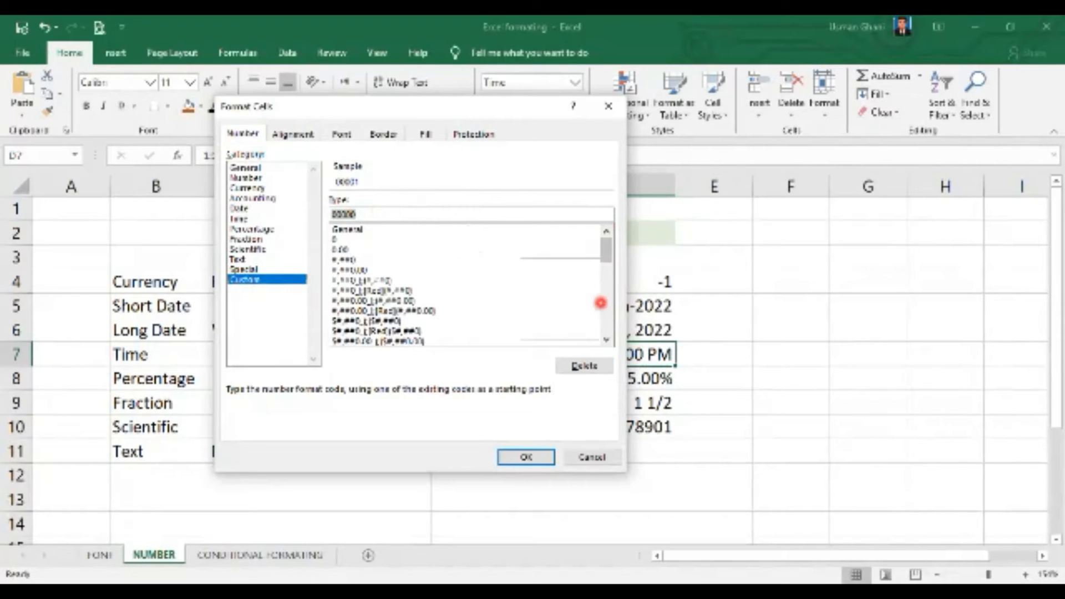
{"action": "left_click", "coordinate": [590, 458]}
{"action": "left_click", "coordinate": [587, 469]}
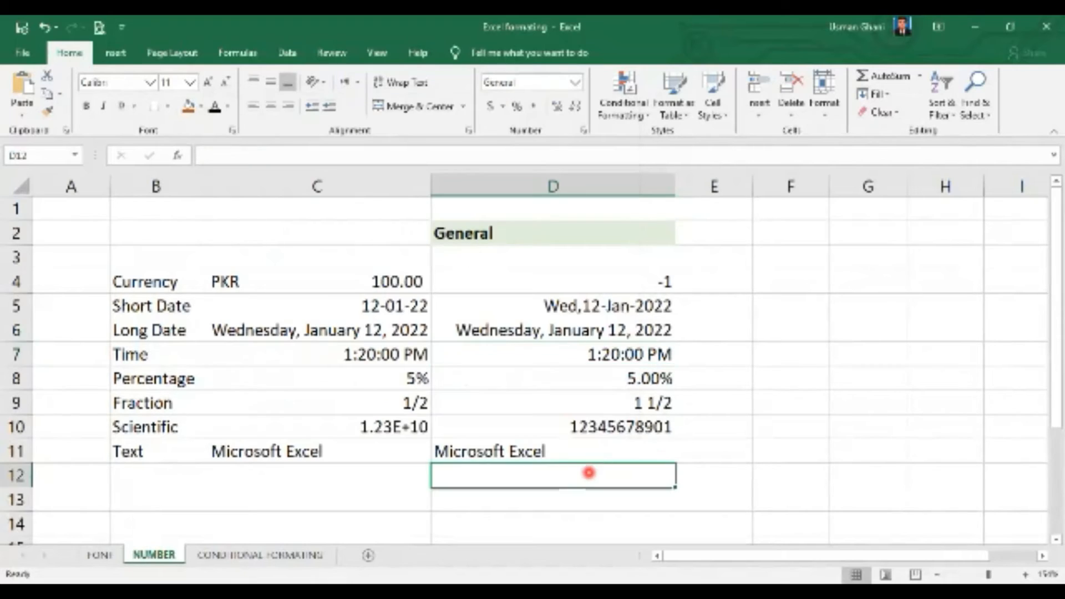
{"action": "left_click", "coordinate": [523, 444]}
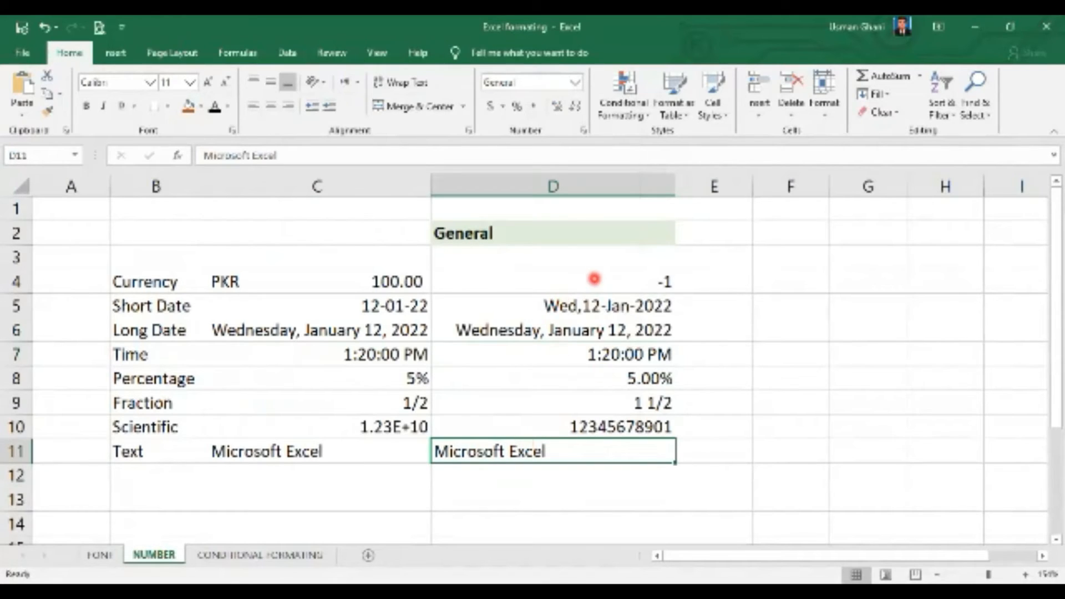
{"action": "left_click", "coordinate": [602, 380]}
Step: Start a custom number format for cell D4 by placing an opening quotation mark before the #,##0 code
{"action": "left_click", "coordinate": [593, 278]}
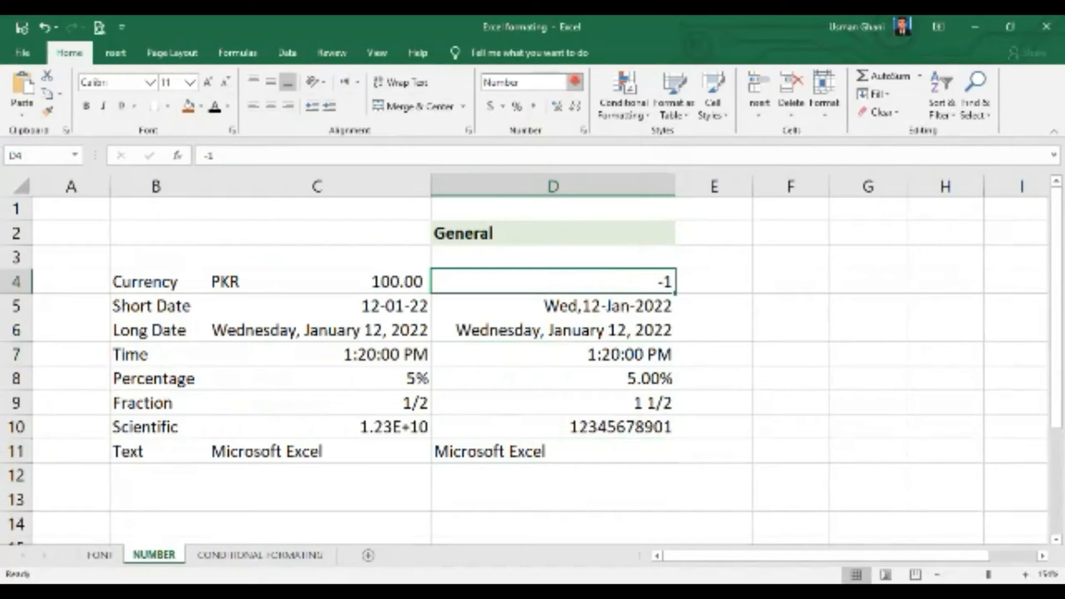
{"action": "left_click", "coordinate": [575, 82]}
{"action": "left_click", "coordinate": [719, 344]}
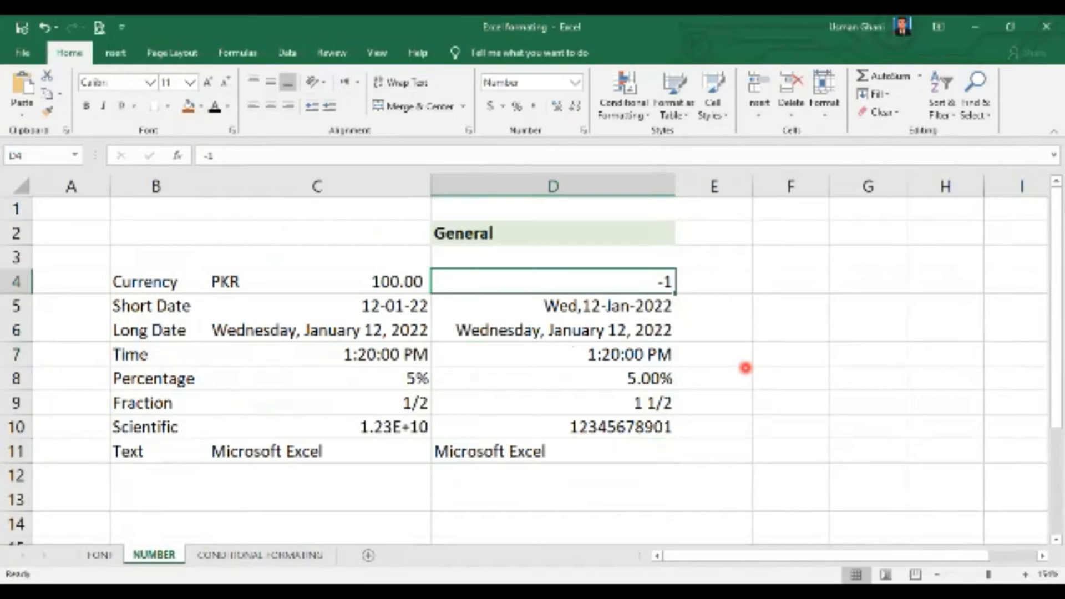
{"action": "key", "text": "ctrl+1"}
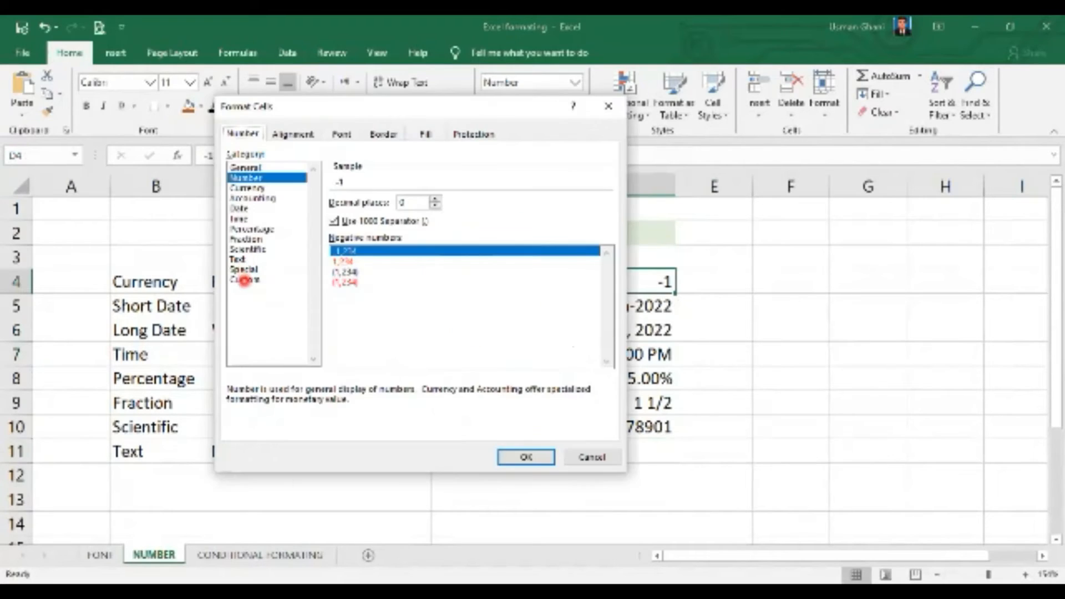
{"action": "left_click", "coordinate": [244, 279]}
{"action": "double_click", "coordinate": [368, 214]}
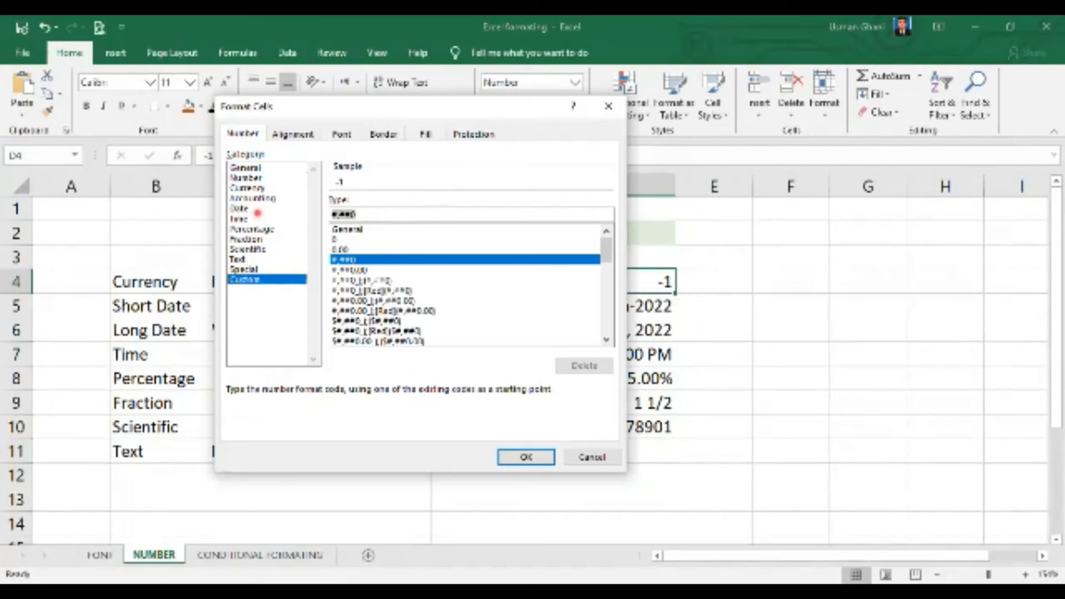
{"action": "key", "text": "Home"}
{"action": "type", "text": "\""}
{"action": "key", "text": "Return"}
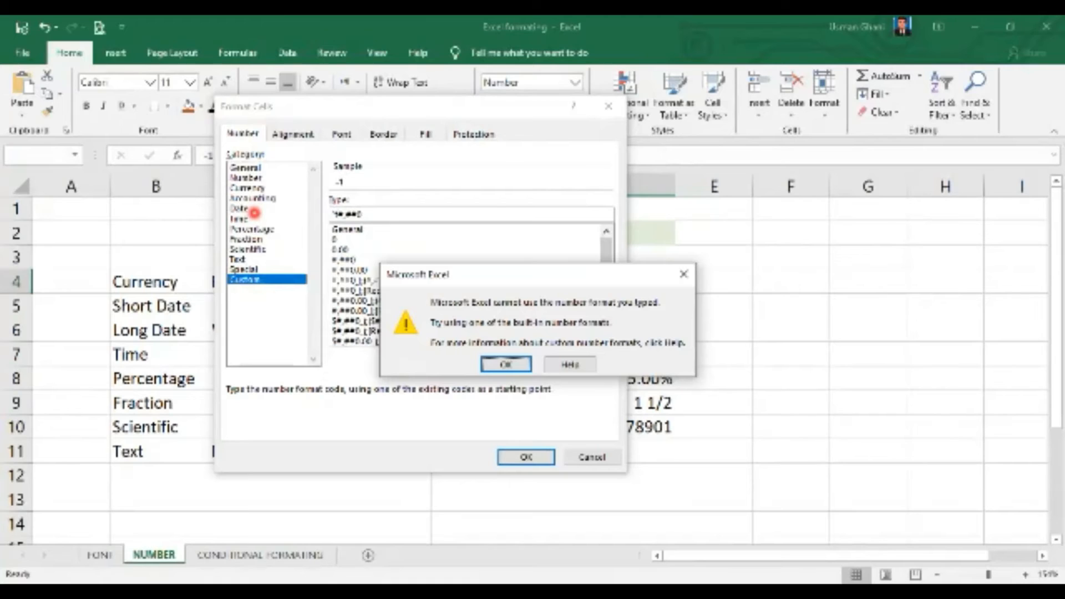
{"action": "key", "text": "Return"}
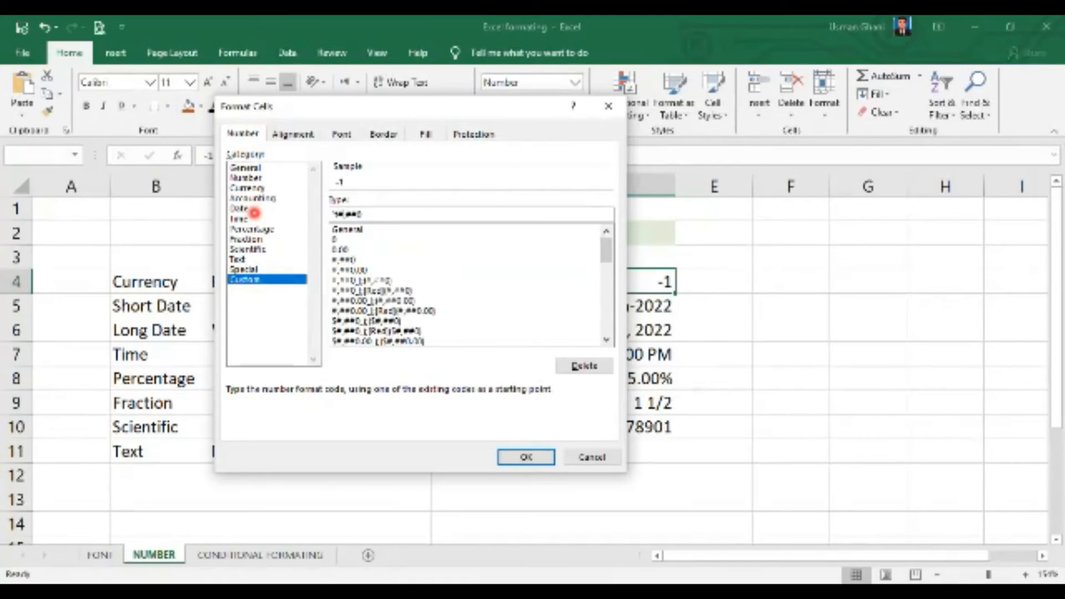
Step: Complete the text prefix so the custom code reads "Total: "#,##0, and apply it to cell D4
{"action": "type", "text": "Total"}
{"action": "type", "text": " \""}
{"action": "key", "text": "BackSpace"}
{"action": "type", "text": "\""}
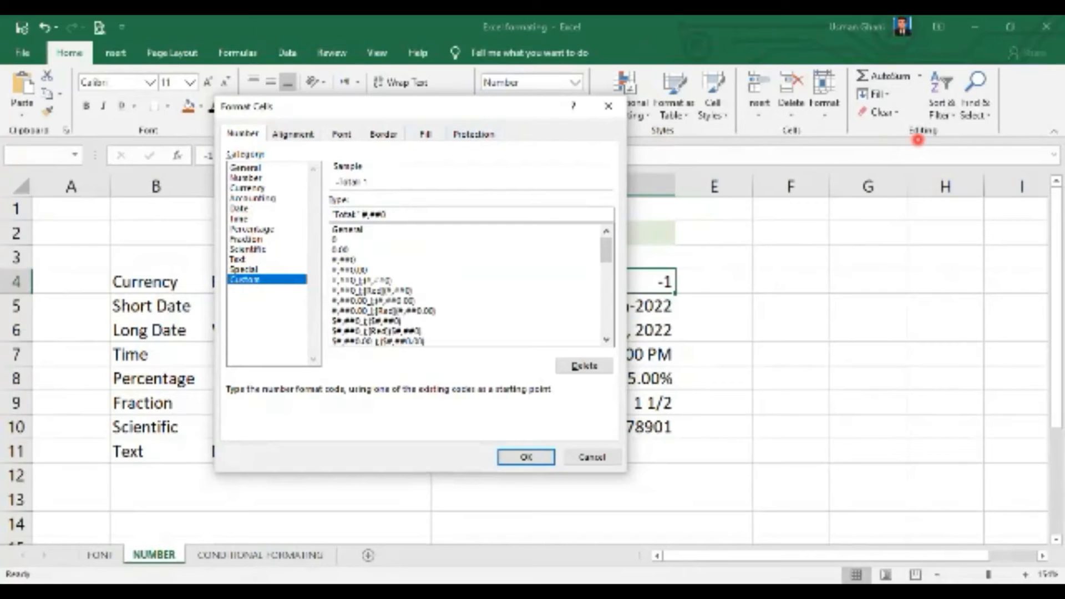
{"action": "left_click", "coordinate": [920, 140]}
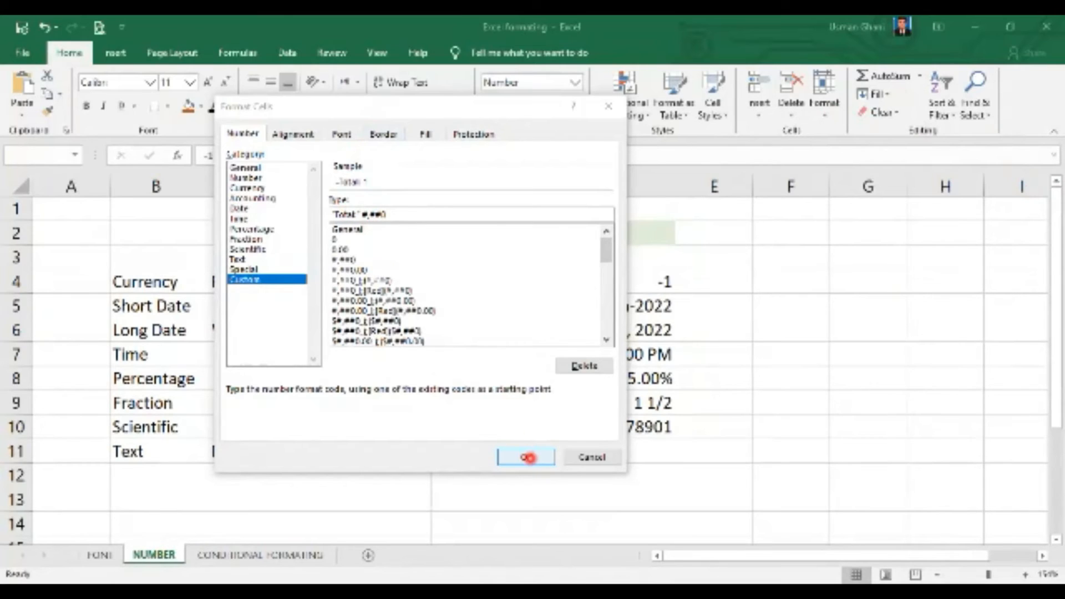
{"action": "left_click", "coordinate": [528, 458]}
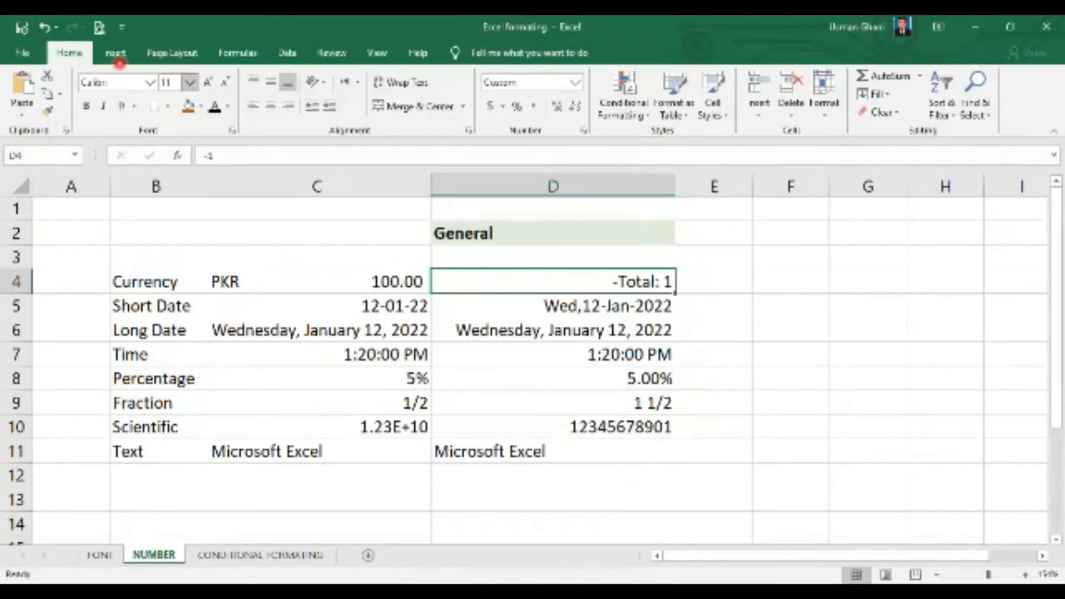
Step: Replace the value in cell D4 with 100, and check its underlying value against cell C4
{"action": "key", "text": "F2"}
{"action": "key", "text": "BackSpace"}
{"action": "key", "text": "BackSpace"}
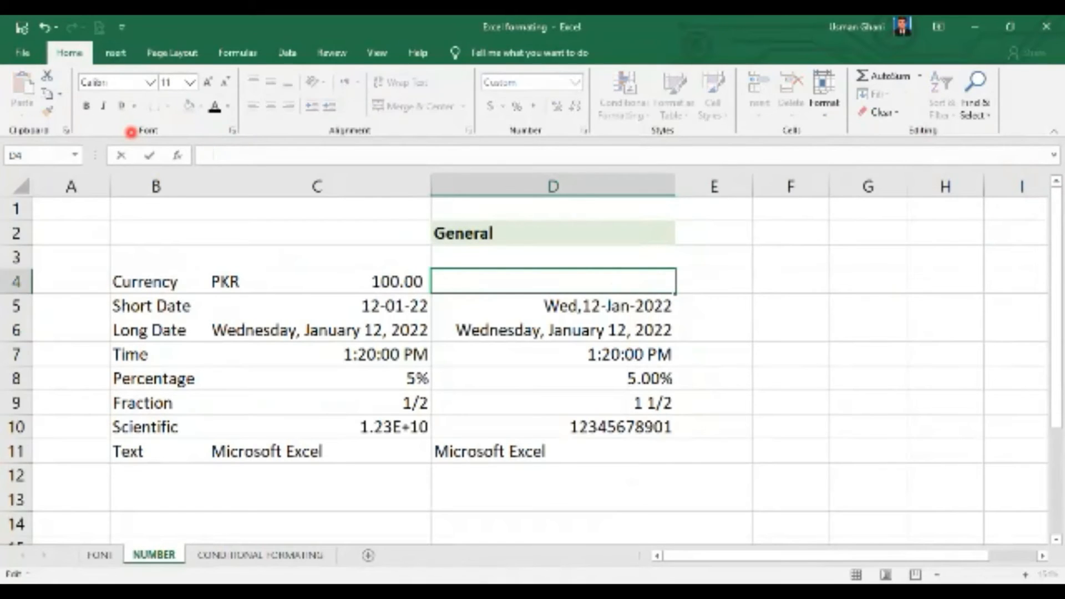
{"action": "type", "text": "100"}
{"action": "key", "text": "Return"}
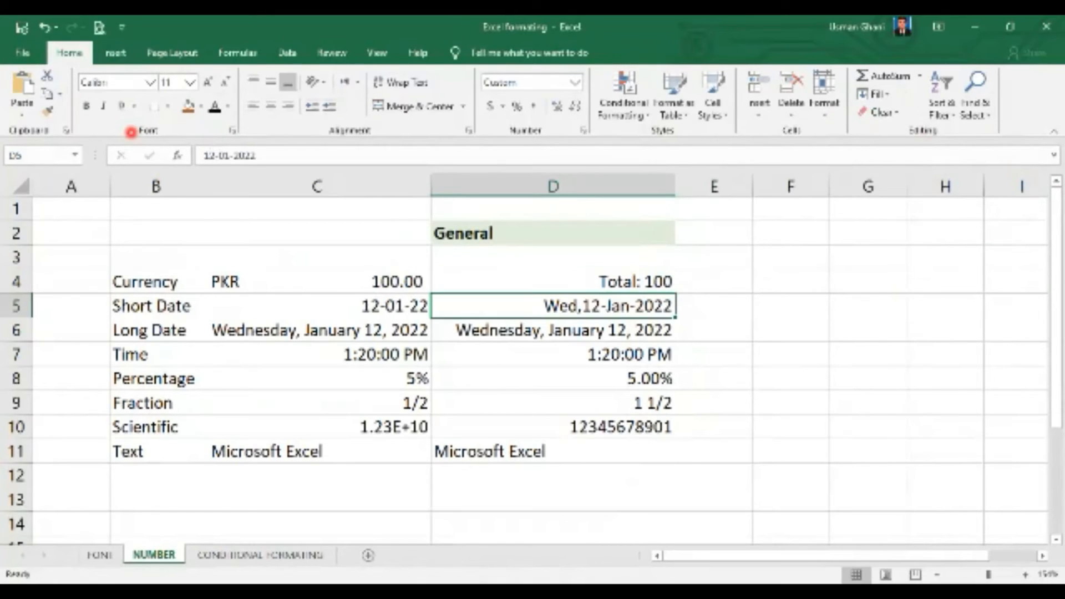
{"action": "left_click", "coordinate": [614, 284]}
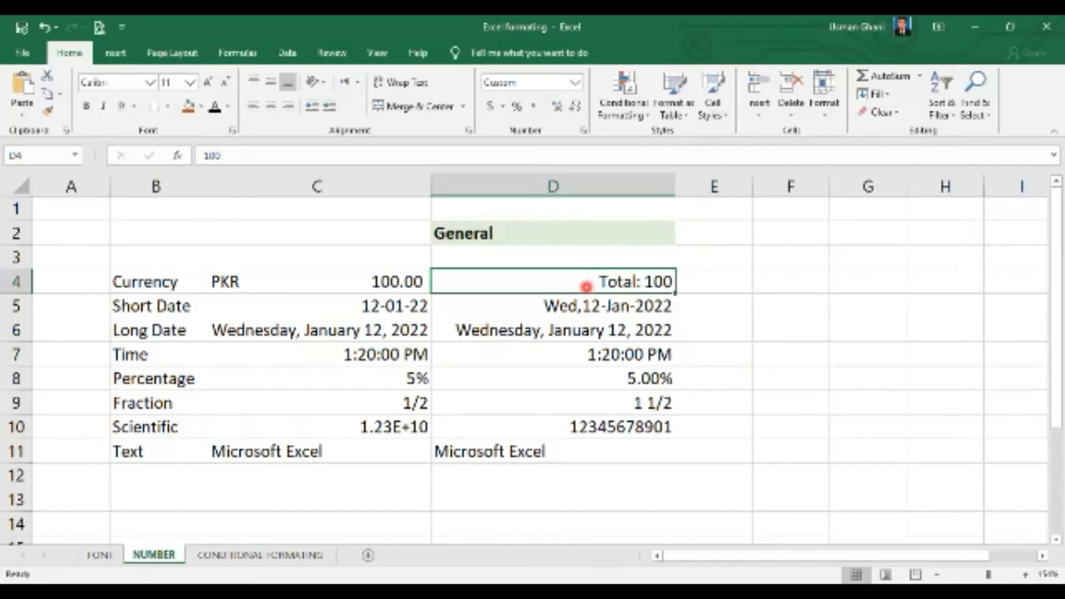
{"action": "left_click", "coordinate": [389, 280]}
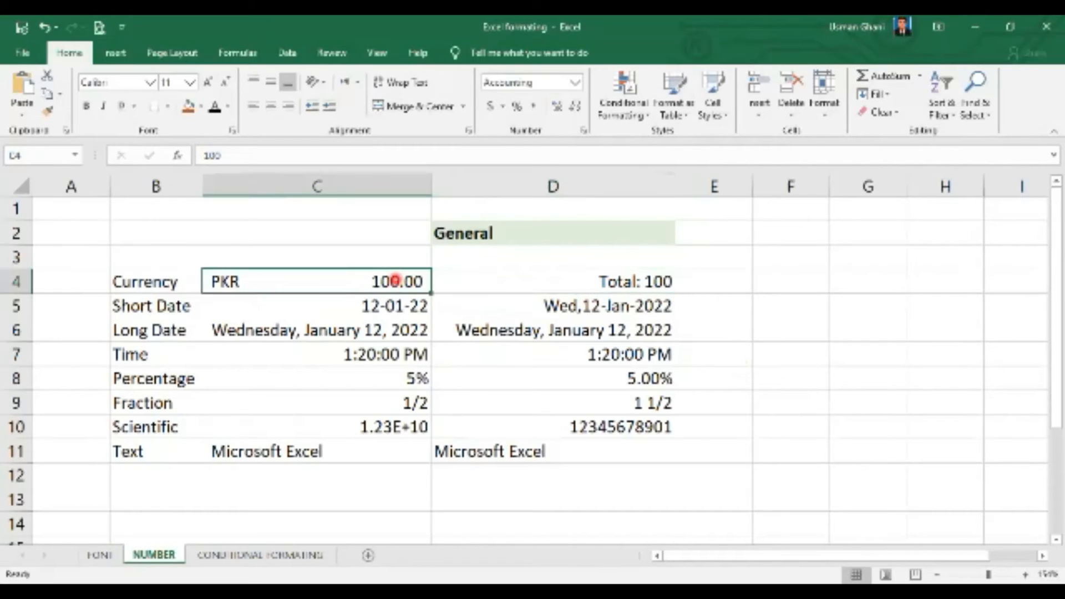
Step: Try editing the colon in cell D4's custom "Total:" format code, and discard the edit
{"action": "left_click", "coordinate": [634, 284]}
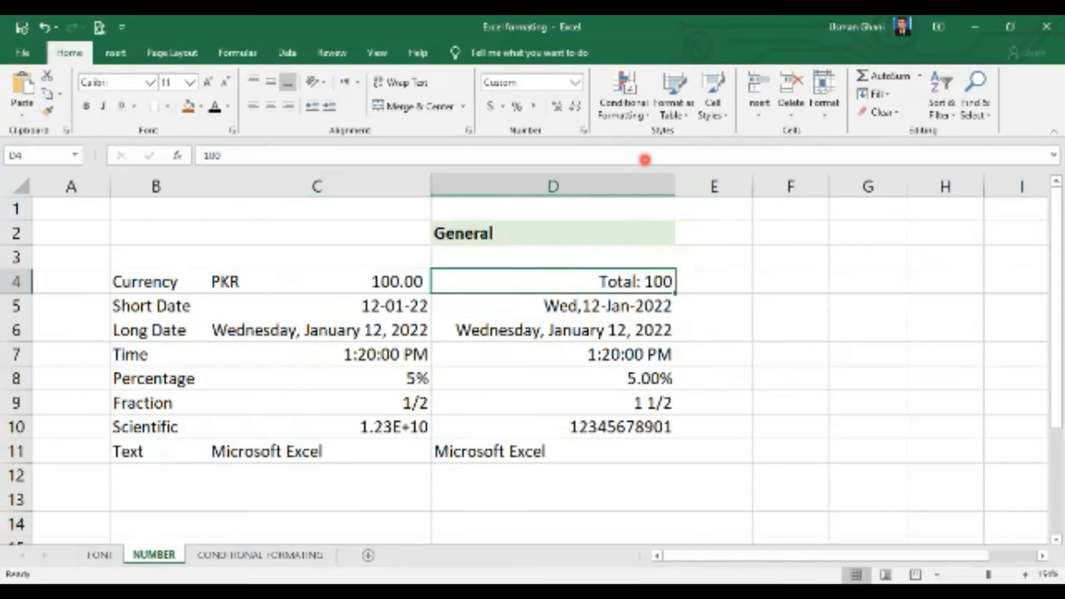
{"action": "key", "text": "ctrl+1"}
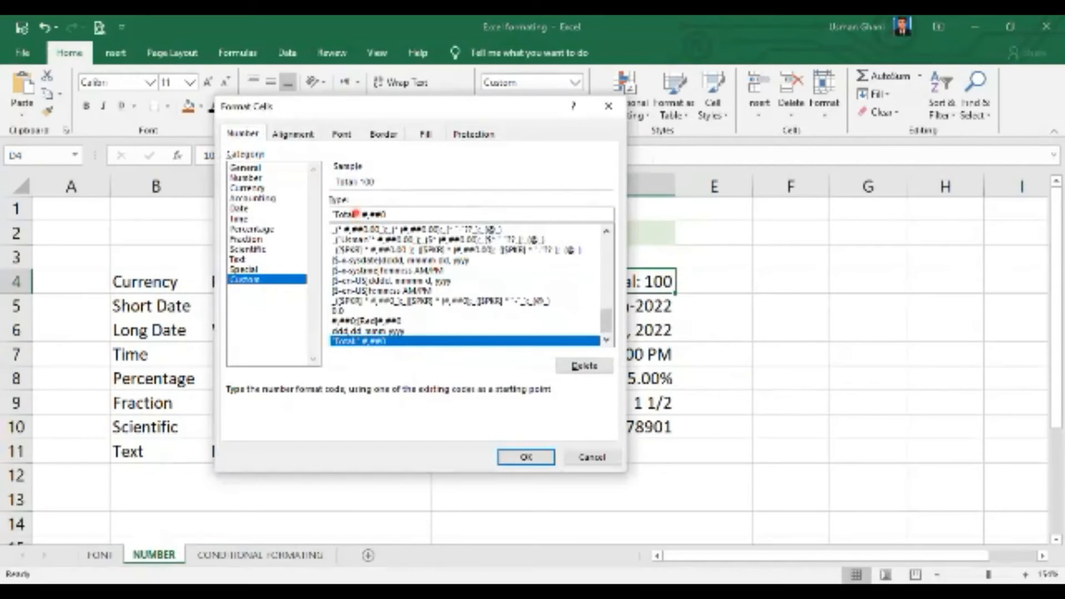
{"action": "left_click", "coordinate": [355, 213]}
{"action": "key", "text": "BackSpace"}
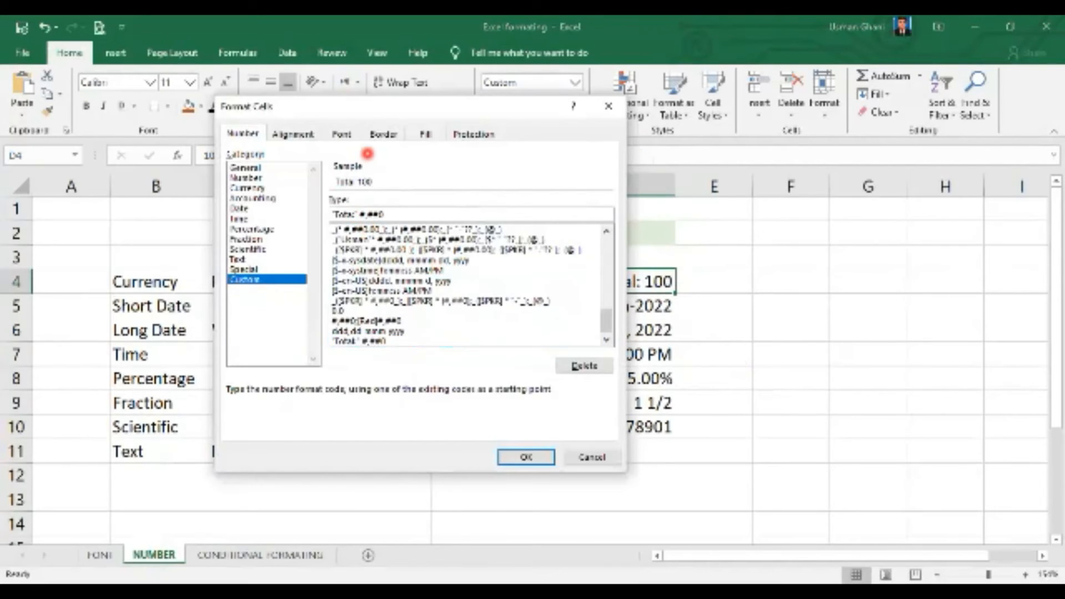
{"action": "type", "text": ":"}
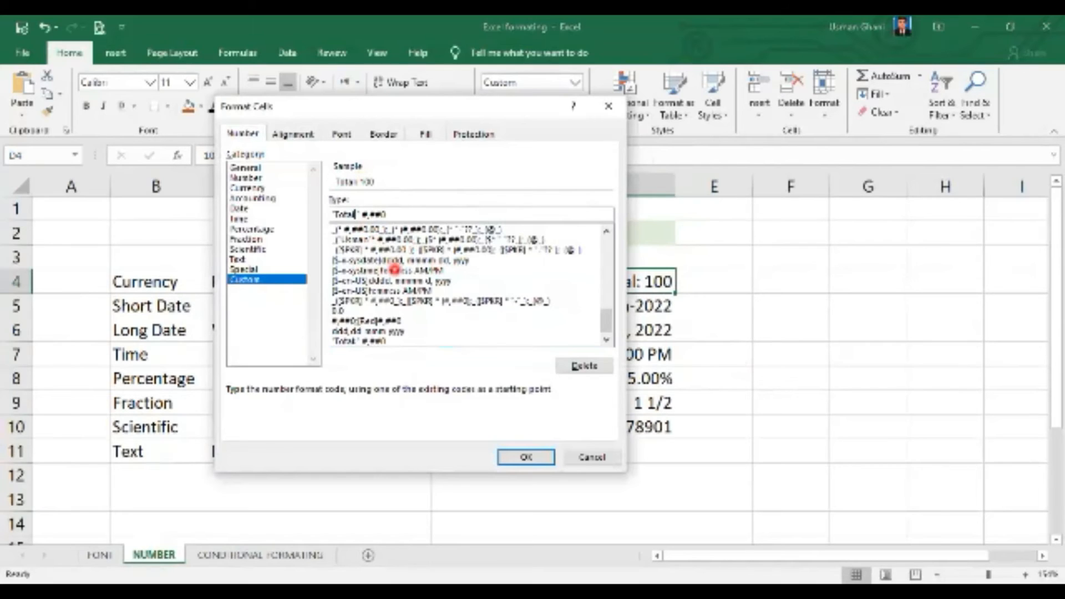
{"action": "left_click", "coordinate": [602, 457]}
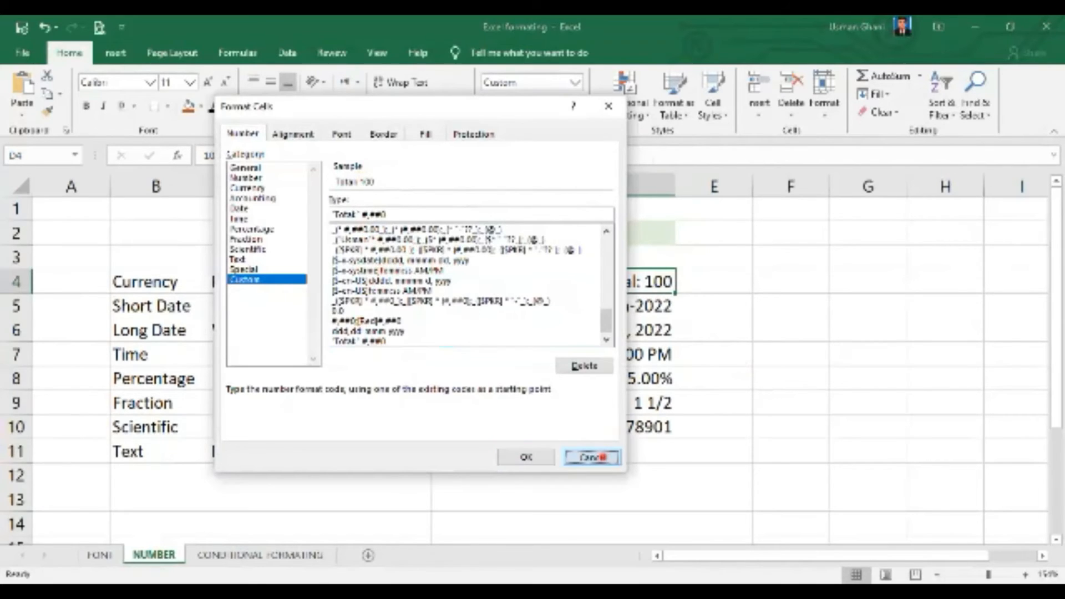
Step: Try to hide all of column D's values with a custom semicolon number format, and check cell D4
{"action": "left_click", "coordinate": [597, 187]}
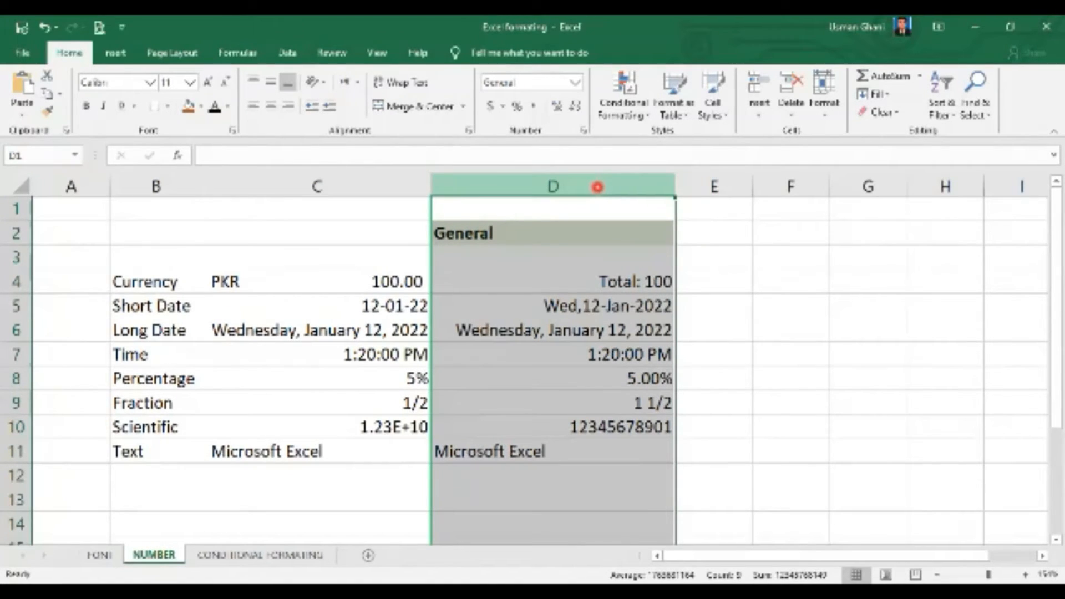
{"action": "key", "text": "ctrl+1"}
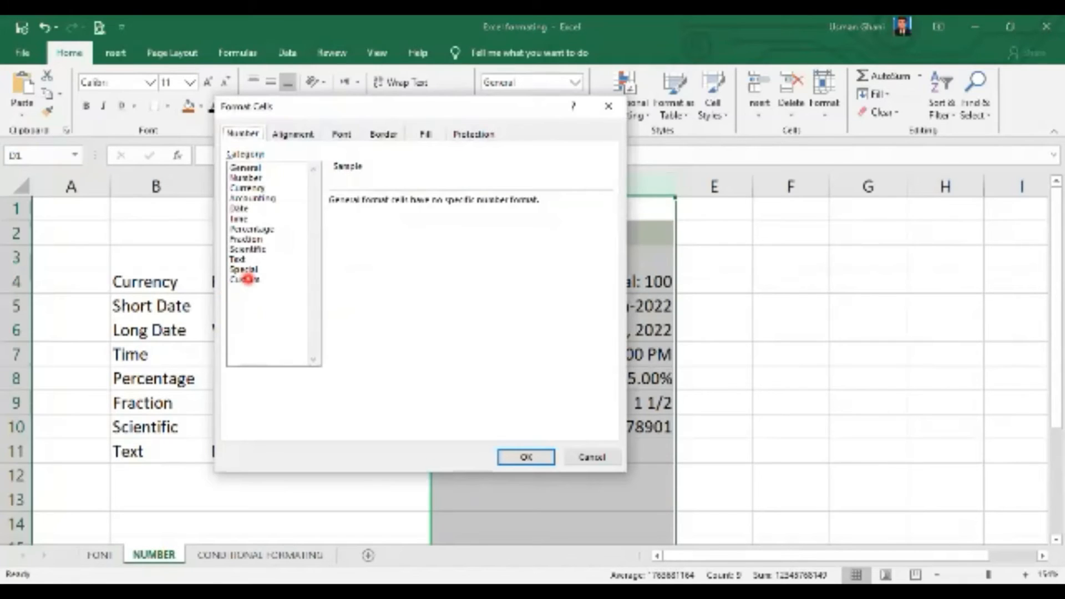
{"action": "left_click", "coordinate": [247, 279]}
{"action": "left_click_drag", "start_coordinate": [376, 215], "coordinate": [272, 205]}
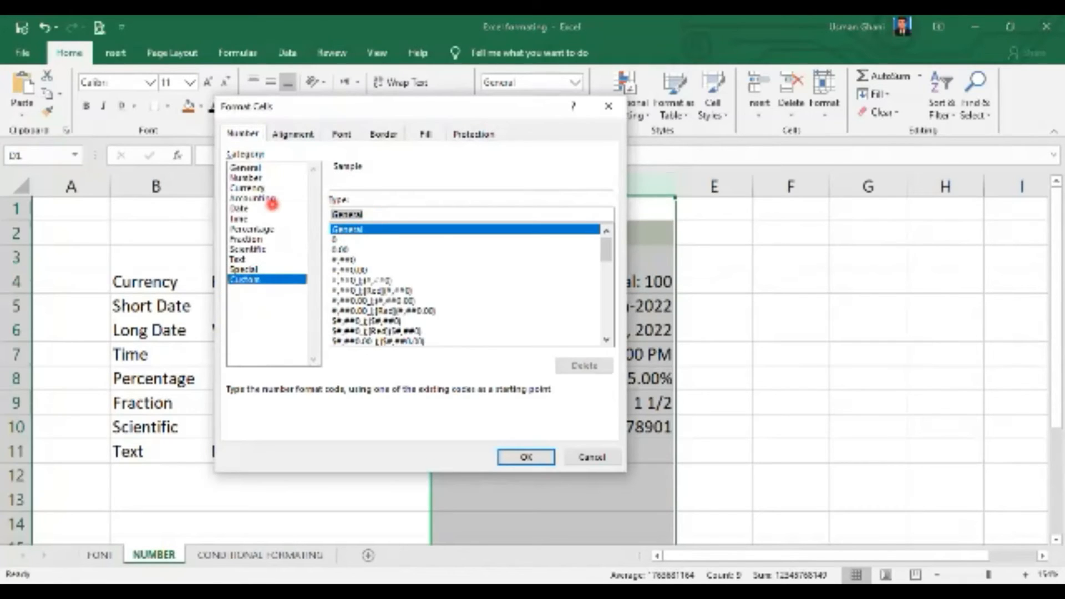
{"action": "type", "text": ";;;"}
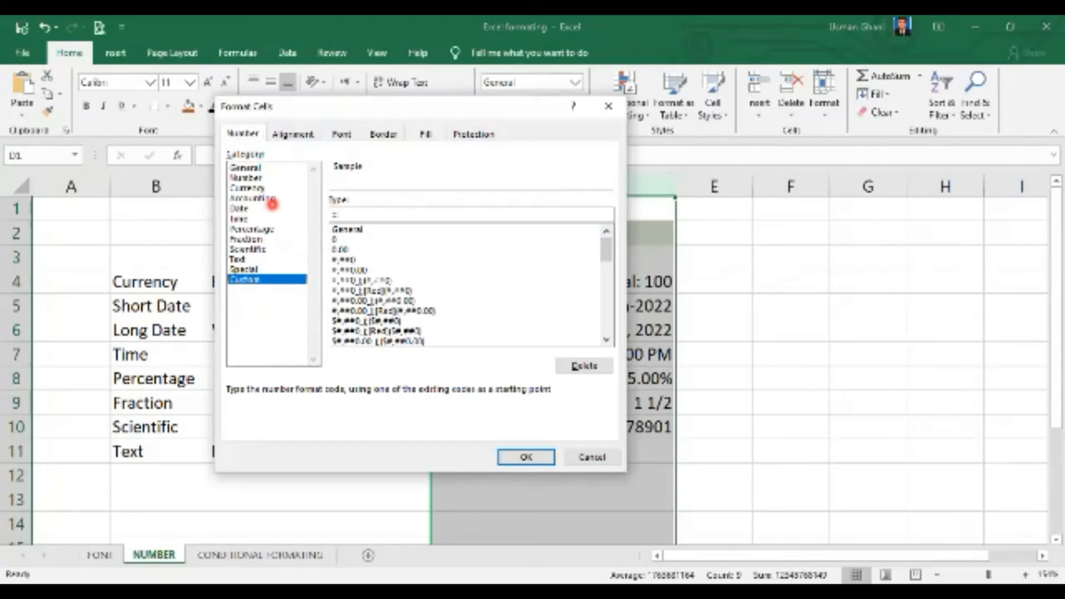
{"action": "left_click", "coordinate": [530, 455]}
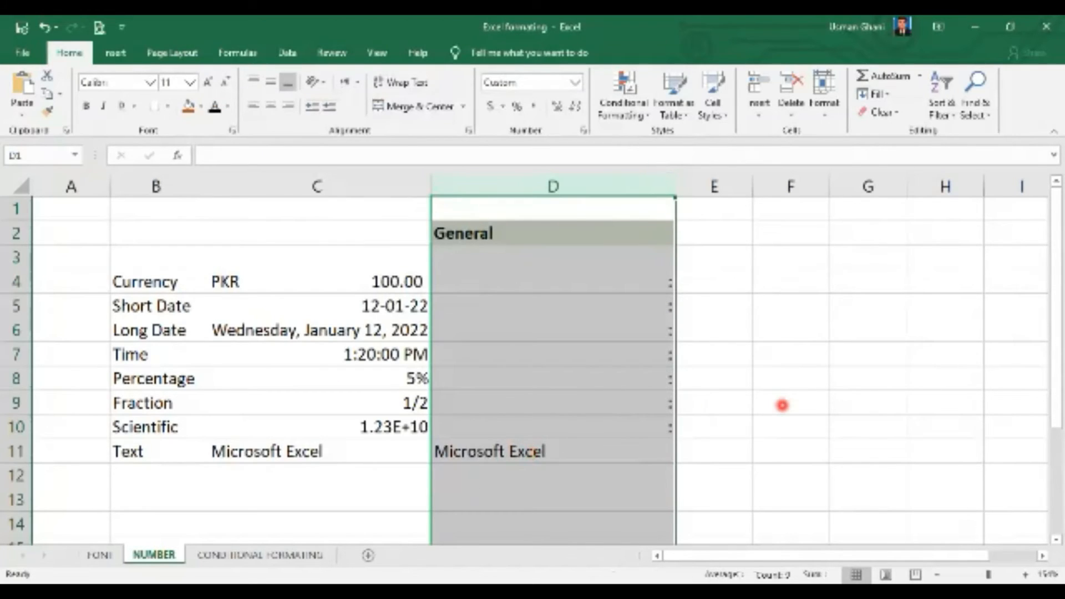
{"action": "left_click", "coordinate": [782, 406]}
{"action": "left_click", "coordinate": [609, 281]}
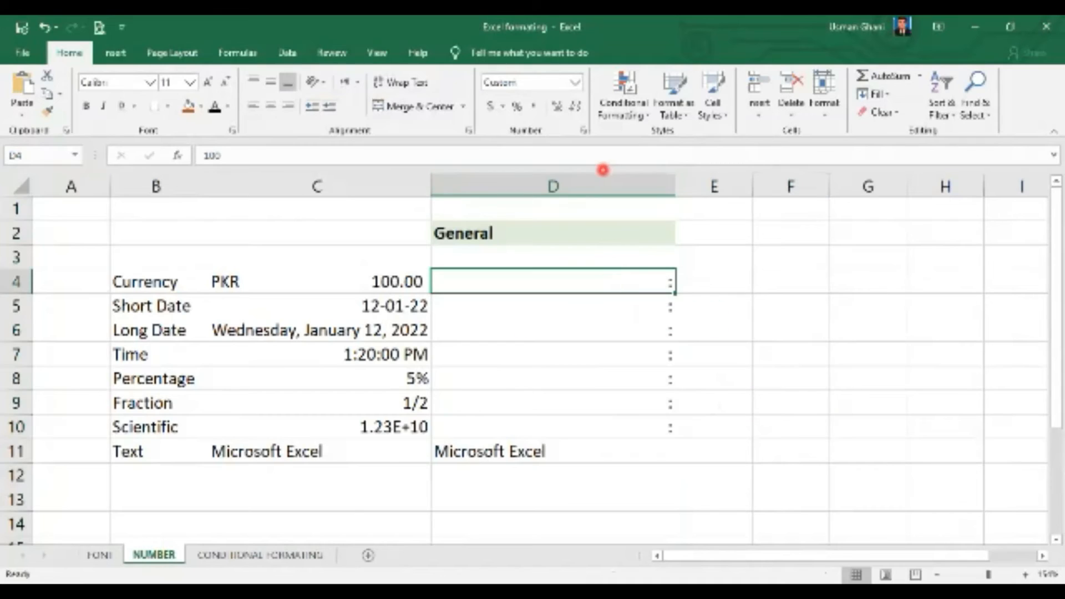
Step: Replace column D's custom number format with the code ;;; to hide both its numbers and text
{"action": "left_click", "coordinate": [600, 183]}
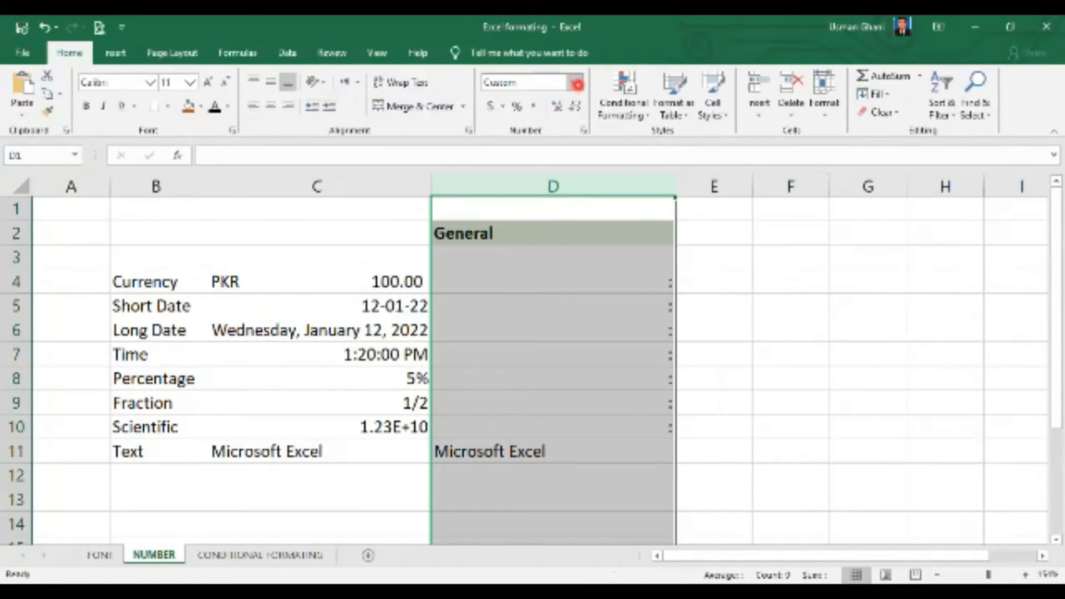
{"action": "key", "text": "ctrl+1"}
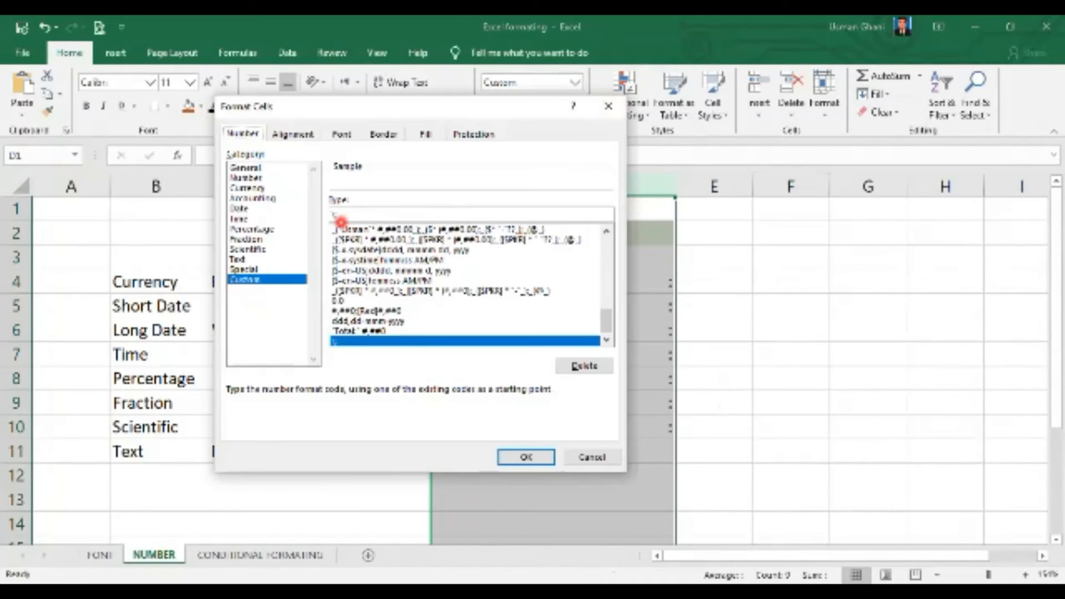
{"action": "left_click_drag", "start_coordinate": [348, 214], "coordinate": [281, 211]}
{"action": "type", "text": ";"}
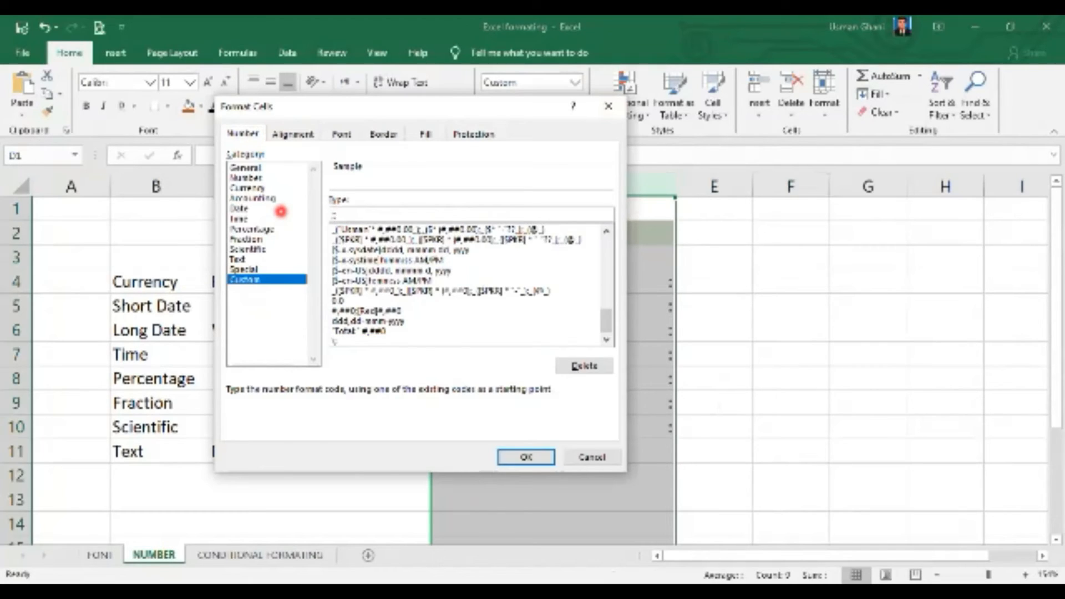
{"action": "left_click", "coordinate": [926, 143]}
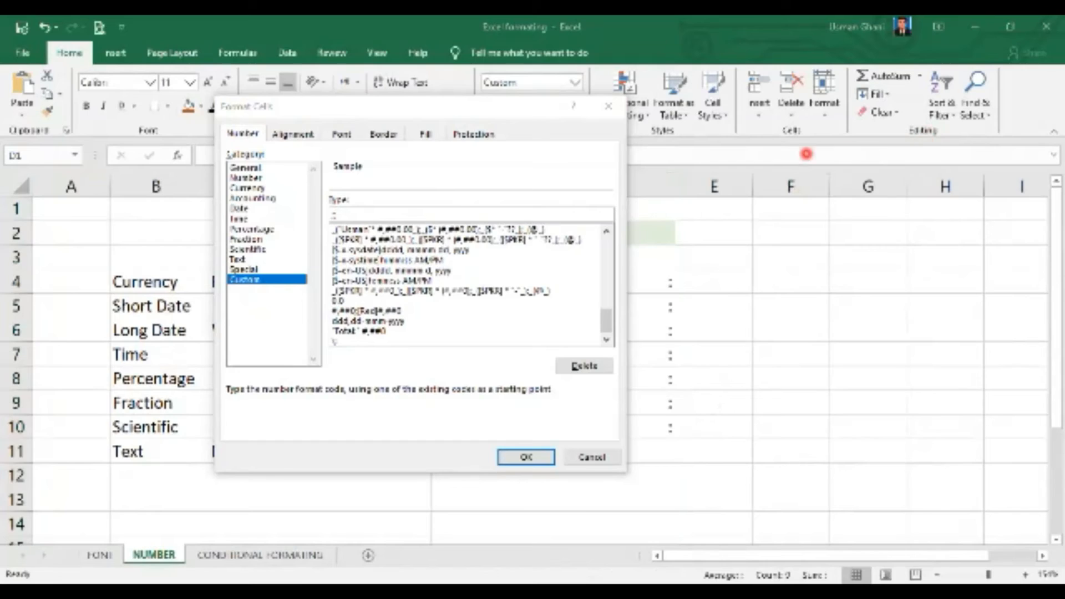
{"action": "left_click", "coordinate": [349, 212]}
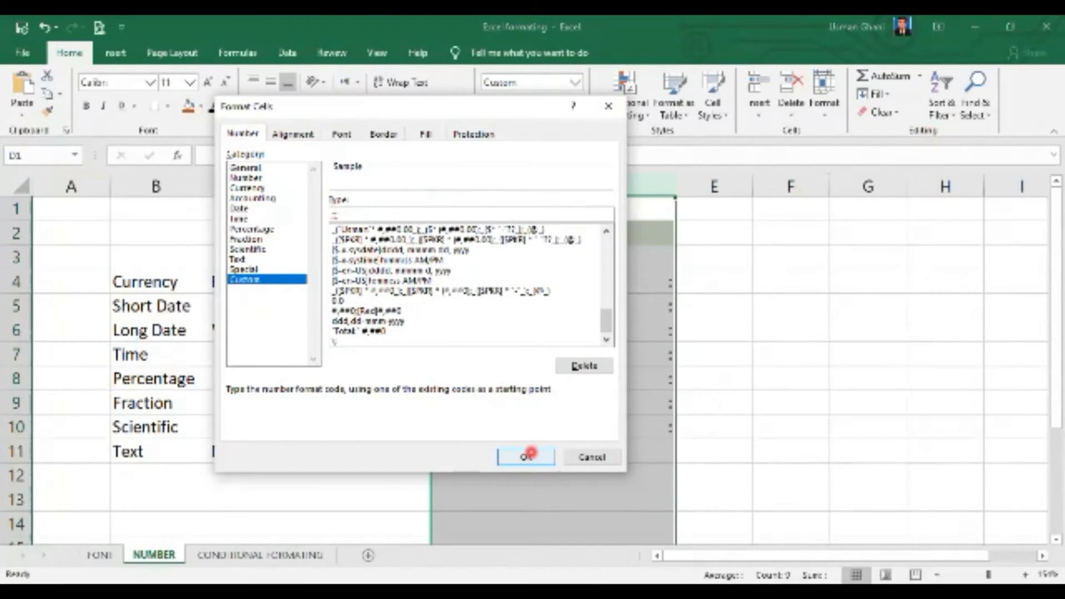
{"action": "left_click", "coordinate": [530, 456]}
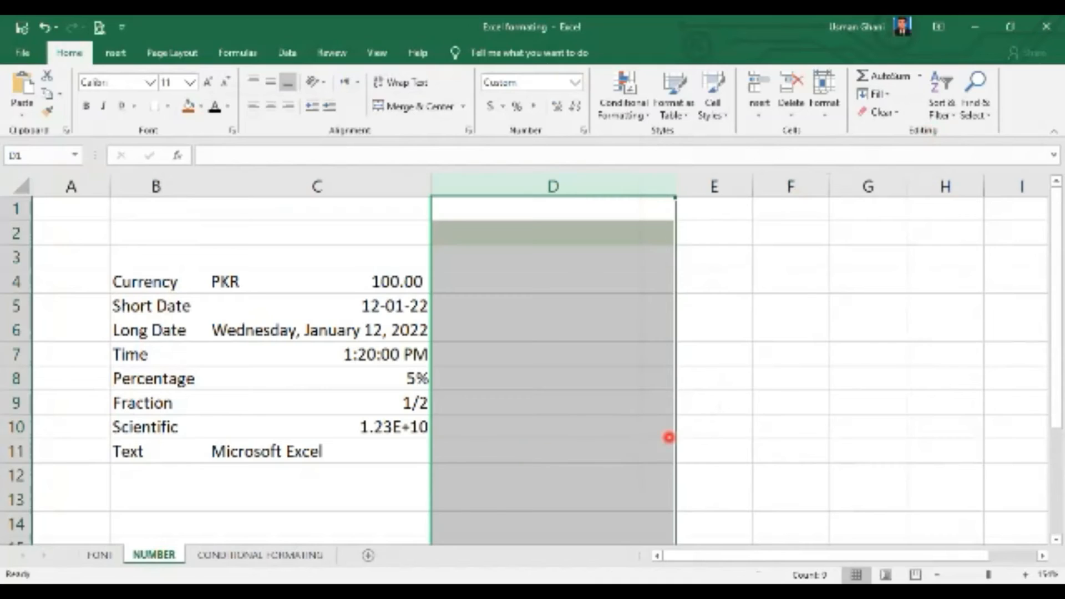
Step: Examine the underlying values of the hidden cells from D4 to D11 one cell at a time
{"action": "left_click", "coordinate": [608, 319]}
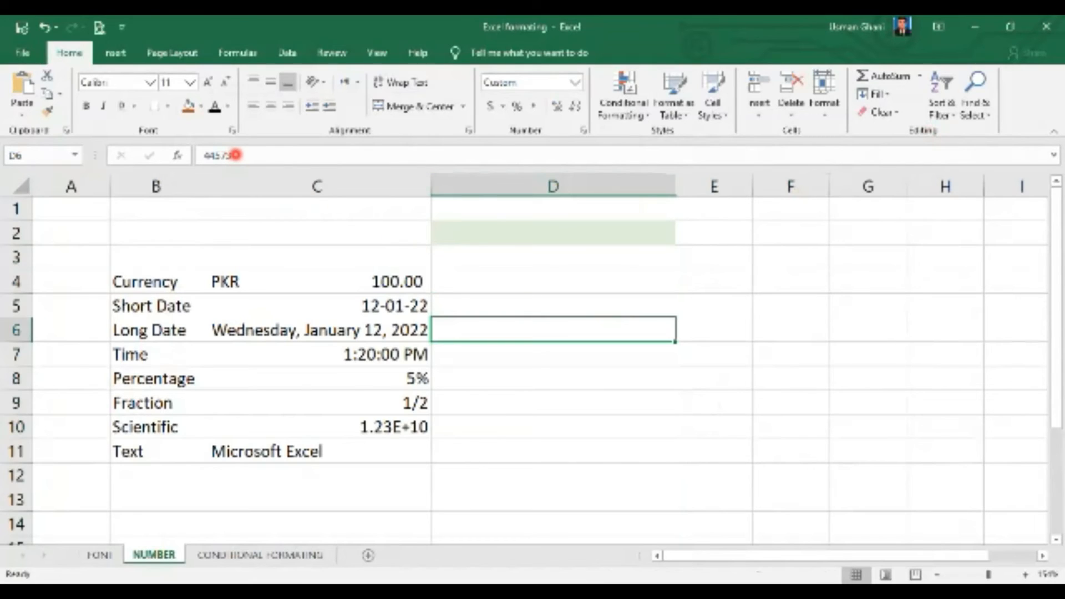
{"action": "key", "text": "Up"}
{"action": "key", "text": "Up"}
{"action": "key", "text": "Up"}
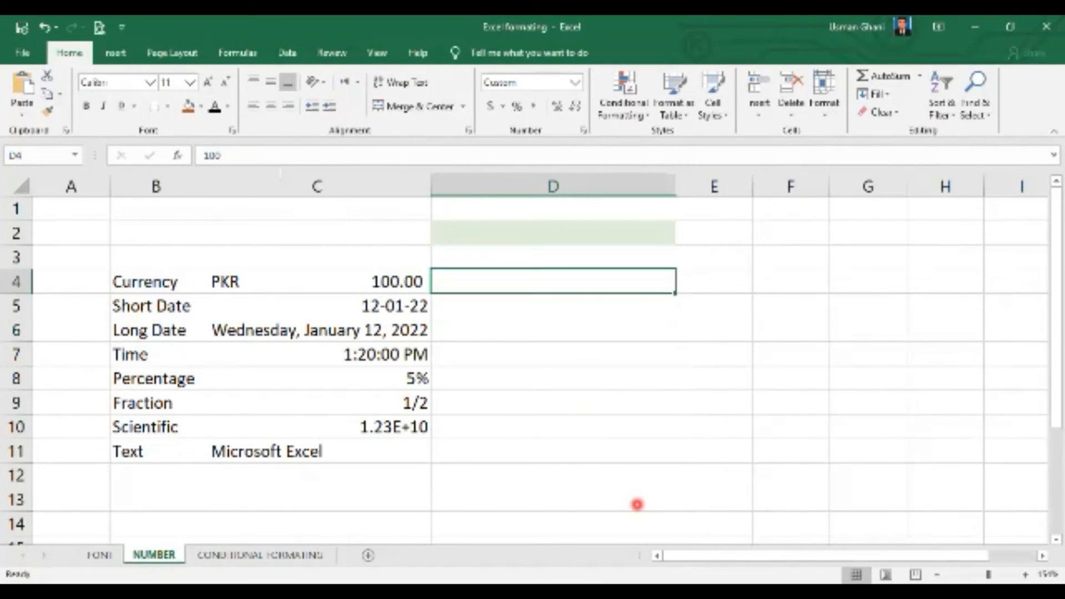
{"action": "key", "text": "Down"}
{"action": "key", "text": "Down"}
{"action": "key", "text": "Down"}
{"action": "key", "text": "Down"}
{"action": "key", "text": "Down"}
{"action": "key", "text": "Down"}
{"action": "key", "text": "Down"}
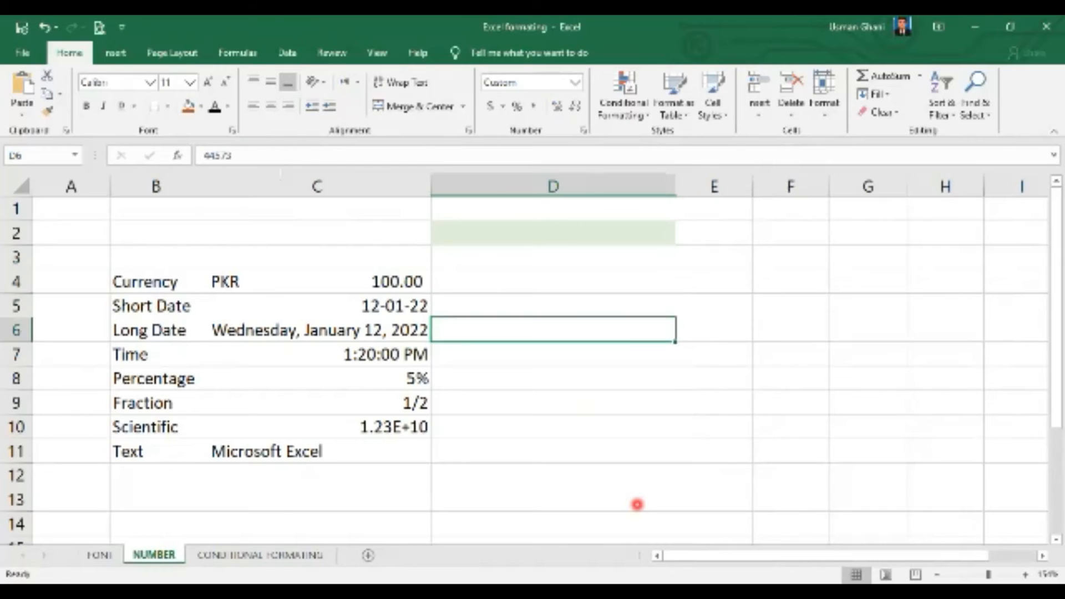
{"action": "key", "text": "Down"}
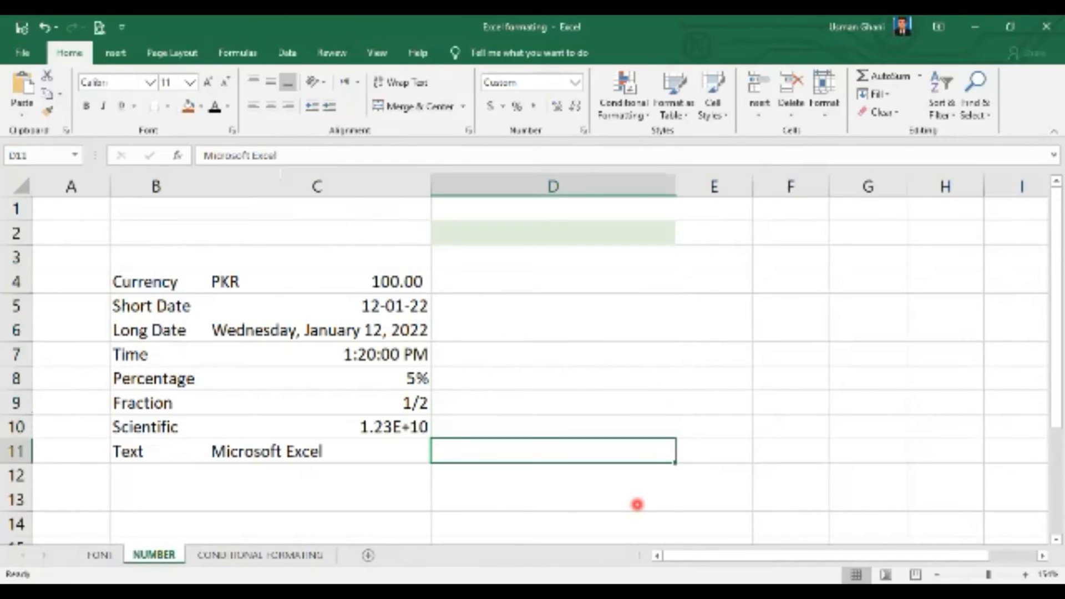
{"action": "key", "text": "Up"}
{"action": "key", "text": "Up"}
{"action": "key", "text": "Up"}
{"action": "key", "text": "Up"}
{"action": "key", "text": "Up"}
{"action": "key", "text": "Up"}
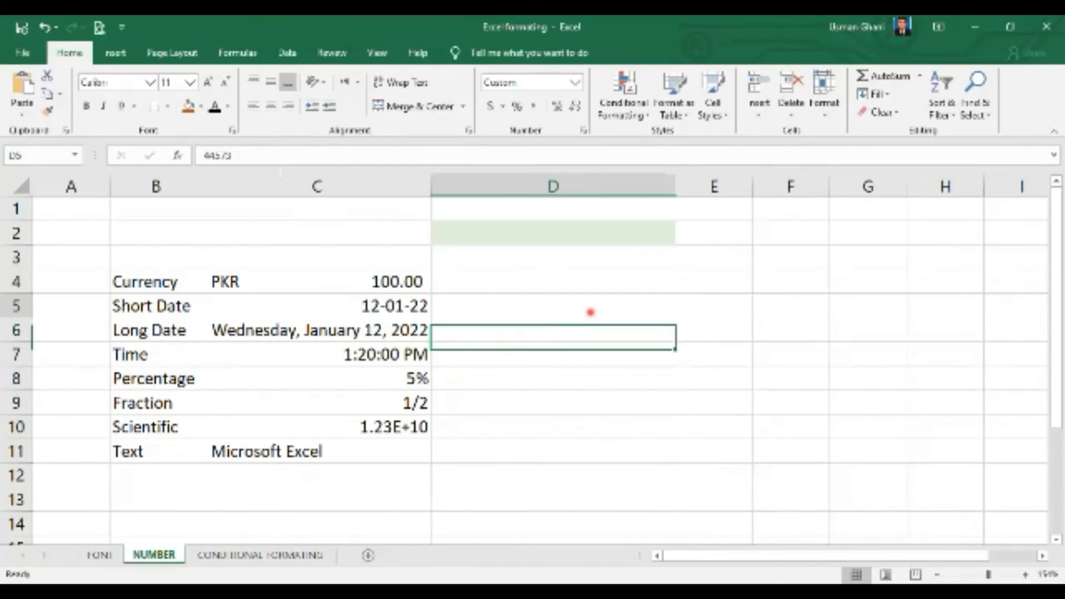
{"action": "left_click", "coordinate": [605, 284]}
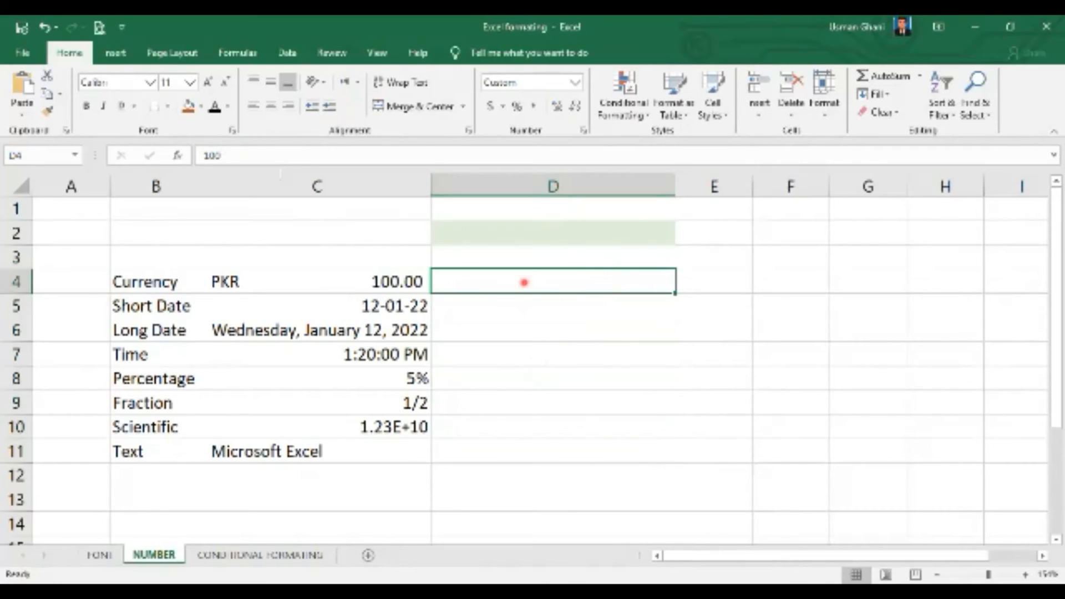
Step: Set the number format of cells D4:D11 to General
{"action": "left_click_drag", "start_coordinate": [523, 281], "coordinate": [525, 449]}
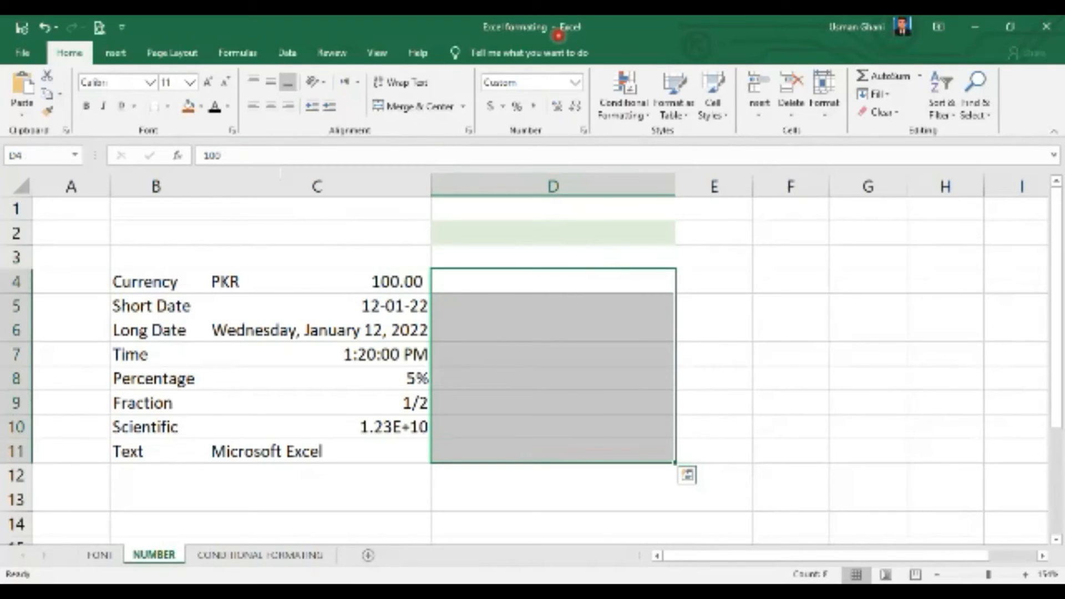
{"action": "left_click", "coordinate": [576, 82]}
{"action": "left_click", "coordinate": [572, 108]}
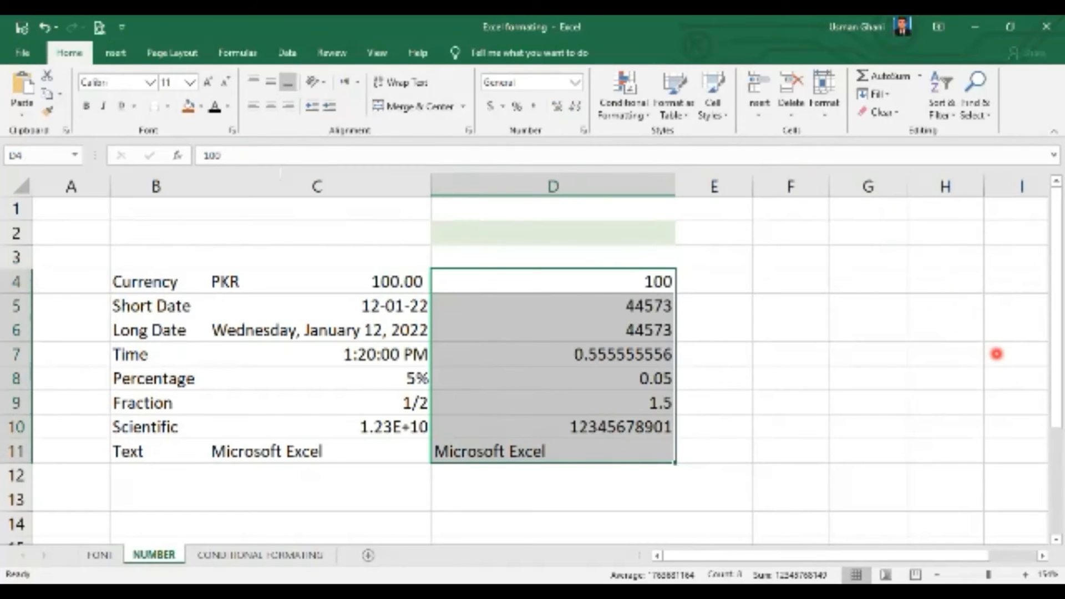
{"action": "left_click", "coordinate": [714, 405]}
Step: Set the number format of the shaded heading cell D2 to General
{"action": "left_click", "coordinate": [581, 177]}
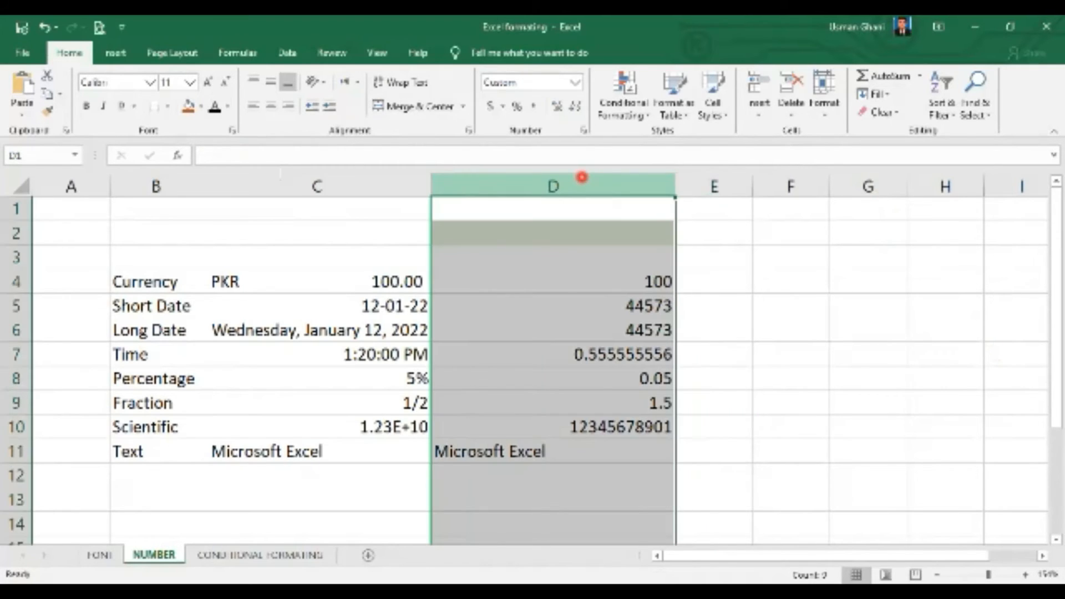
{"action": "left_click", "coordinate": [570, 236]}
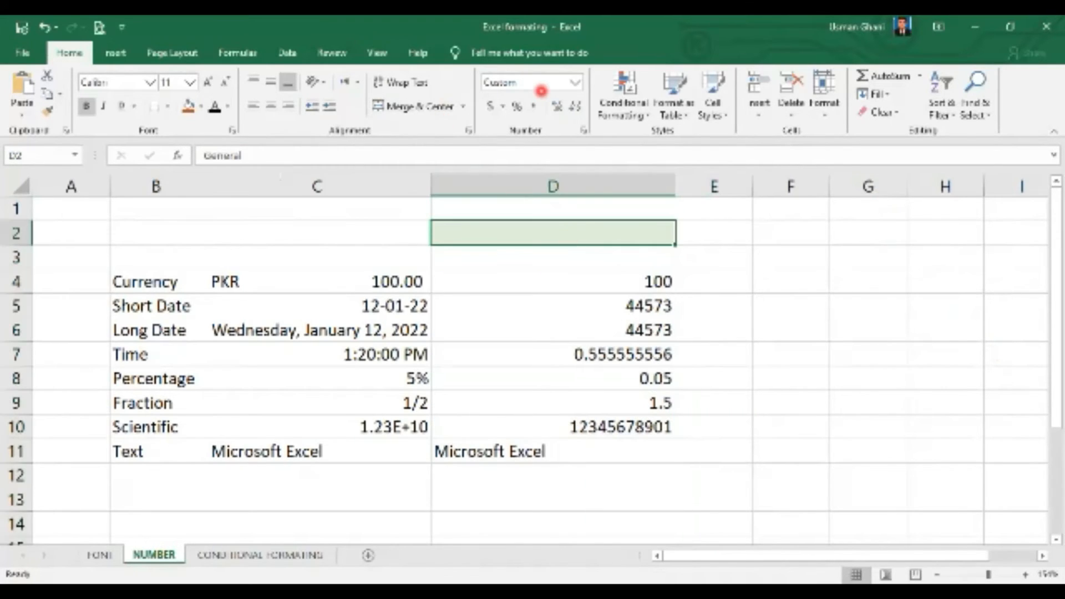
{"action": "left_click", "coordinate": [575, 83]}
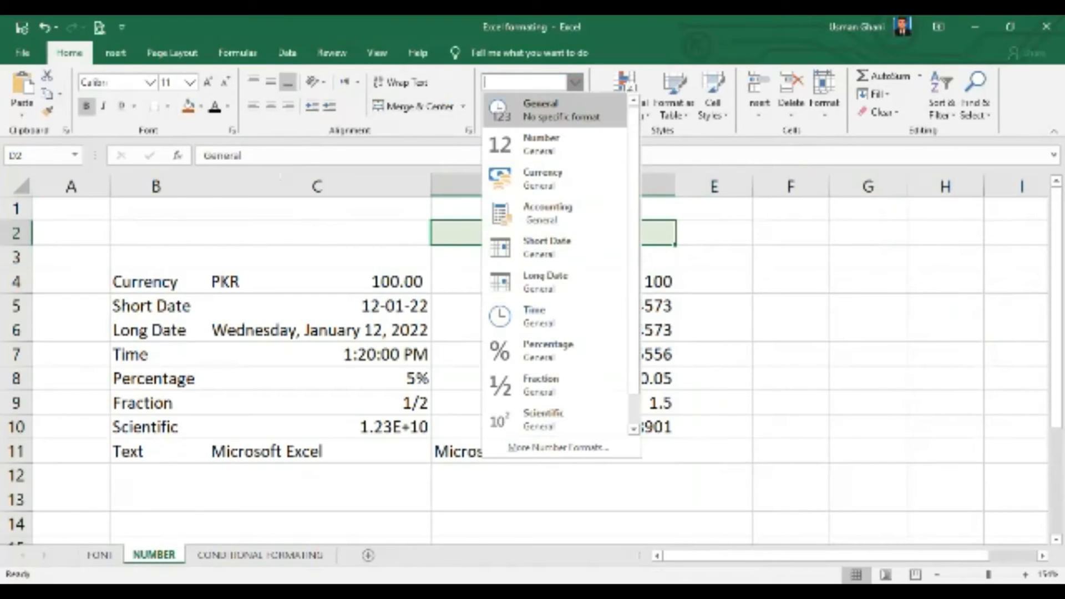
{"action": "left_click", "coordinate": [560, 111]}
{"action": "left_click", "coordinate": [769, 447]}
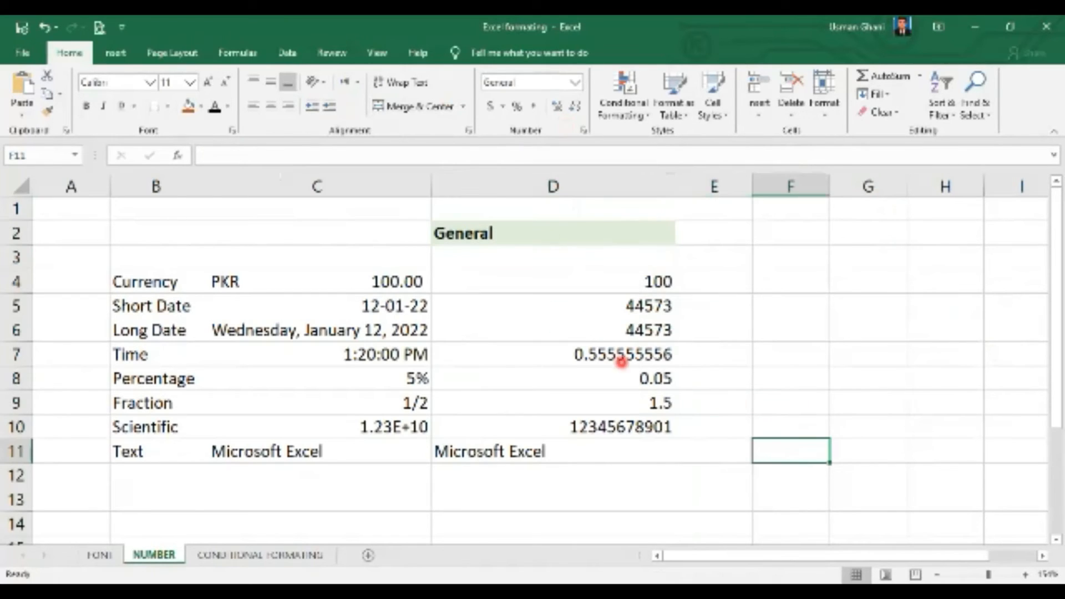
Step: Examine the alignment settings and the available horizontal alignment options for the empty cell D12 without changing anything
{"action": "left_click", "coordinate": [647, 469]}
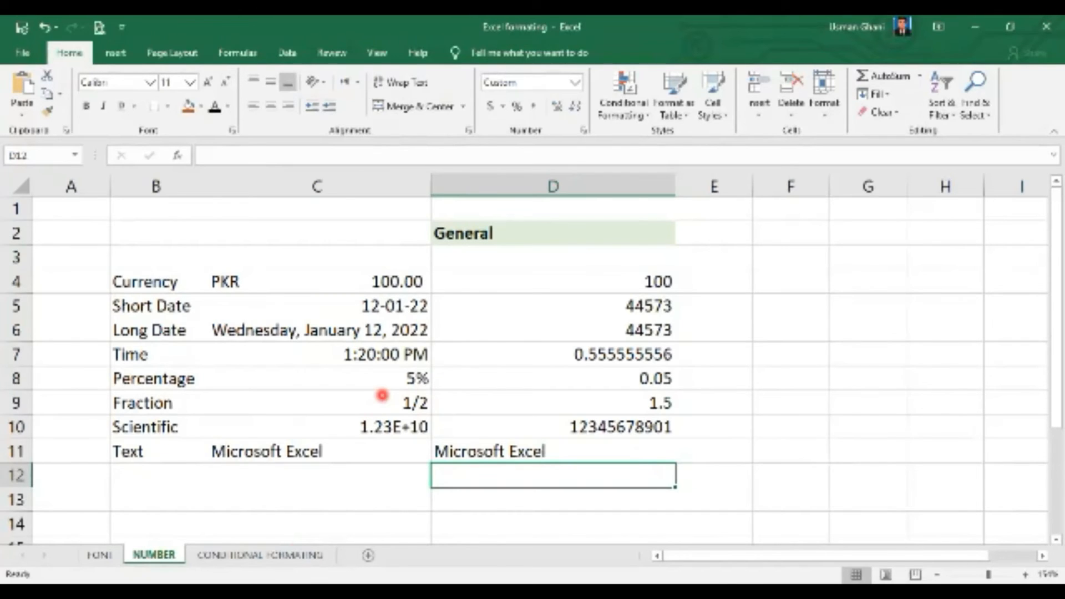
{"action": "key", "text": "ctrl+1"}
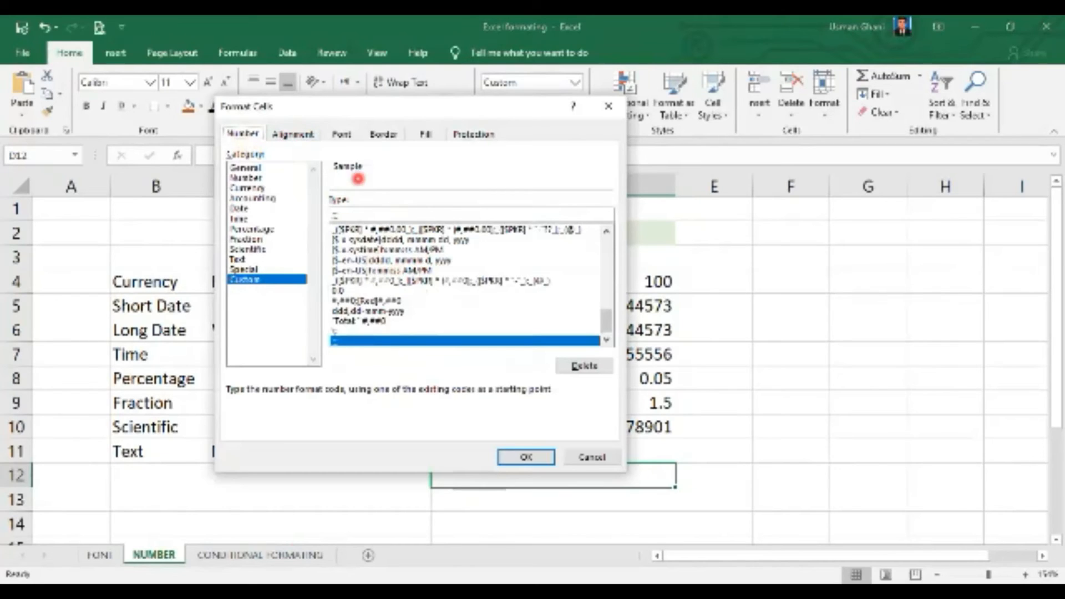
{"action": "left_click", "coordinate": [299, 134]}
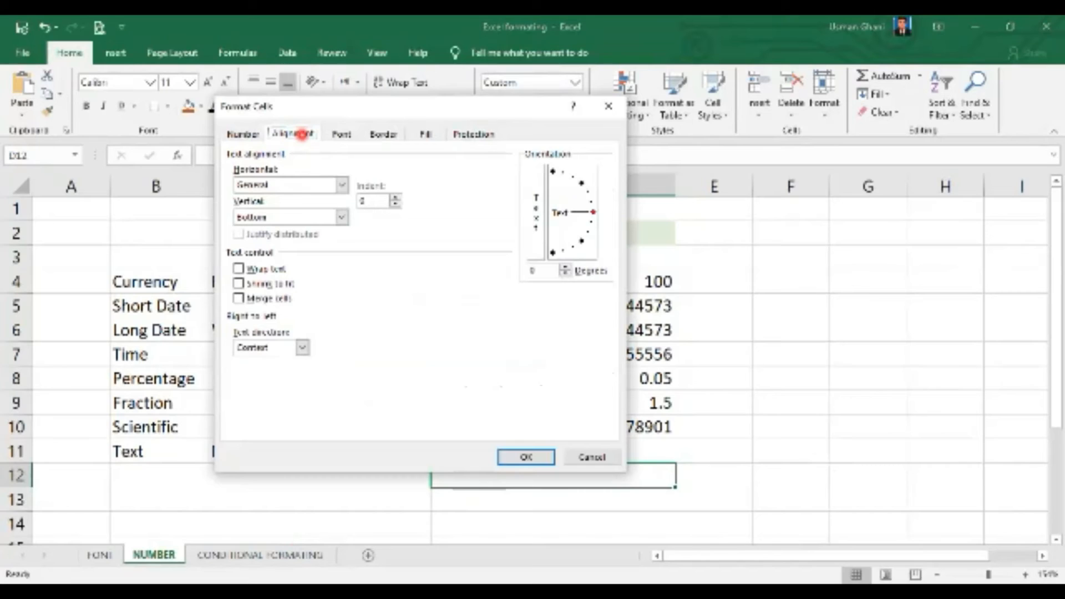
{"action": "left_click", "coordinate": [604, 456]}
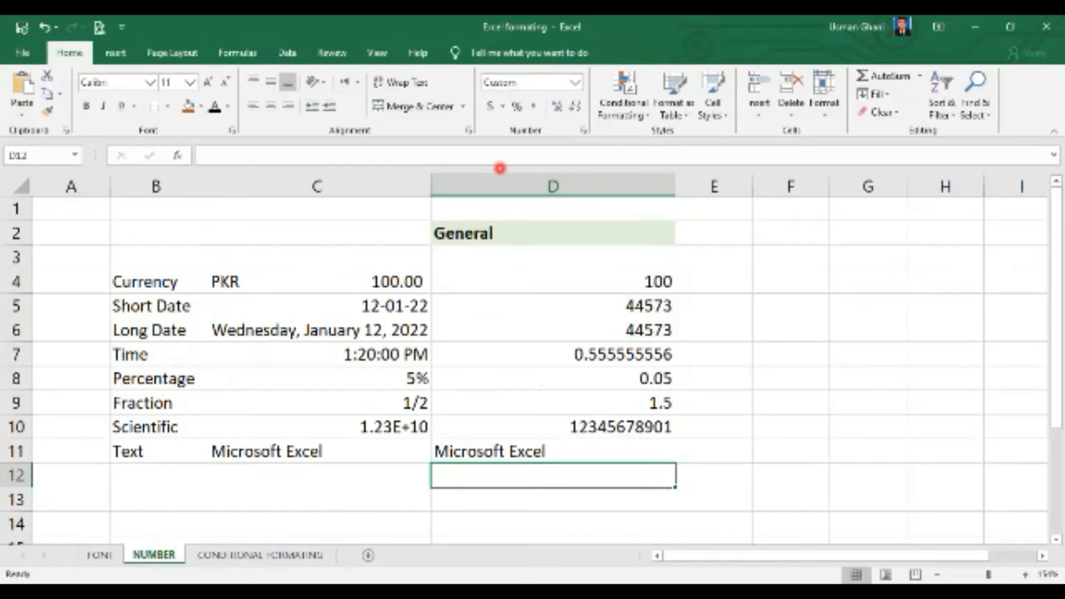
{"action": "key", "text": "ctrl+1"}
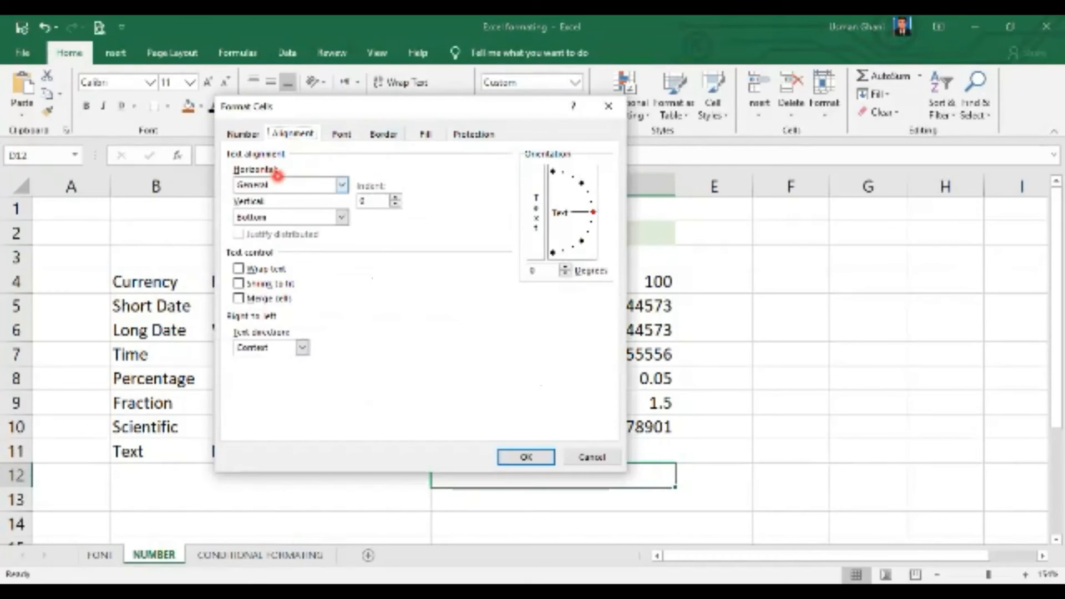
{"action": "left_click", "coordinate": [343, 184]}
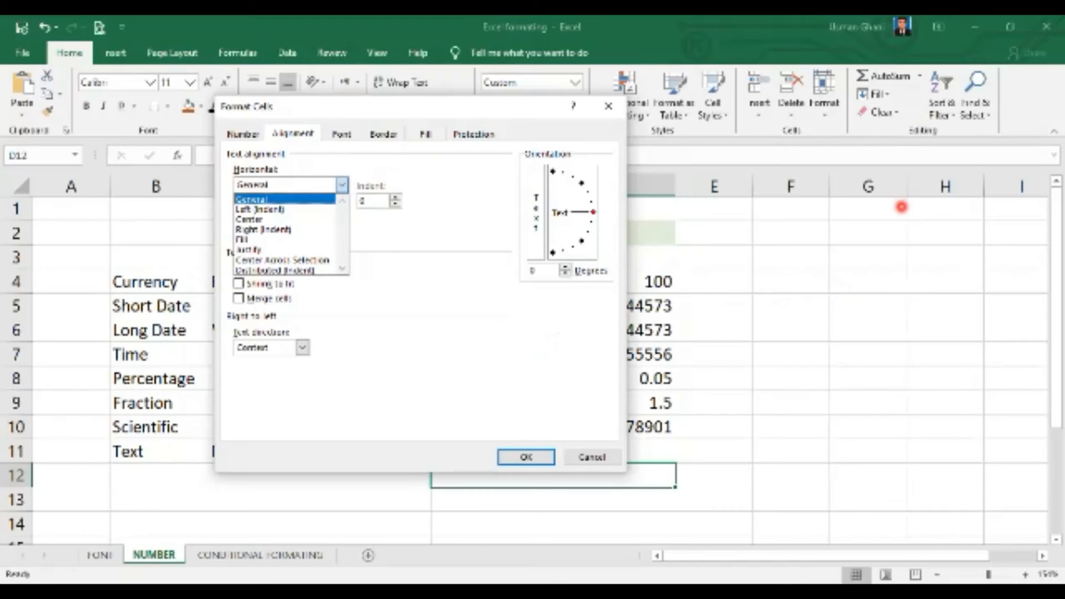
{"action": "left_click", "coordinate": [989, 272]}
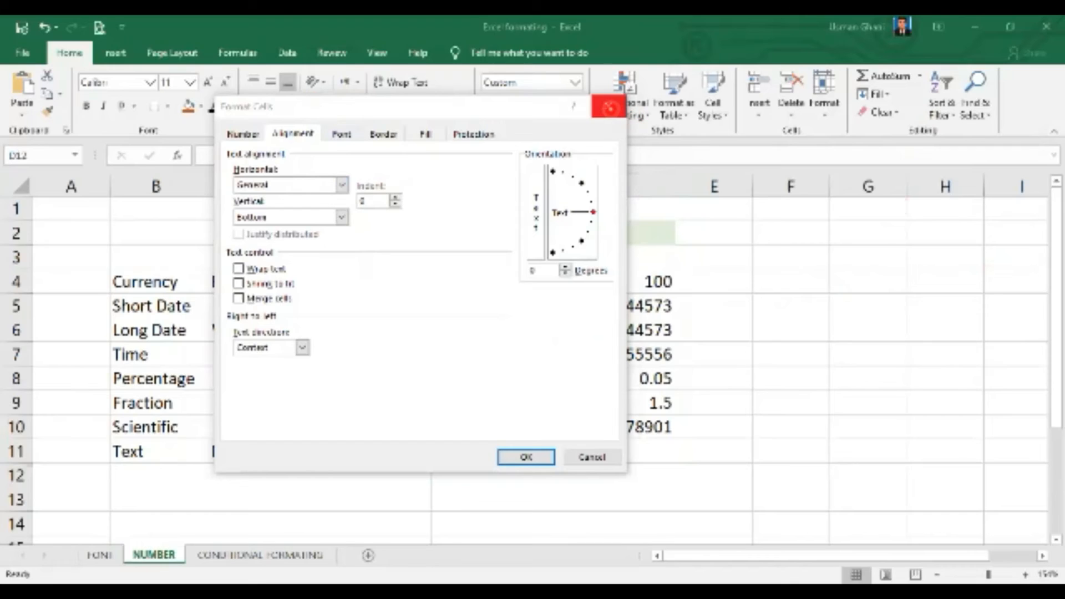
{"action": "left_click", "coordinate": [609, 107]}
Step: Set the horizontal alignment of cells B2:D2 to Center Across Selection, with the General heading in D2
{"action": "left_click_drag", "start_coordinate": [488, 233], "coordinate": [188, 229]}
{"action": "left_click", "coordinate": [535, 236]}
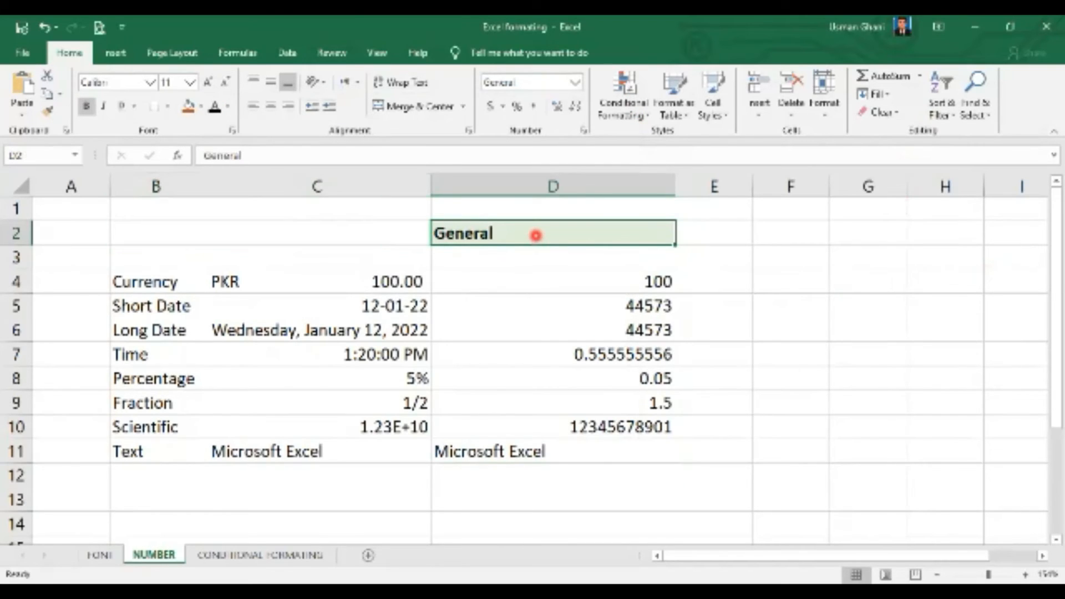
{"action": "left_click_drag", "start_coordinate": [523, 232], "coordinate": [186, 225]}
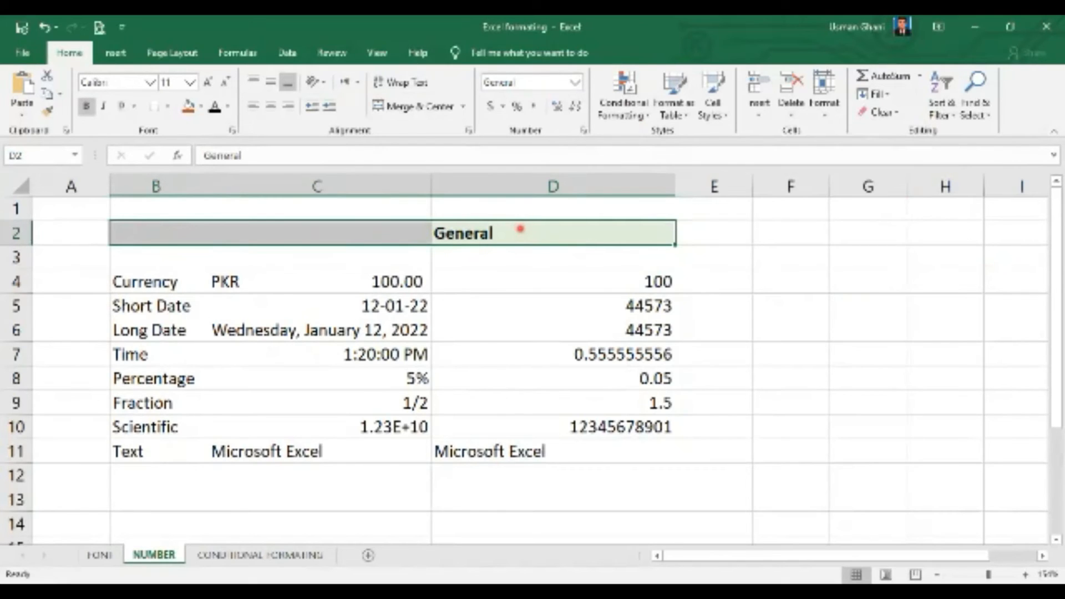
{"action": "right_click", "coordinate": [520, 228]}
{"action": "left_click", "coordinate": [475, 233]}
{"action": "key", "text": "ctrl+1"}
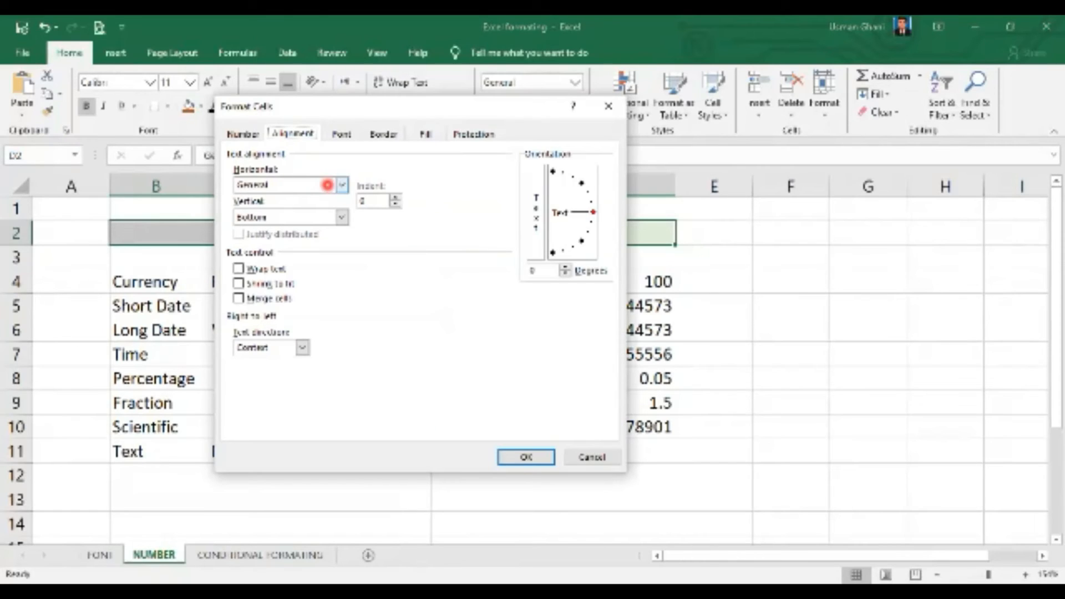
{"action": "left_click", "coordinate": [341, 184]}
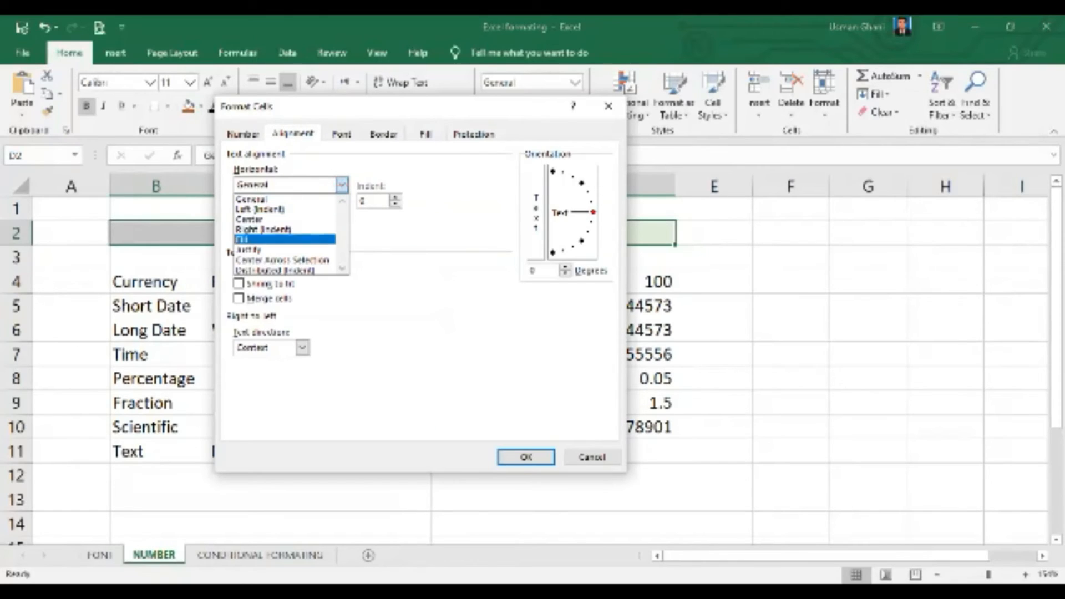
{"action": "left_click", "coordinate": [325, 259]}
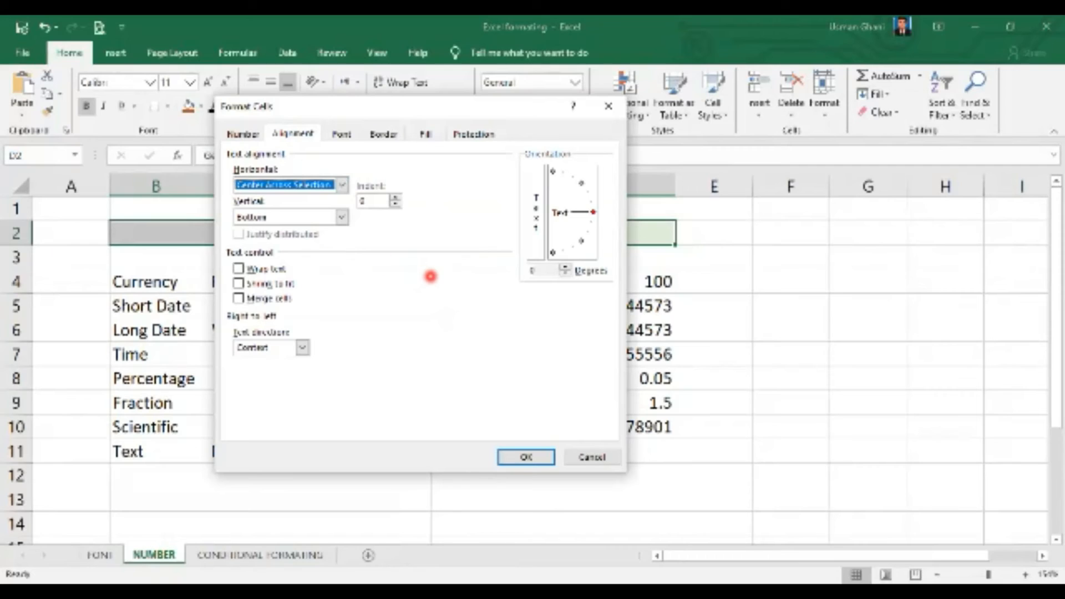
{"action": "left_click", "coordinate": [525, 457]}
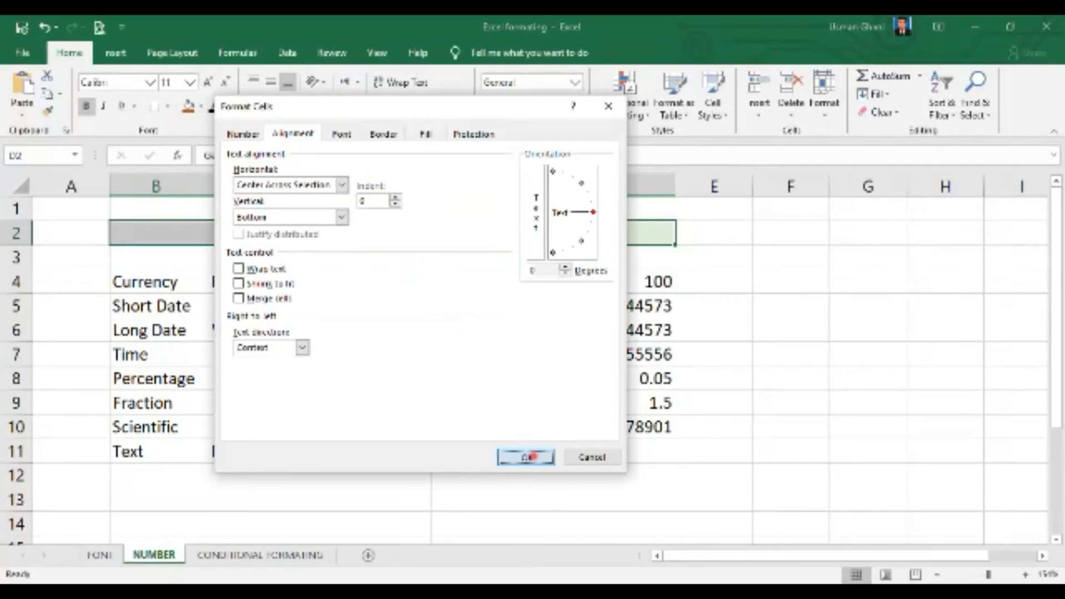
{"action": "left_click", "coordinate": [589, 235]}
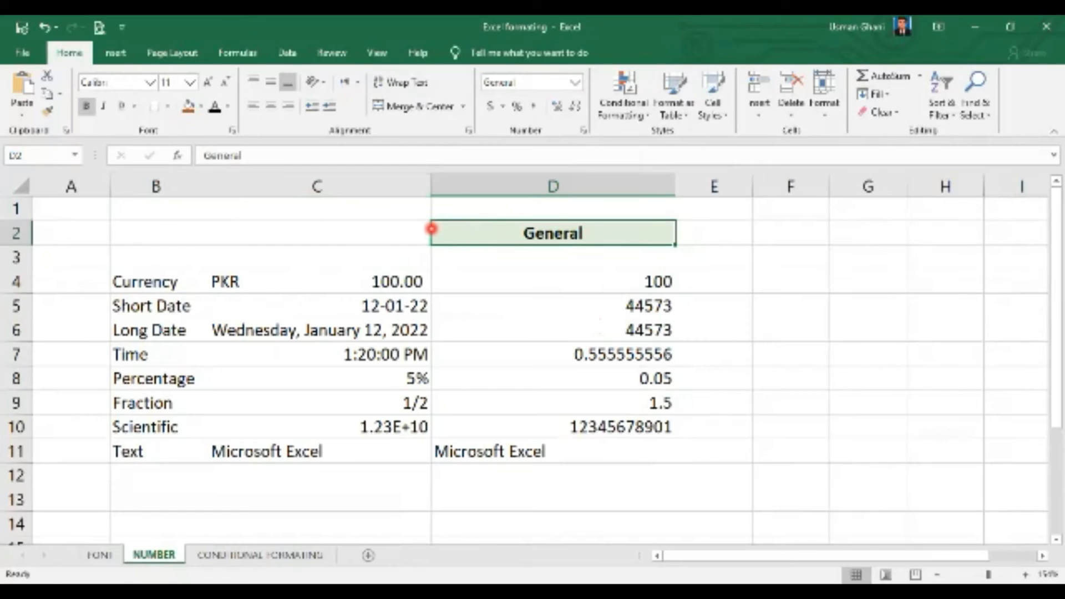
Step: Move the General heading from D2 to B2 and set B2:D2 to Center Across Selection
{"action": "left_click_drag", "start_coordinate": [430, 228], "coordinate": [297, 233]}
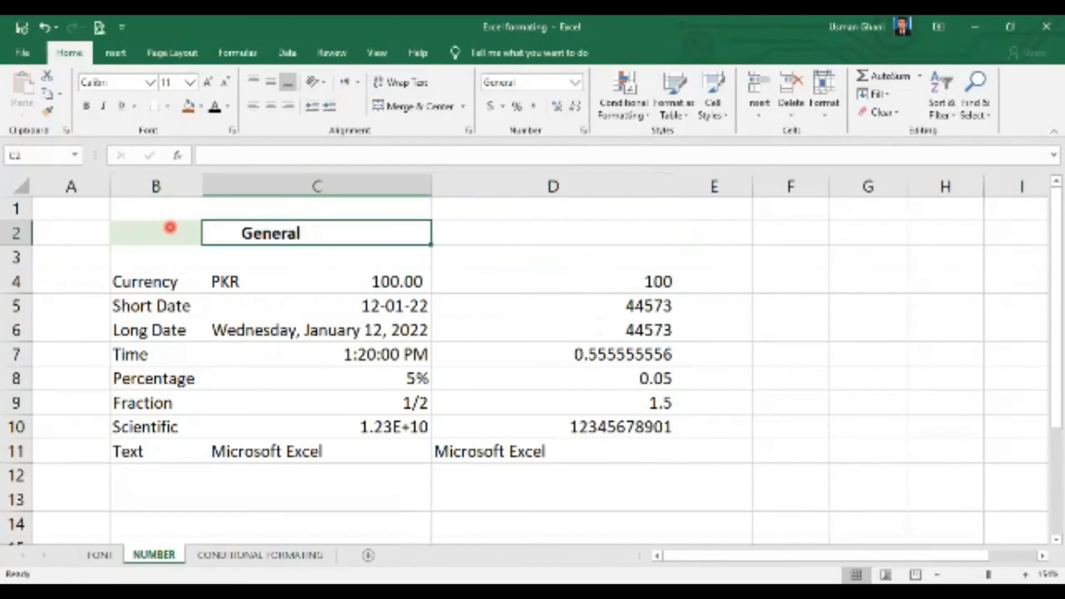
{"action": "left_click_drag", "start_coordinate": [166, 227], "coordinate": [557, 233]}
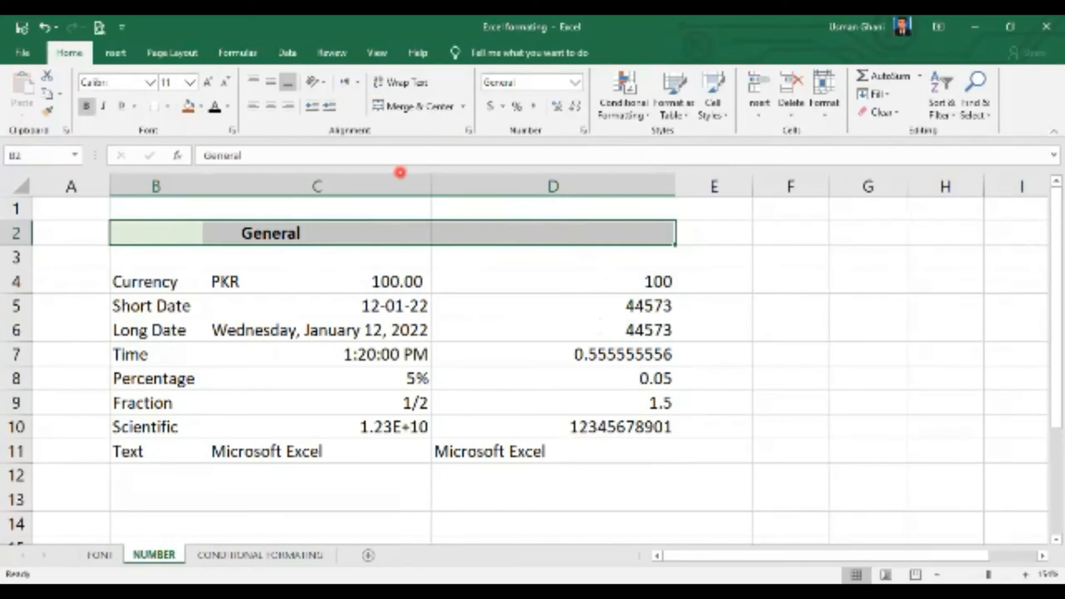
{"action": "key", "text": "ctrl+1"}
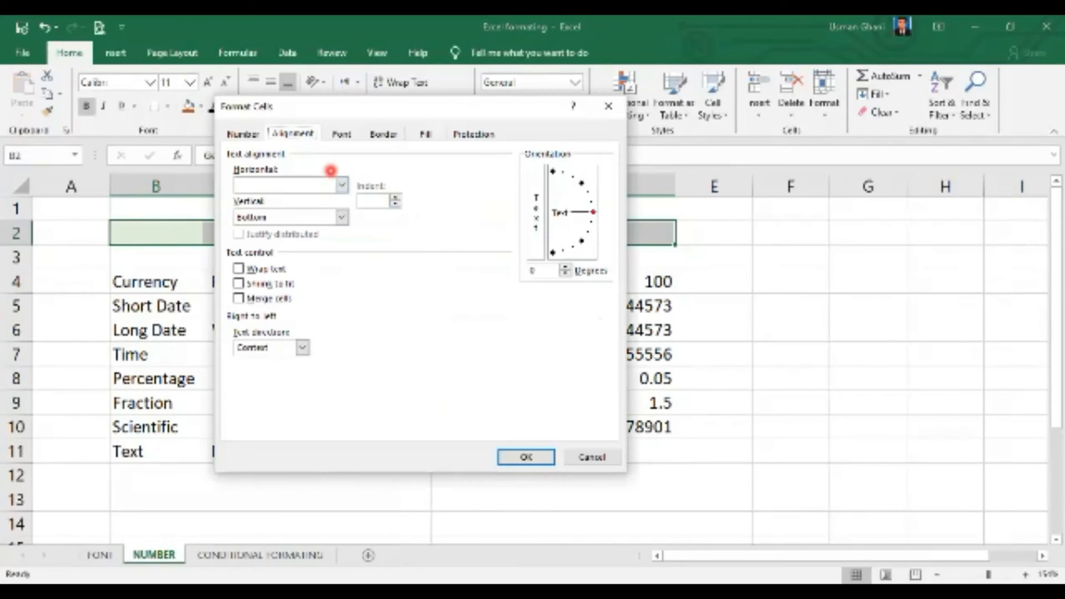
{"action": "left_click", "coordinate": [341, 185]}
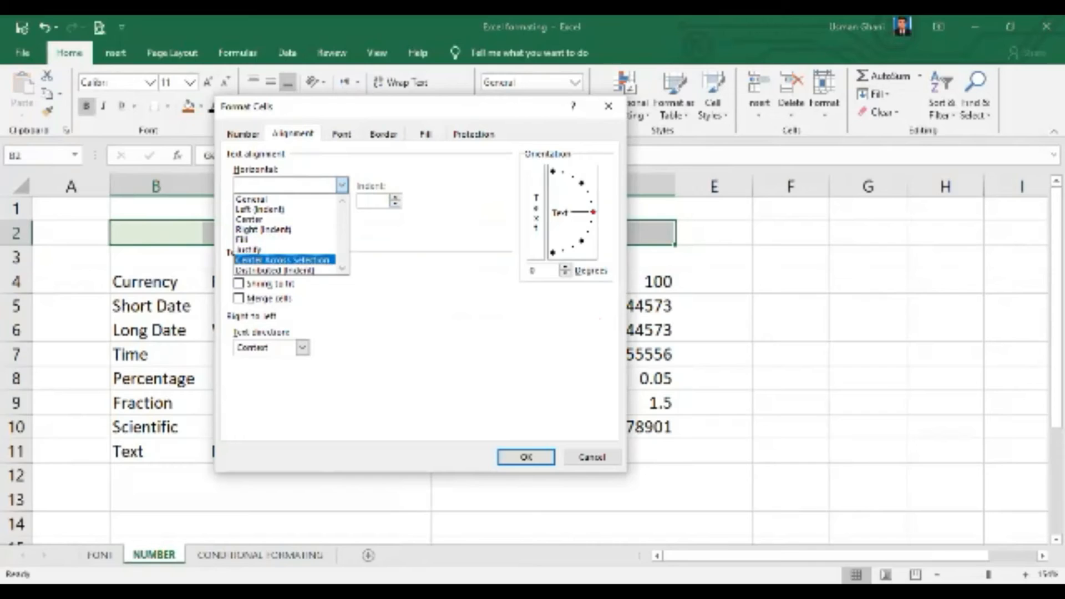
{"action": "left_click", "coordinate": [327, 259]}
{"action": "left_click", "coordinate": [539, 457]}
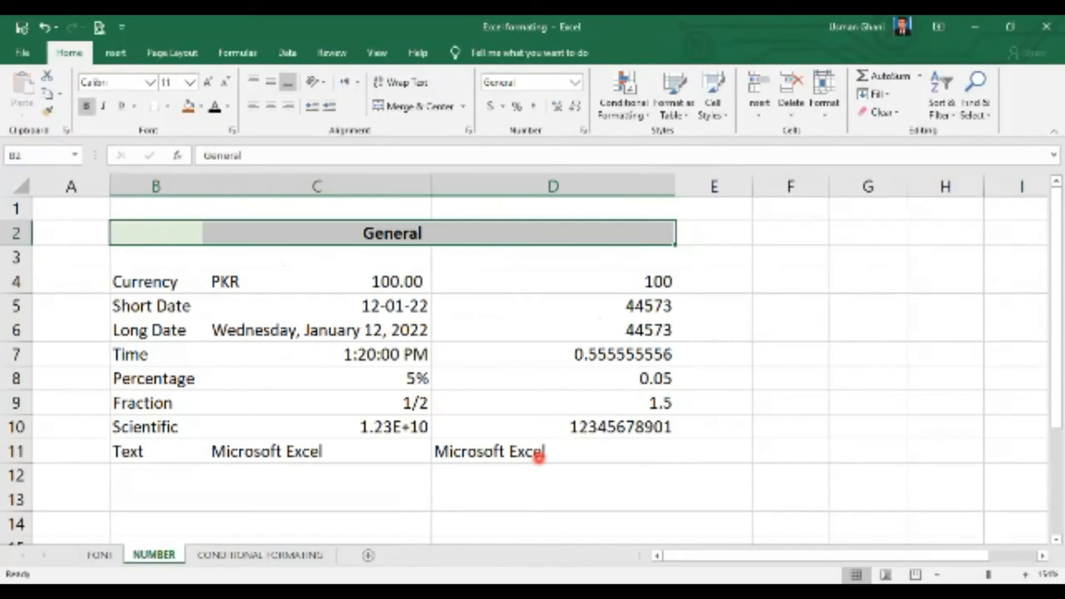
Step: Inspect cells B2, C2 and D2 one at a time to check which one holds the centered heading
{"action": "left_click", "coordinate": [562, 262]}
{"action": "left_click", "coordinate": [519, 231]}
{"action": "left_click", "coordinate": [366, 233]}
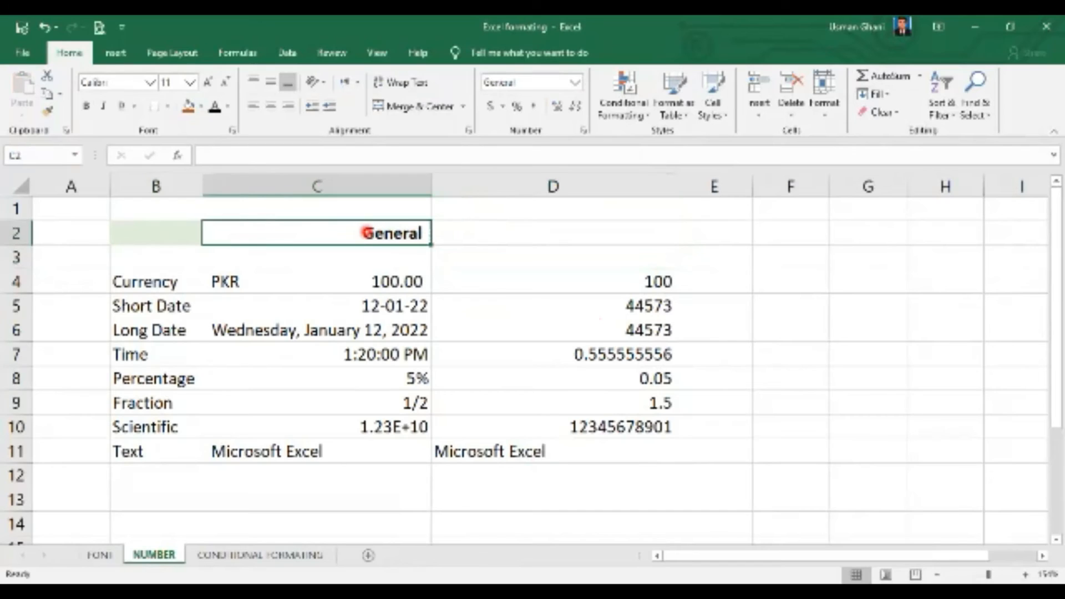
{"action": "left_click", "coordinate": [514, 239]}
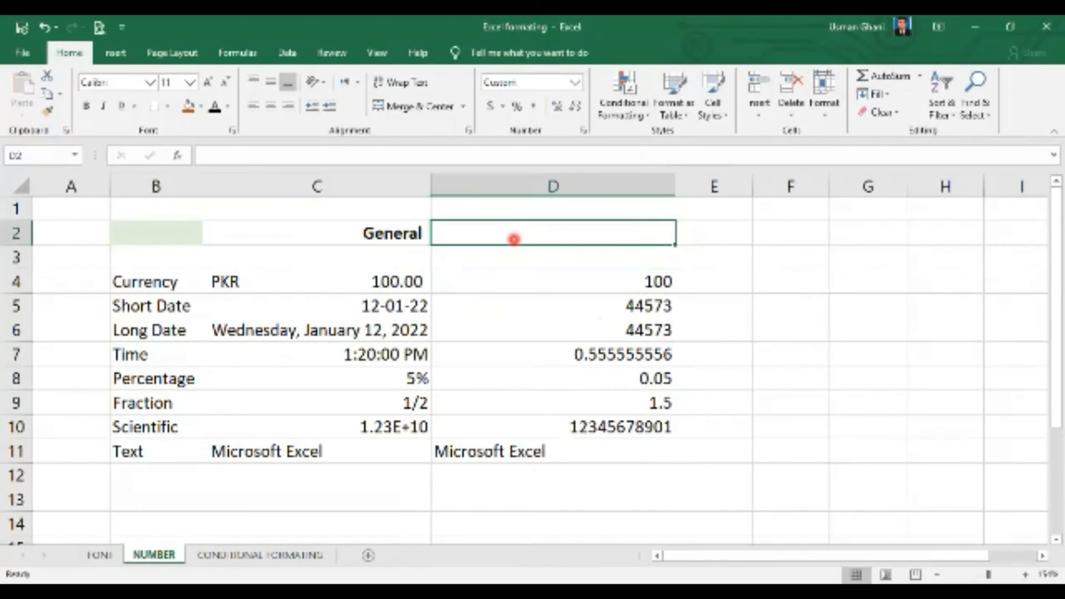
{"action": "key", "text": "Left"}
{"action": "key", "text": "Left"}
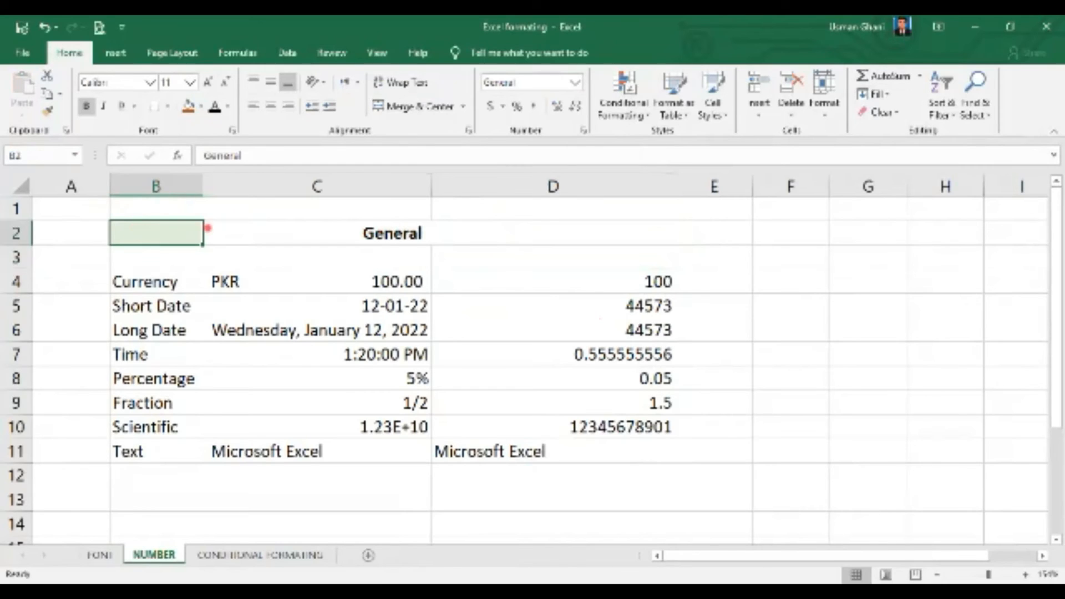
{"action": "left_click_drag", "start_coordinate": [207, 228], "coordinate": [495, 234]}
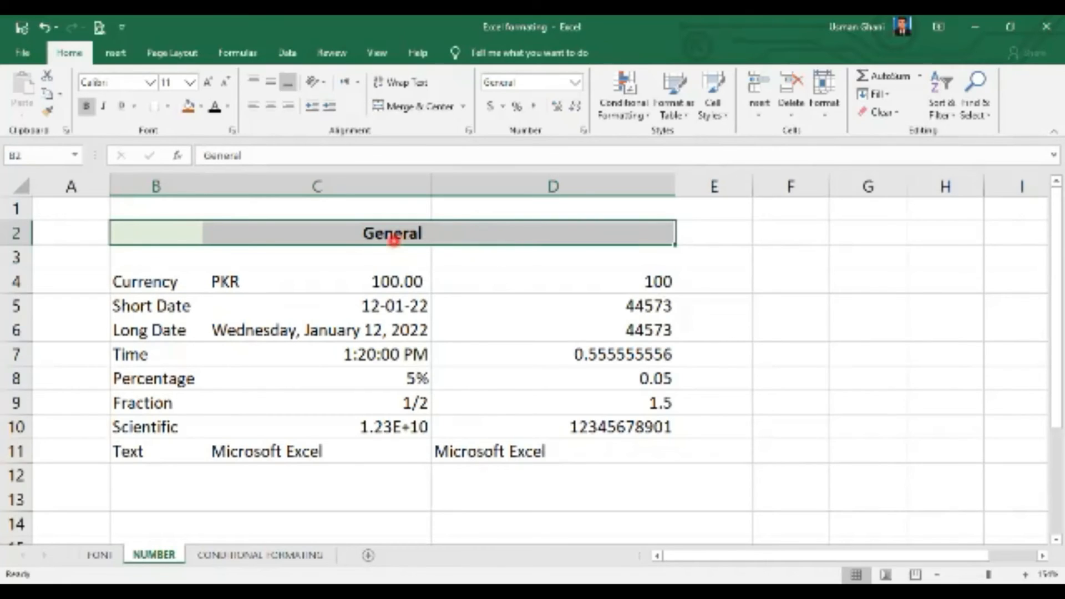
{"action": "left_click", "coordinate": [394, 239]}
{"action": "left_click", "coordinate": [186, 234]}
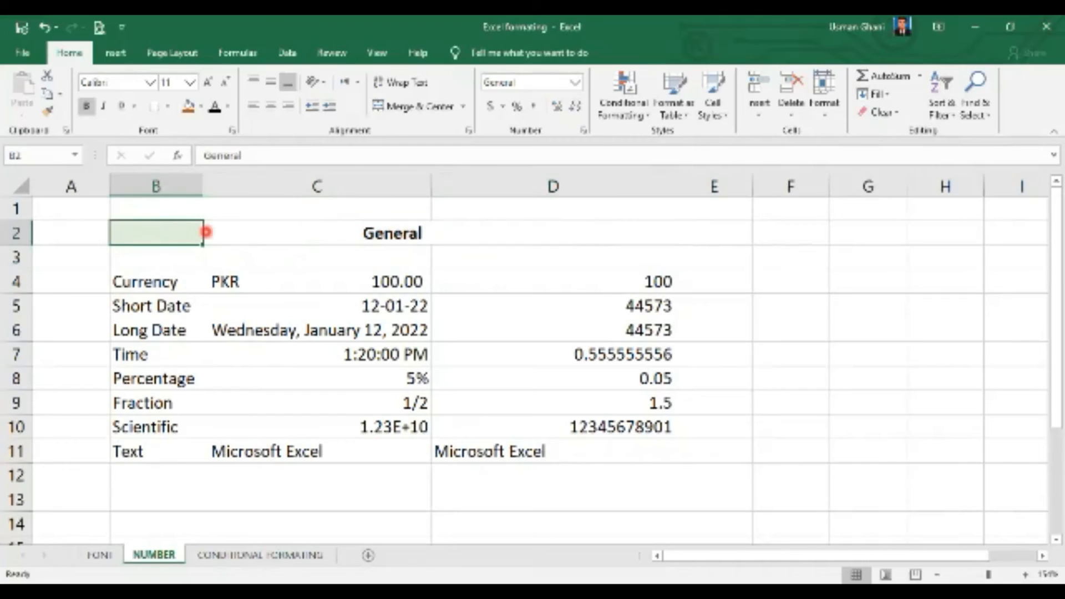
{"action": "left_click", "coordinate": [332, 238]}
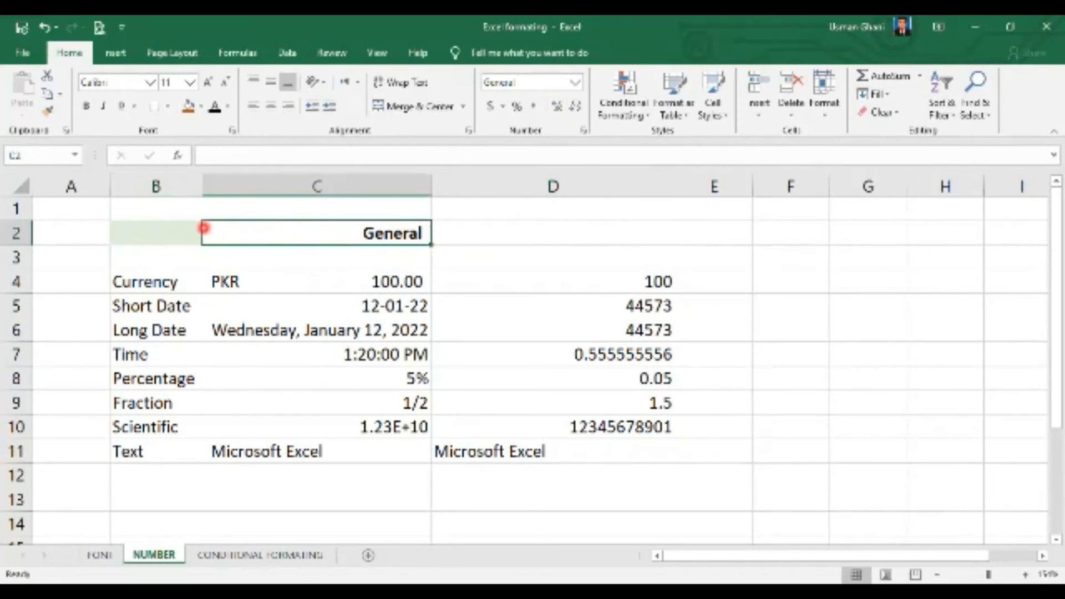
{"action": "left_click", "coordinate": [184, 228]}
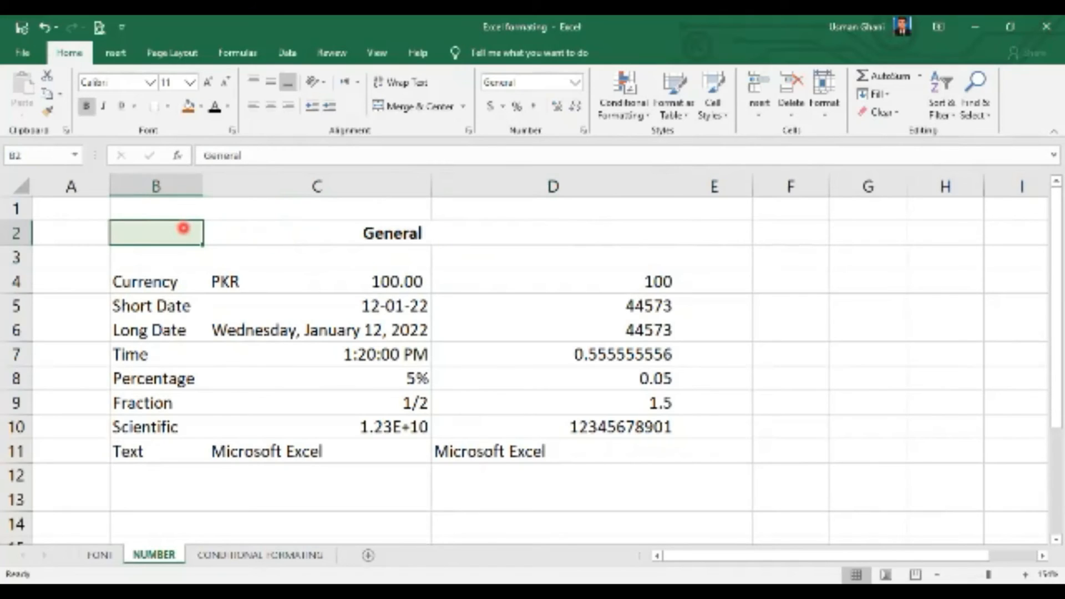
Step: Reapply the Center Across Selection horizontal alignment to the heading range B2:D2
{"action": "left_click_drag", "start_coordinate": [178, 230], "coordinate": [616, 240]}
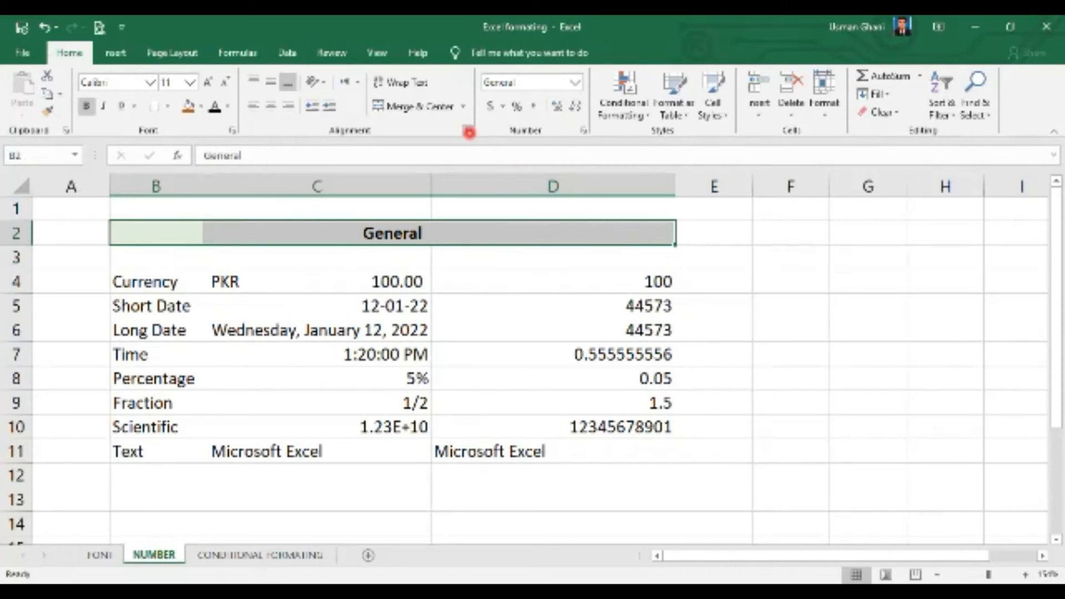
{"action": "left_click", "coordinate": [469, 133]}
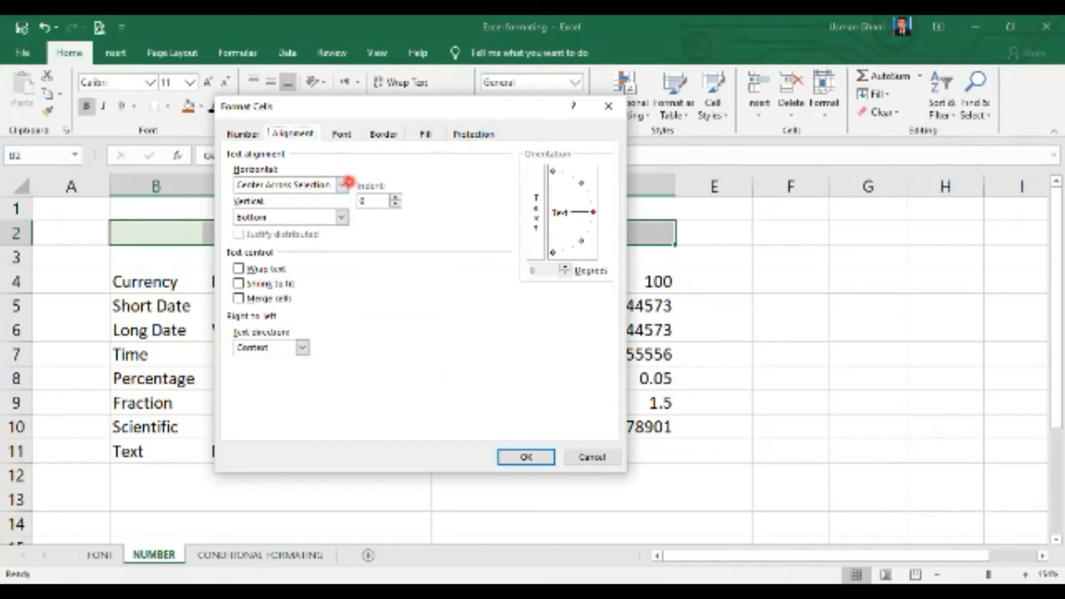
{"action": "left_click", "coordinate": [344, 184]}
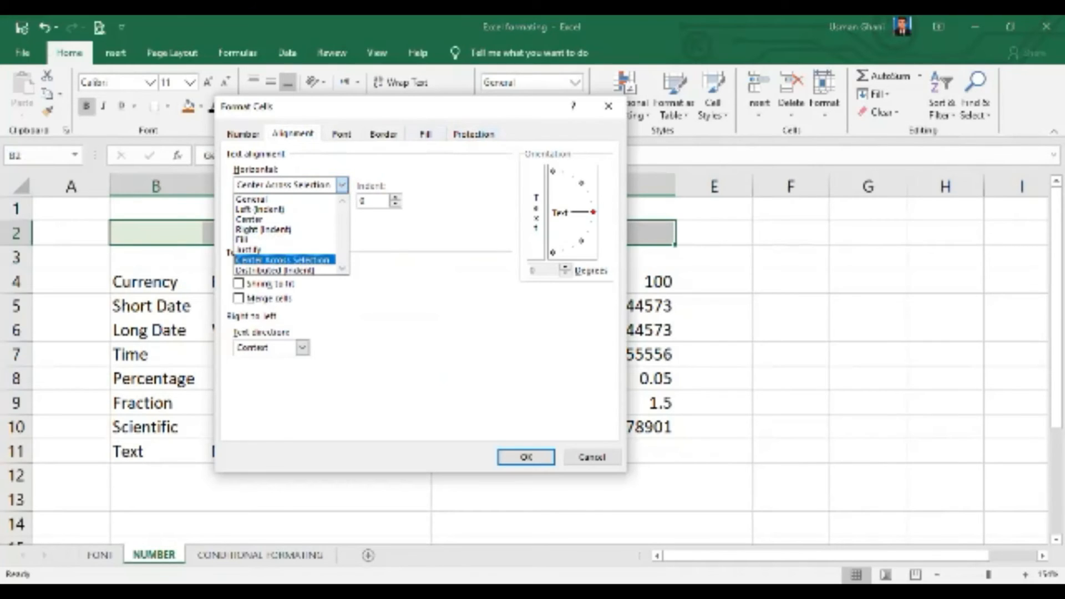
{"action": "left_click", "coordinate": [322, 260]}
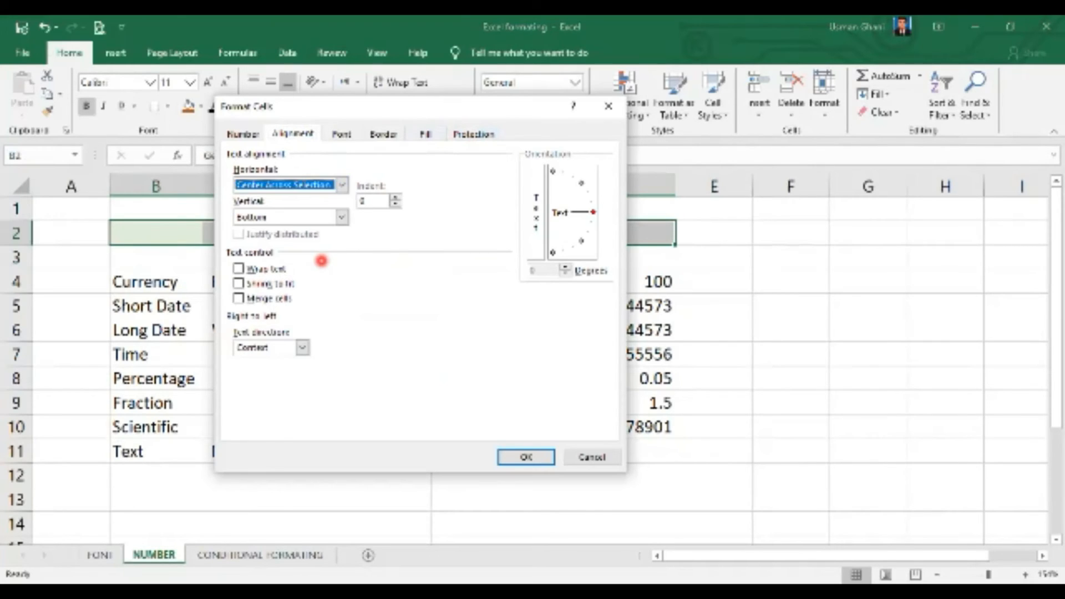
{"action": "left_click", "coordinate": [522, 457]}
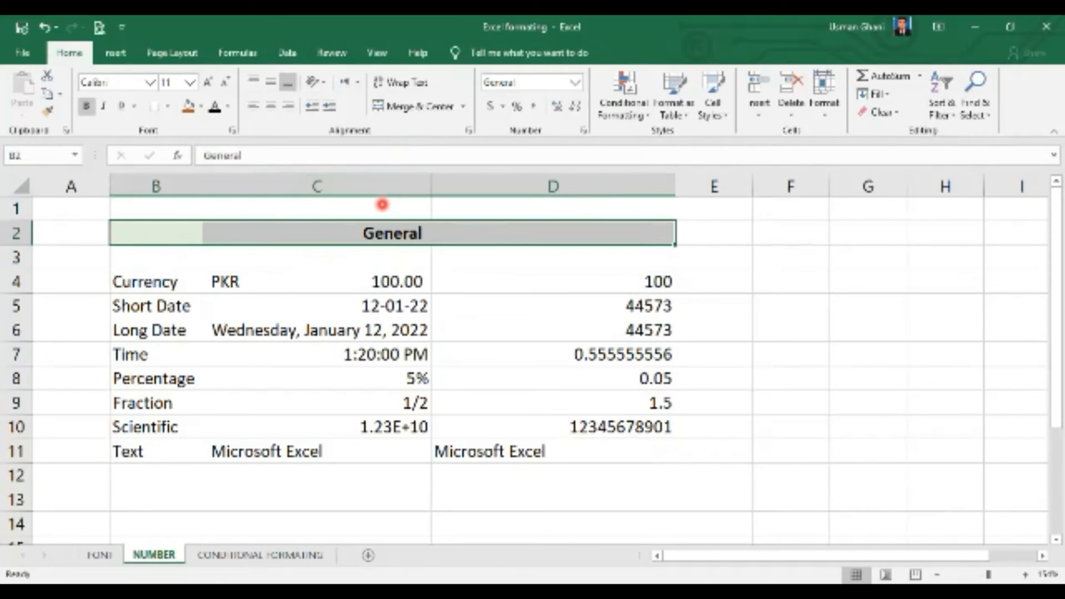
Step: Replace the heading text in cell B2 with "what is this"
{"action": "left_click", "coordinate": [186, 230]}
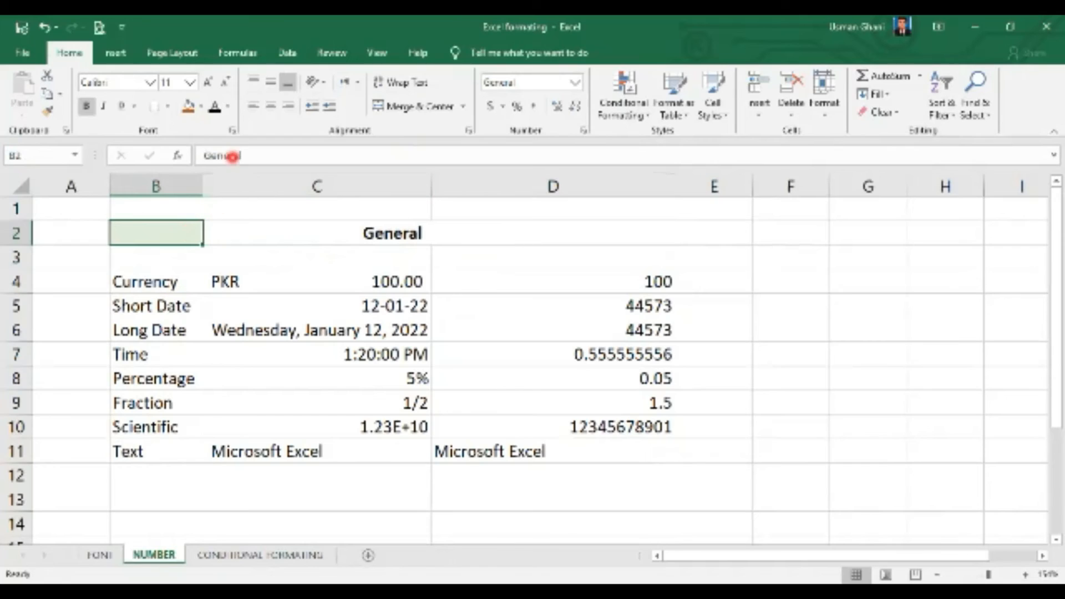
{"action": "left_click_drag", "start_coordinate": [257, 157], "coordinate": [150, 156]}
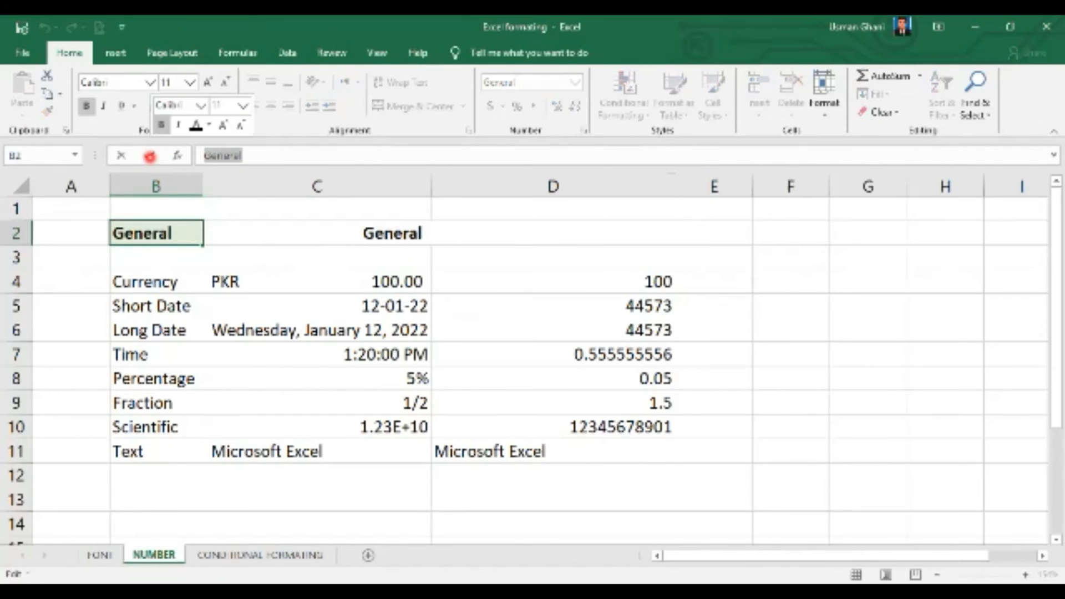
{"action": "type", "text": "wh"}
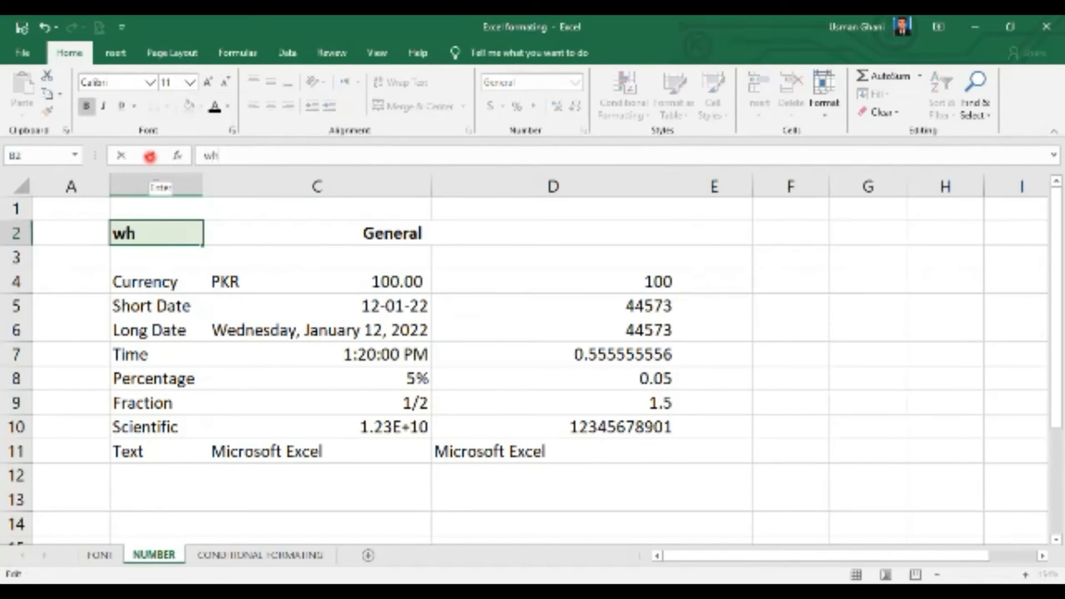
{"action": "type", "text": "at is this"}
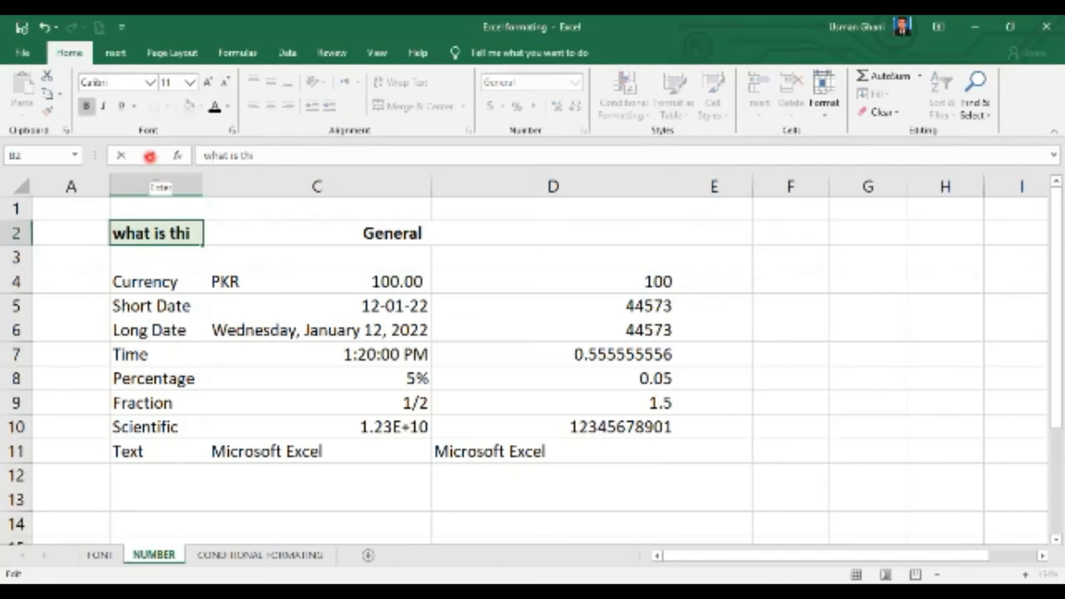
{"action": "key", "text": "Return"}
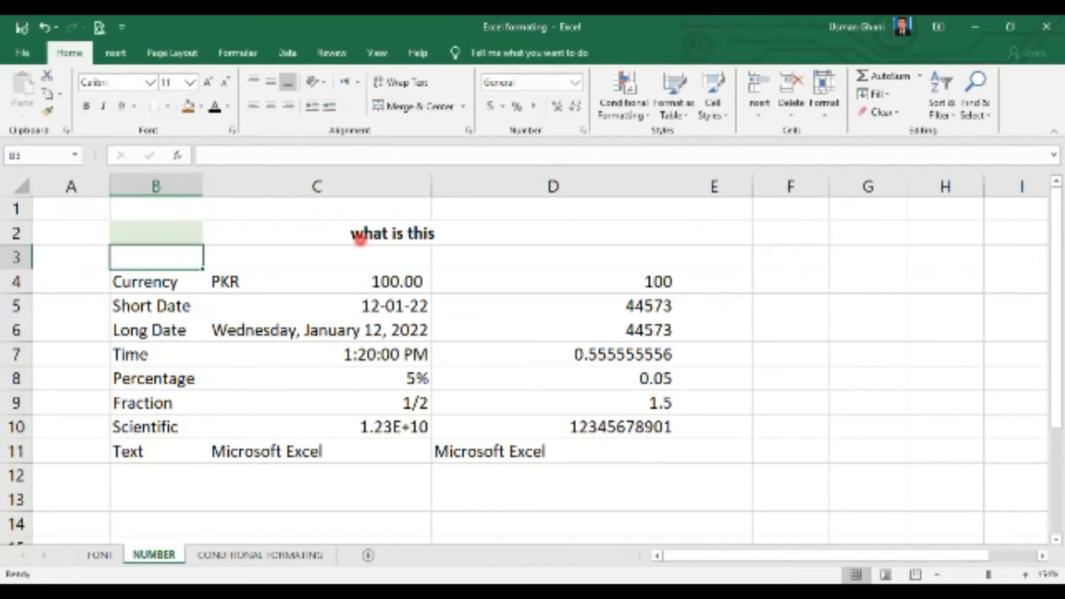
Step: Set the horizontal alignment of heading range B2:D2 to Distributed (Indent)
{"action": "left_click_drag", "start_coordinate": [188, 233], "coordinate": [572, 228]}
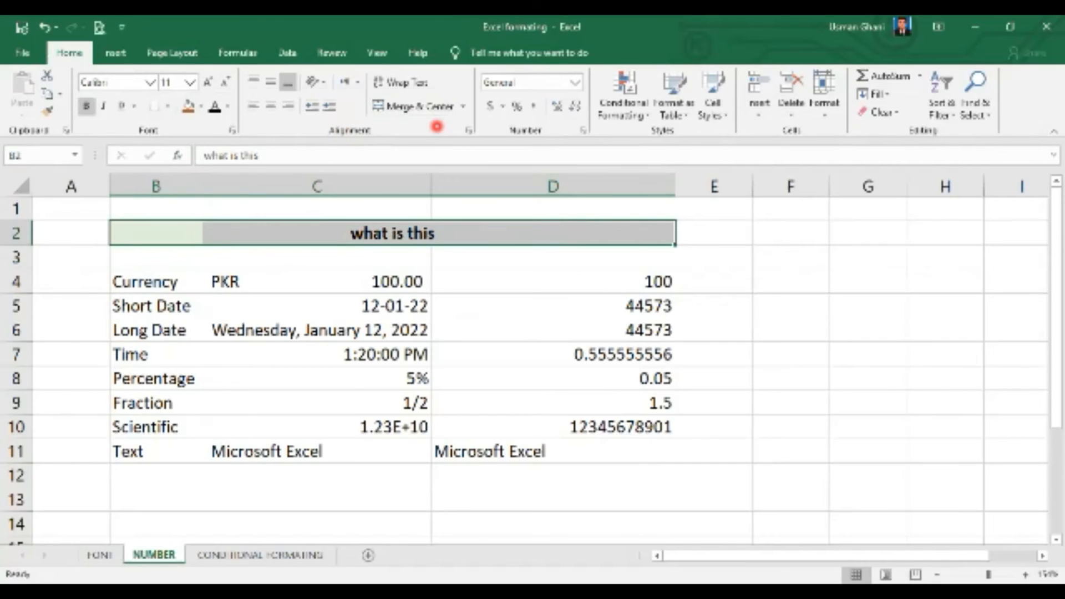
{"action": "left_click", "coordinate": [469, 130]}
{"action": "left_click", "coordinate": [342, 184]}
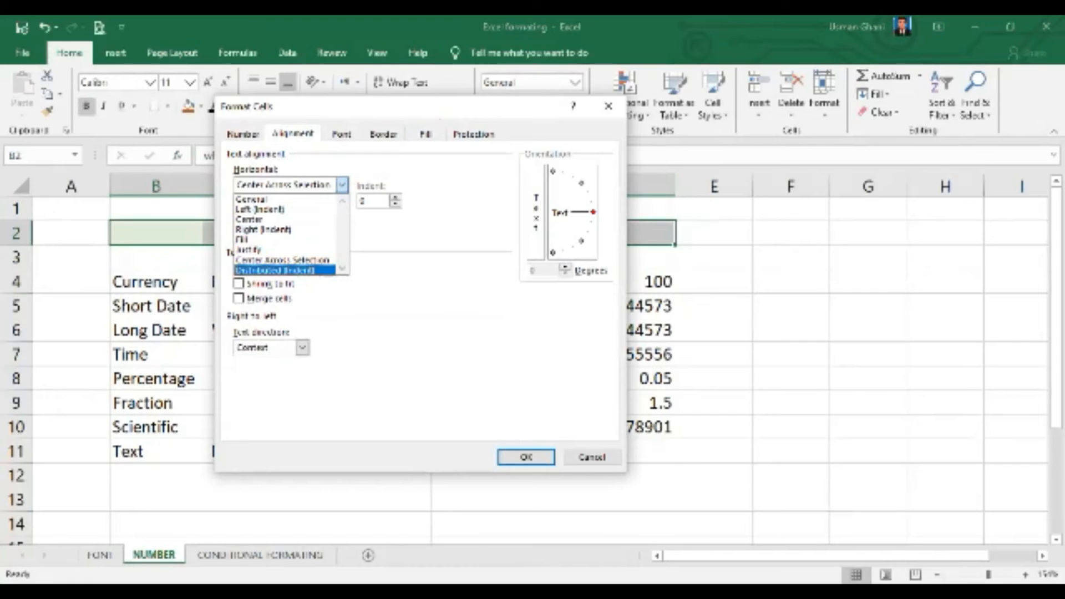
{"action": "left_click", "coordinate": [328, 267]}
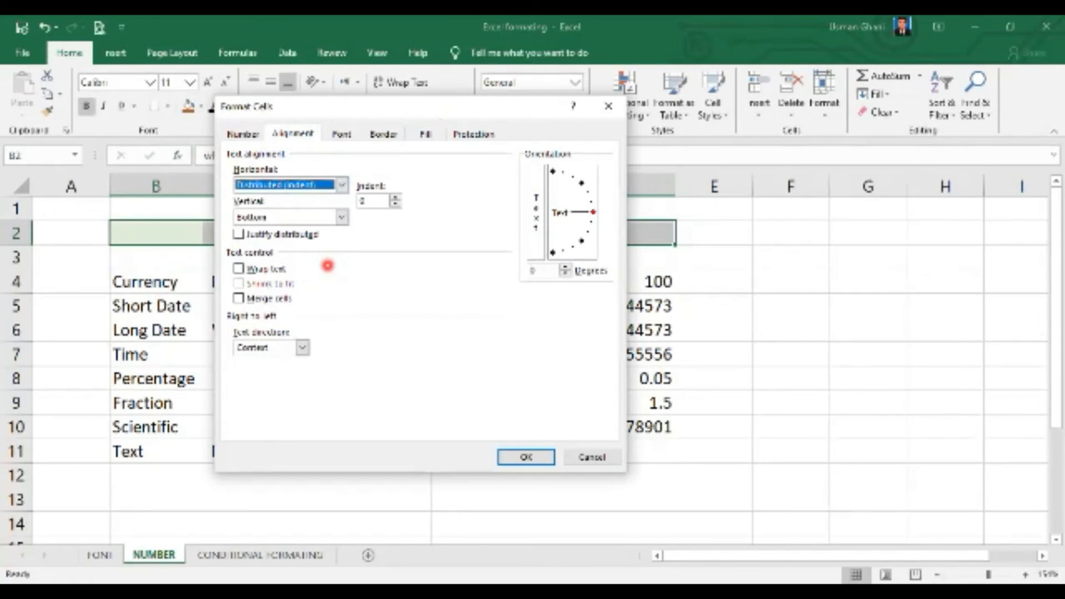
{"action": "left_click", "coordinate": [523, 457]}
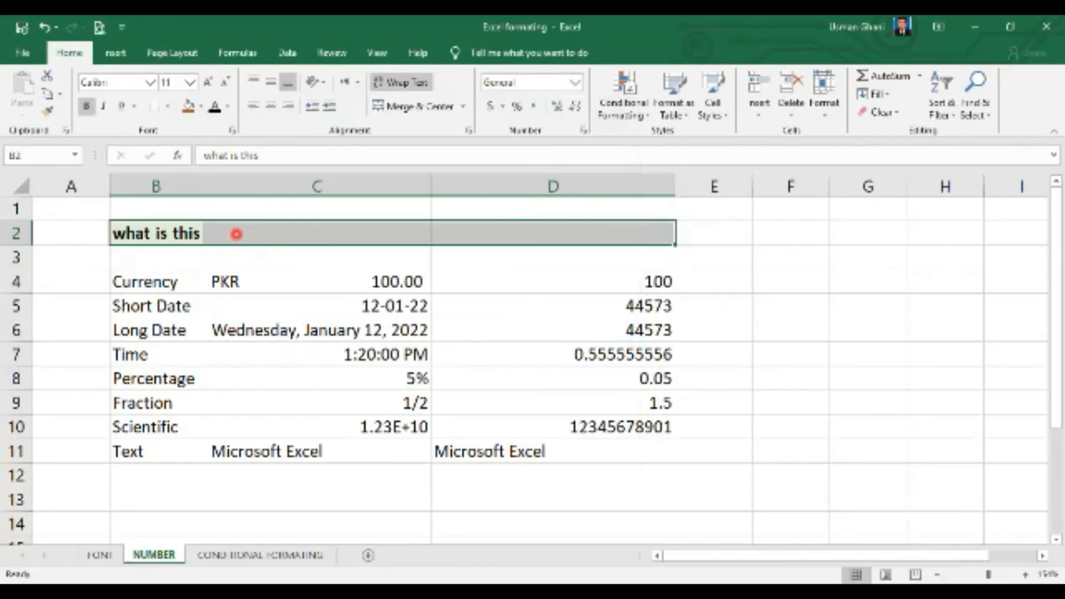
Step: Widen column B greatly to spread out the distributed heading words, and narrow it back to moderately wider than the heading text
{"action": "left_click", "coordinate": [176, 234]}
{"action": "left_click_drag", "start_coordinate": [176, 234], "coordinate": [204, 230]}
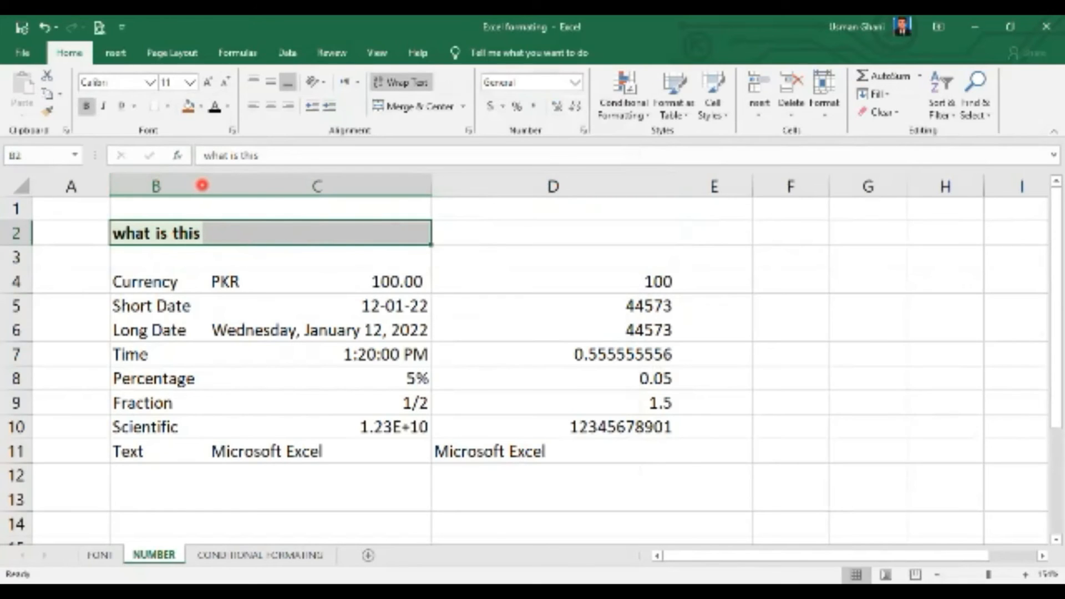
{"action": "left_click_drag", "start_coordinate": [202, 186], "coordinate": [533, 192]}
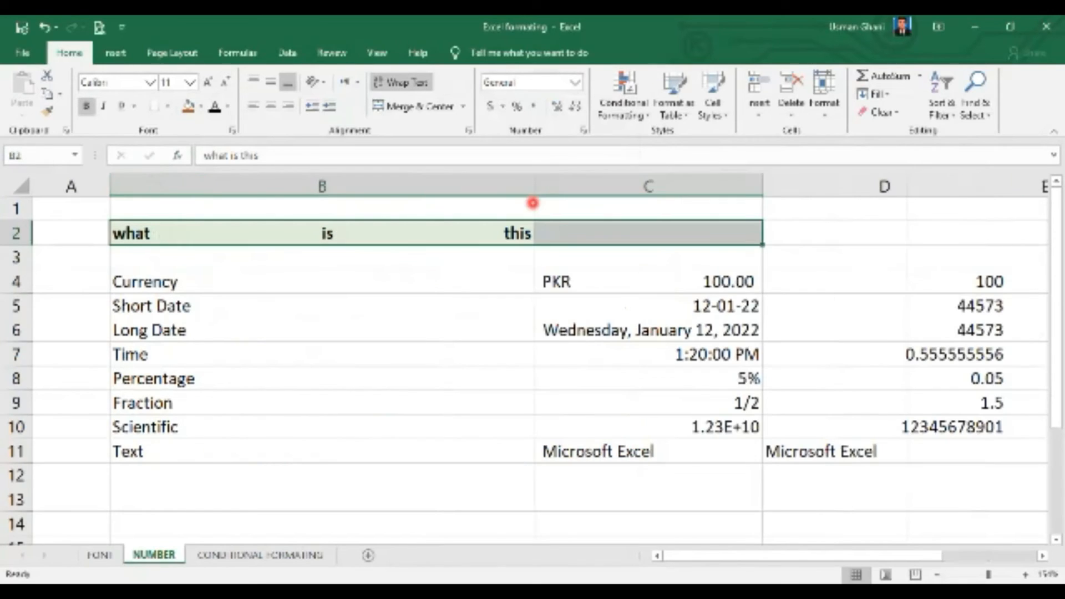
{"action": "left_click", "coordinate": [457, 304]}
{"action": "left_click", "coordinate": [424, 234]}
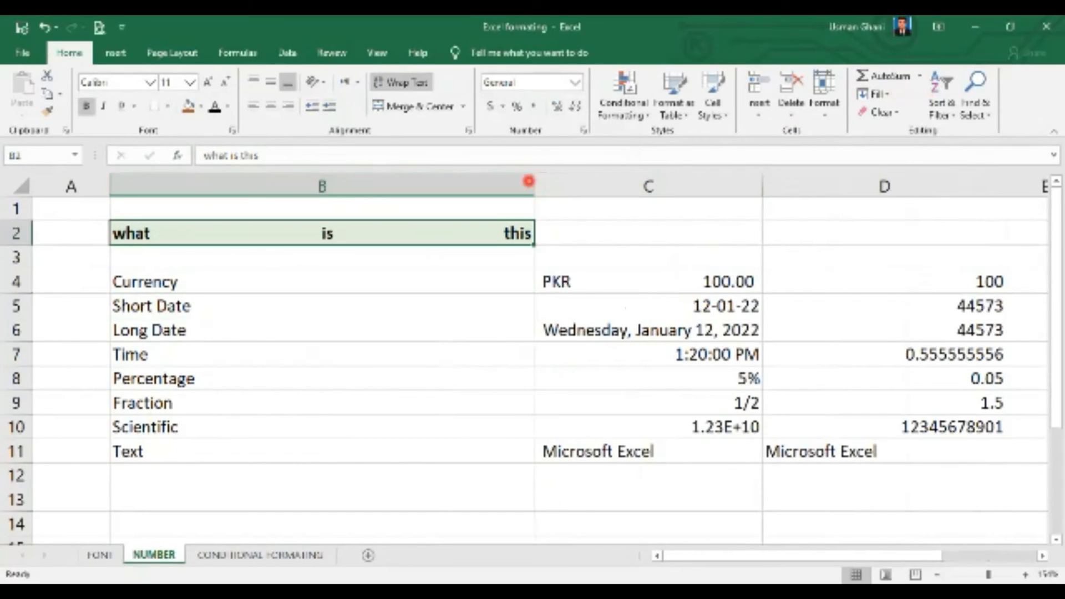
{"action": "left_click_drag", "start_coordinate": [531, 181], "coordinate": [286, 188]}
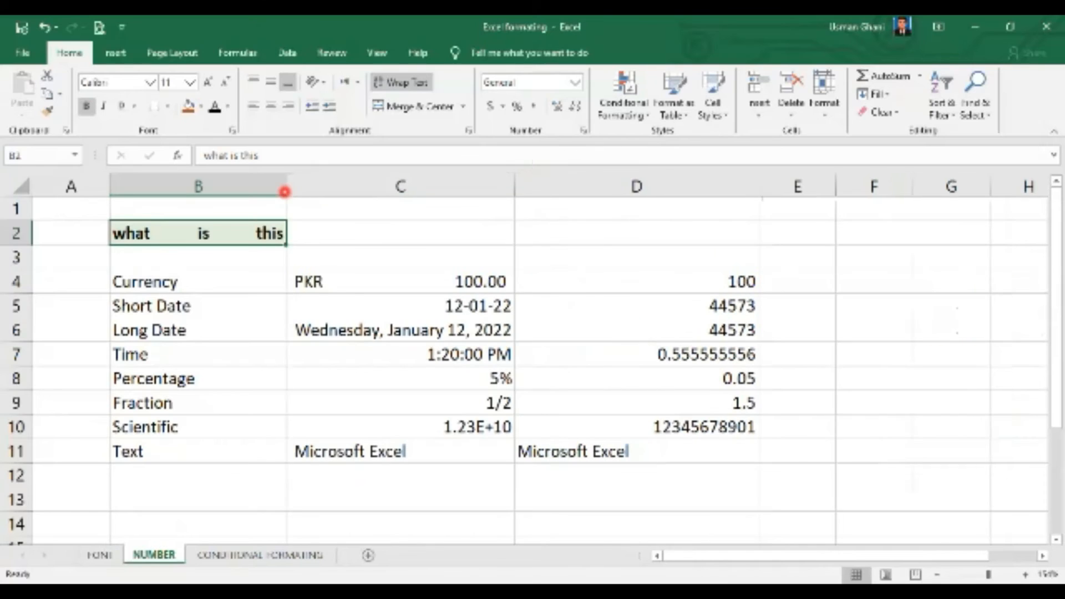
Step: Merge and center B2:D2, and set the merged heading's horizontal alignment to Distributed (Indent)
{"action": "left_click_drag", "start_coordinate": [225, 229], "coordinate": [609, 240]}
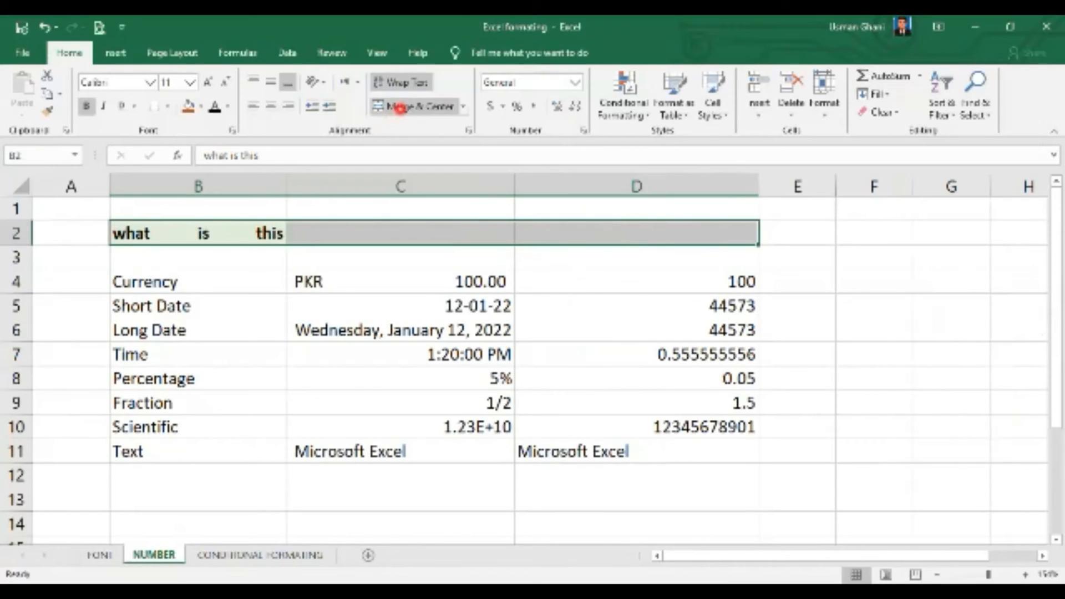
{"action": "left_click", "coordinate": [398, 107]}
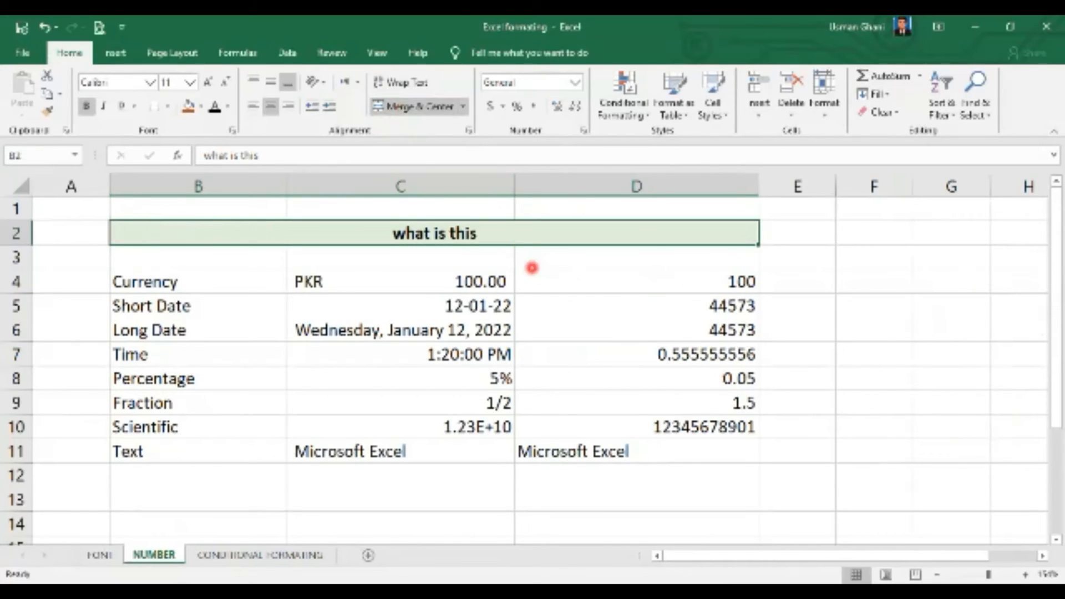
{"action": "key", "text": "ctrl+1"}
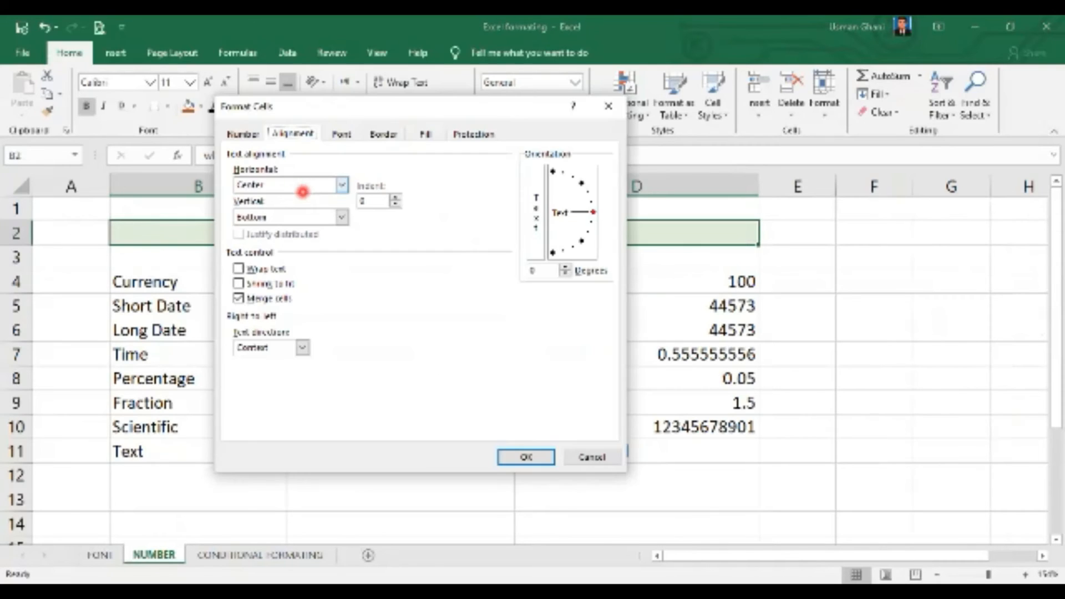
{"action": "left_click", "coordinate": [342, 185]}
{"action": "left_click", "coordinate": [326, 270]}
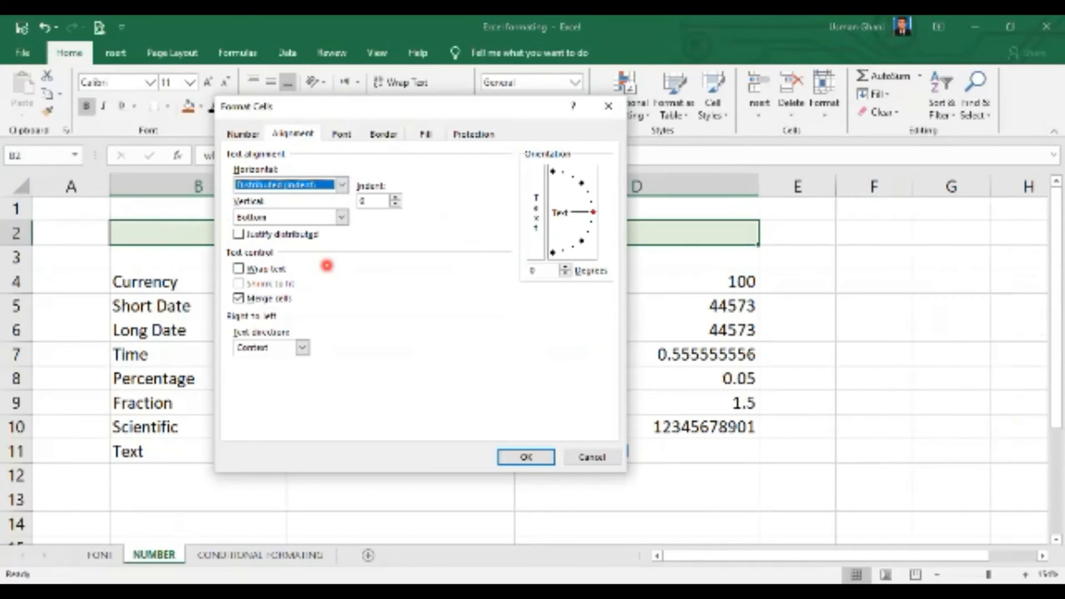
{"action": "left_click", "coordinate": [526, 457]}
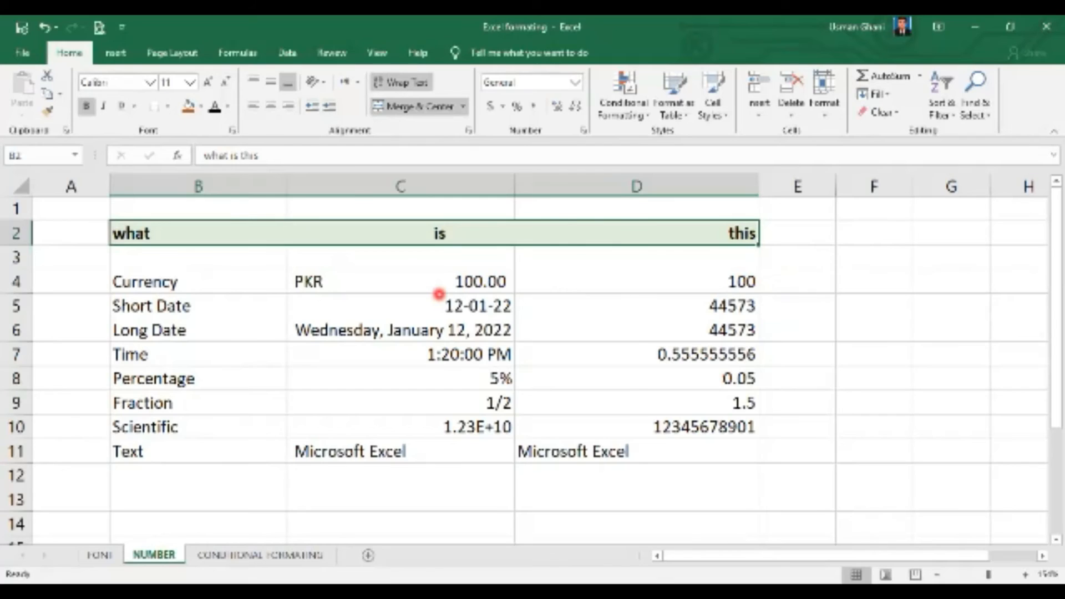
Step: Preview several fonts for the merged heading in its cell format settings, ending on Calibri (Body)
{"action": "key", "text": "ctrl+1"}
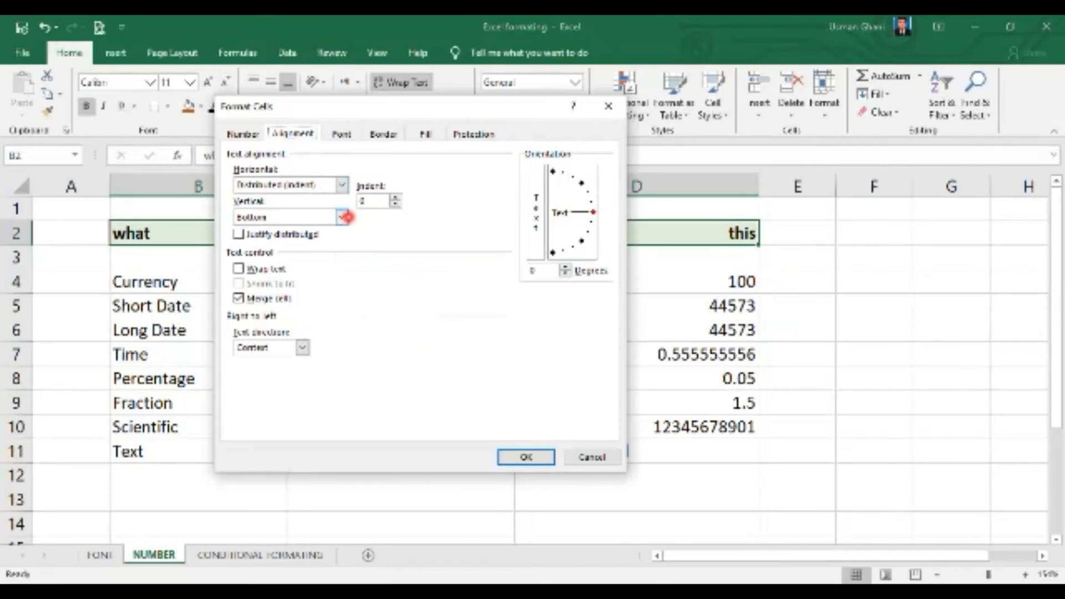
{"action": "left_click", "coordinate": [344, 186]}
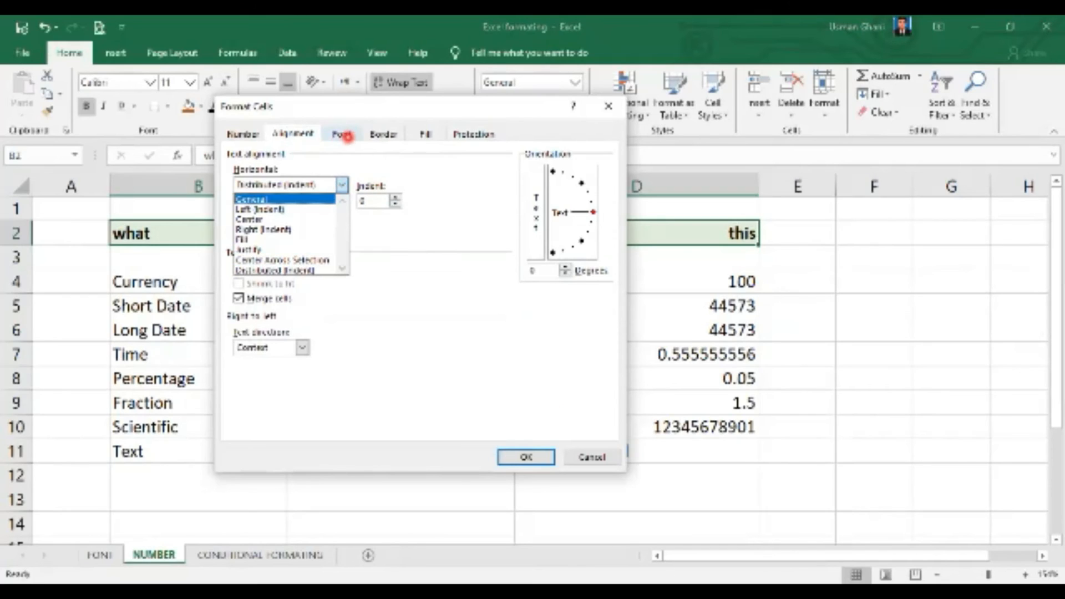
{"action": "left_click", "coordinate": [343, 134]}
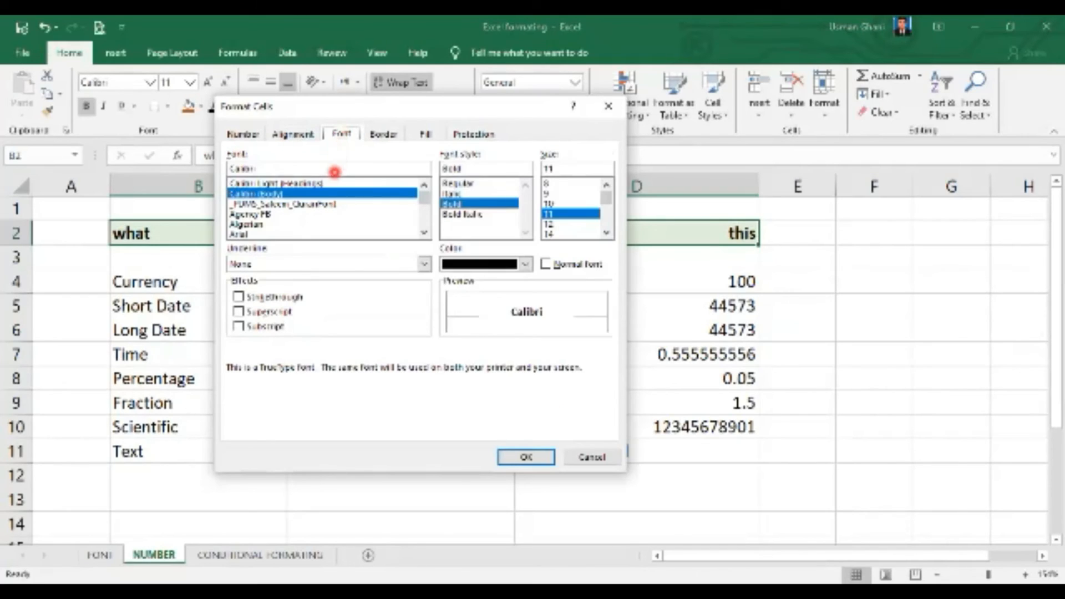
{"action": "left_click", "coordinate": [289, 182]}
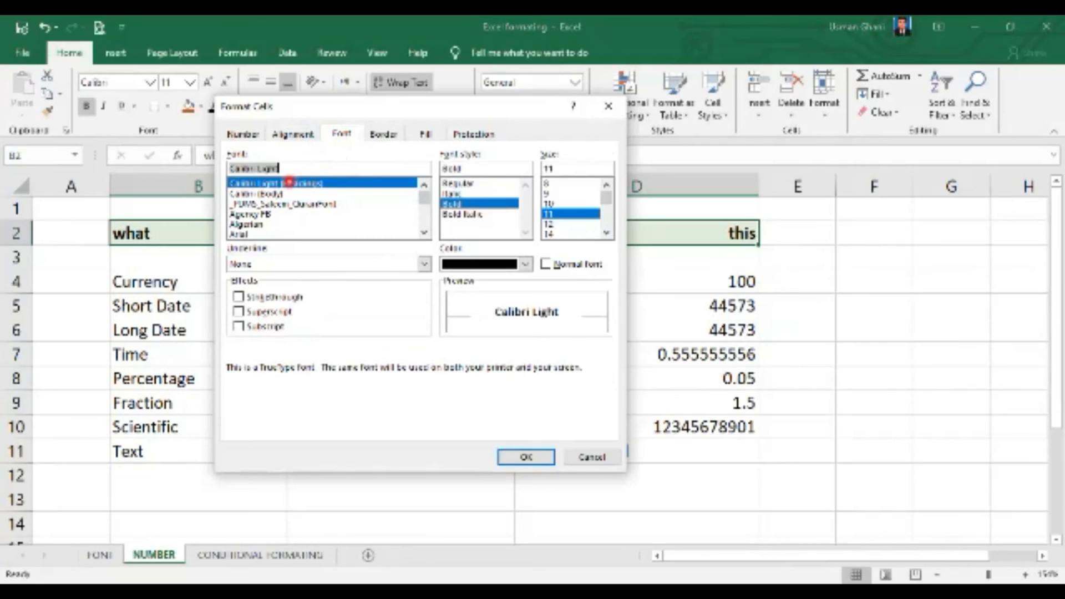
{"action": "left_click", "coordinate": [281, 204]}
{"action": "left_click", "coordinate": [282, 194]}
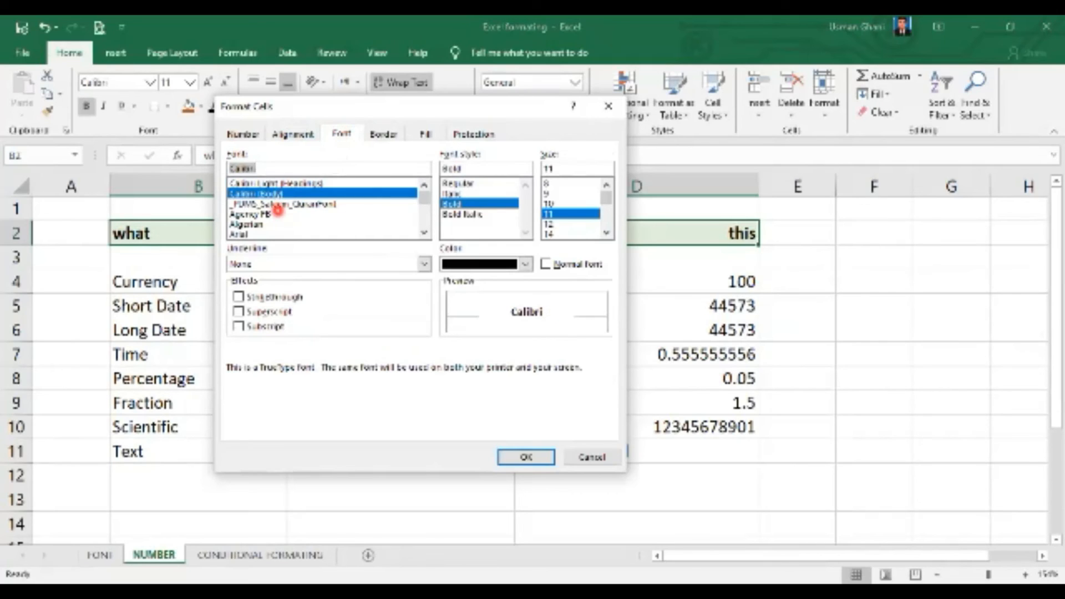
{"action": "left_click", "coordinate": [272, 214]}
{"action": "left_click", "coordinate": [259, 204]}
{"action": "left_click", "coordinate": [254, 193]}
Step: Try the font styles and larger sizes for the merged heading, choosing Bold Italic and size 18
{"action": "left_click", "coordinate": [469, 183]}
{"action": "left_click", "coordinate": [465, 194]}
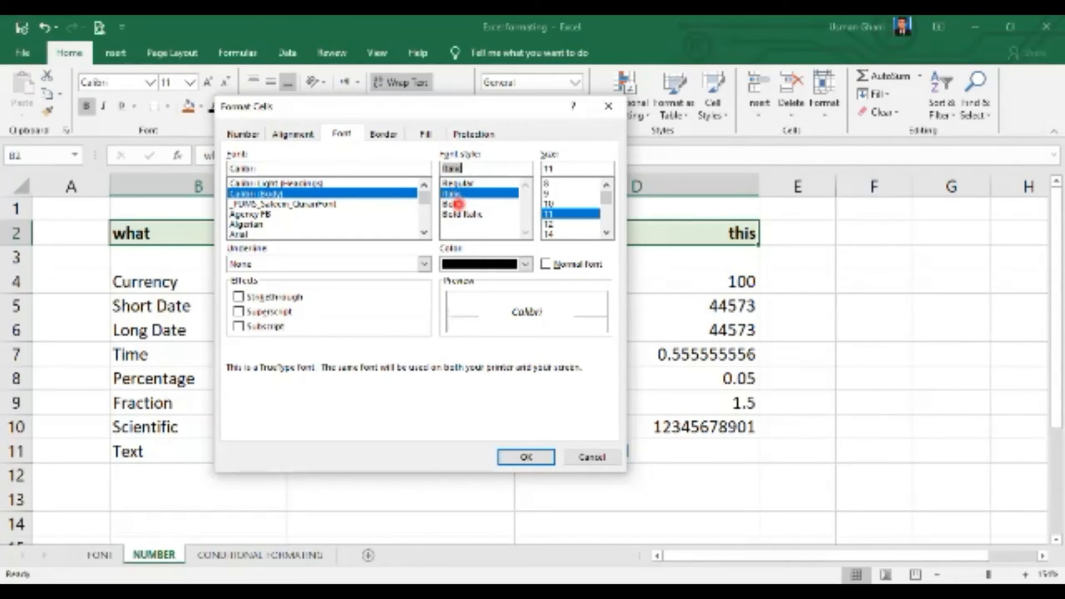
{"action": "left_click", "coordinate": [462, 204]}
{"action": "left_click", "coordinate": [463, 214]}
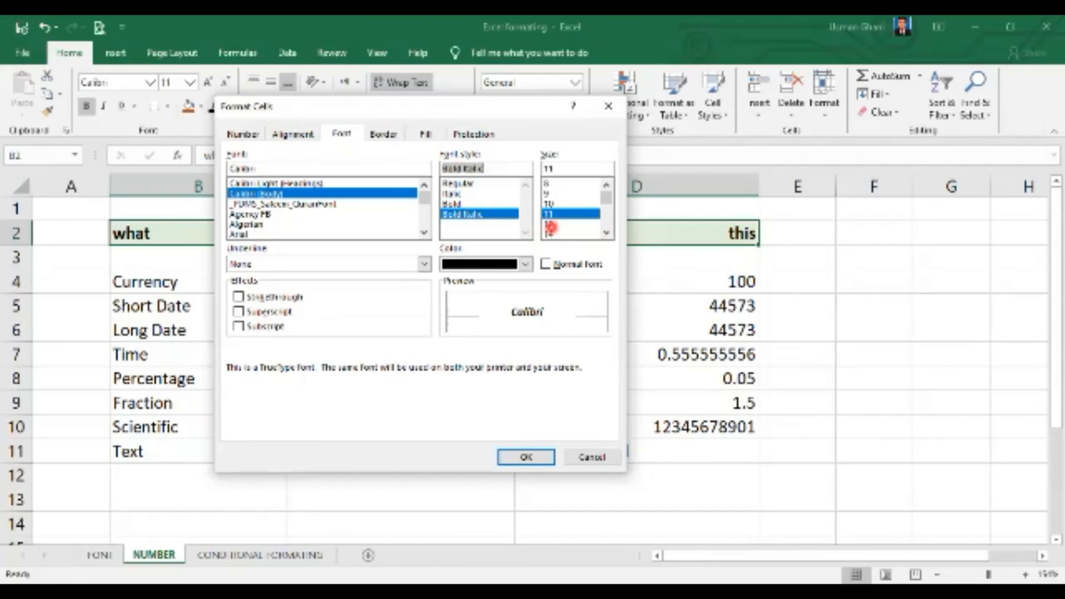
{"action": "left_click", "coordinate": [550, 224]}
{"action": "left_click", "coordinate": [550, 234]}
{"action": "left_click", "coordinate": [607, 234]}
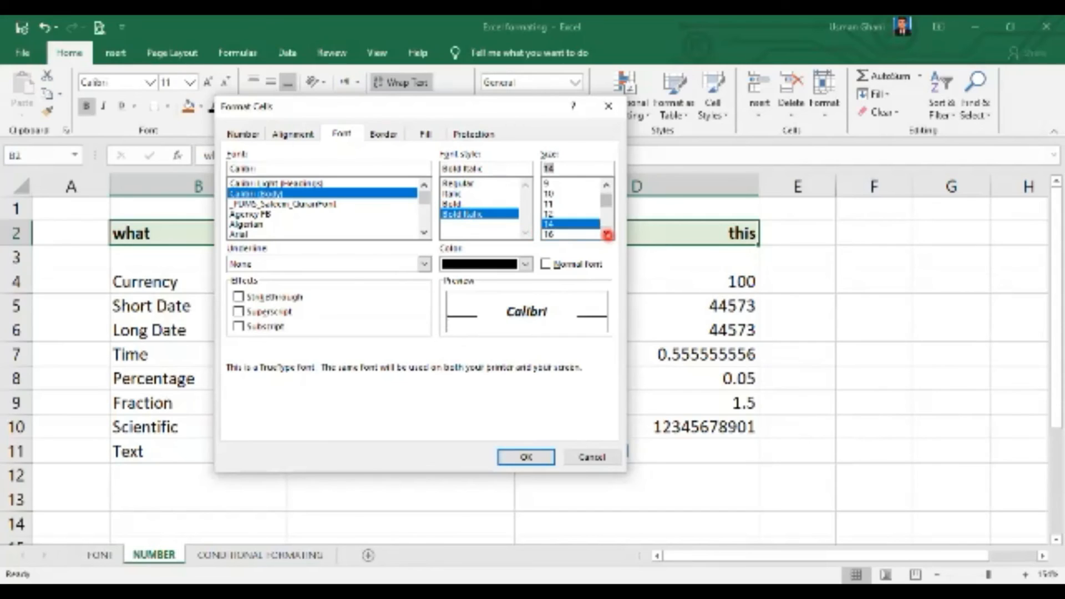
{"action": "left_click", "coordinate": [607, 234]}
{"action": "left_click", "coordinate": [556, 223]}
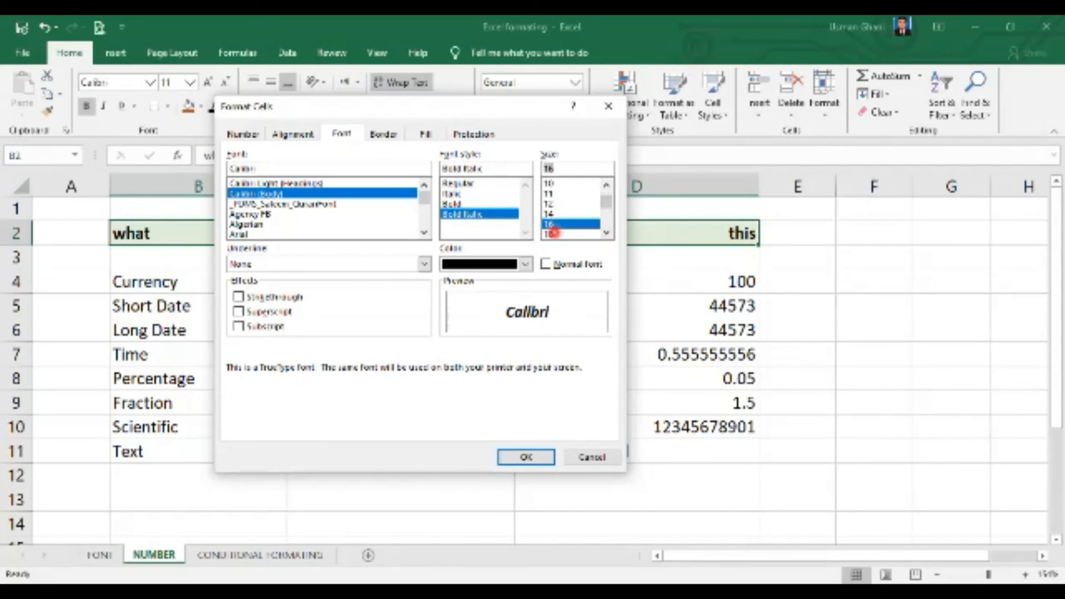
{"action": "left_click", "coordinate": [550, 235]}
{"action": "left_click", "coordinate": [607, 233]}
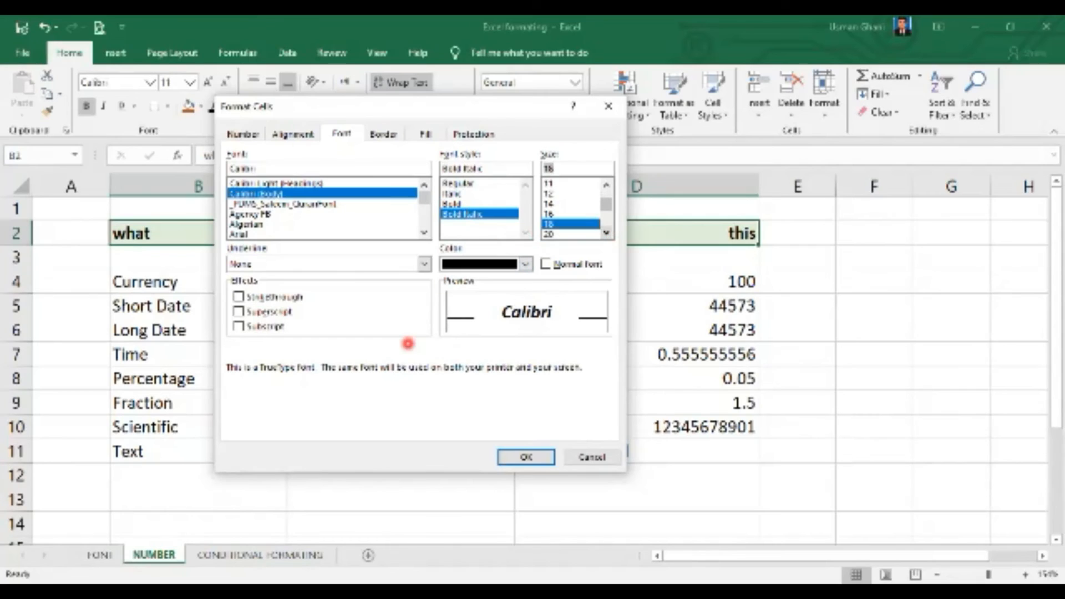
Step: Add Strikethrough to the merged heading, apply the font settings, and undo the font formatting
{"action": "left_click", "coordinate": [239, 297]}
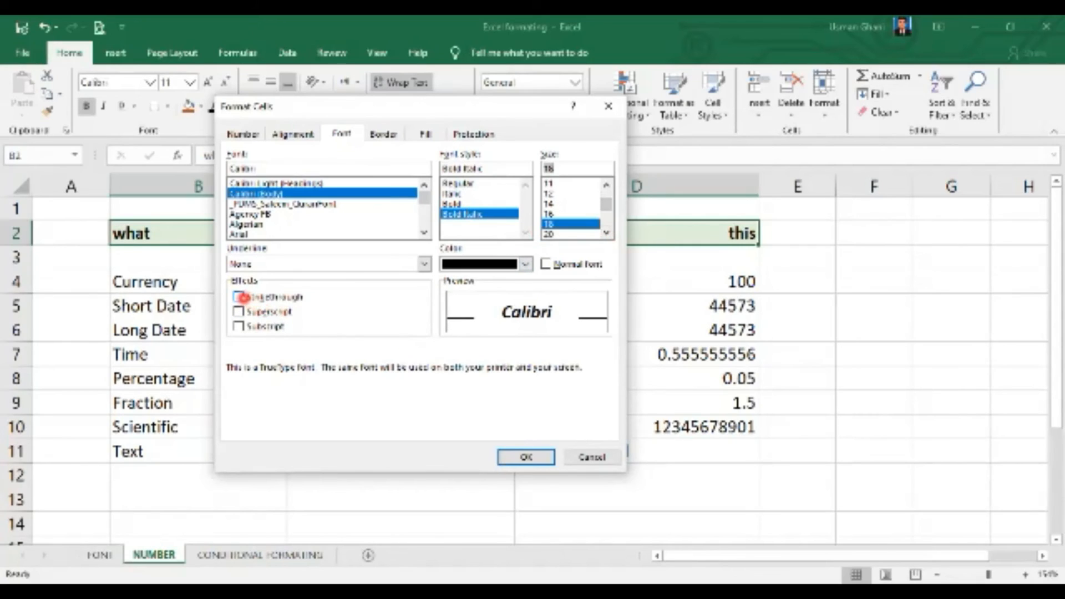
{"action": "left_click", "coordinate": [239, 297]}
{"action": "left_click", "coordinate": [239, 297]}
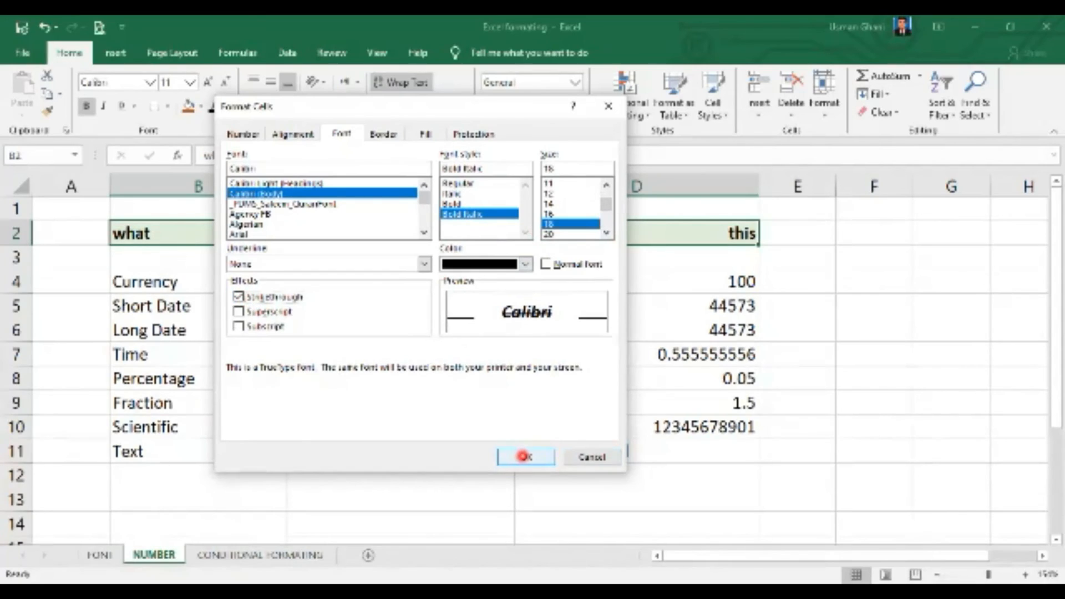
{"action": "left_click", "coordinate": [524, 457]}
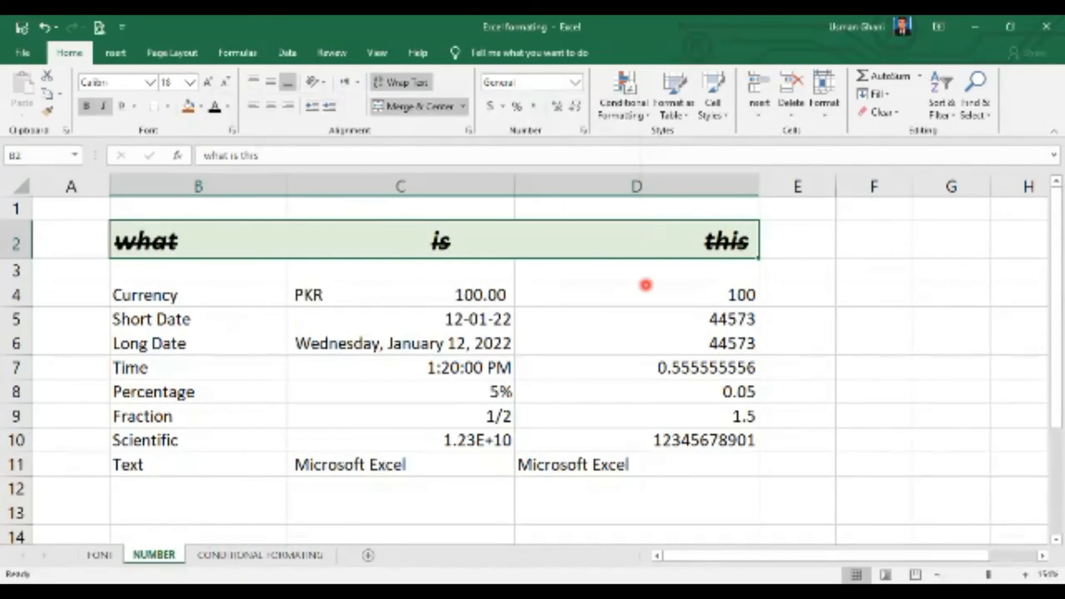
{"action": "key", "text": "ctrl+z"}
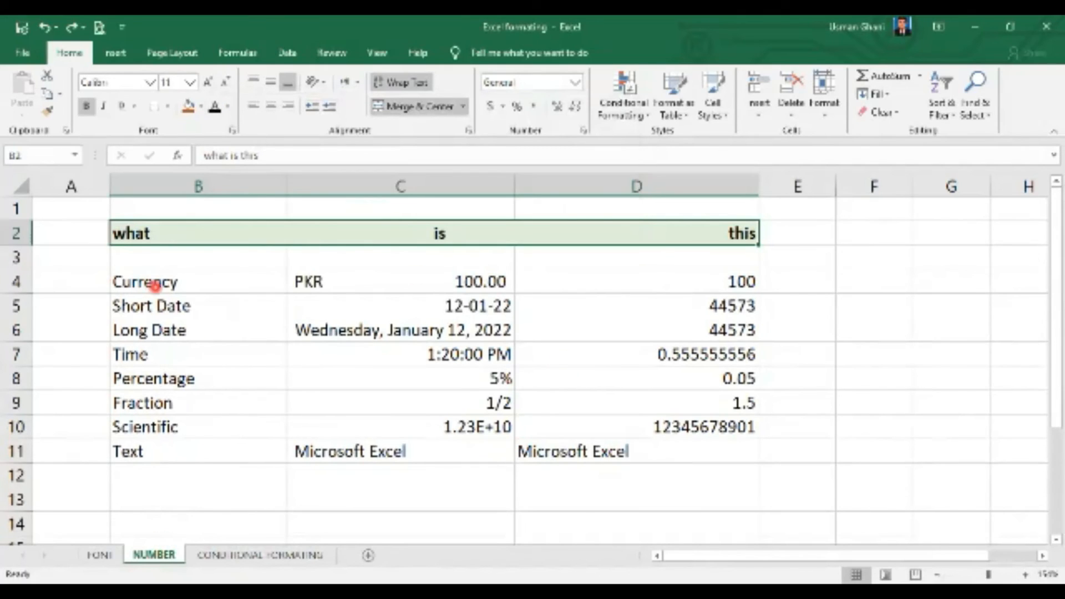
Step: Apply the Strikethrough font effect to the Scientific label in cell B10
{"action": "left_click", "coordinate": [189, 425]}
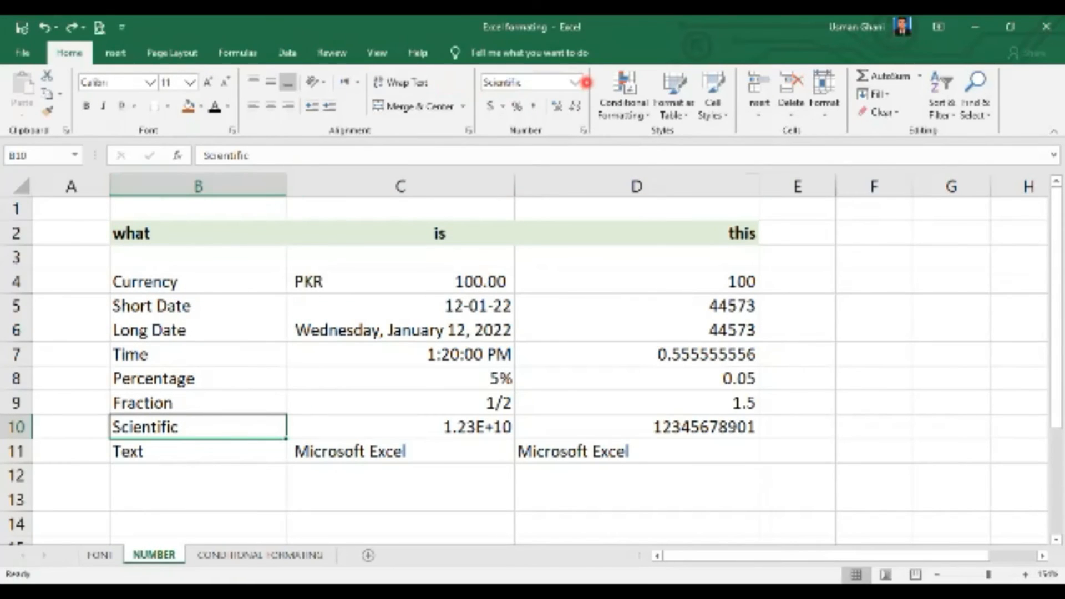
{"action": "key", "text": "ctrl+1"}
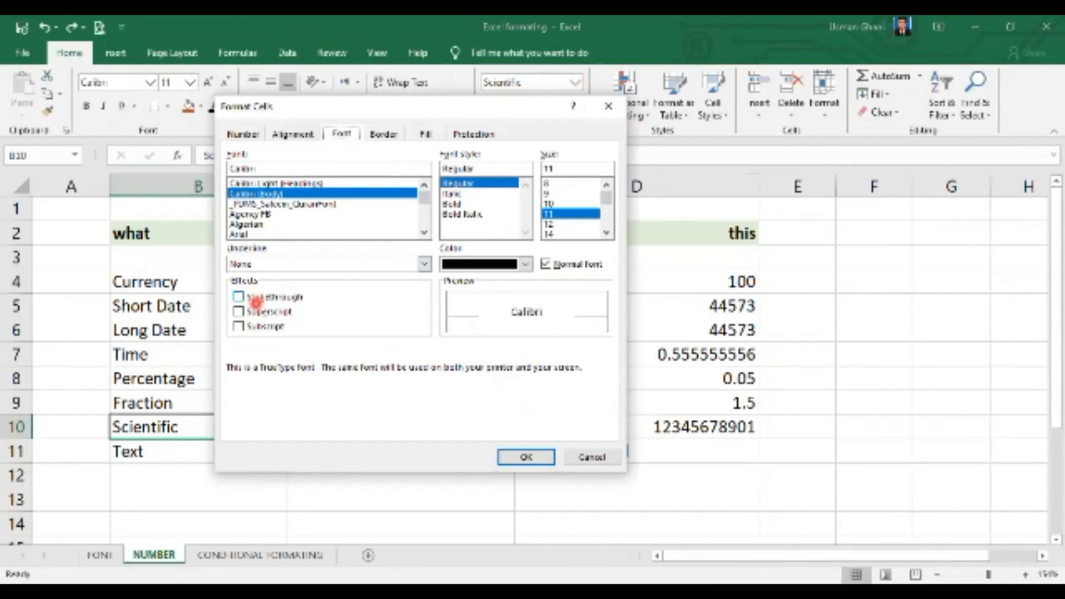
{"action": "left_click", "coordinate": [249, 299]}
{"action": "left_click", "coordinate": [541, 457]}
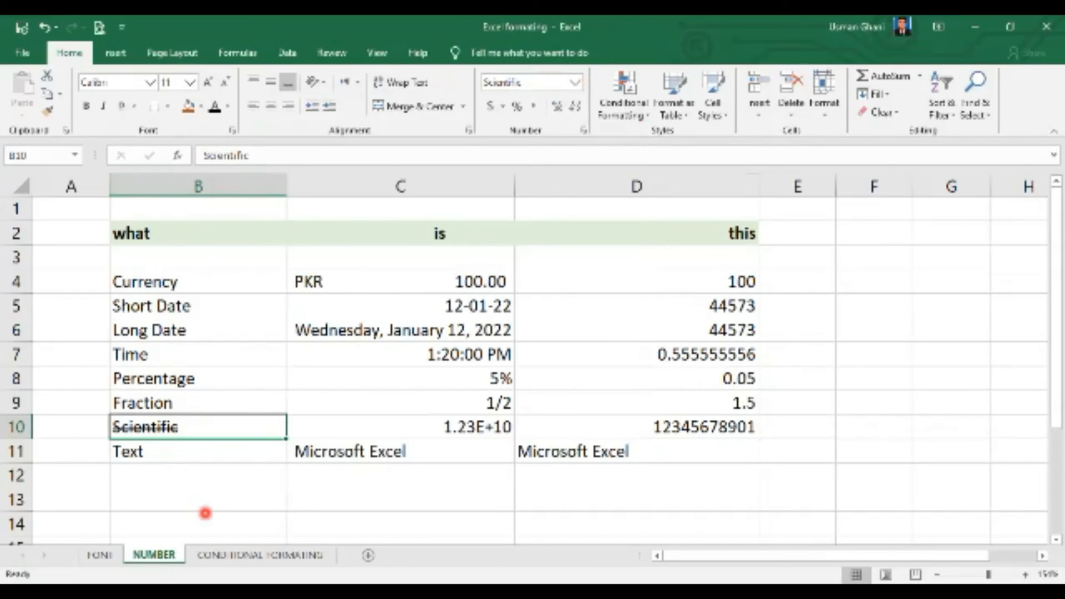
Step: Undo the strikethrough on the Scientific label and apply the Strikethrough effect to the 100 in cell D4
{"action": "key", "text": "ctrl+z"}
{"action": "left_click", "coordinate": [725, 283]}
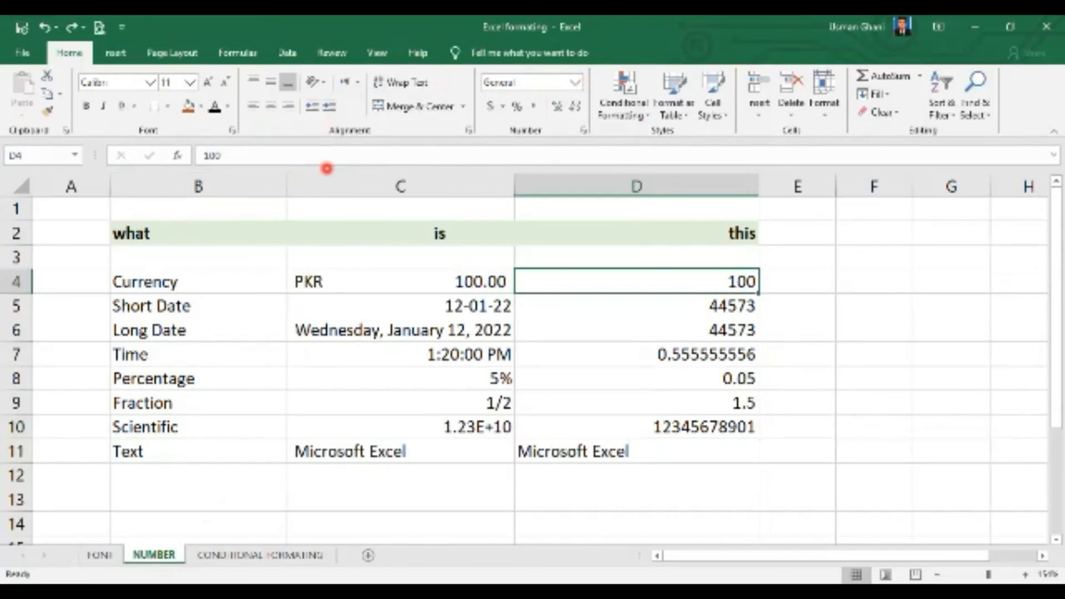
{"action": "key", "text": "ctrl+1"}
{"action": "left_click", "coordinate": [262, 296]}
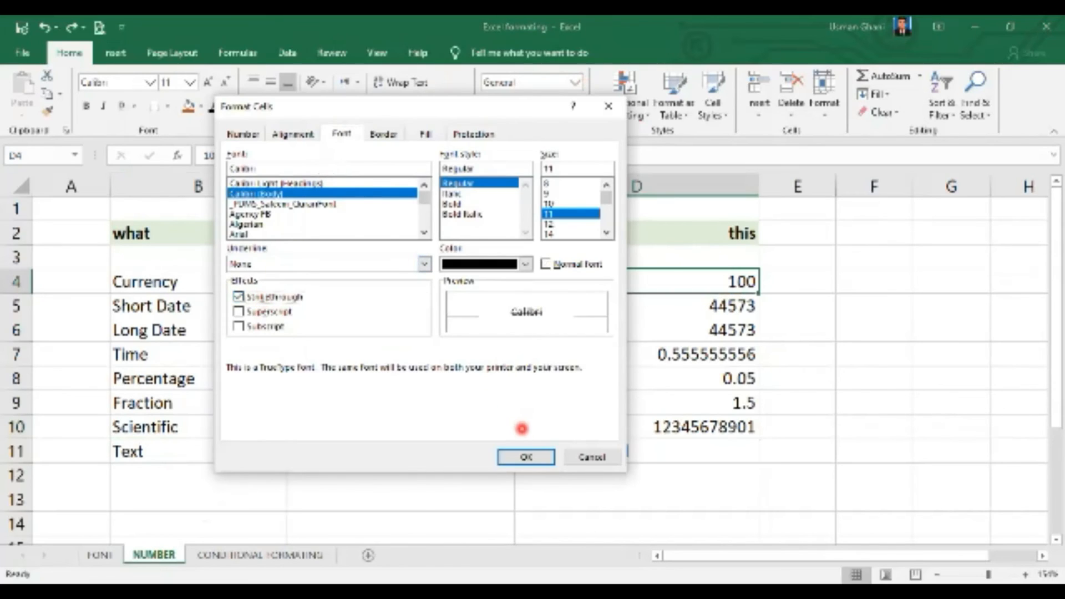
{"action": "left_click", "coordinate": [533, 457]}
Step: Enter 50 in cell E4, beside the struck-through currency value
{"action": "left_click", "coordinate": [801, 280]}
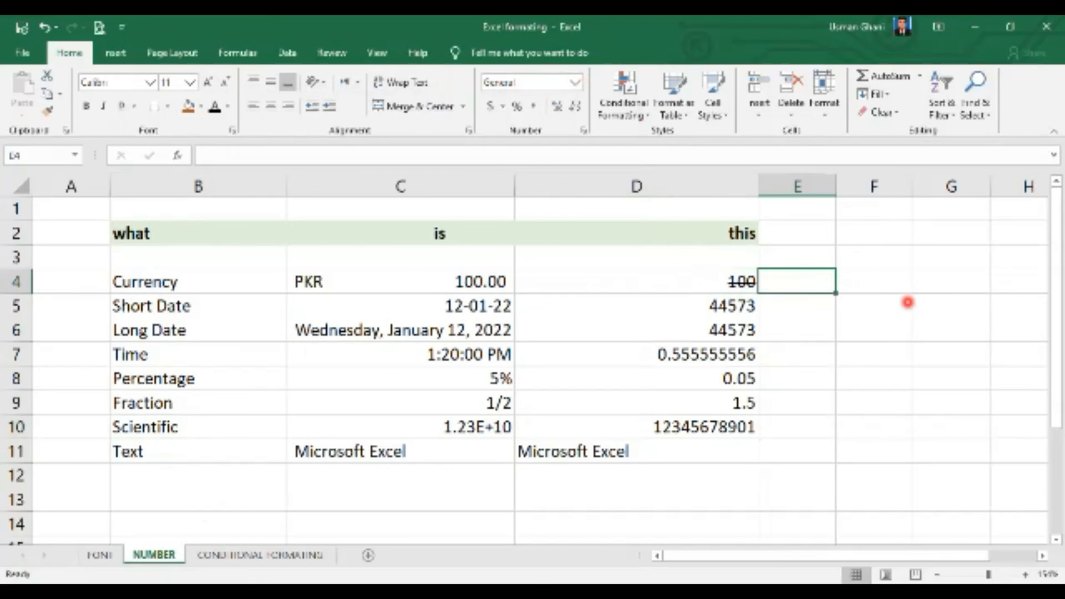
{"action": "type", "text": "50"}
{"action": "key", "text": "Return"}
{"action": "key", "text": "Return"}
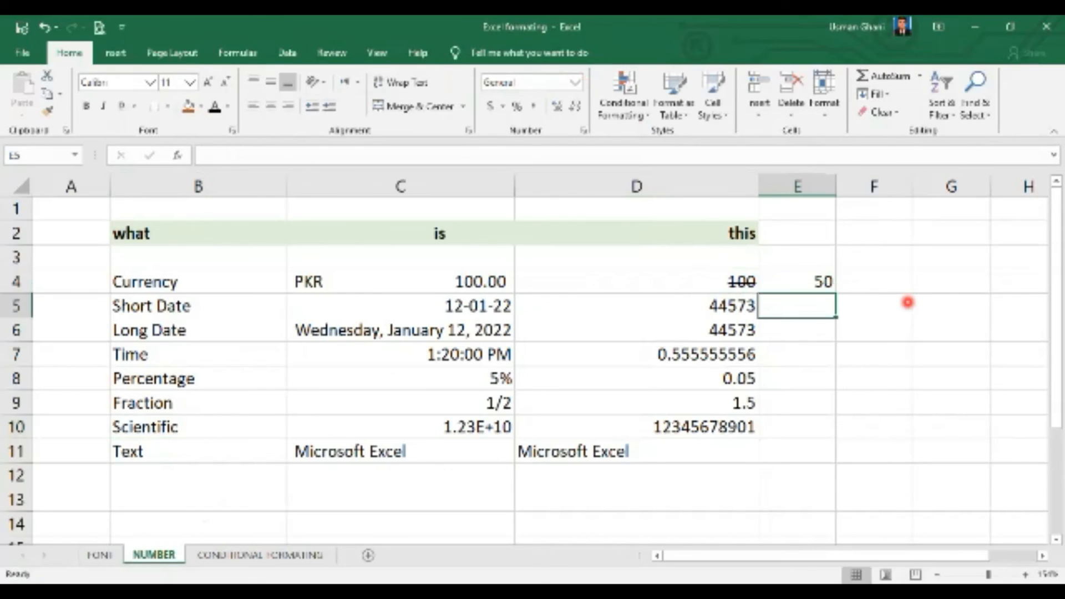
Step: Apply the Superscript font effect to the 50 in cell E4
{"action": "left_click", "coordinate": [818, 280]}
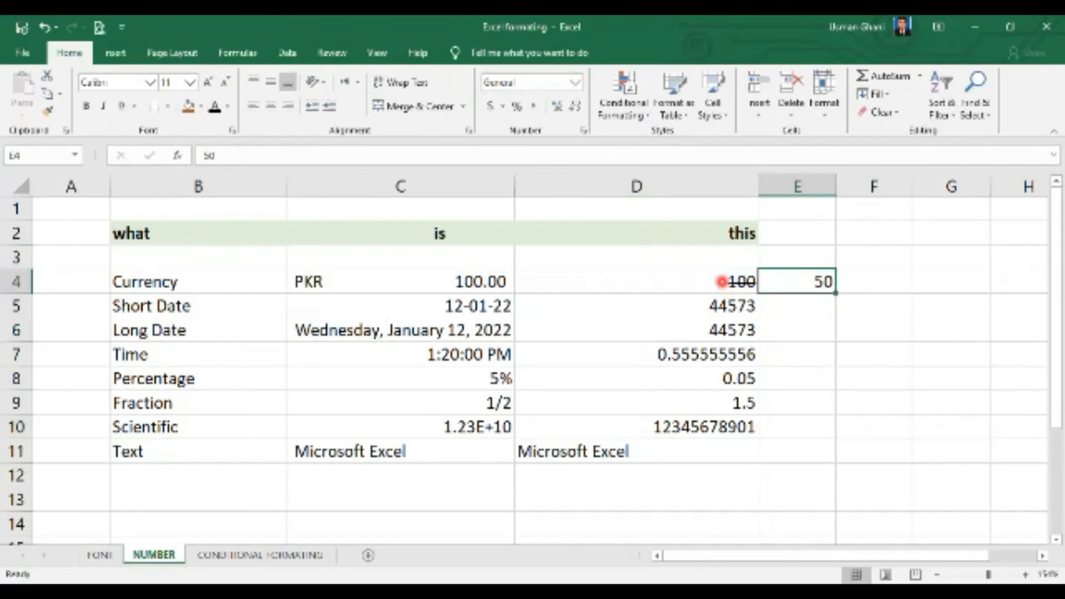
{"action": "key", "text": "ctrl+1"}
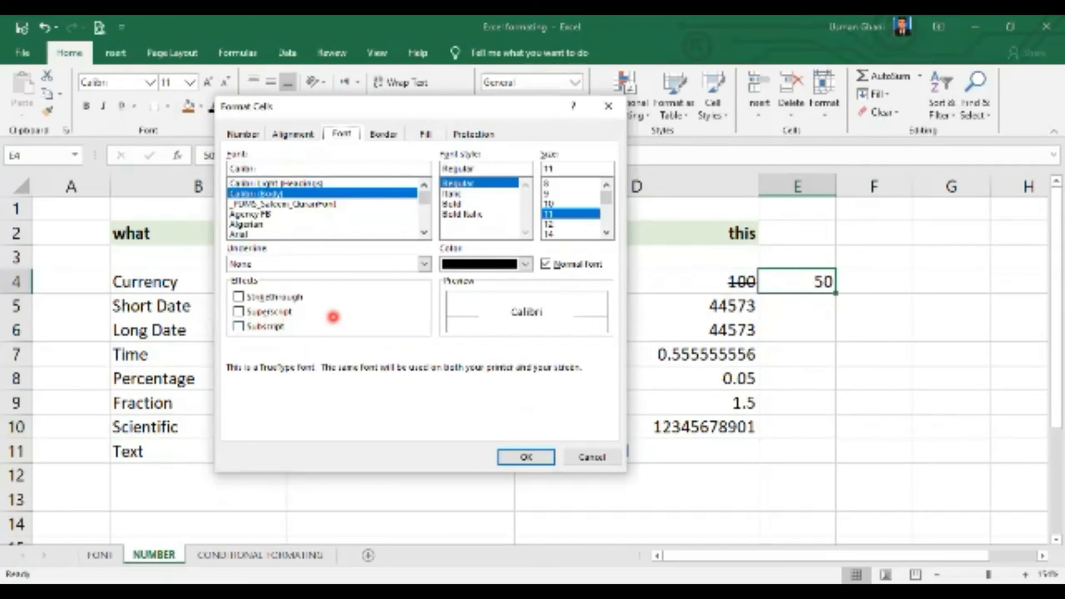
{"action": "left_click", "coordinate": [261, 312]}
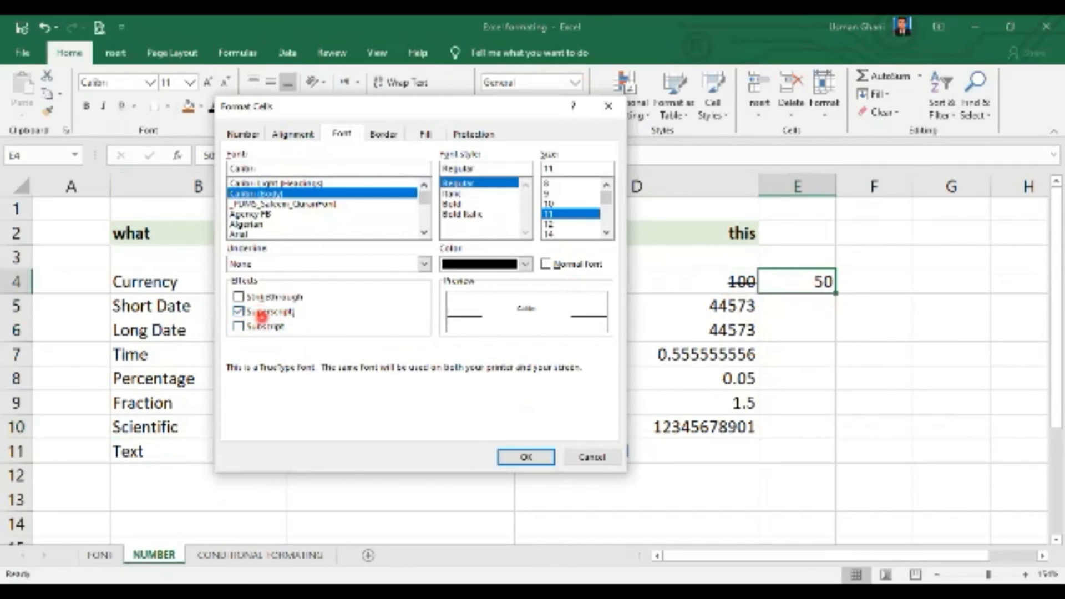
{"action": "left_click", "coordinate": [540, 457]}
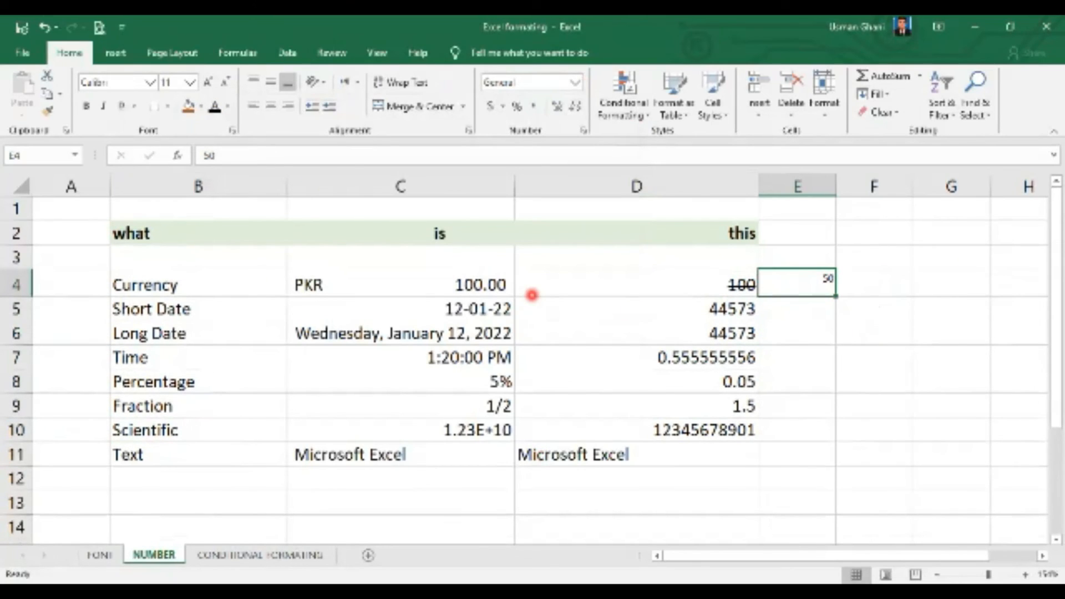
Step: Try the Subscript font effect on cell E4 in place of Superscript, and undo the change
{"action": "key", "text": "ctrl+1"}
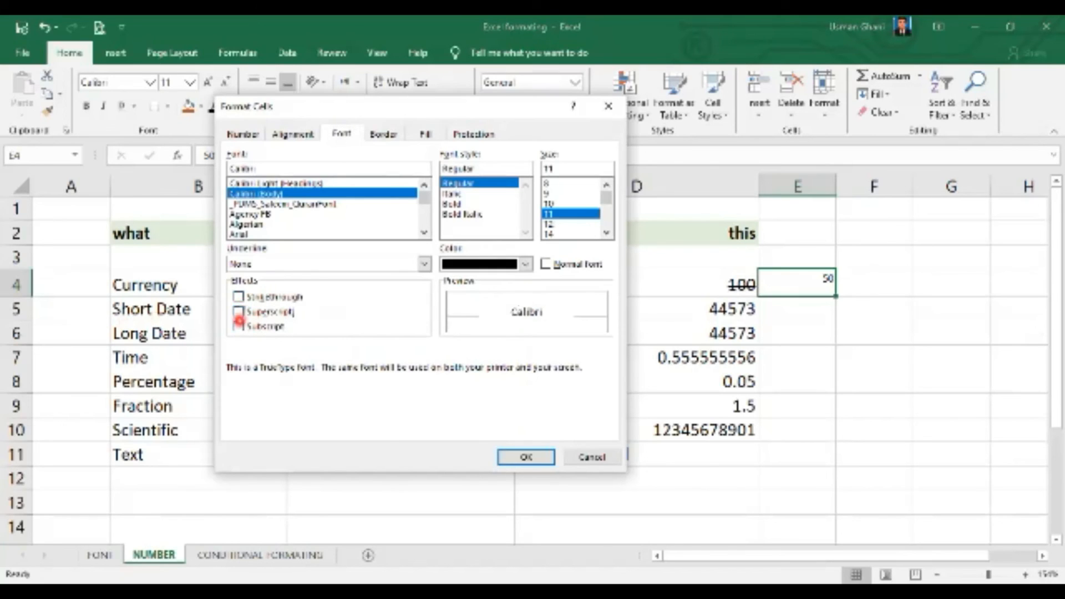
{"action": "left_click", "coordinate": [239, 326]}
{"action": "left_click", "coordinate": [527, 456]}
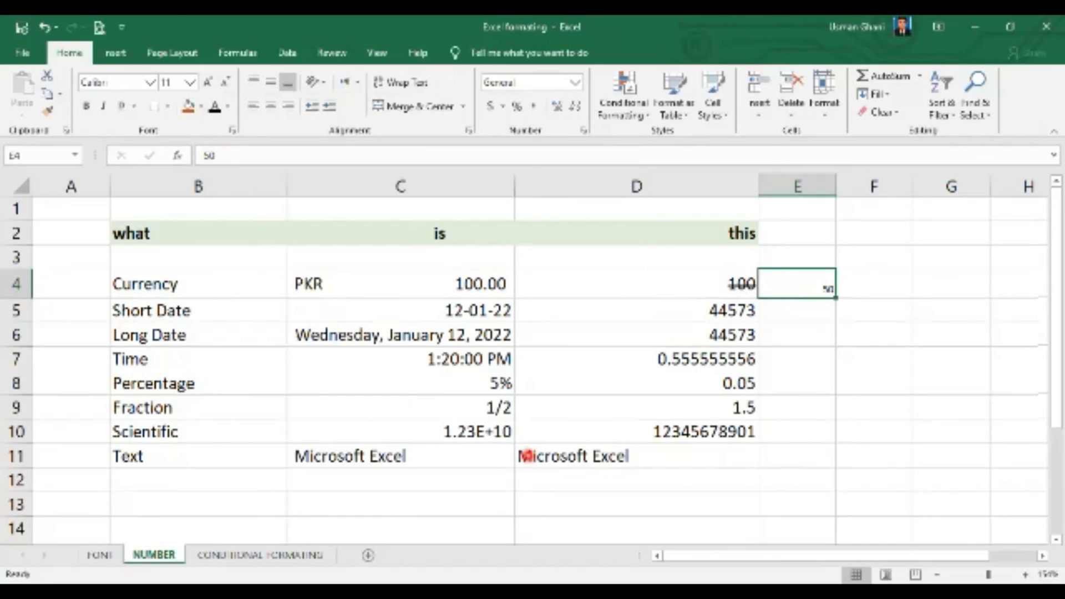
{"action": "key", "text": "ctrl+z"}
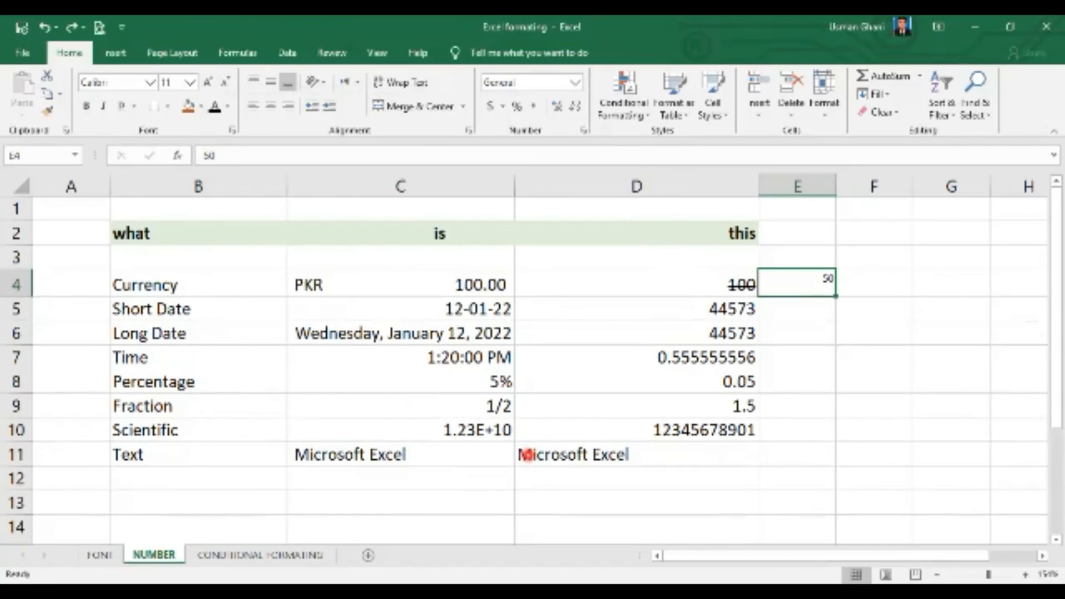
Step: Clear the Superscript effect in the font settings of cell E4 and look through the available font colors
{"action": "key", "text": "ctrl+1"}
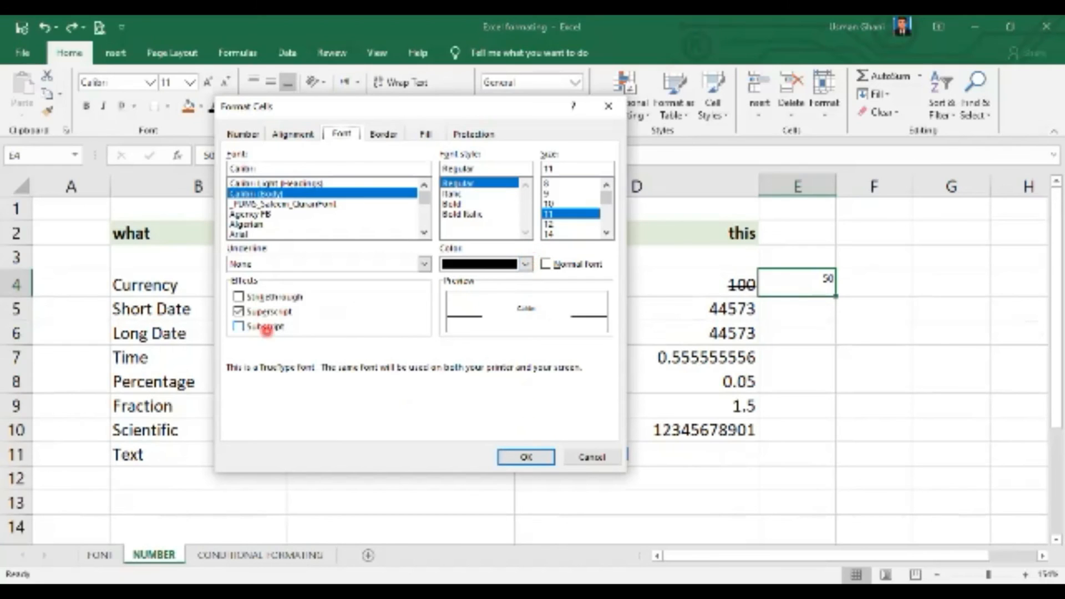
{"action": "left_click", "coordinate": [242, 311]}
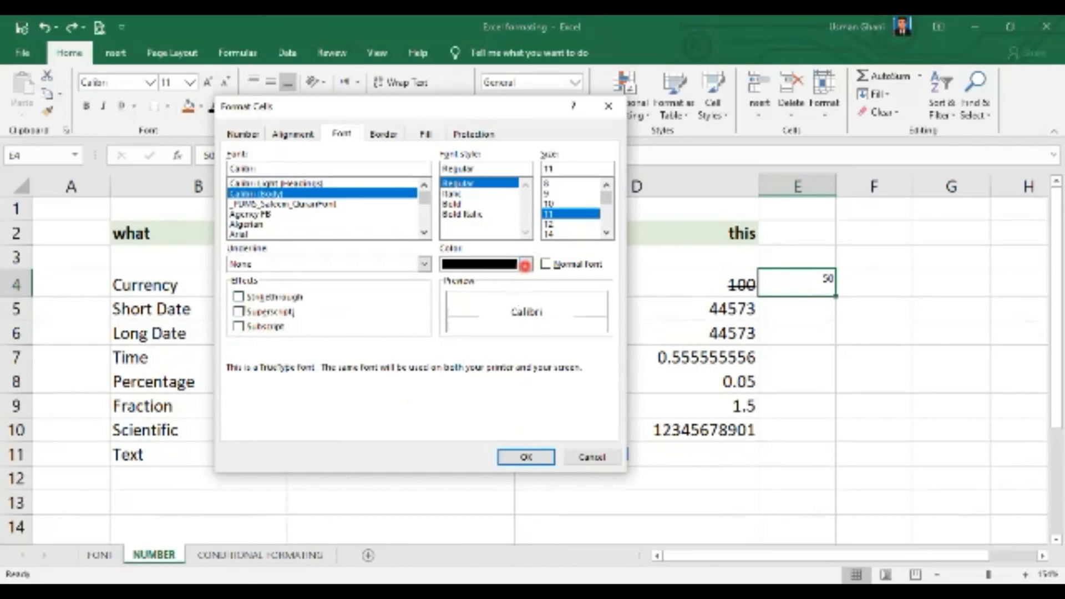
{"action": "left_click", "coordinate": [524, 264]}
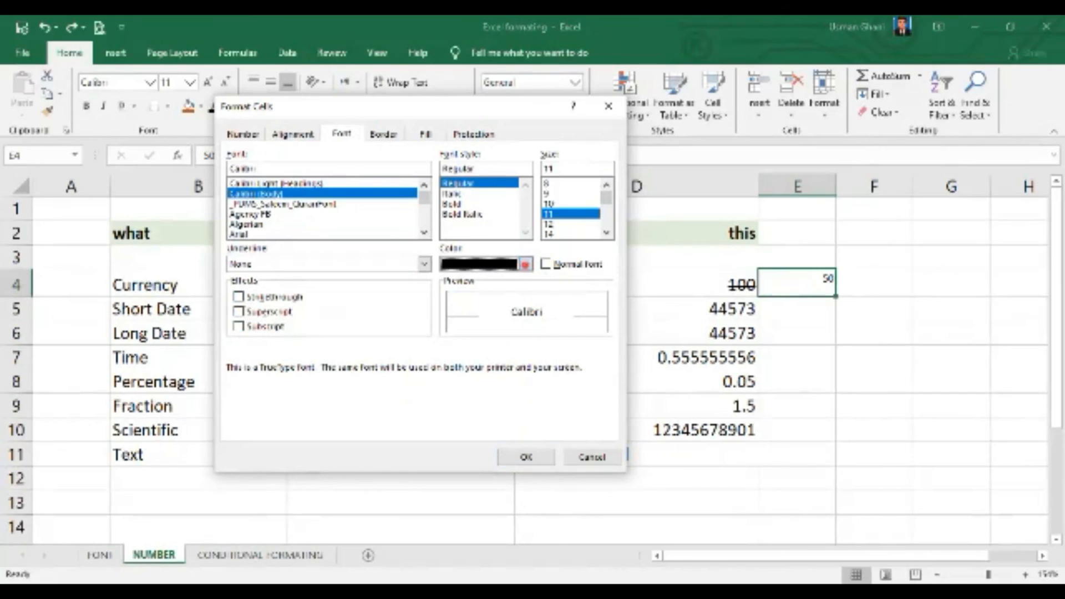
{"action": "left_click", "coordinate": [525, 265]}
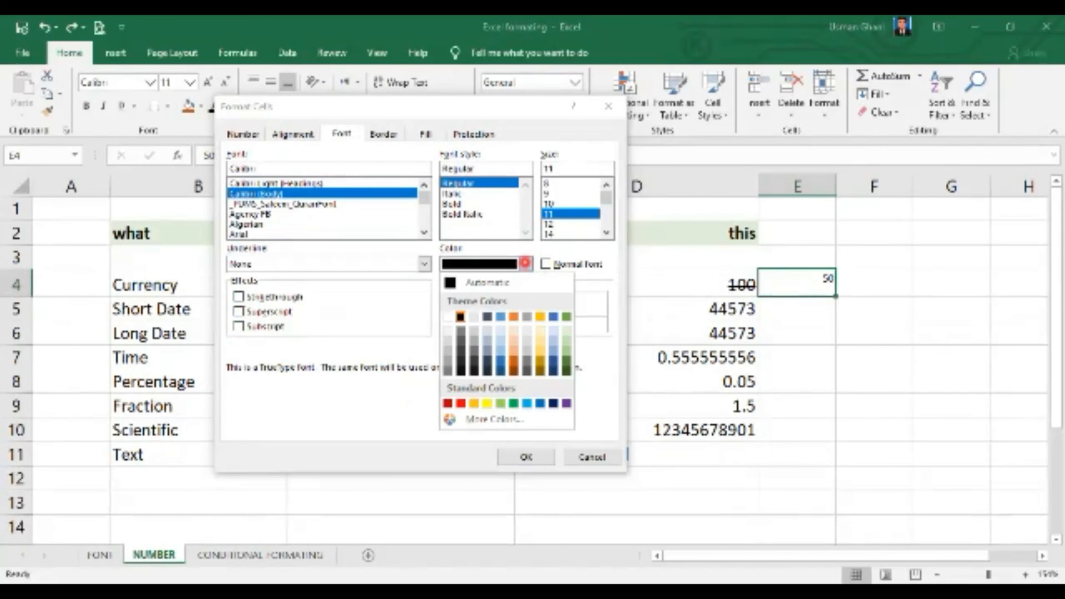
{"action": "left_click", "coordinate": [507, 248]}
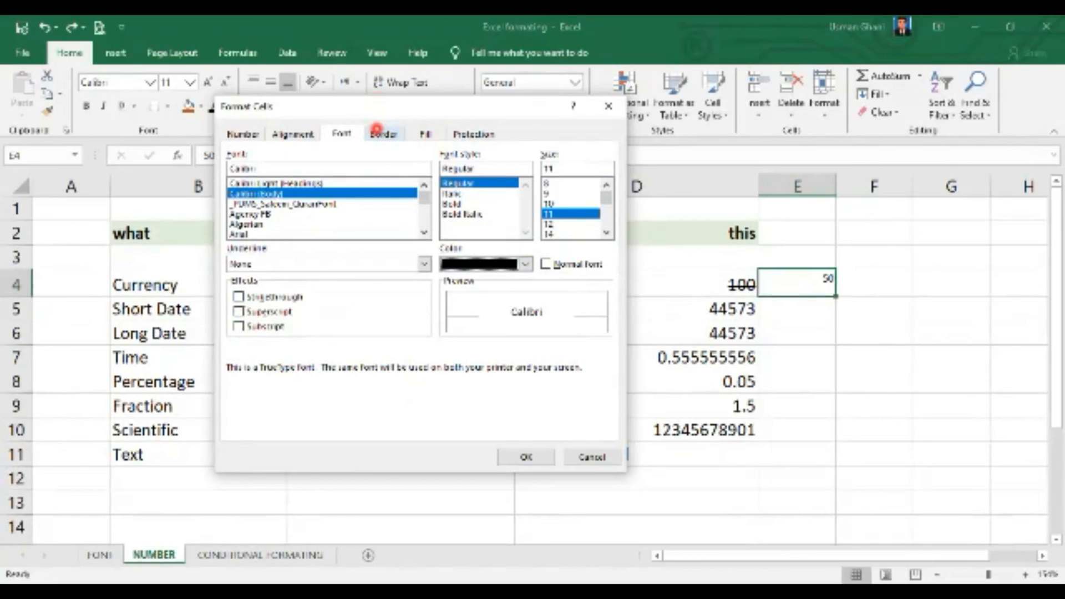
Step: Add both diagonal borders to cell E4 so they cross, and apply the cell format
{"action": "left_click", "coordinate": [378, 133]}
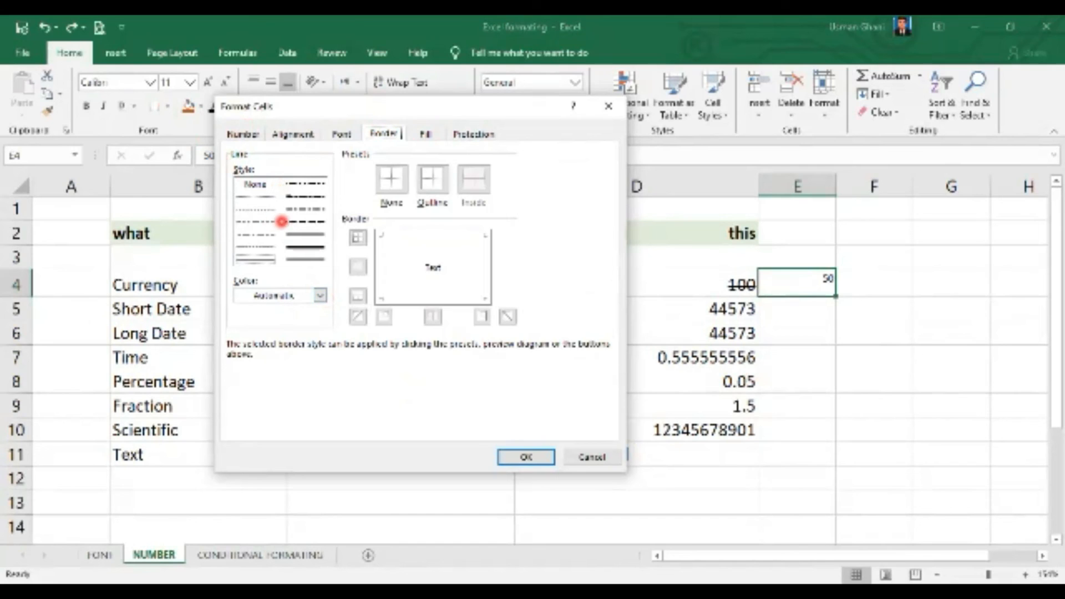
{"action": "left_click", "coordinate": [409, 237]}
{"action": "left_click", "coordinate": [411, 237]}
{"action": "left_click", "coordinate": [434, 268]}
{"action": "left_click", "coordinate": [434, 269]}
{"action": "left_click", "coordinate": [435, 269]}
{"action": "left_click", "coordinate": [455, 251]}
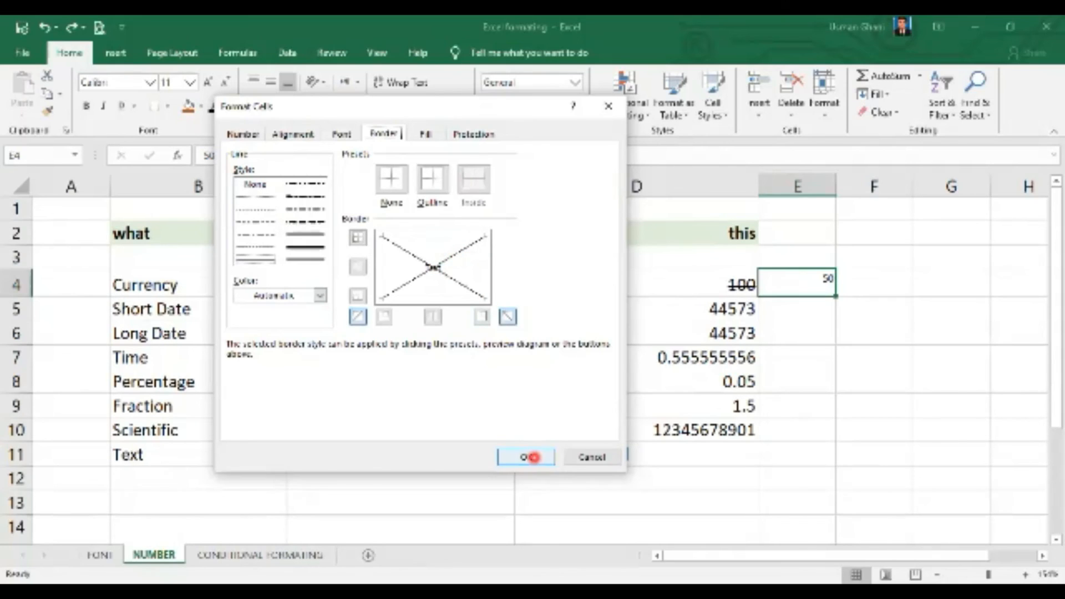
{"action": "left_click", "coordinate": [529, 458]}
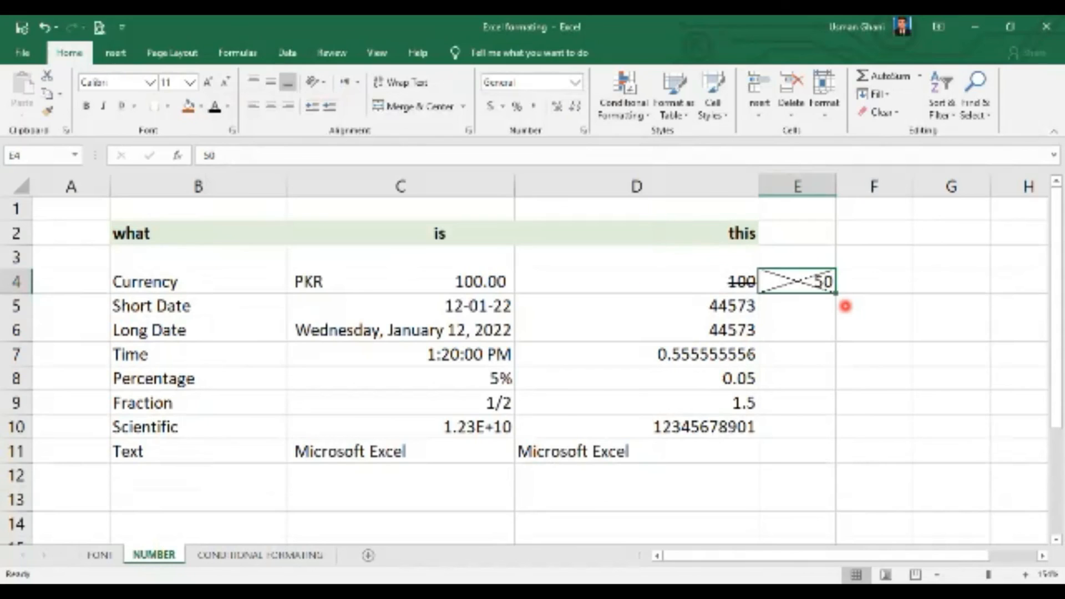
Step: Remove the upward-sloping diagonal border from cell E4, keeping only the downward-sloping one
{"action": "key", "text": "ctrl+1"}
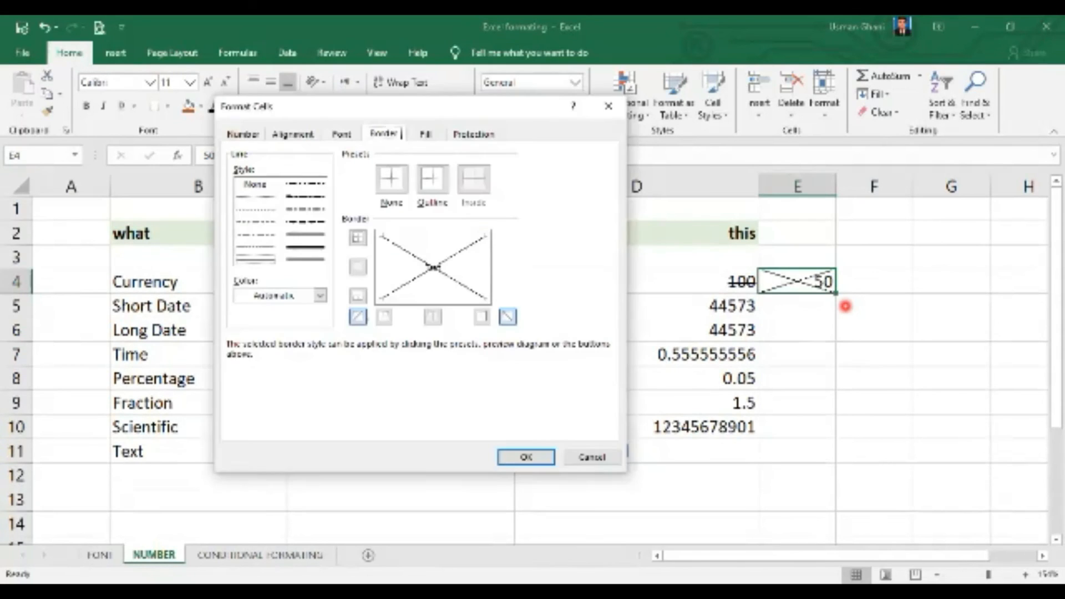
{"action": "left_click", "coordinate": [439, 257]}
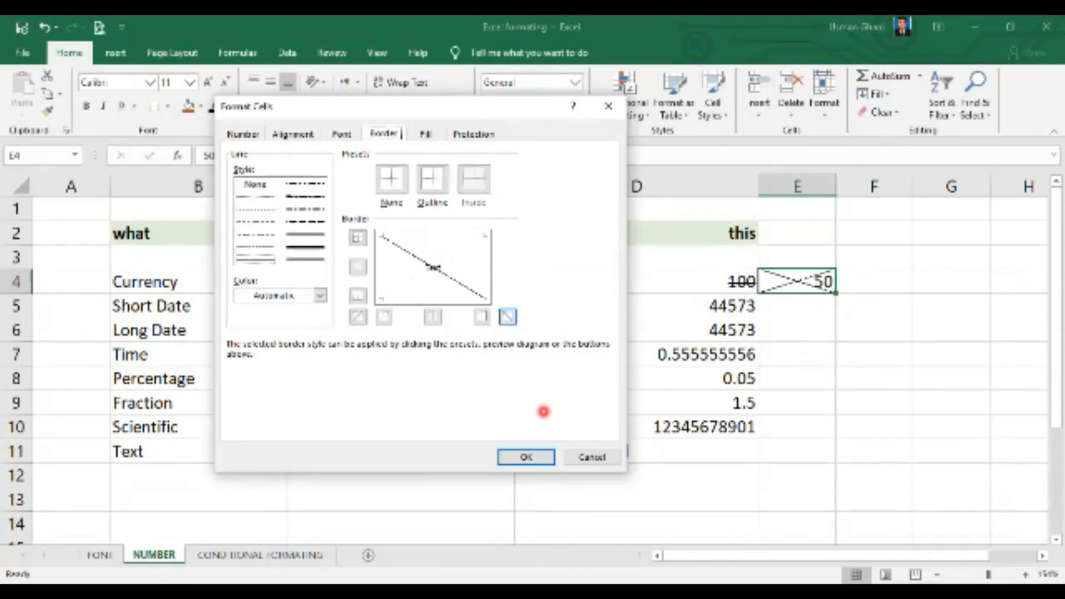
{"action": "left_click", "coordinate": [540, 459]}
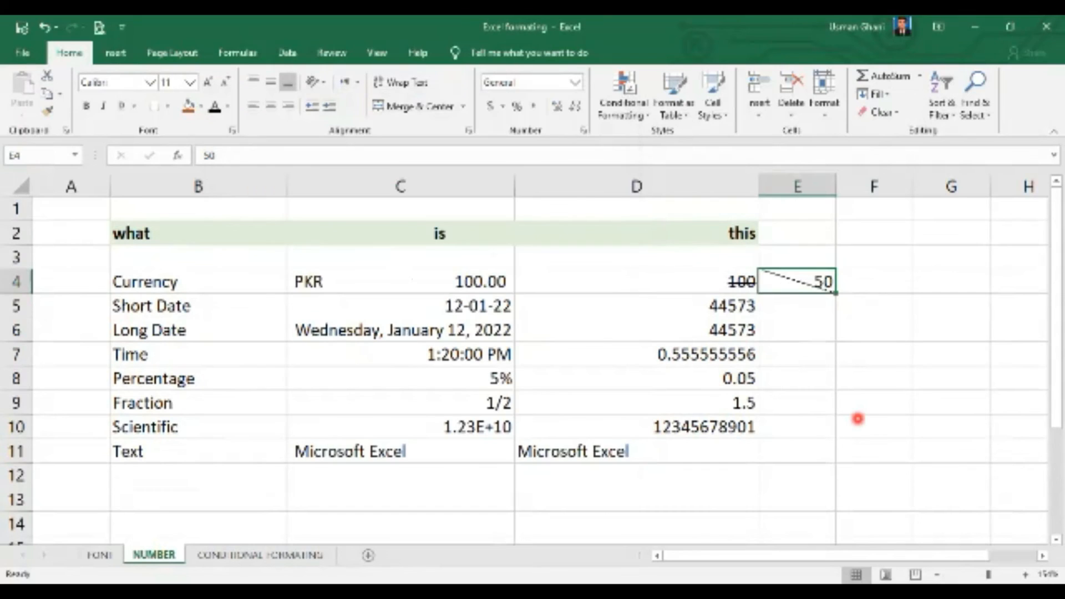
Step: Replace the diagonal border of cell E4 with a top and a right border
{"action": "key", "text": "ctrl+1"}
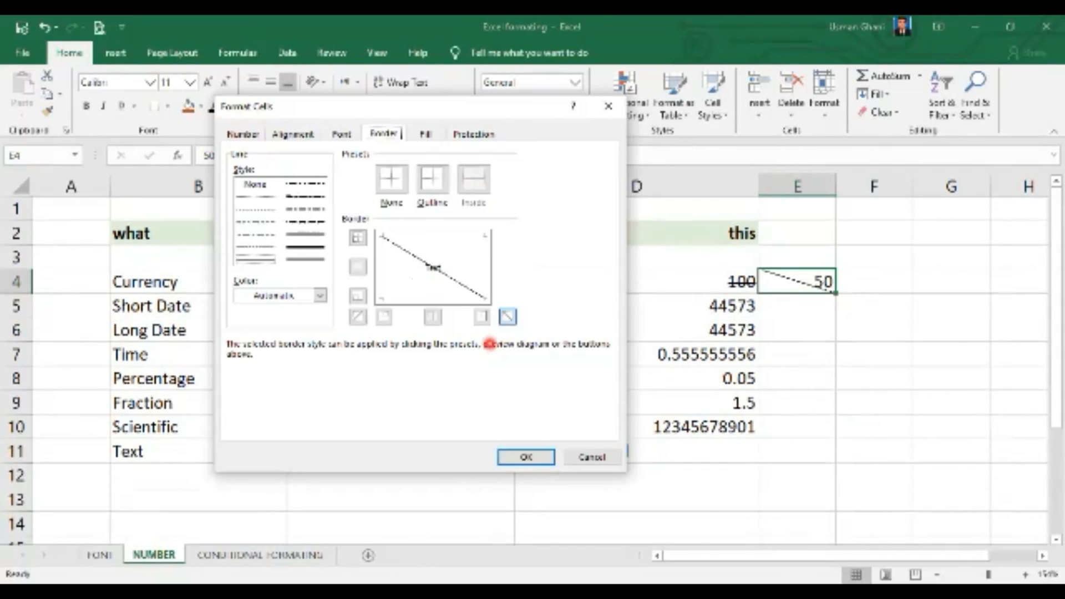
{"action": "left_click", "coordinate": [459, 281]}
{"action": "left_click", "coordinate": [438, 238]}
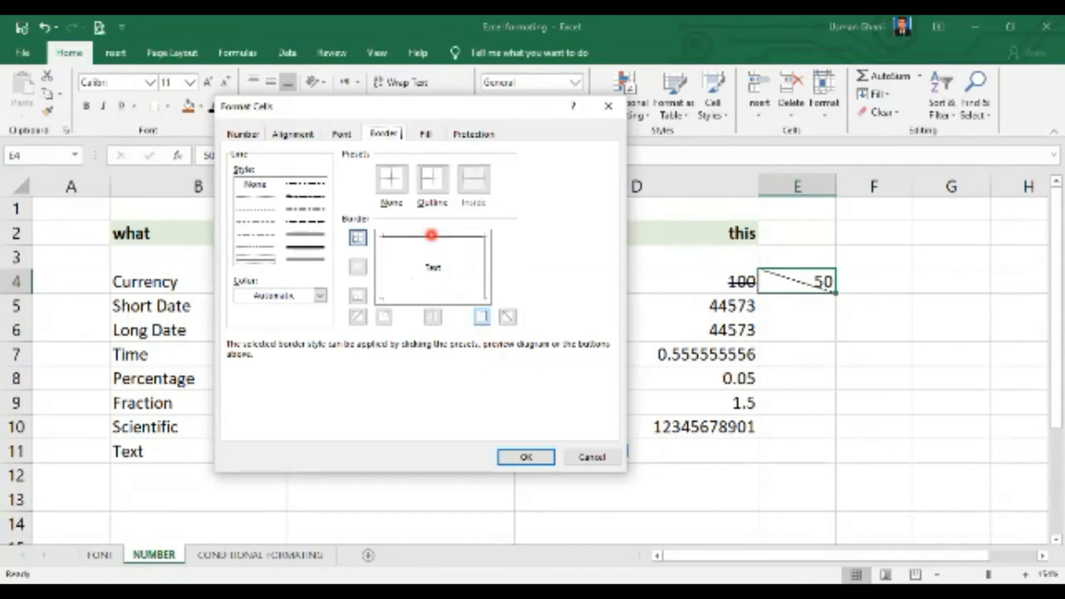
{"action": "left_click", "coordinate": [532, 458]}
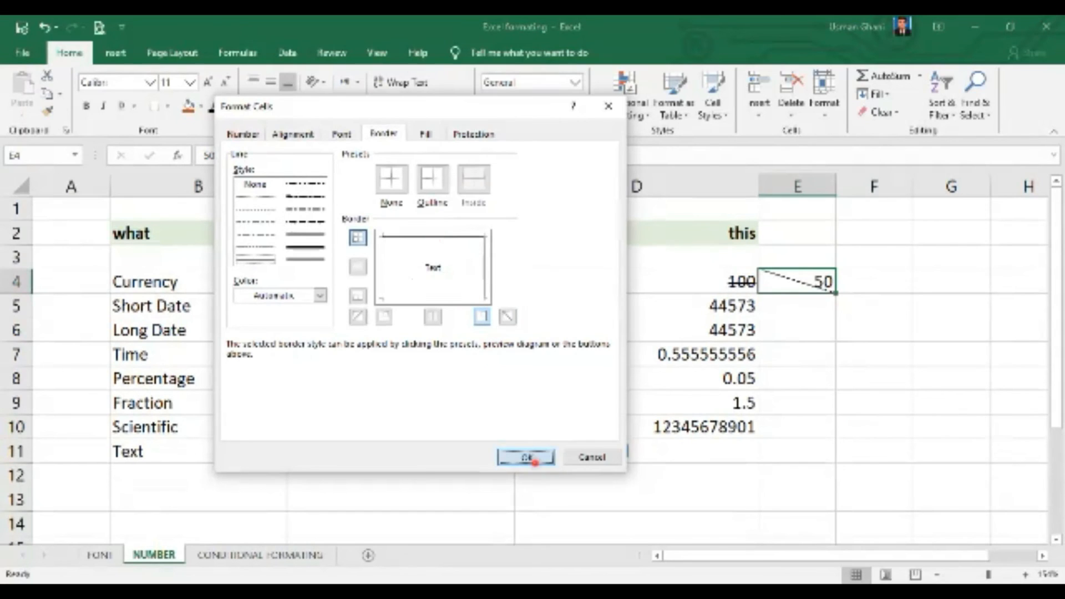
{"action": "left_click", "coordinate": [801, 352]}
{"action": "left_click", "coordinate": [801, 279]}
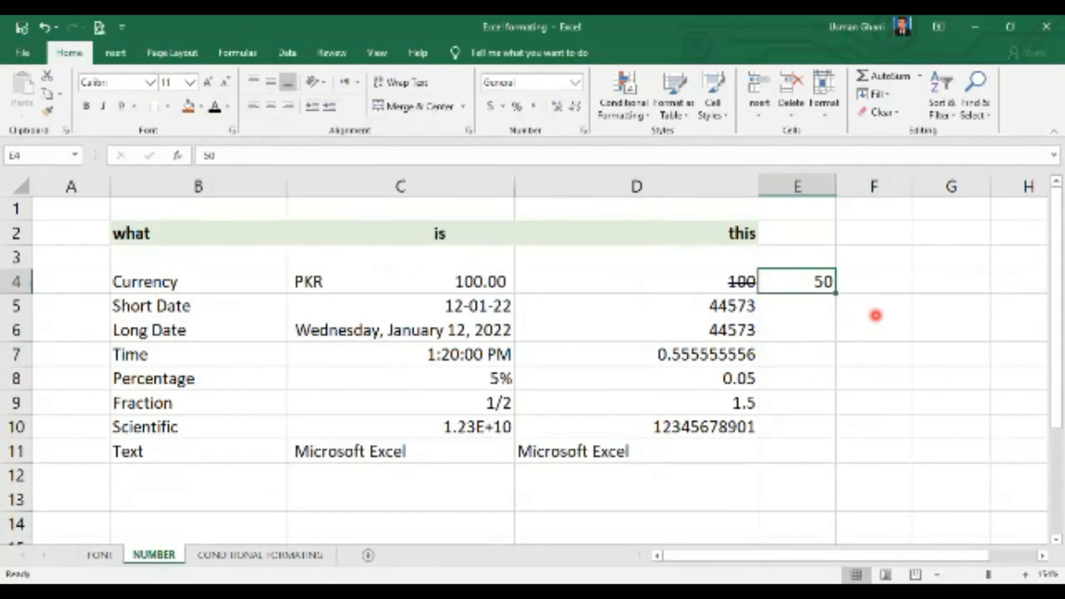
Step: Add the downward-sloping diagonal border to cell E4 alongside its top and right borders
{"action": "key", "text": "ctrl+1"}
{"action": "left_click", "coordinate": [431, 244]}
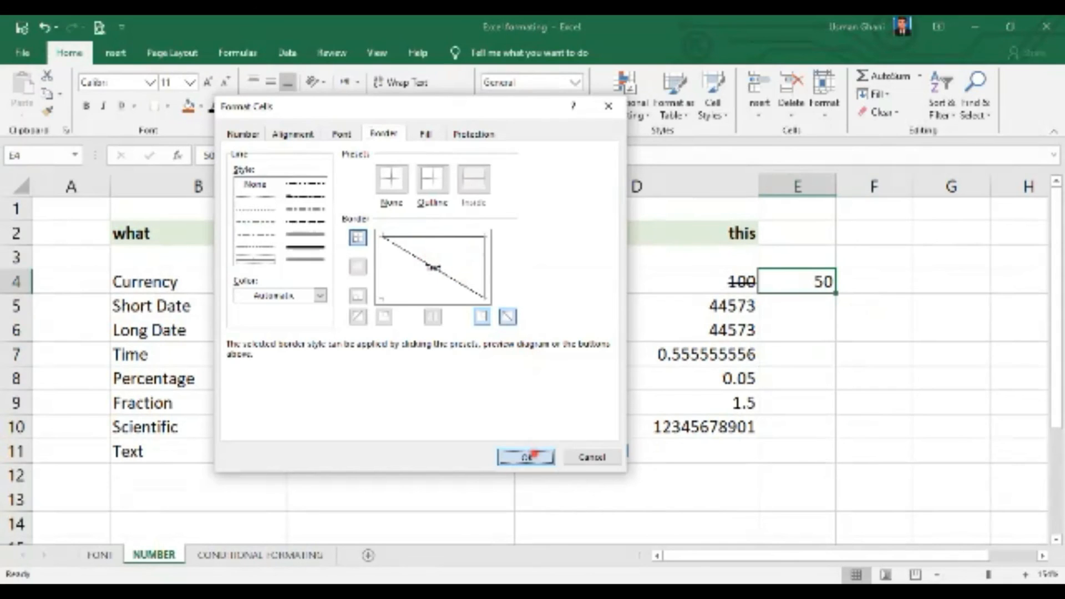
{"action": "left_click", "coordinate": [528, 456]}
{"action": "left_click", "coordinate": [797, 378]}
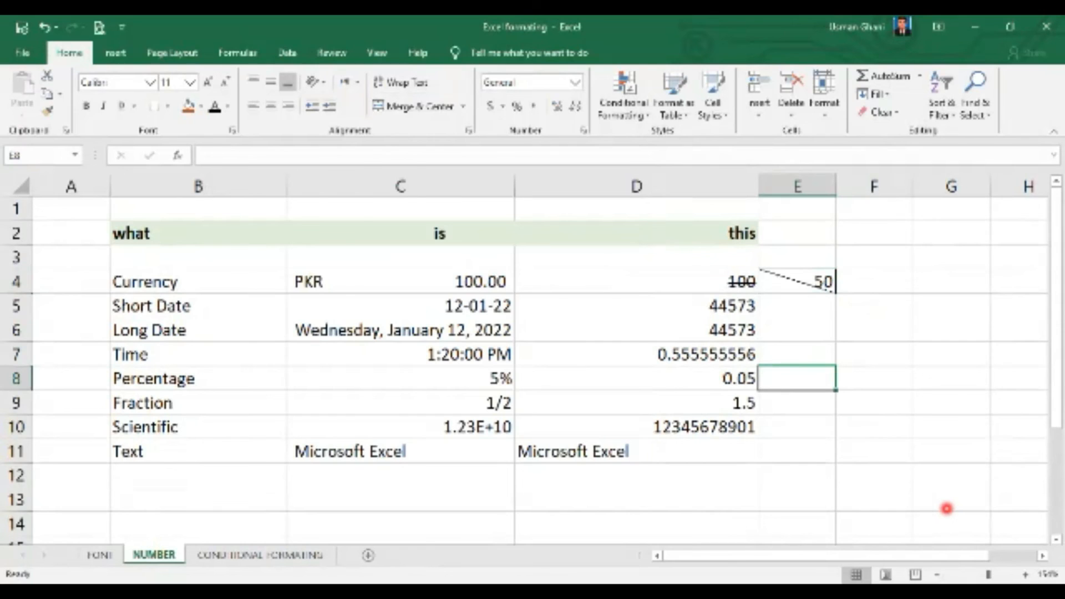
Step: Clear all borders from cell E4
{"action": "key", "text": "ctrl+1"}
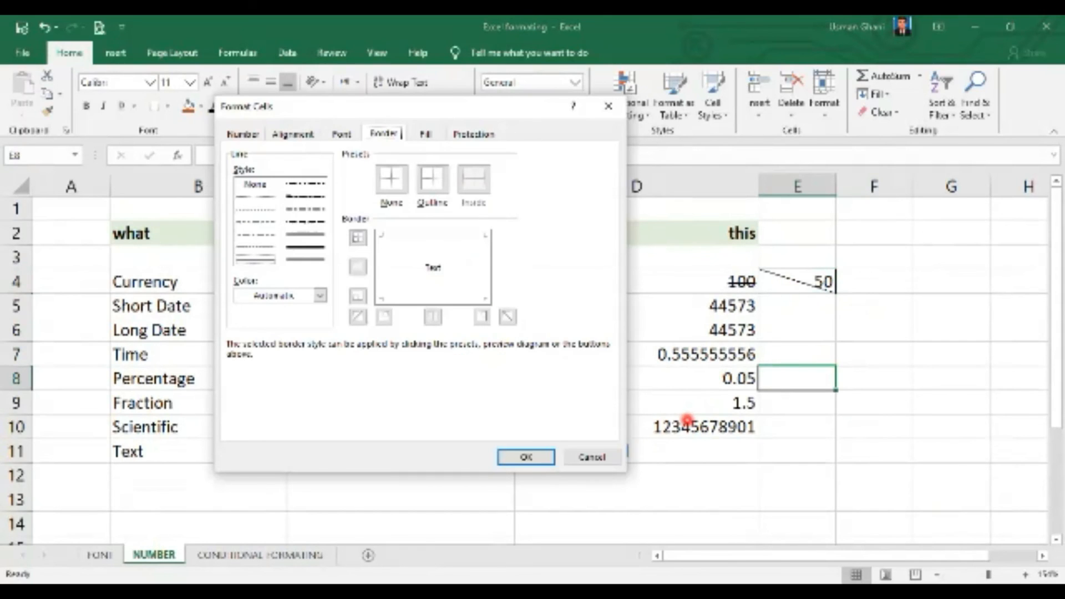
{"action": "left_click", "coordinate": [592, 457]}
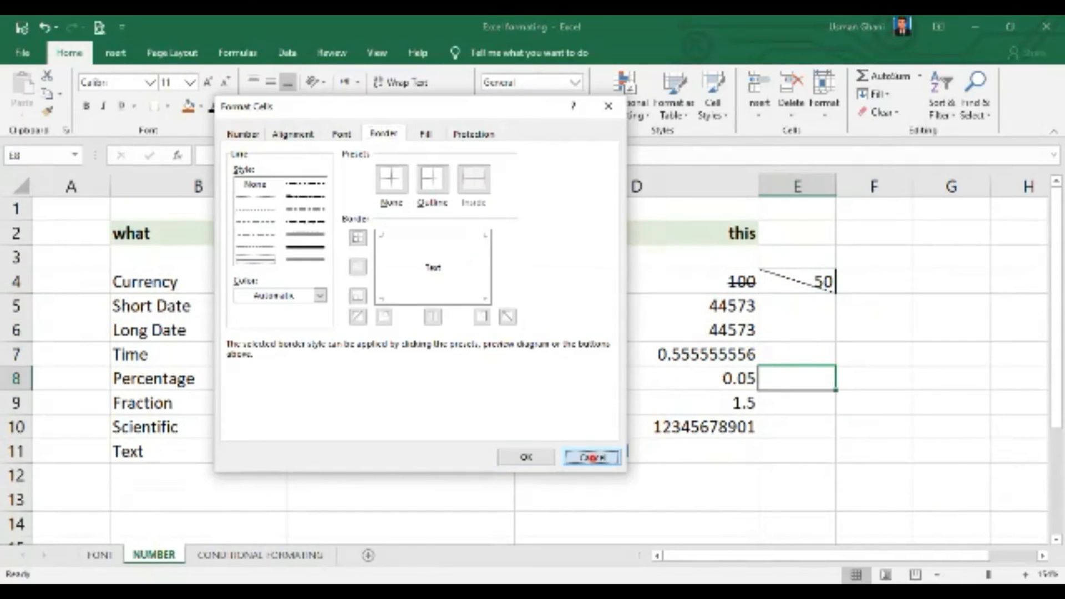
{"action": "left_click", "coordinate": [809, 284]}
{"action": "left_click", "coordinate": [152, 106]}
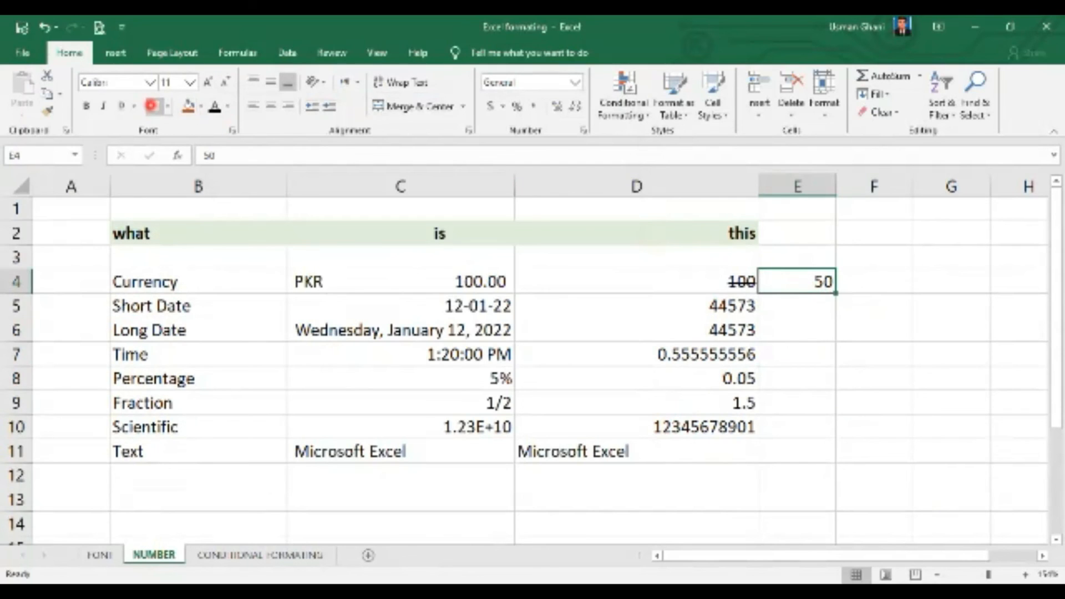
Step: Fill cell E4 with the fifth pattern style in the first row, a fine gray dot pattern, keeping the automatic pattern color
{"action": "key", "text": "ctrl+1"}
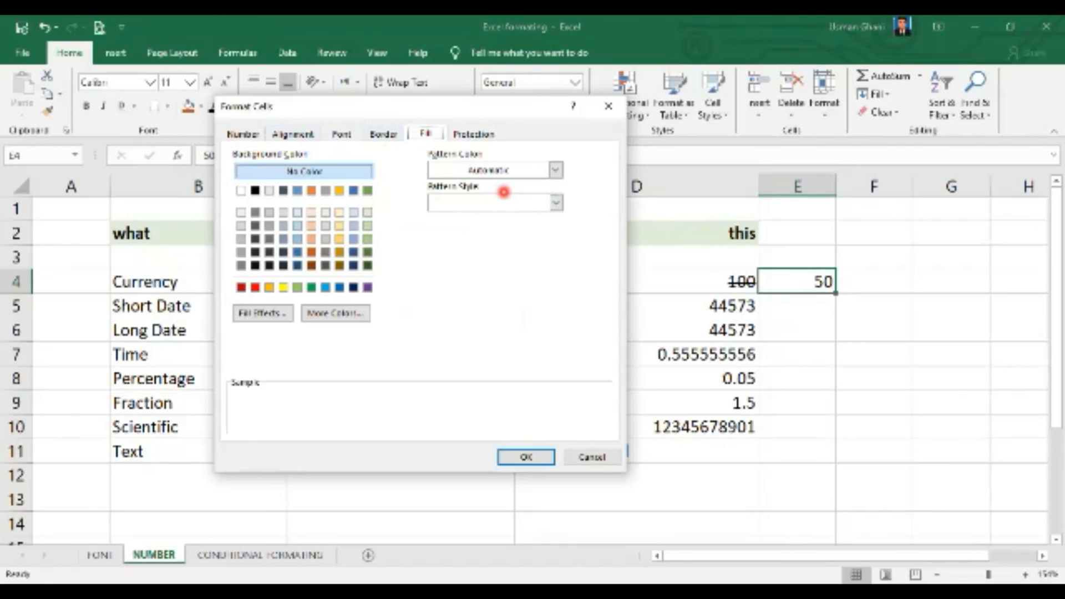
{"action": "left_click", "coordinate": [555, 170]}
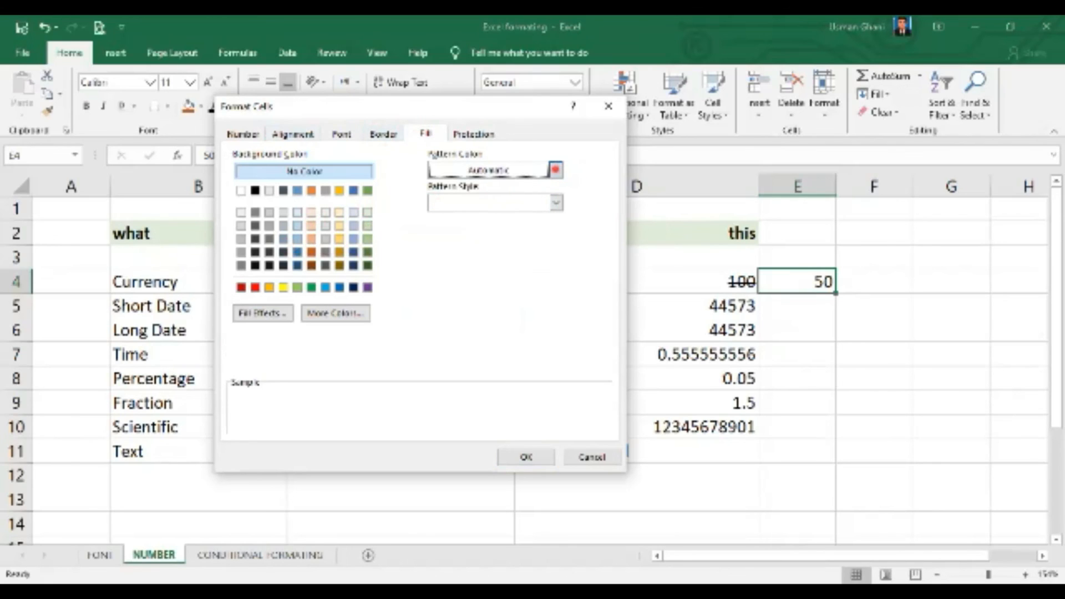
{"action": "left_click", "coordinate": [556, 203]}
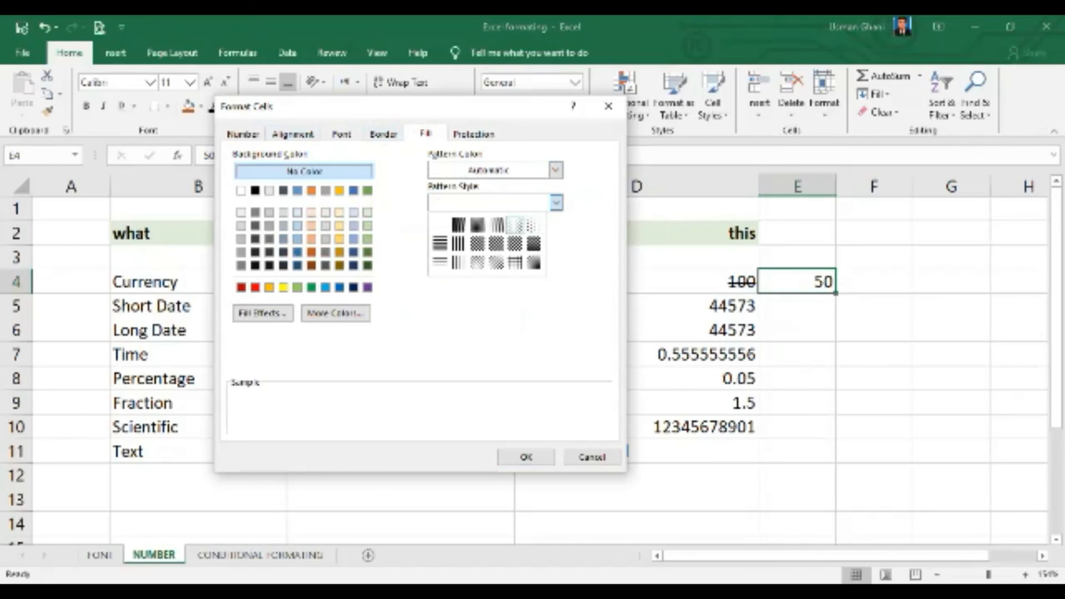
{"action": "left_click", "coordinate": [515, 224]}
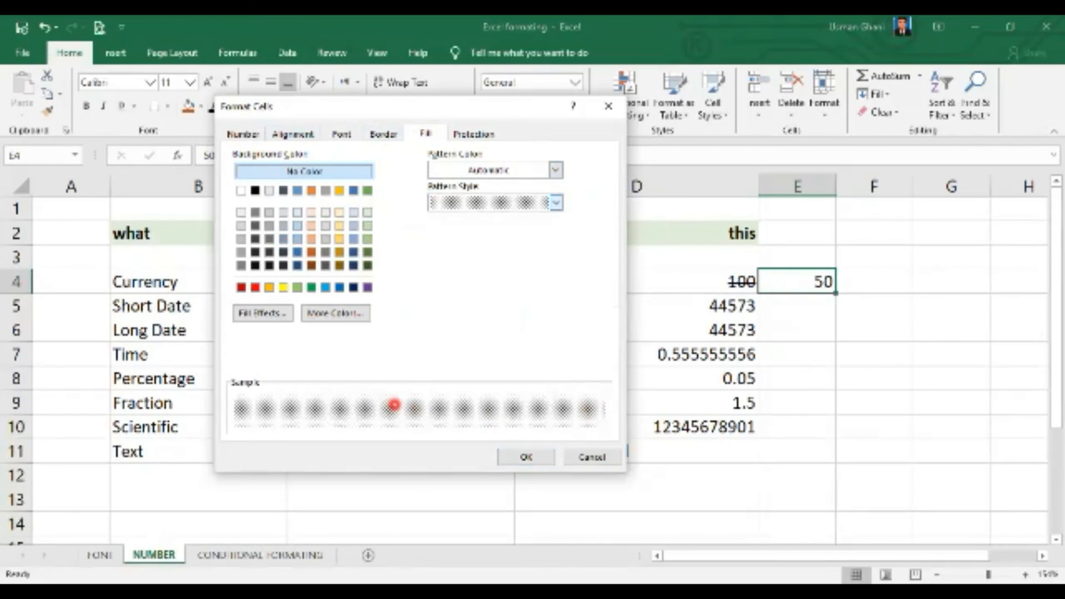
{"action": "left_click", "coordinate": [542, 458]}
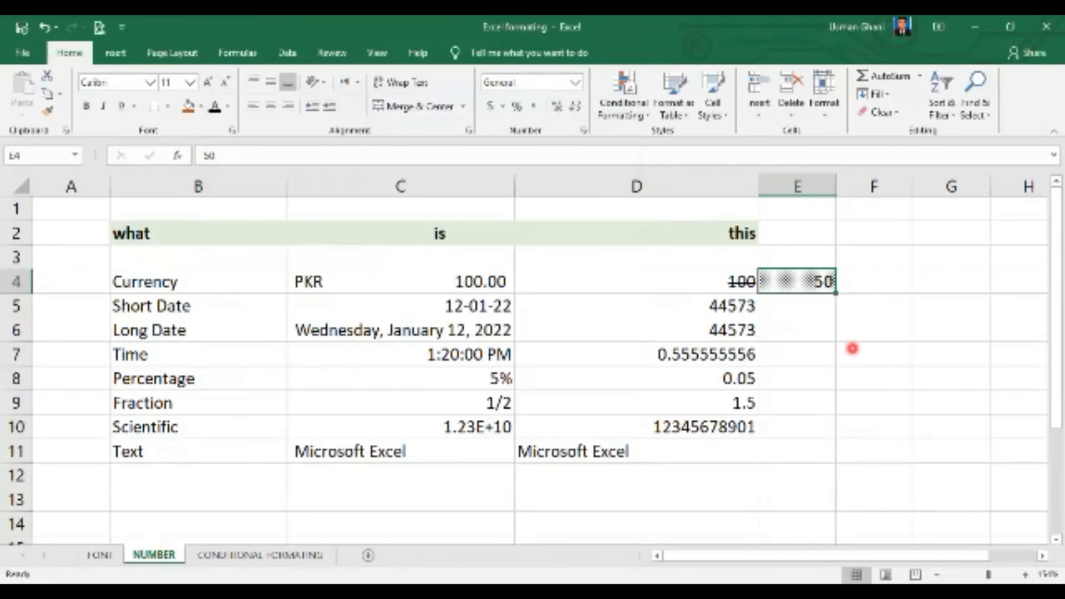
{"action": "left_click", "coordinate": [851, 348]}
Step: Change the pattern fill of cell E4 to the lightest dotted pattern style
{"action": "left_click", "coordinate": [812, 284]}
{"action": "key", "text": "ctrl+1"}
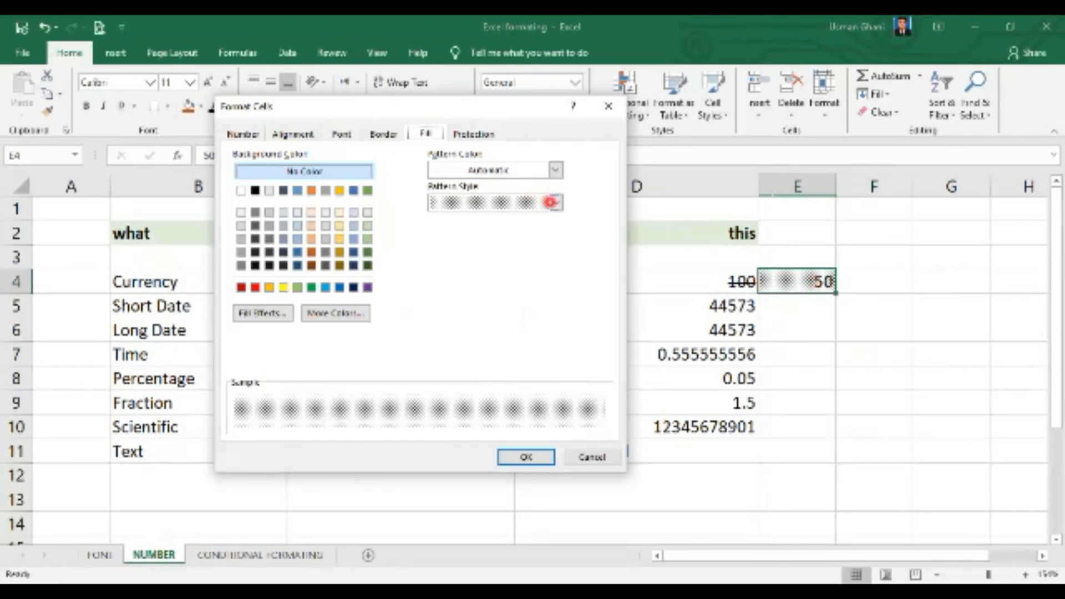
{"action": "left_click", "coordinate": [555, 202]}
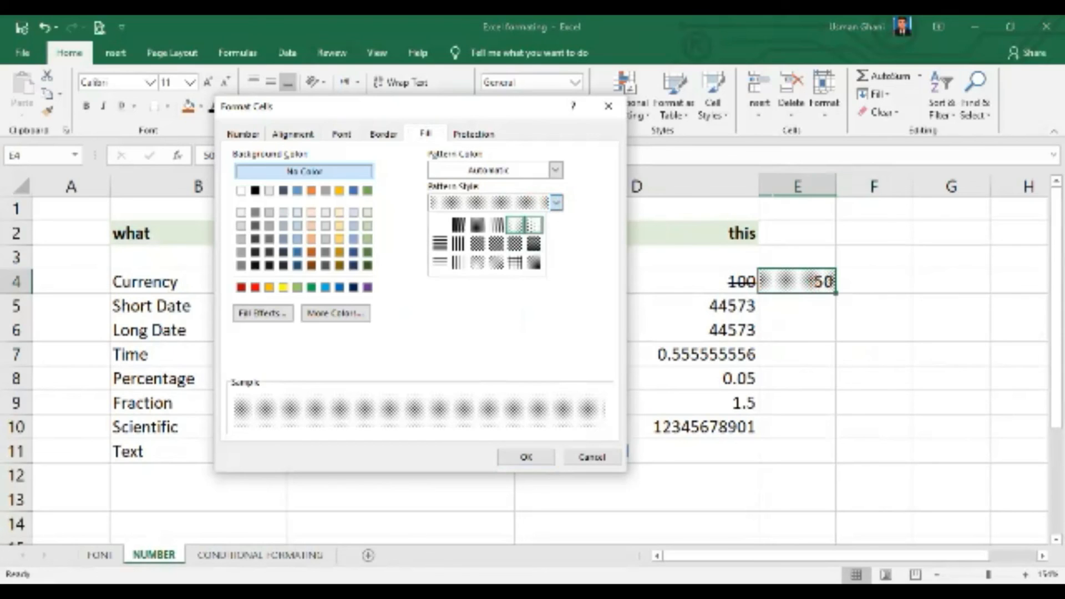
{"action": "left_click", "coordinate": [531, 225]}
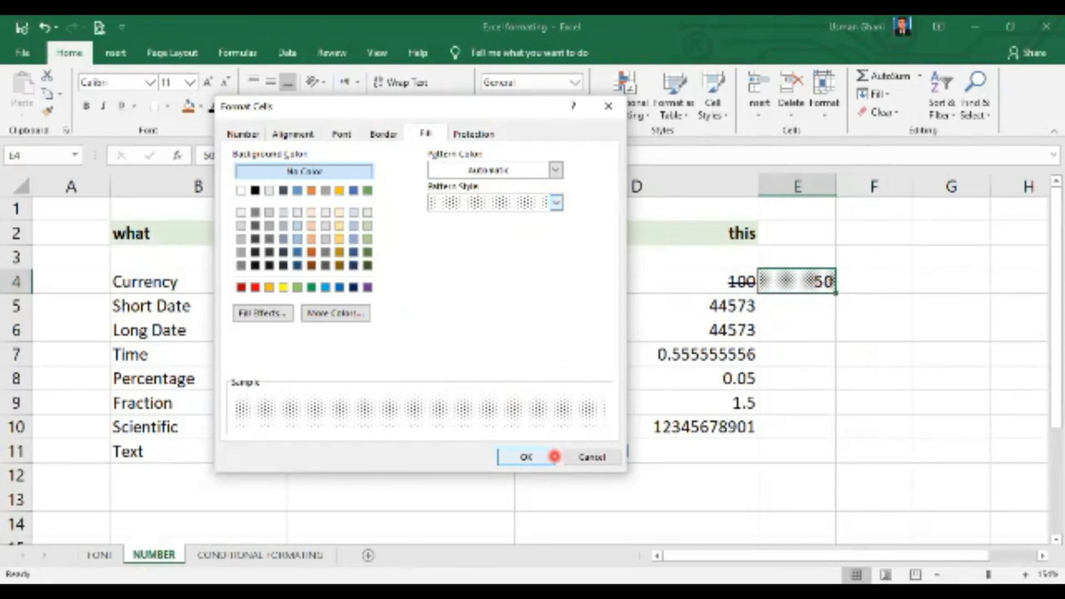
{"action": "left_click", "coordinate": [527, 457]}
{"action": "left_click", "coordinate": [877, 324]}
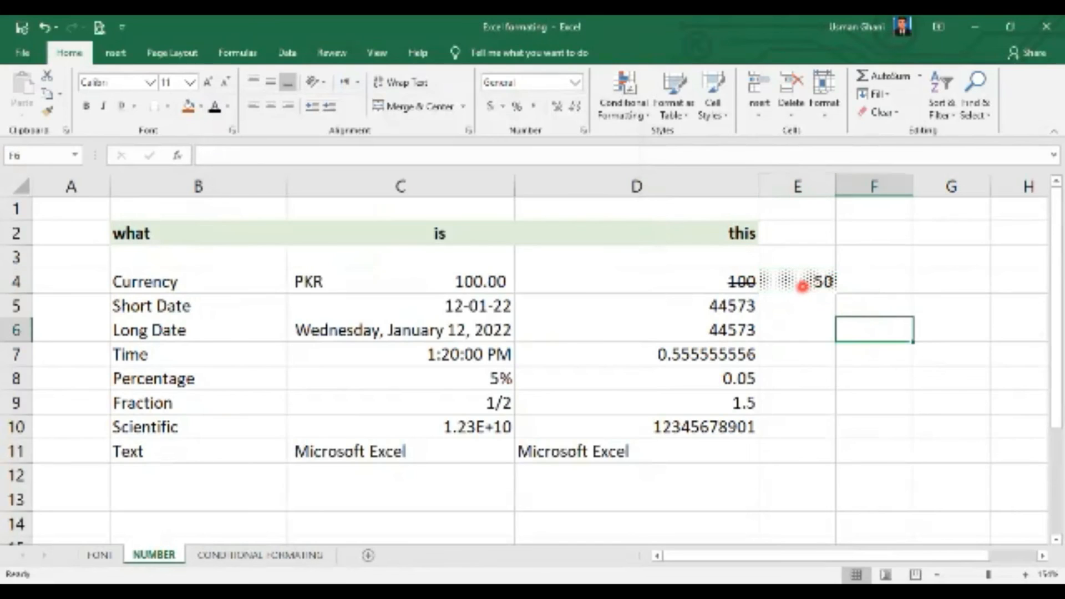
Step: Reset the pattern style of cell E4 to the plain one without dots
{"action": "left_click", "coordinate": [805, 281]}
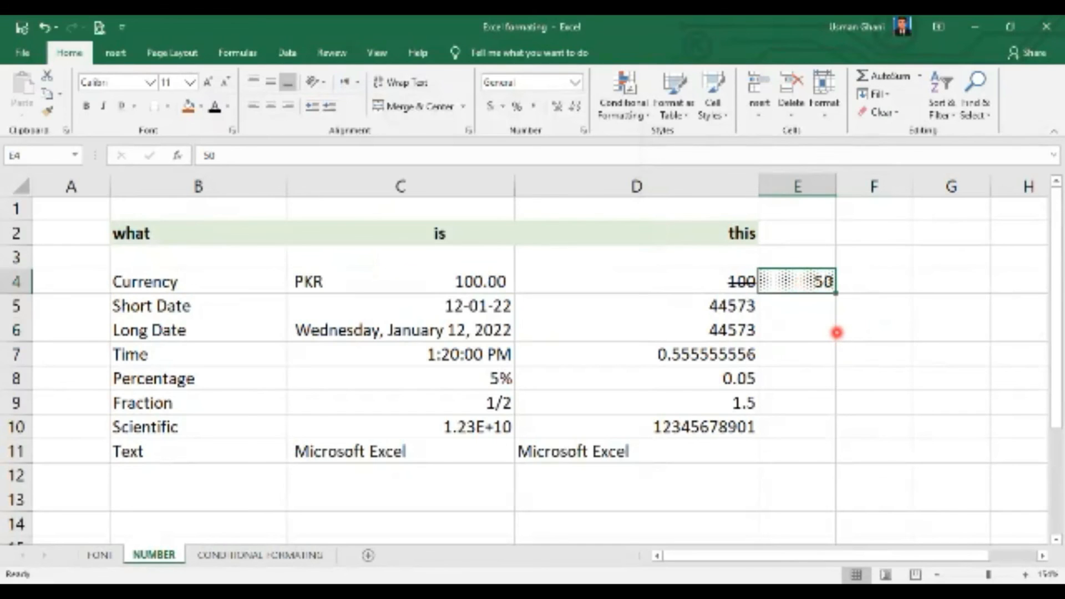
{"action": "key", "text": "ctrl+1"}
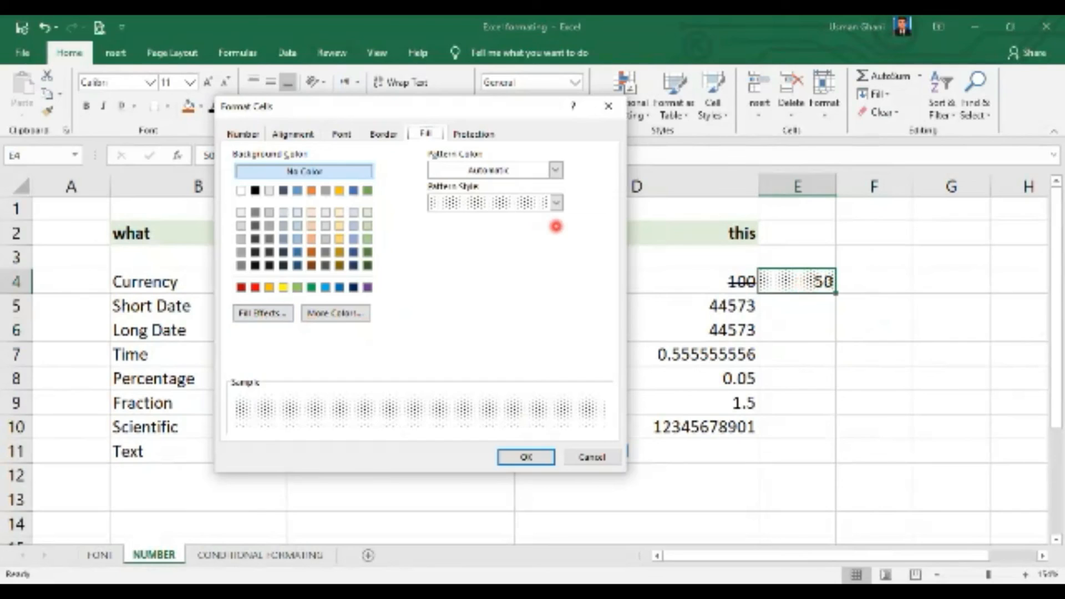
{"action": "left_click", "coordinate": [556, 203]}
{"action": "left_click", "coordinate": [438, 224]}
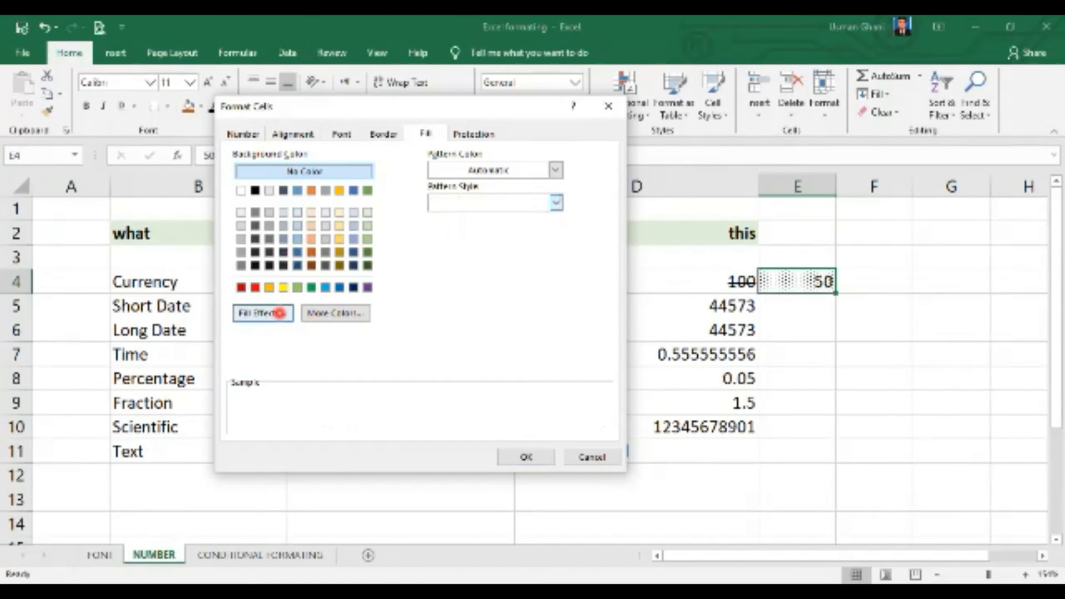
Step: Set up a two-color gradient fill for cell E4 with vertical shading, using white as Color 1 and green as Color 2
{"action": "left_click", "coordinate": [279, 313]}
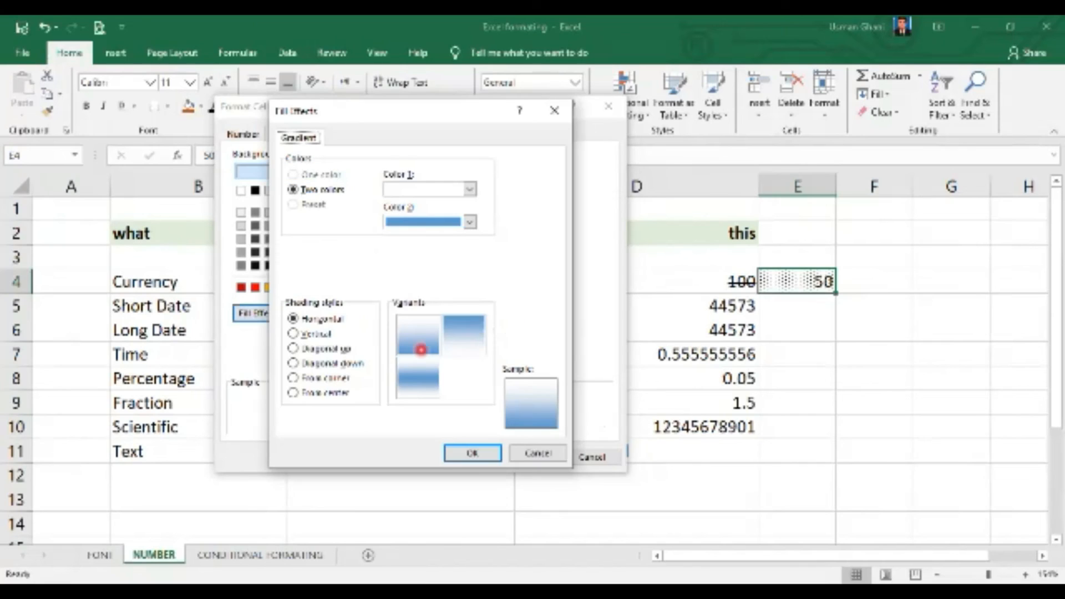
{"action": "left_click", "coordinate": [303, 333]}
{"action": "left_click", "coordinate": [468, 189]}
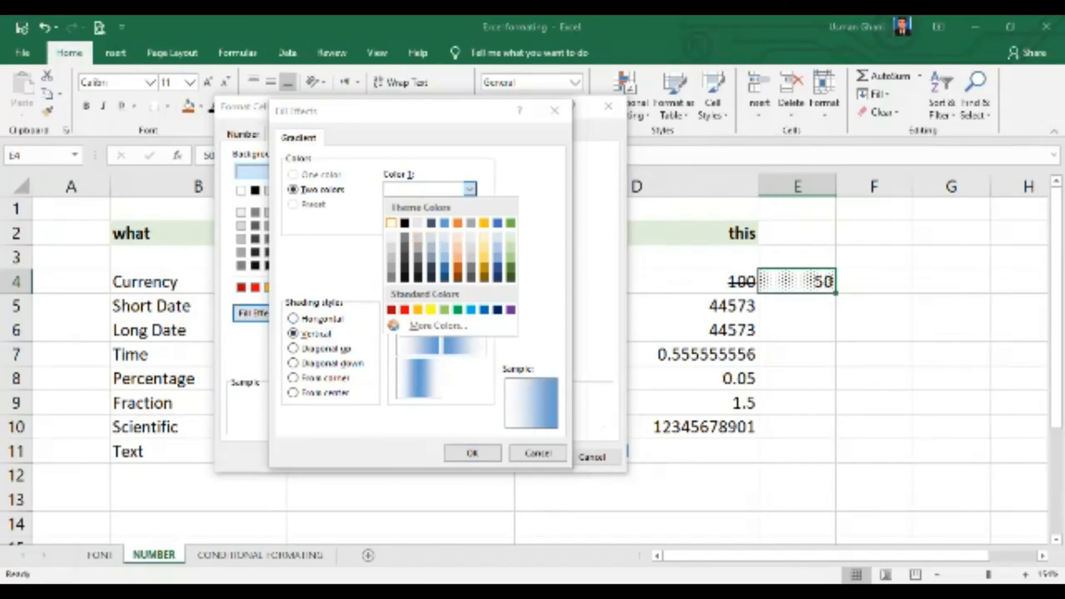
{"action": "left_click", "coordinate": [391, 223]}
{"action": "left_click", "coordinate": [470, 221]}
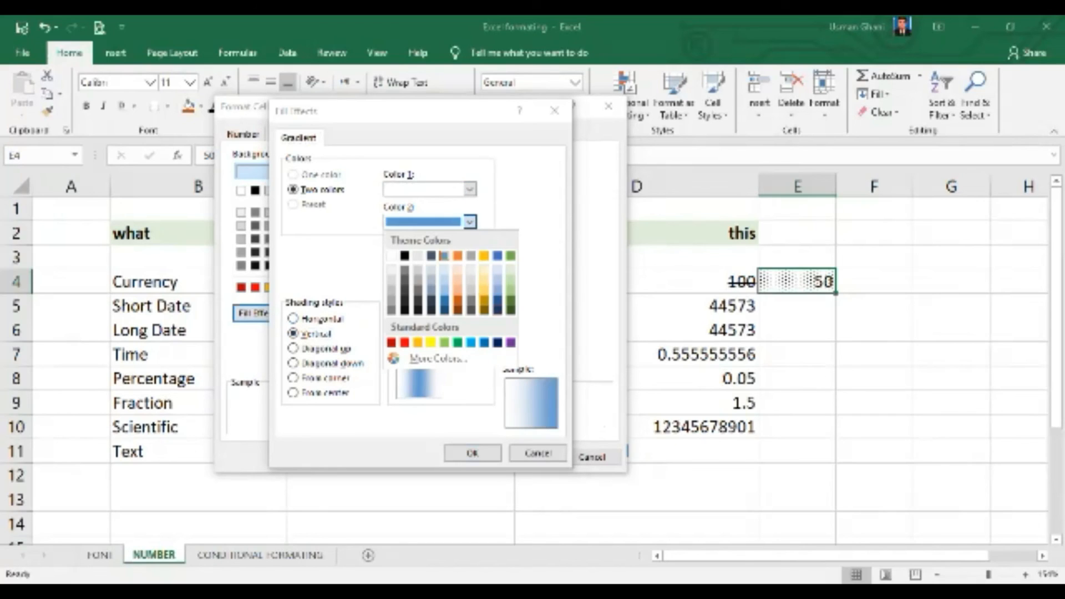
{"action": "left_click", "coordinate": [457, 342]}
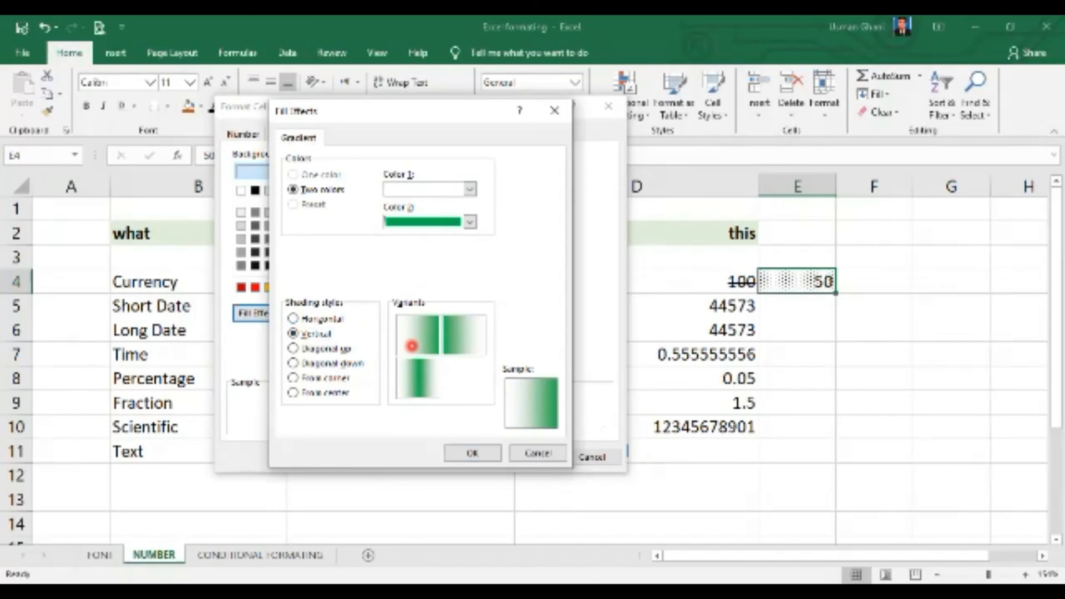
Step: Choose the gradient variant that fades from green to white and apply it to cell E4
{"action": "left_click", "coordinate": [412, 344]}
{"action": "left_click", "coordinate": [471, 343]}
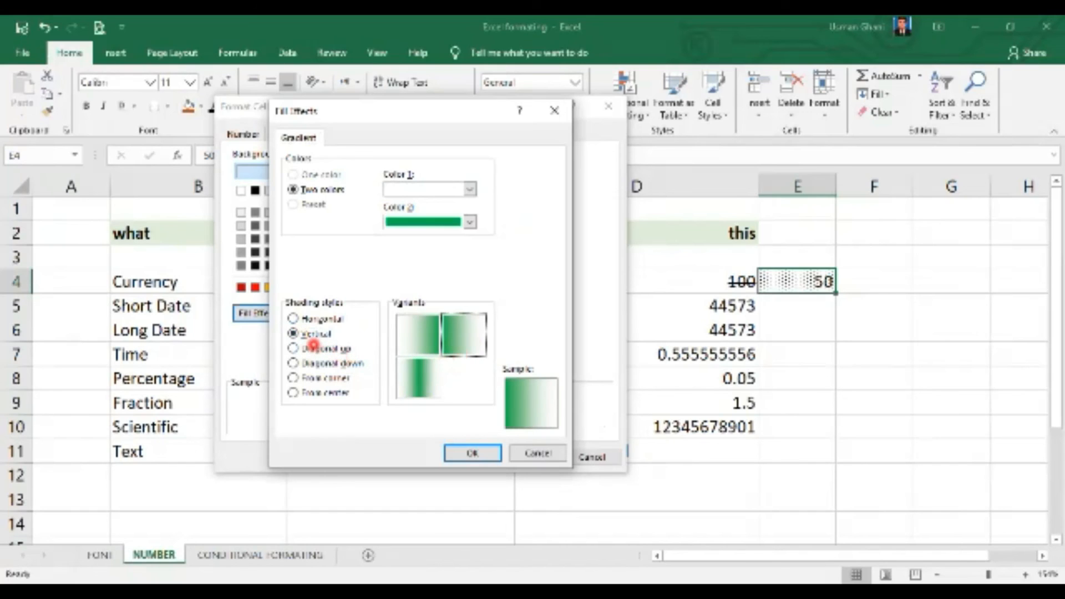
{"action": "left_click", "coordinate": [472, 453]}
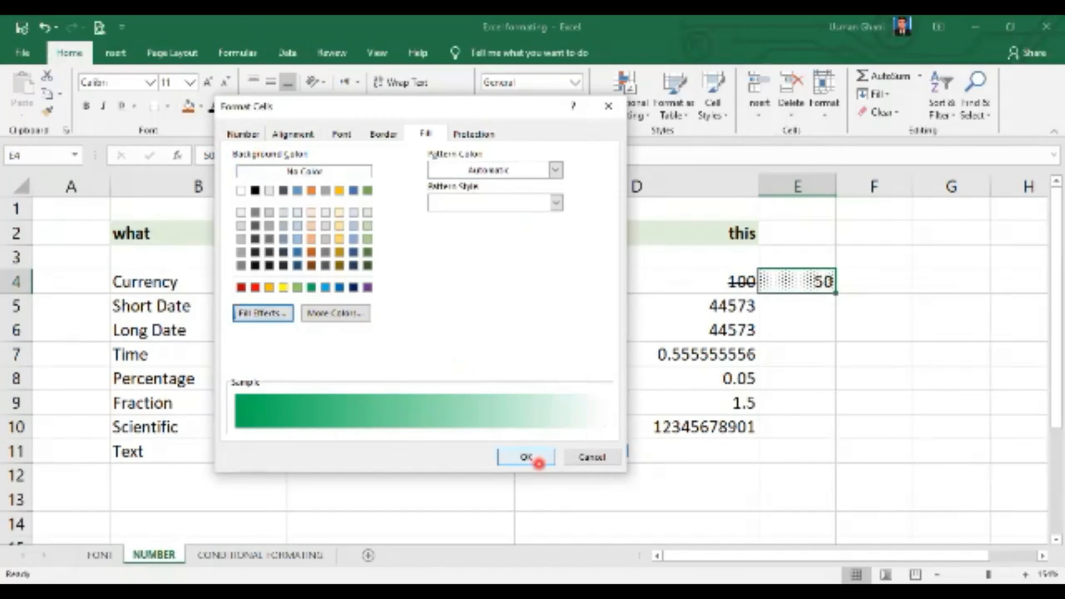
{"action": "left_click", "coordinate": [537, 458]}
{"action": "left_click", "coordinate": [869, 322]}
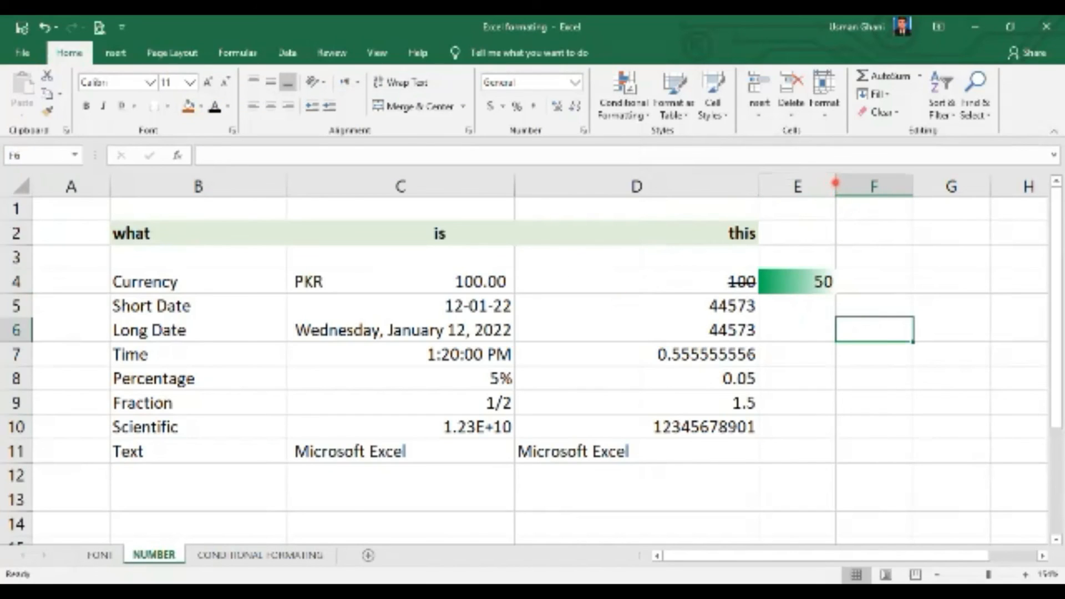
Step: Widen column E and replace the gradient in cell E4 with a solid light blue background
{"action": "left_click_drag", "start_coordinate": [835, 183], "coordinate": [886, 183]}
{"action": "left_click", "coordinate": [815, 279]}
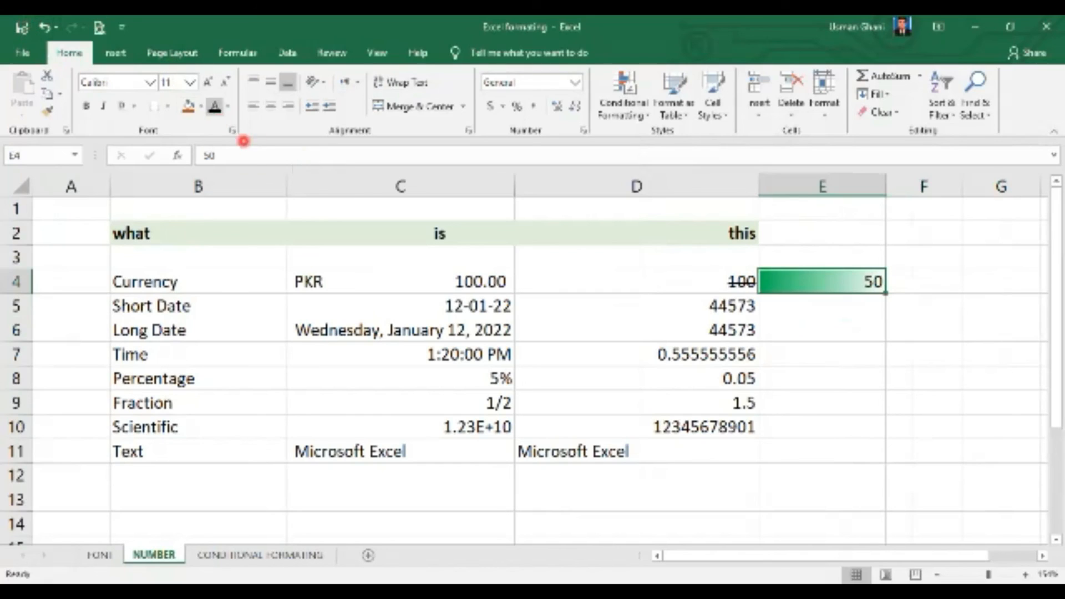
{"action": "key", "text": "ctrl+1"}
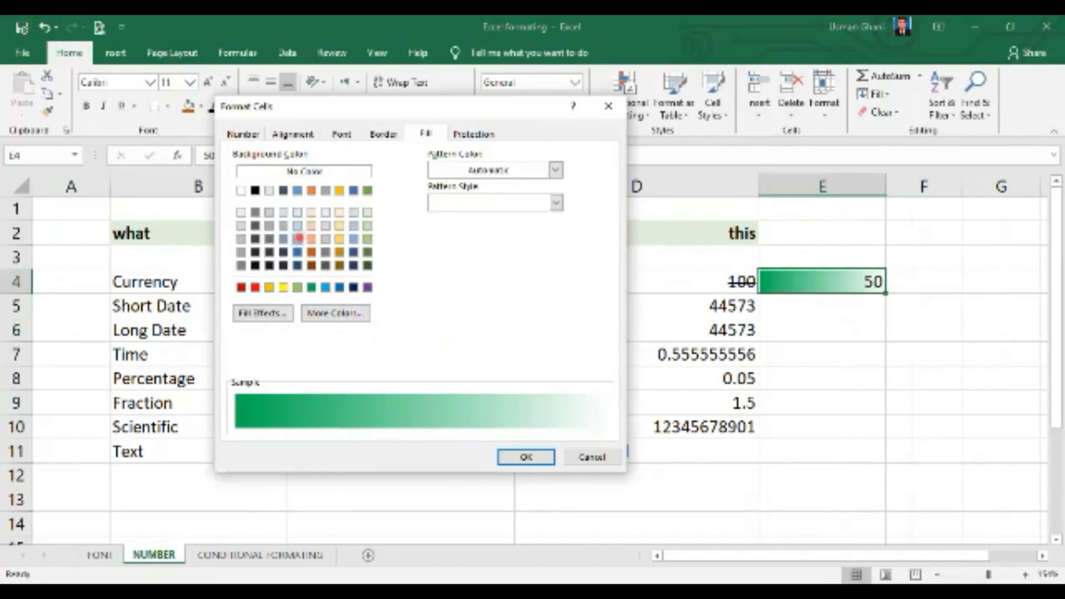
{"action": "left_click", "coordinate": [299, 238]}
{"action": "left_click", "coordinate": [543, 463]}
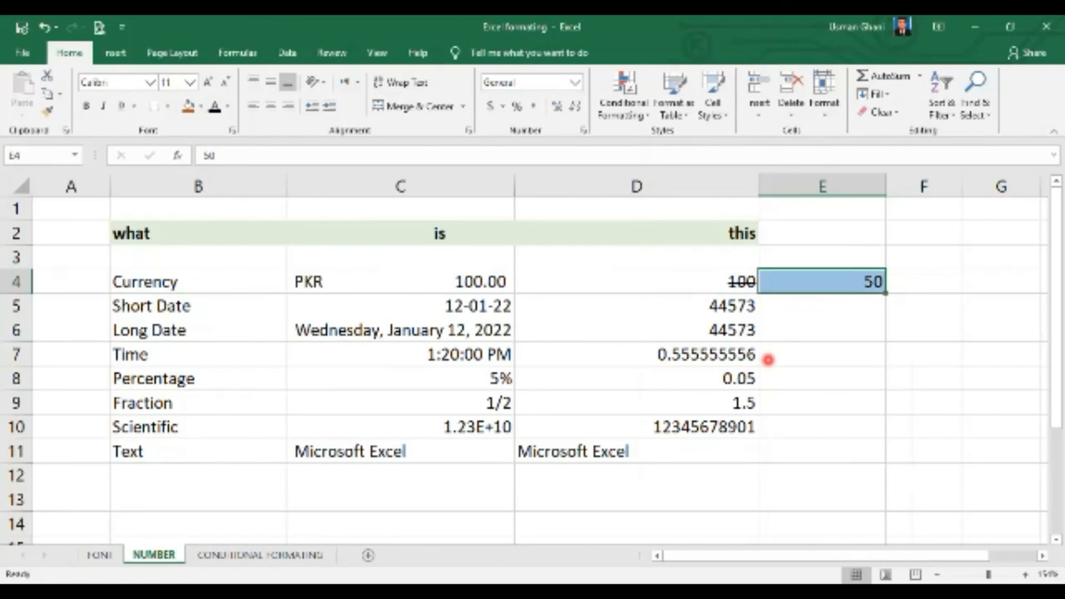
Step: Mark cell E4 as Hidden in its protection settings, and discard the change
{"action": "key", "text": "ctrl+1"}
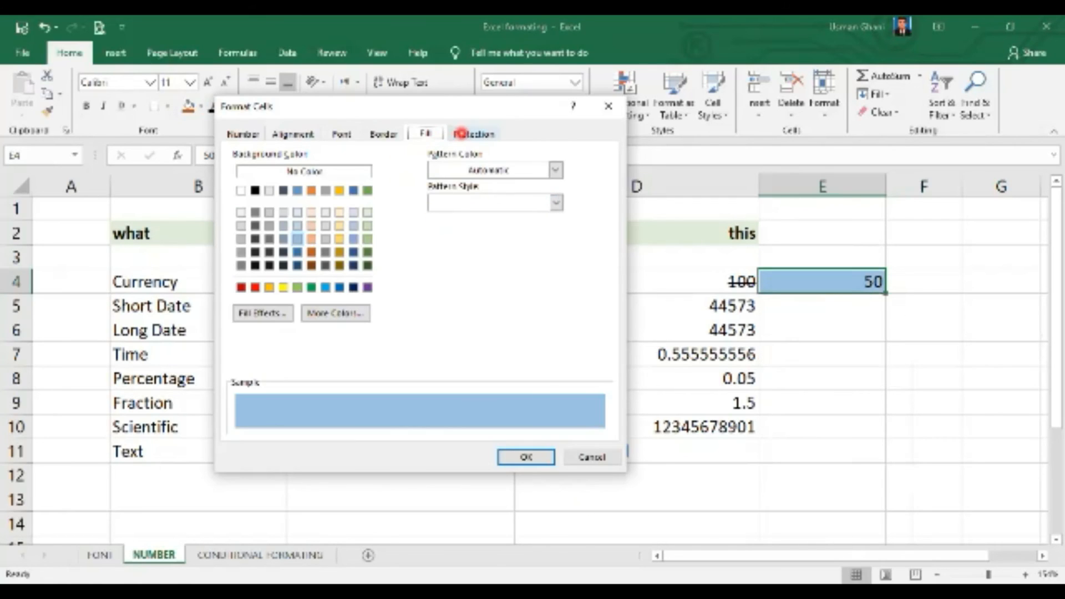
{"action": "left_click", "coordinate": [466, 135]}
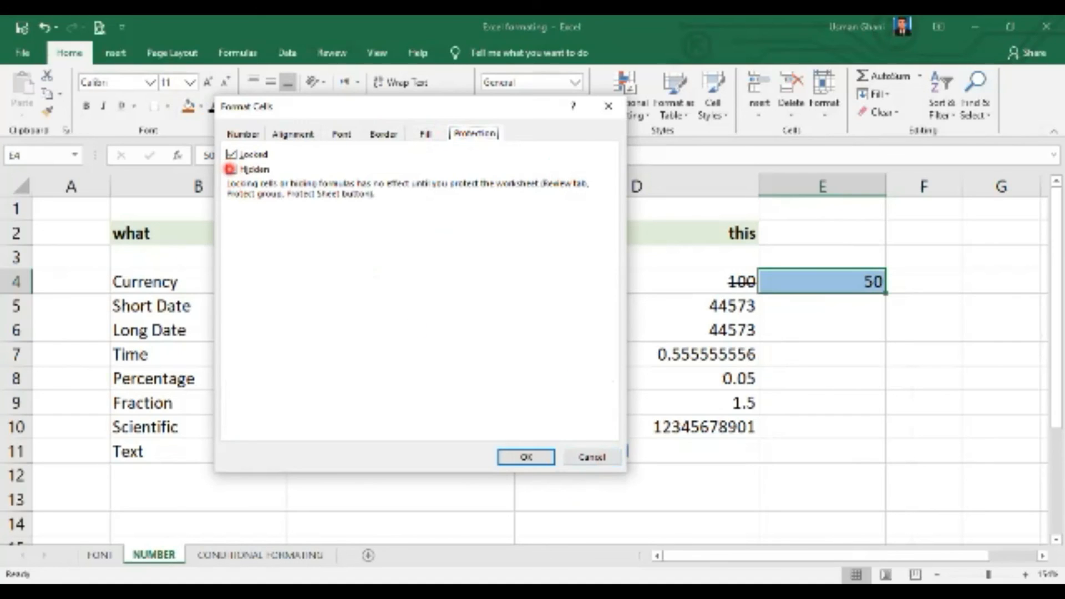
{"action": "left_click", "coordinate": [231, 169]}
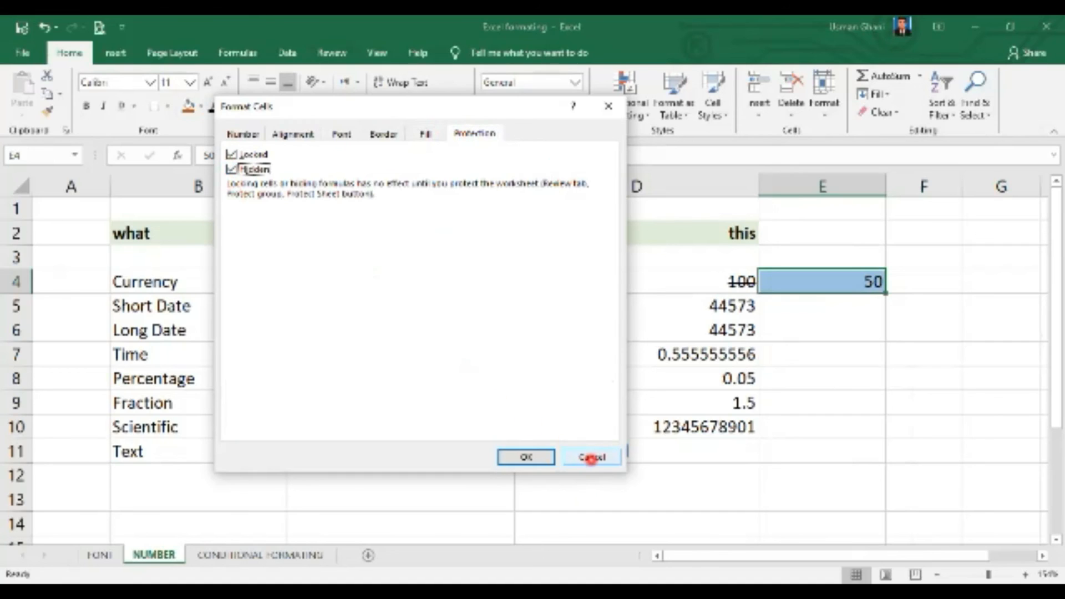
{"action": "left_click", "coordinate": [592, 457]}
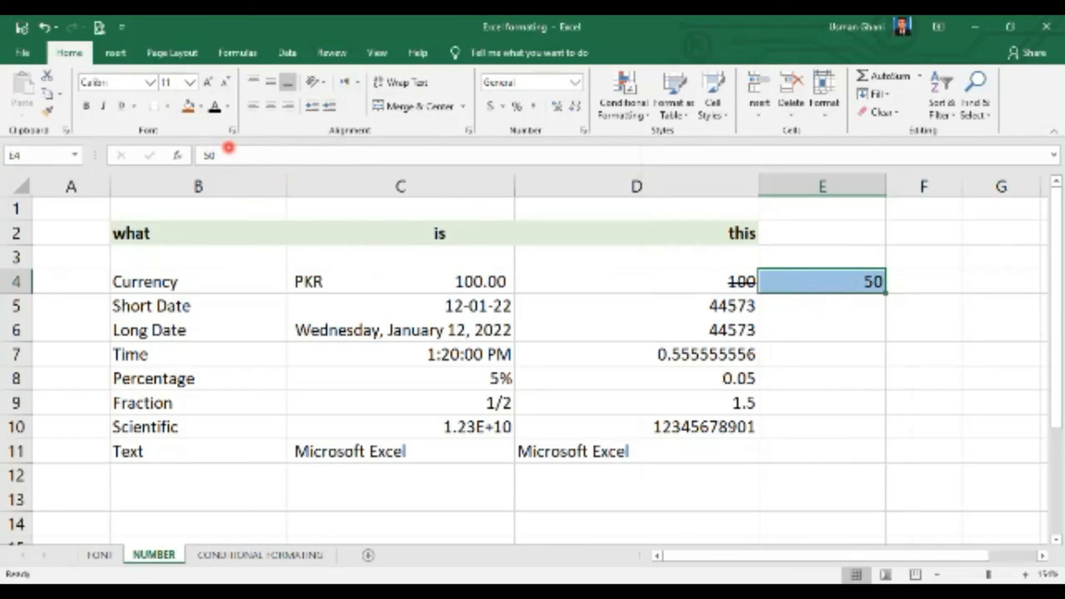
Step: Inspect the content stored in cell E4 and review its Locked and Hidden protection options
{"action": "left_click", "coordinate": [205, 154]}
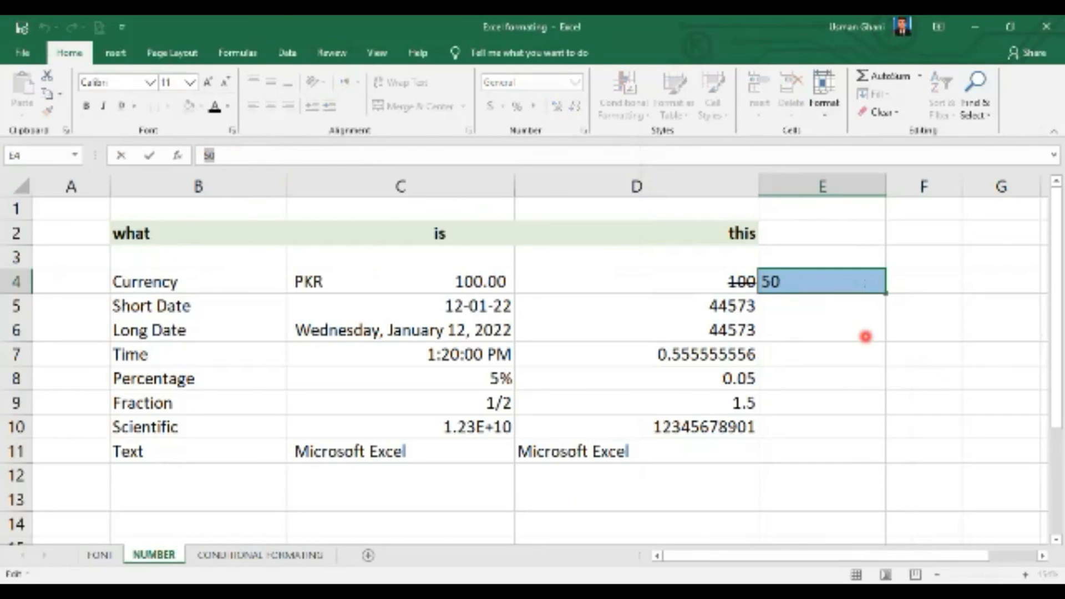
{"action": "left_click", "coordinate": [861, 333]}
{"action": "left_click", "coordinate": [836, 270]}
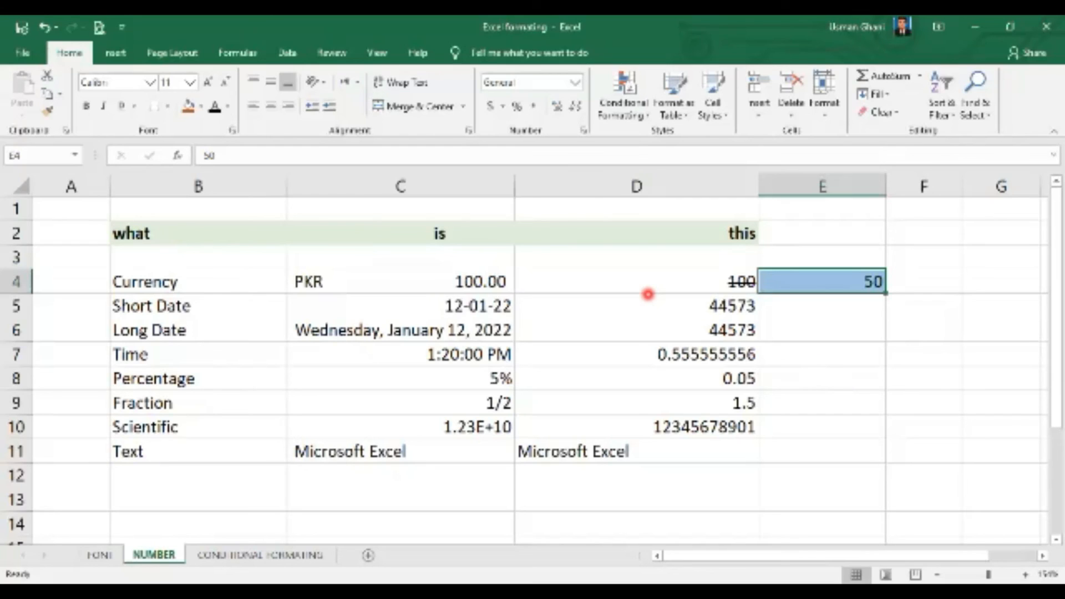
{"action": "key", "text": "ctrl+1"}
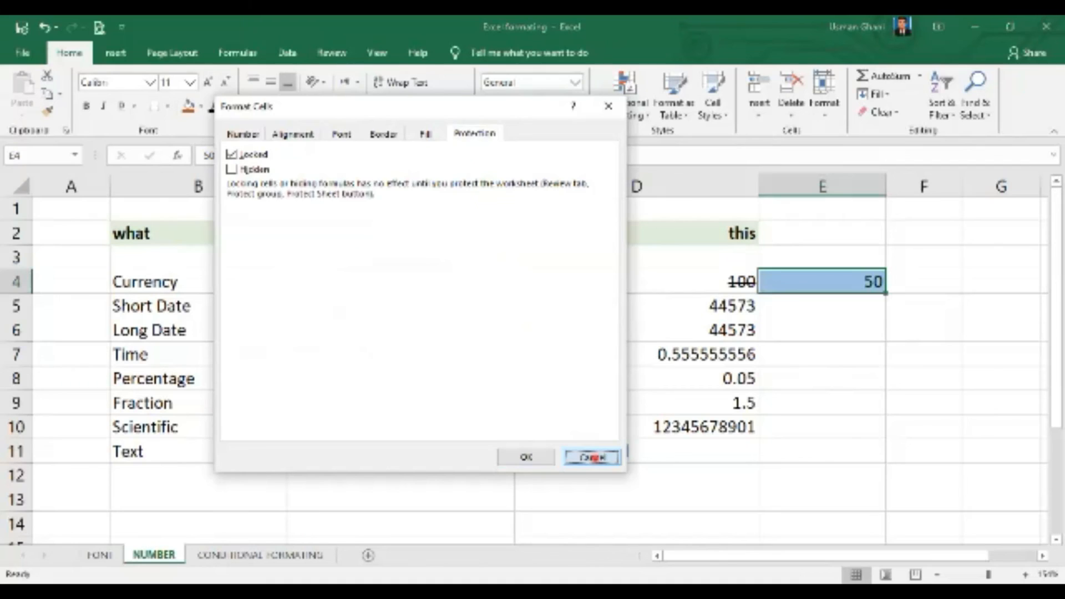
{"action": "left_click", "coordinate": [593, 457]}
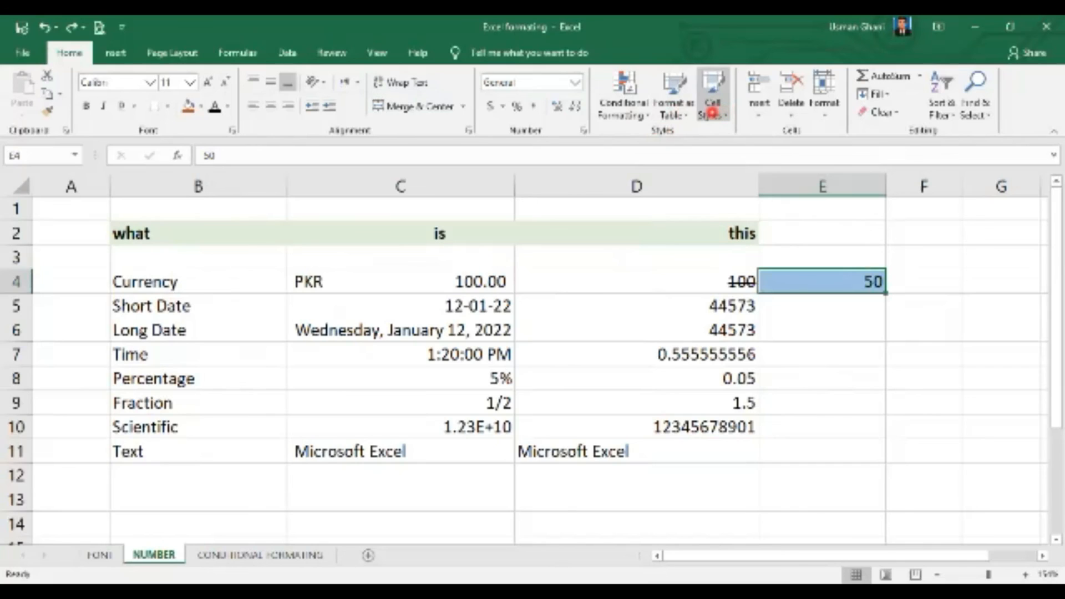
Step: Undo the fills applied to cell E4 and the widening of column E
{"action": "key", "text": "ctrl+z"}
{"action": "key", "text": "ctrl+z"}
{"action": "key", "text": "ctrl+z"}
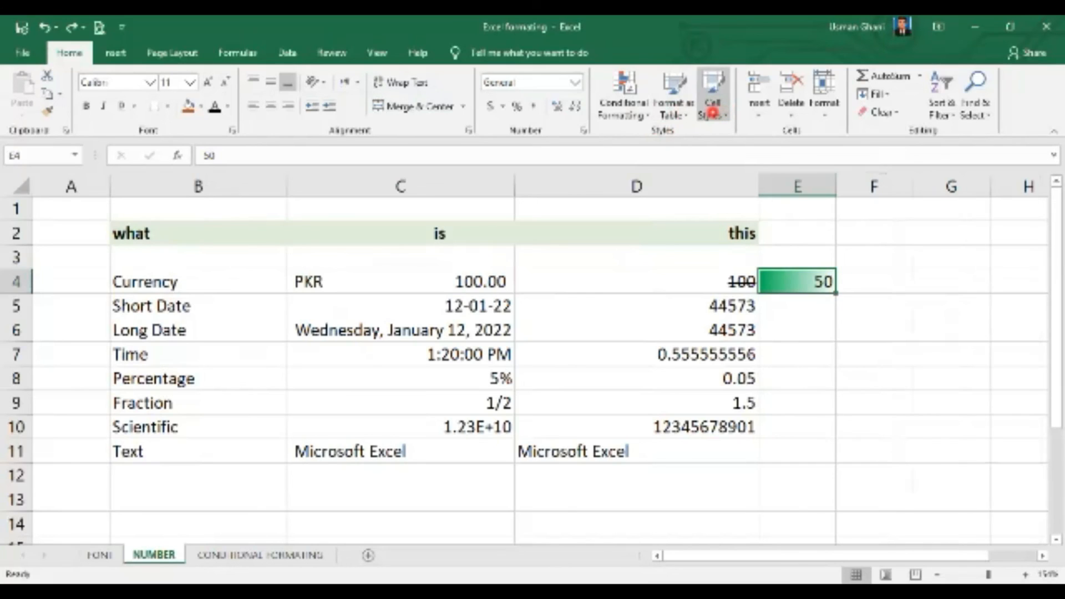
{"action": "key", "text": "ctrl+z"}
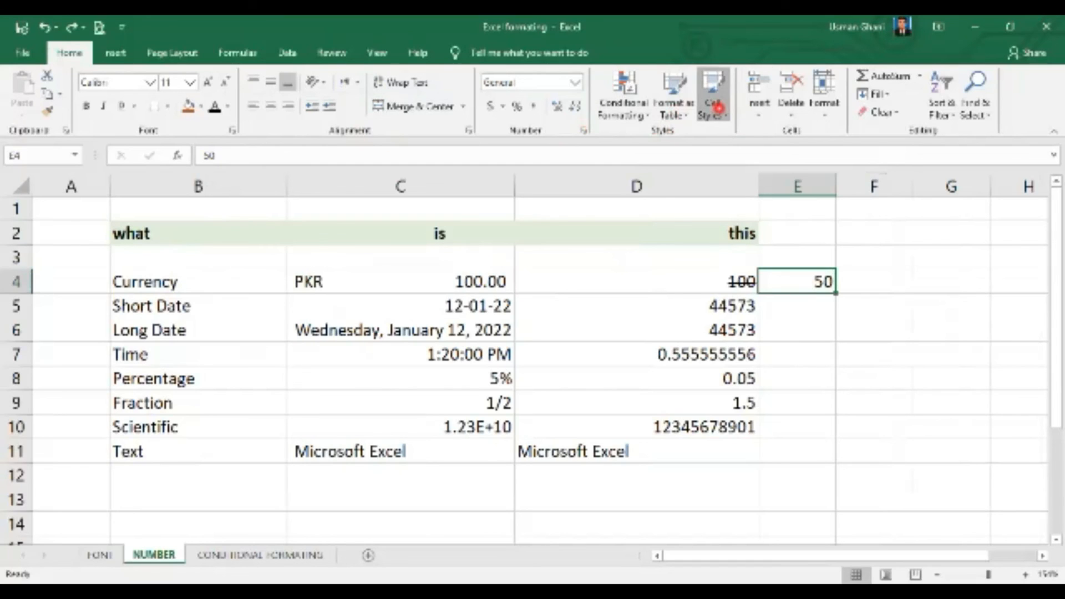
Step: Apply the Good cell style to cell E4
{"action": "left_click", "coordinate": [716, 108]}
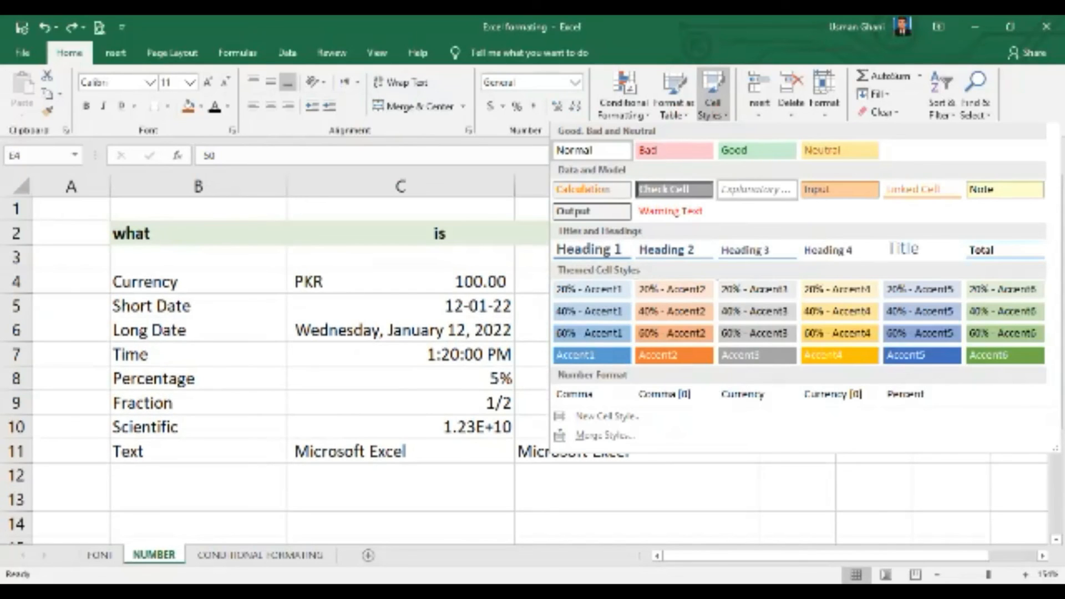
{"action": "left_click", "coordinate": [756, 150]}
{"action": "left_click", "coordinate": [866, 328]}
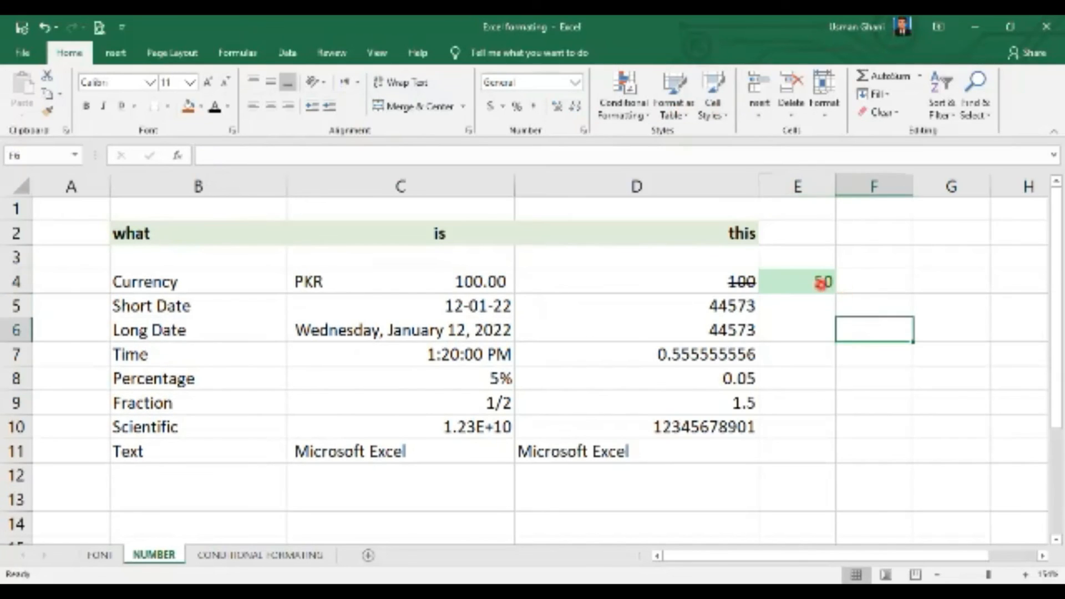
{"action": "left_click", "coordinate": [825, 280]}
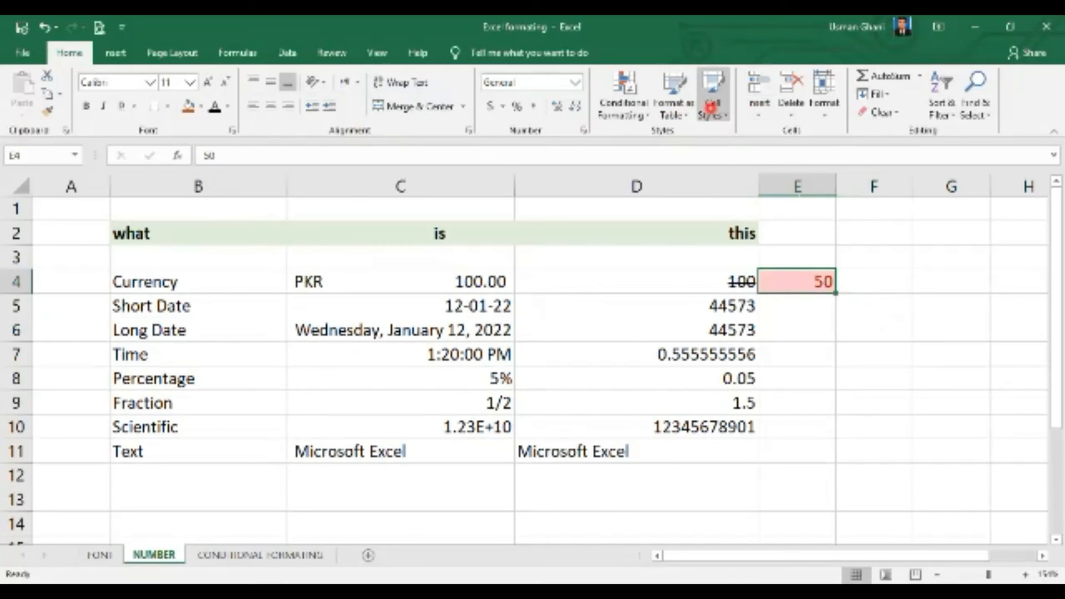
Step: Apply the Neutral cell style to cell E4, followed by the Total cell style
{"action": "left_click", "coordinate": [716, 111]}
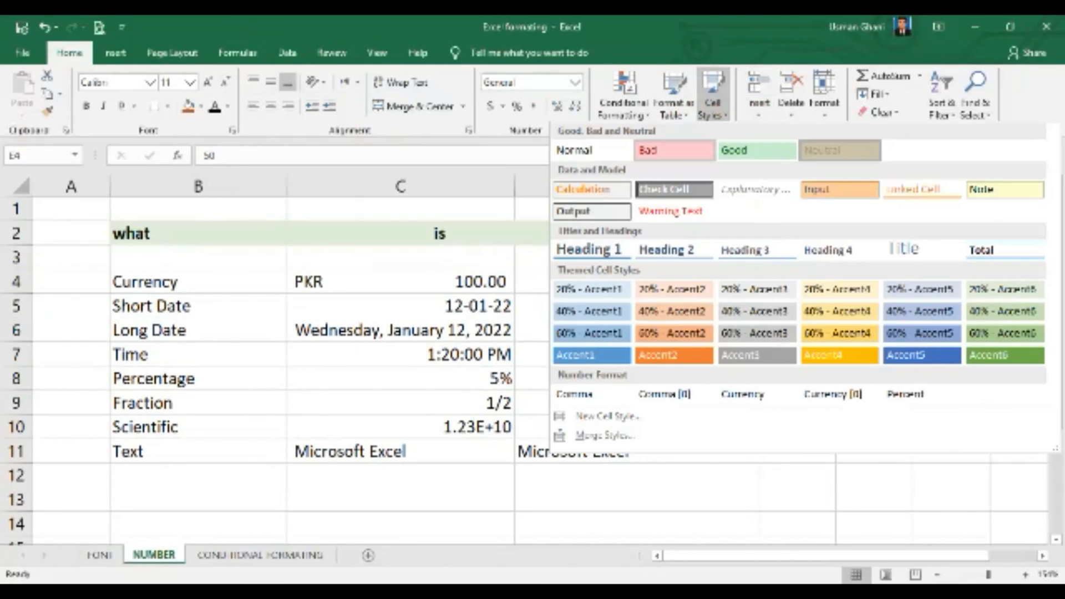
{"action": "left_click", "coordinate": [840, 150]}
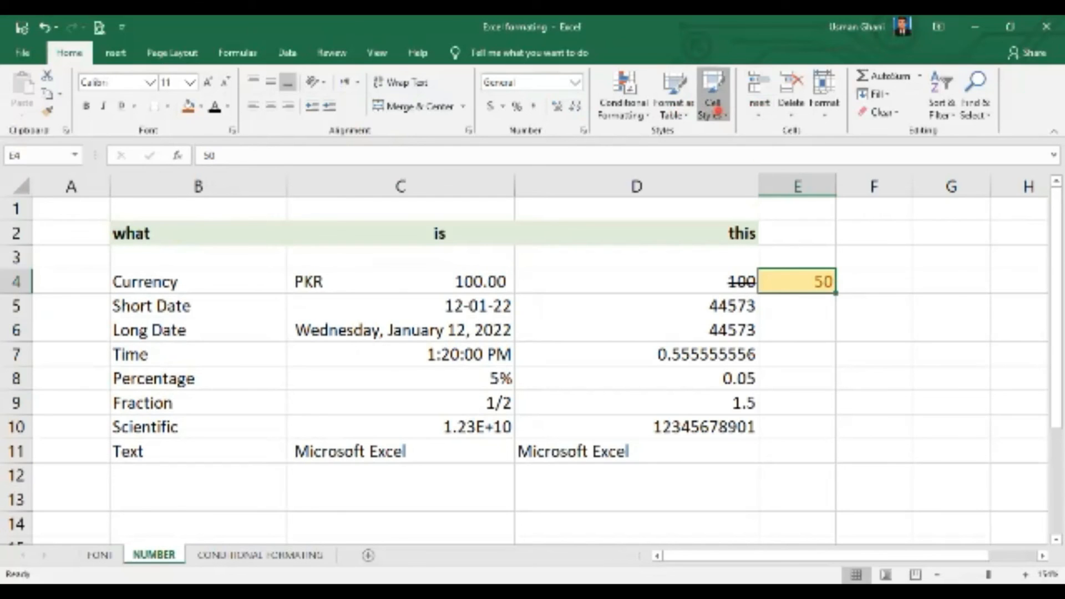
{"action": "left_click", "coordinate": [715, 111]}
{"action": "left_click", "coordinate": [827, 247]}
{"action": "left_click", "coordinate": [903, 301]}
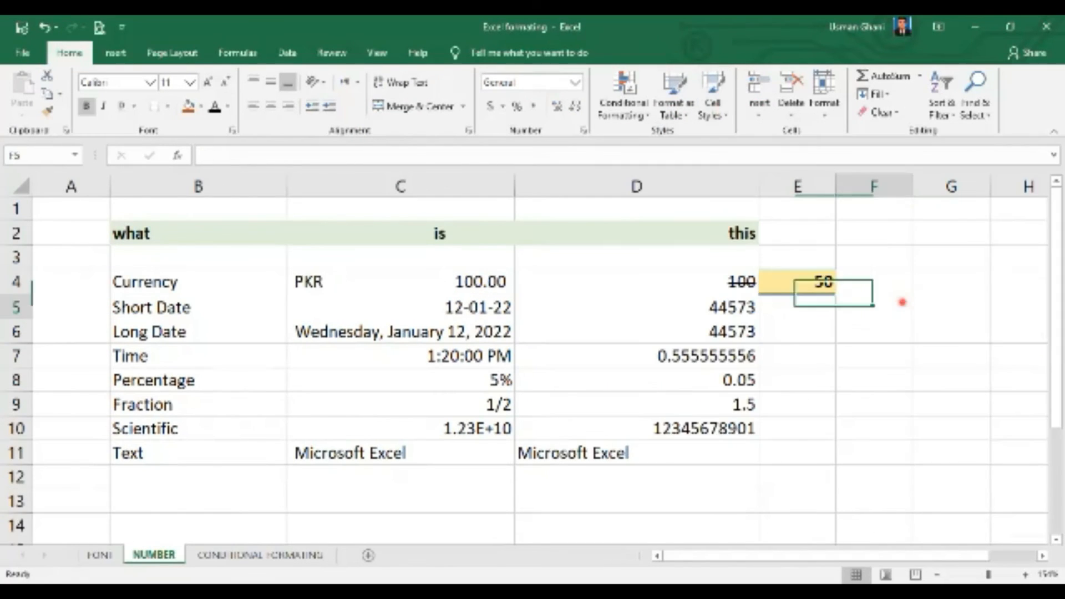
Step: Remove the fill color from cell E4
{"action": "left_click", "coordinate": [785, 279]}
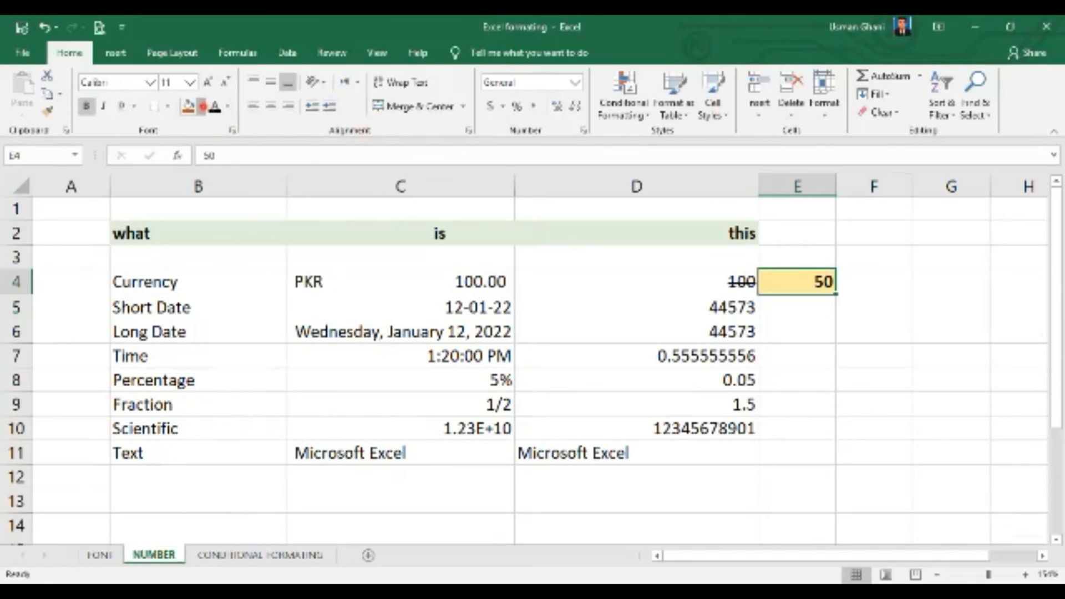
{"action": "left_click", "coordinate": [202, 106]}
{"action": "left_click", "coordinate": [219, 244]}
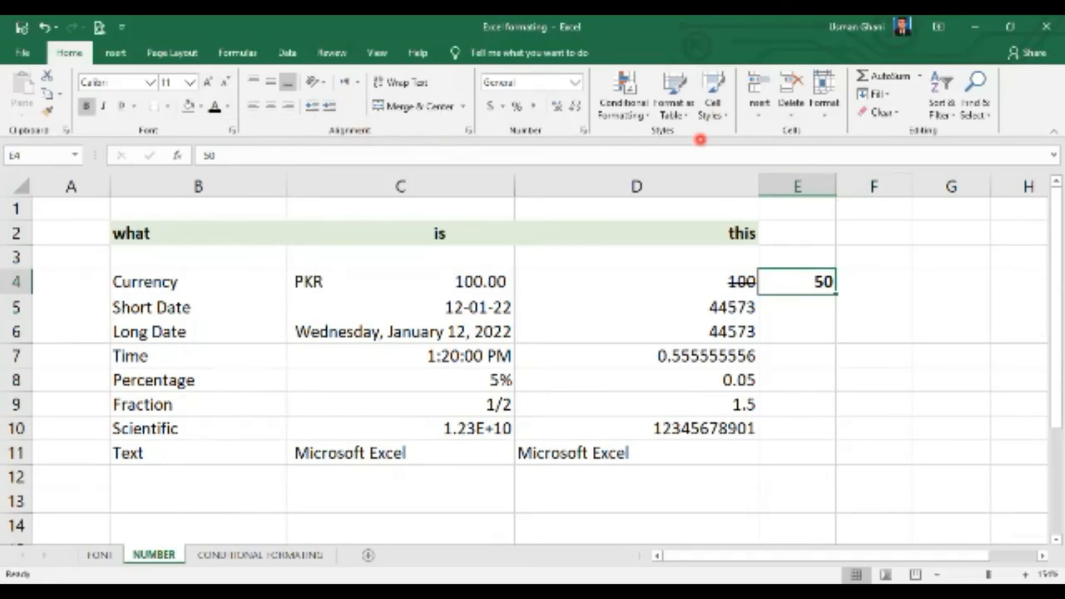
Step: Try the Accent3 and Currency cell styles on cell E4, and undo both
{"action": "left_click", "coordinate": [716, 109]}
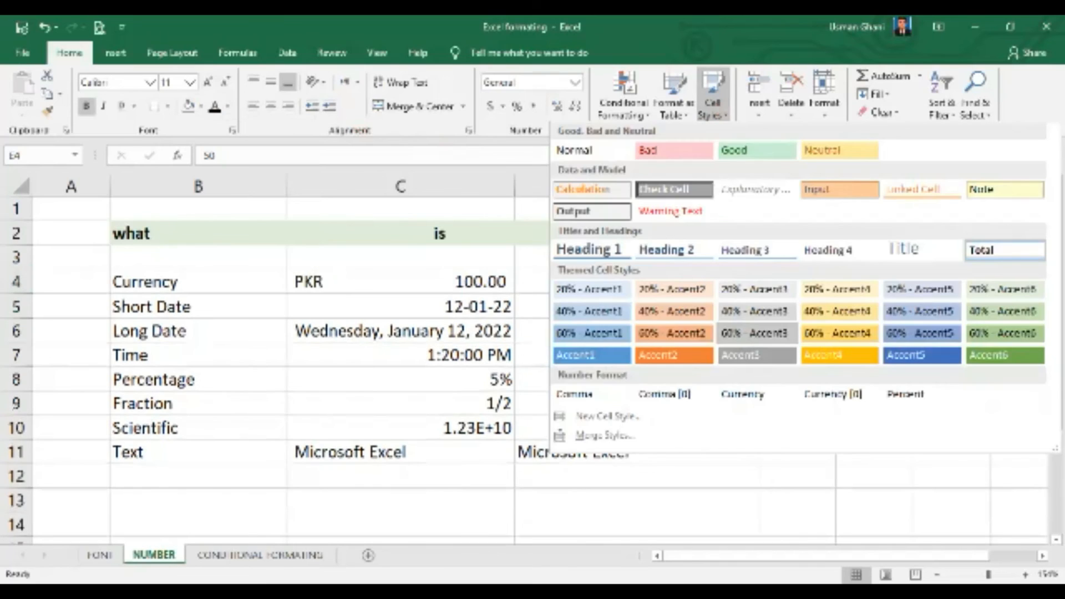
{"action": "left_click", "coordinate": [757, 355]}
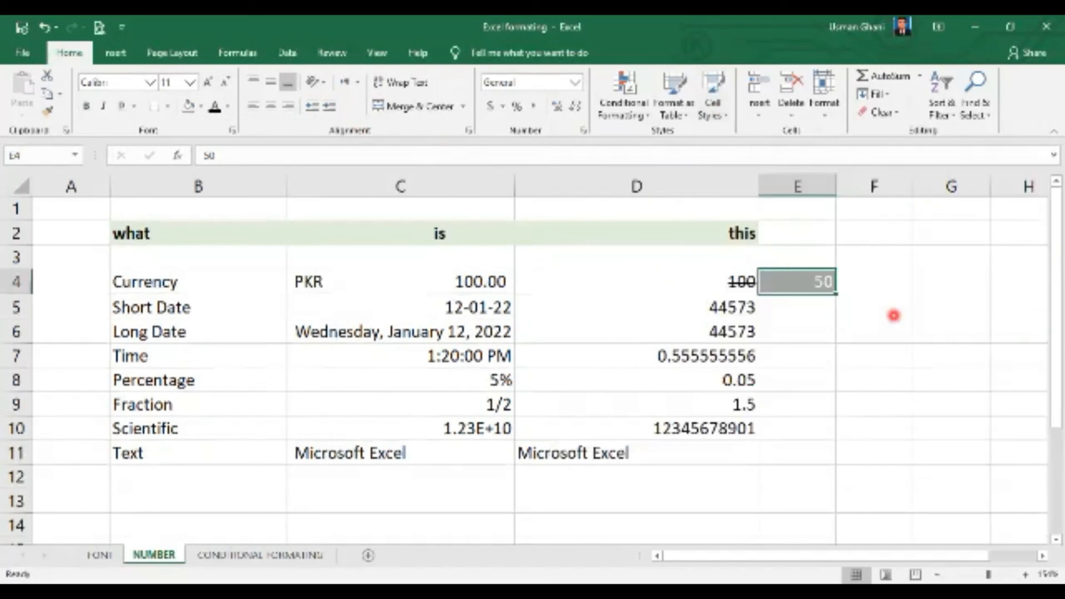
{"action": "left_click", "coordinate": [715, 108]}
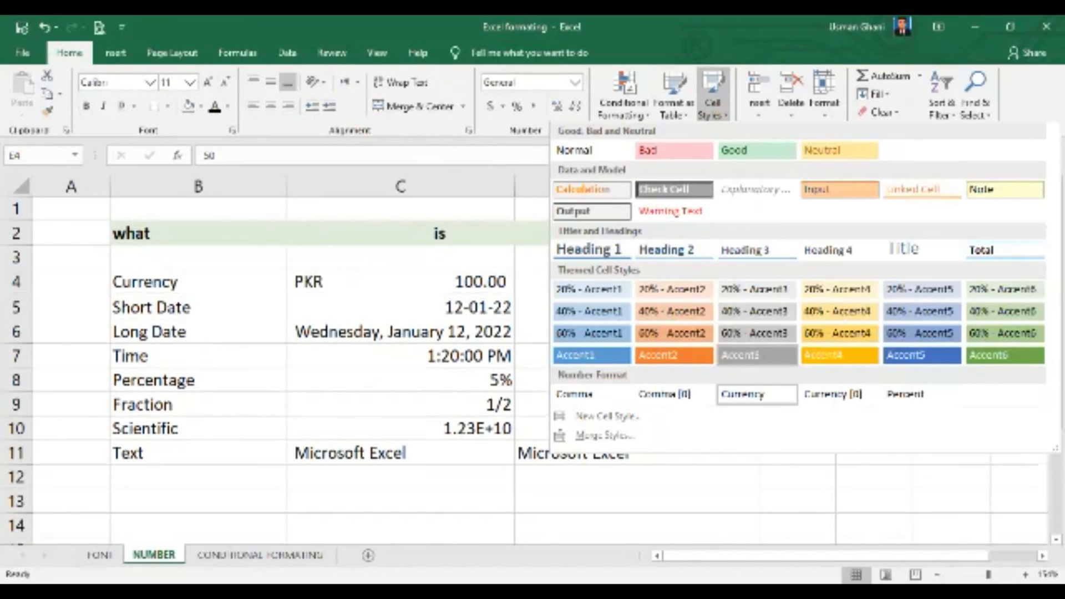
{"action": "left_click", "coordinate": [757, 394]}
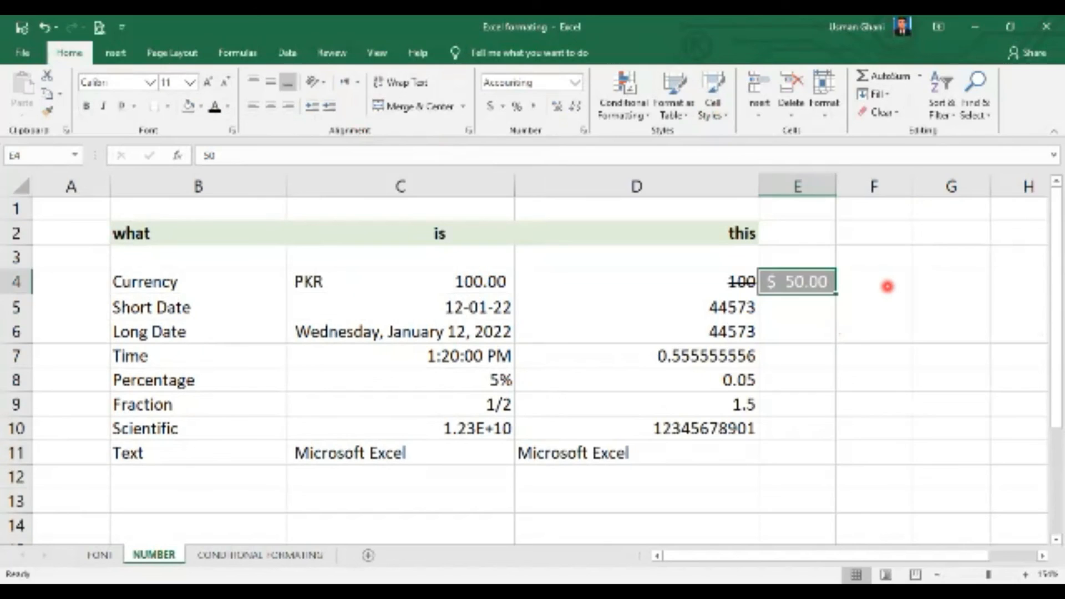
{"action": "key", "text": "ctrl+z"}
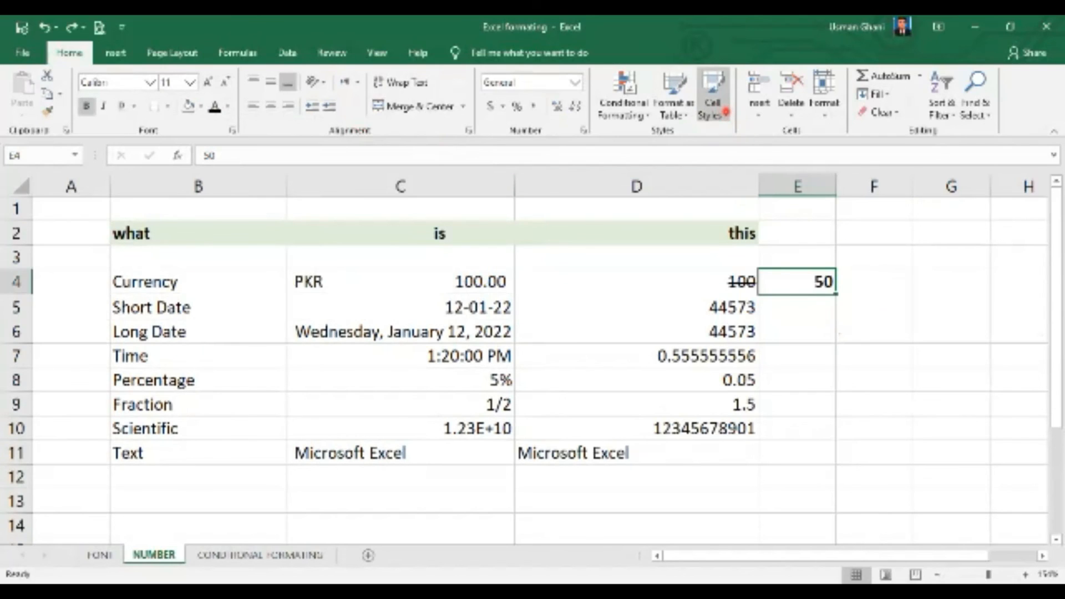
Step: Review the fill, border, font, alignment and number options for defining a new cell style, and discard the new style
{"action": "left_click", "coordinate": [725, 112]}
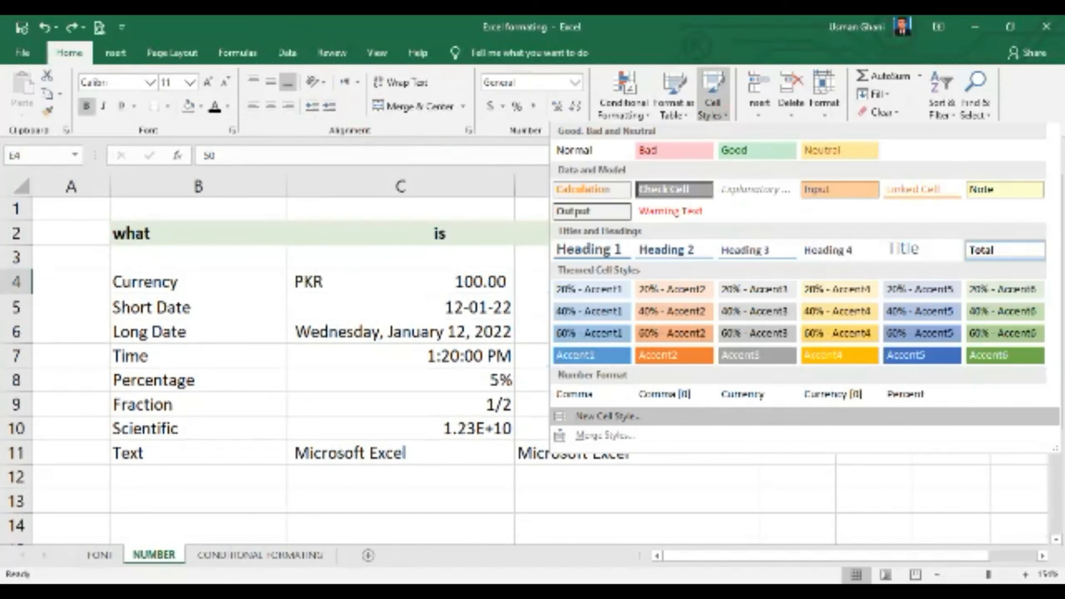
{"action": "left_click", "coordinate": [608, 416]}
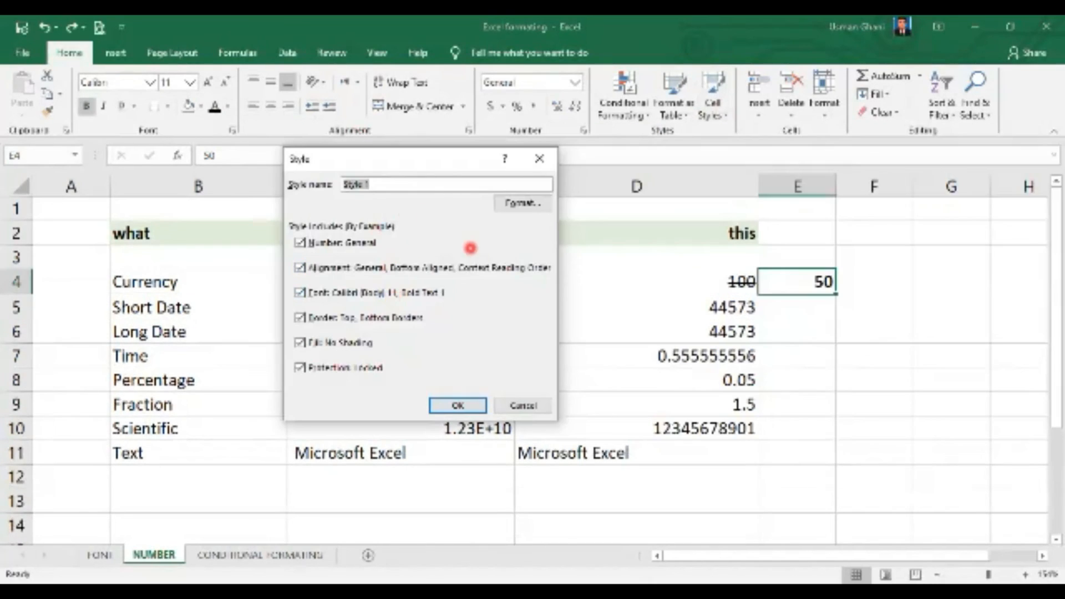
{"action": "left_click", "coordinate": [509, 206]}
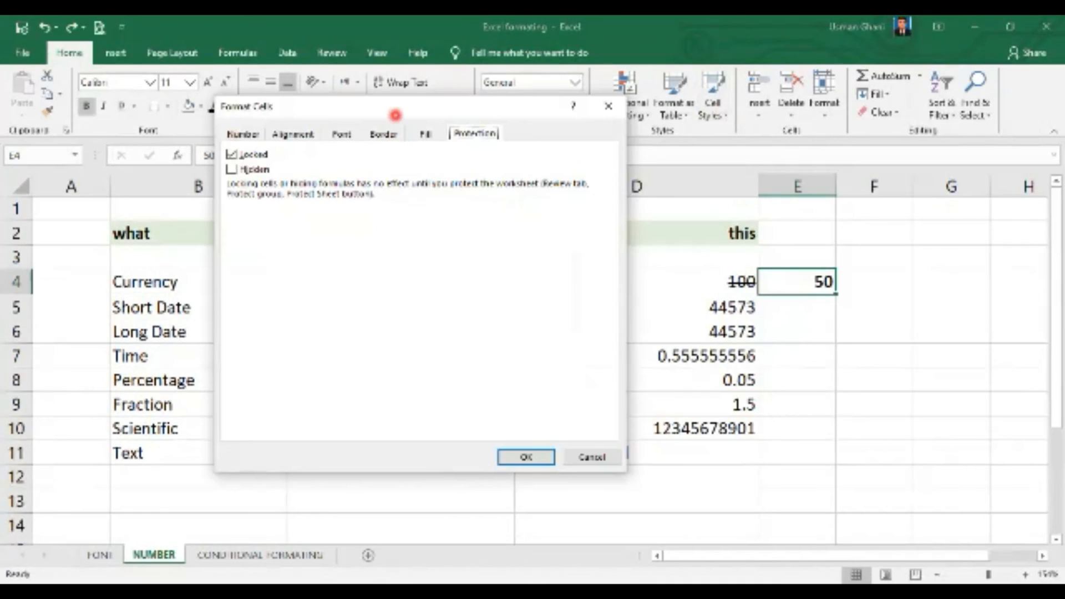
{"action": "left_click", "coordinate": [426, 134]}
{"action": "left_click", "coordinate": [382, 134]}
{"action": "left_click", "coordinate": [340, 133]}
{"action": "left_click", "coordinate": [293, 134]}
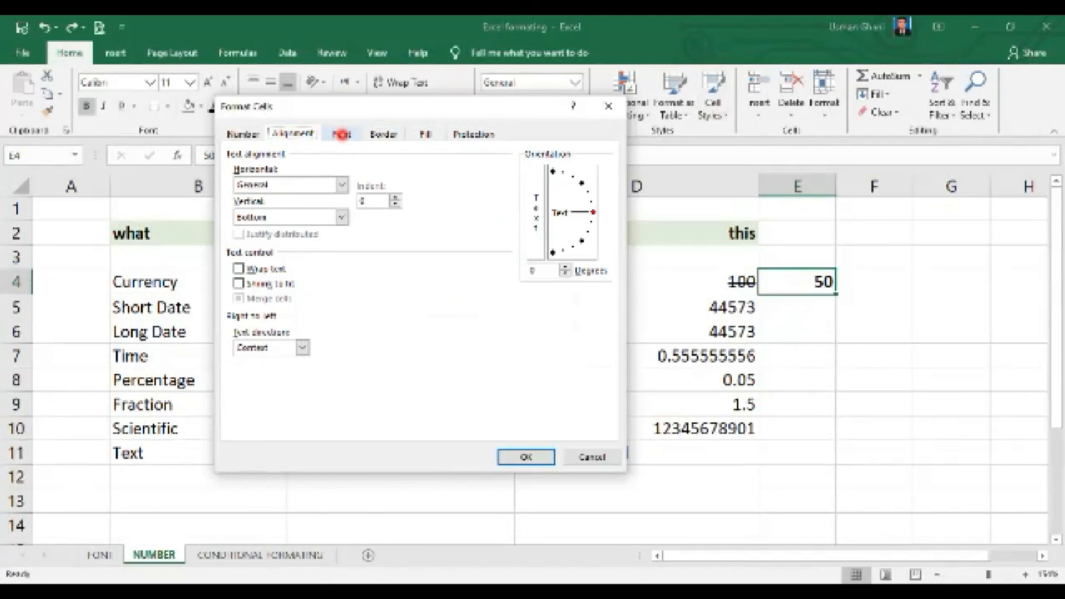
{"action": "left_click", "coordinate": [244, 133]}
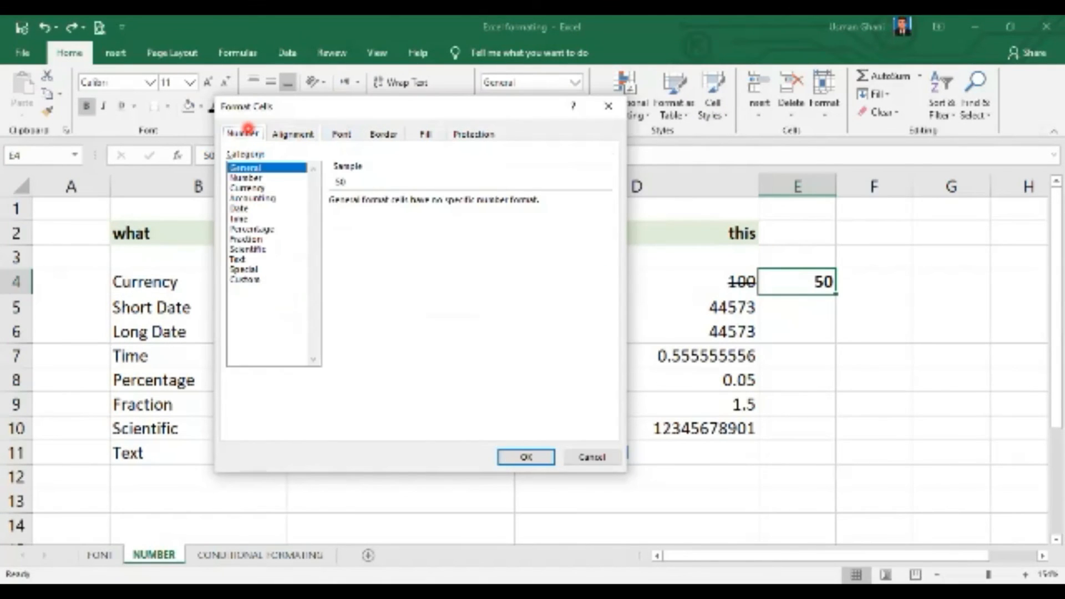
{"action": "left_click", "coordinate": [312, 136]}
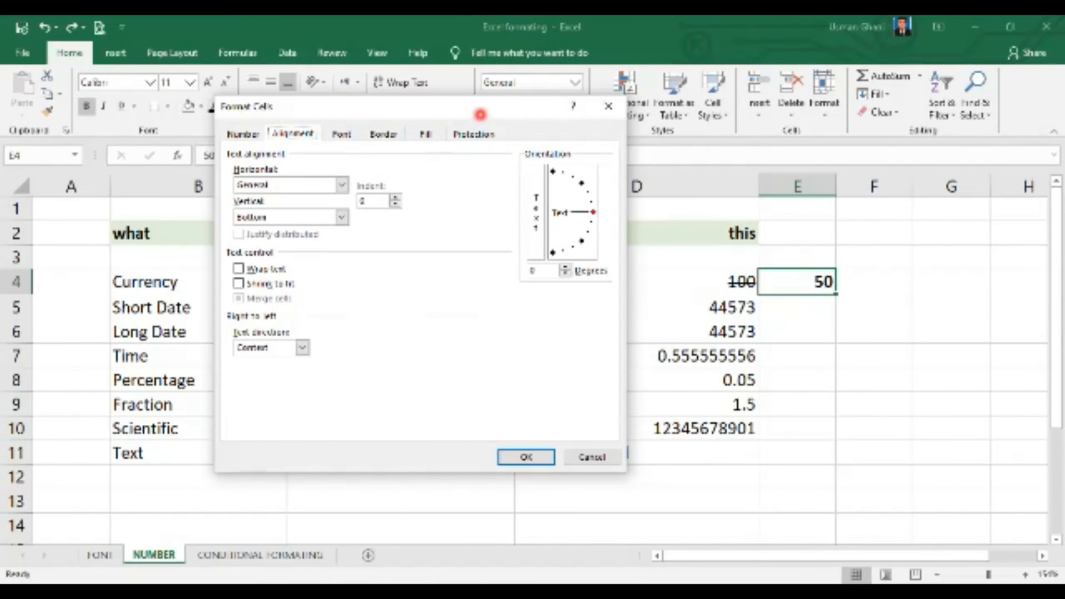
{"action": "left_click", "coordinate": [607, 106]}
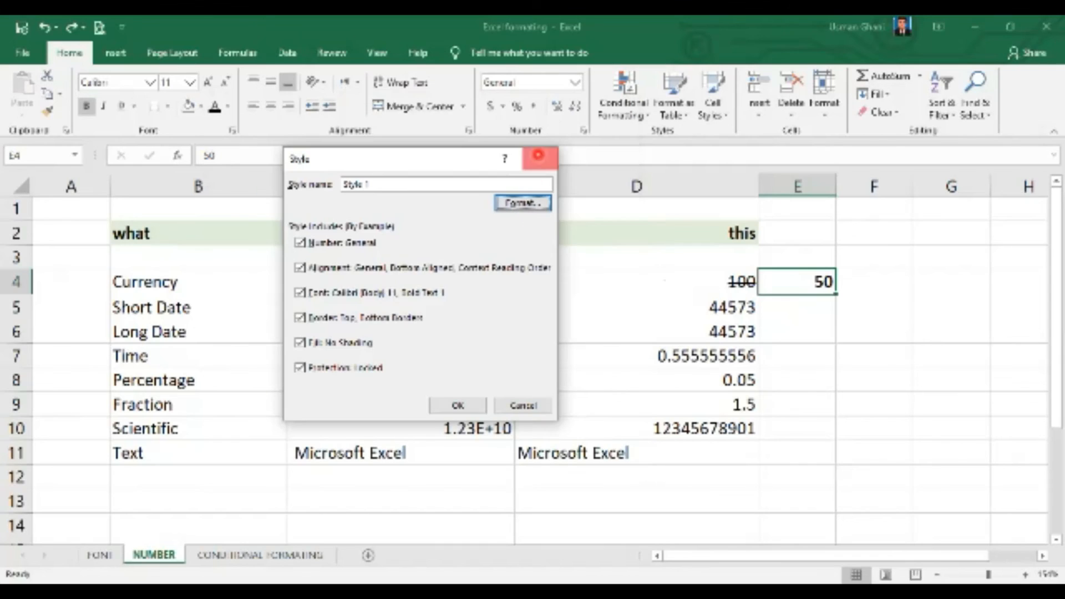
{"action": "left_click", "coordinate": [539, 159]}
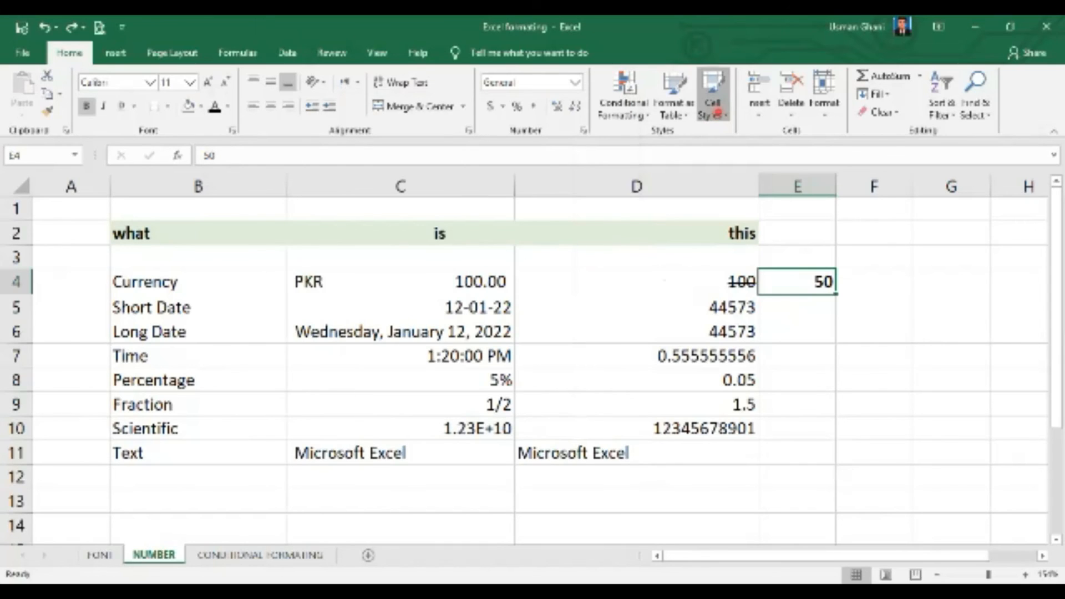
{"action": "left_click", "coordinate": [714, 108]}
{"action": "left_click", "coordinate": [839, 492]}
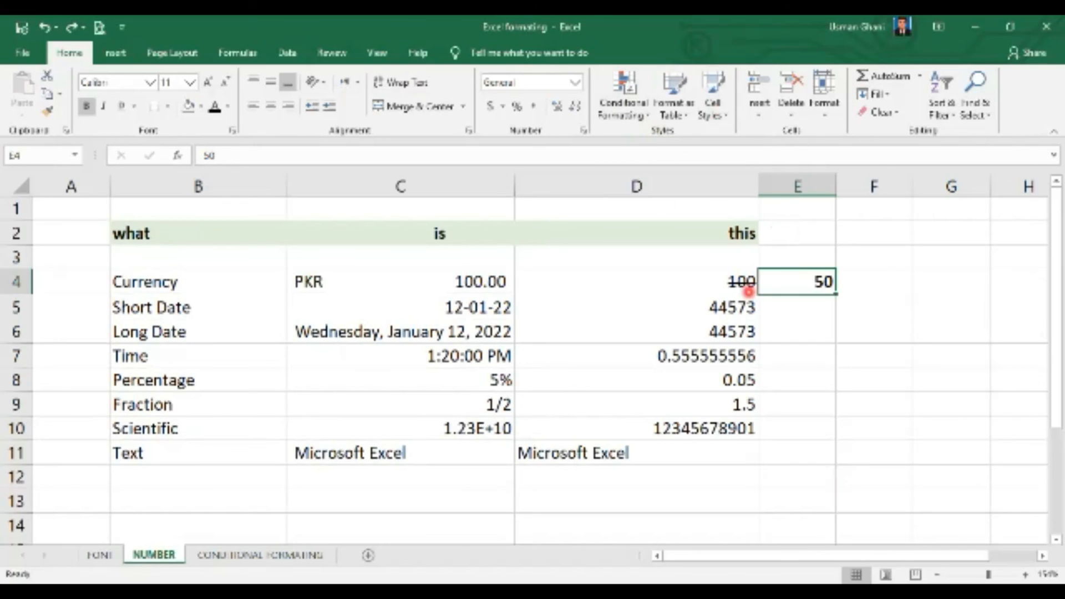
Step: Clear the conditional formatting rules from range B2:G9 on the CONDITIONAL FORMATING sheet
{"action": "left_click", "coordinate": [299, 554]}
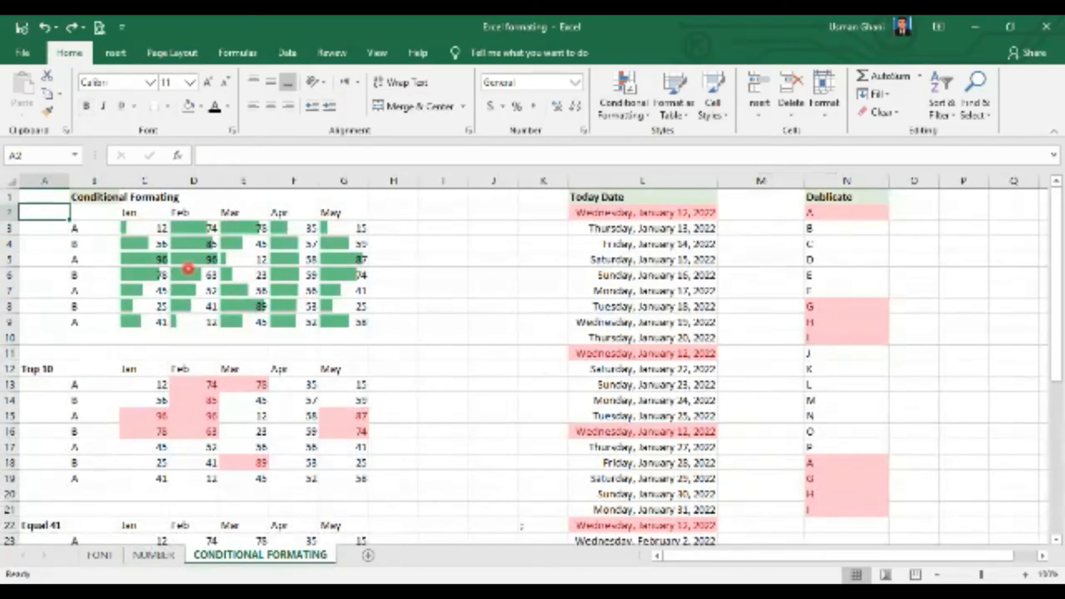
{"action": "left_click", "coordinate": [72, 288]}
{"action": "left_click_drag", "start_coordinate": [120, 224], "coordinate": [369, 328]}
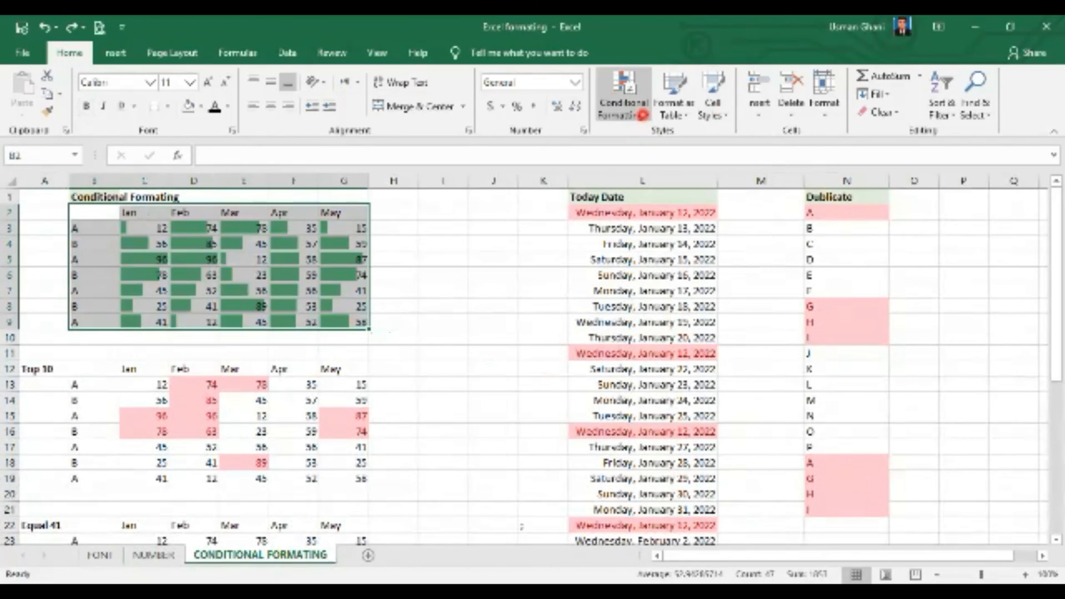
{"action": "left_click", "coordinate": [642, 116]}
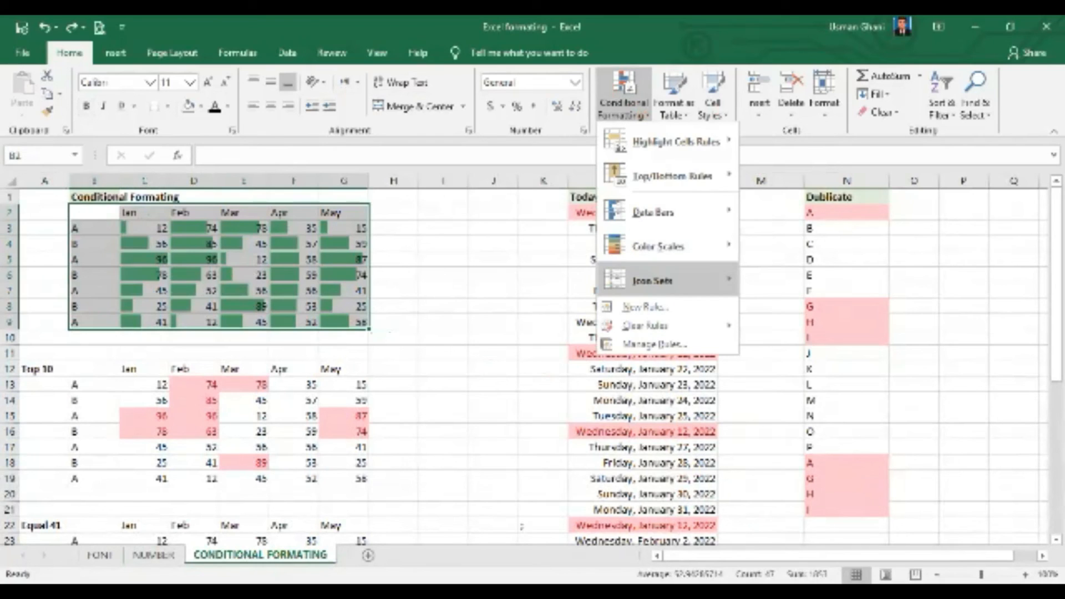
{"action": "mouse_move", "coordinate": [666, 326]}
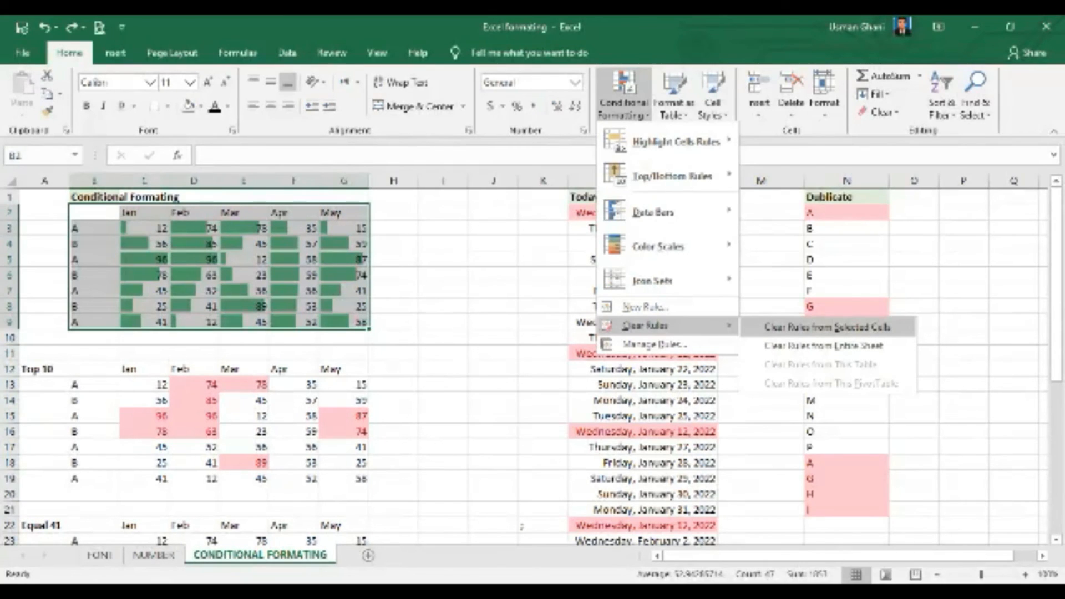
{"action": "left_click", "coordinate": [812, 327]}
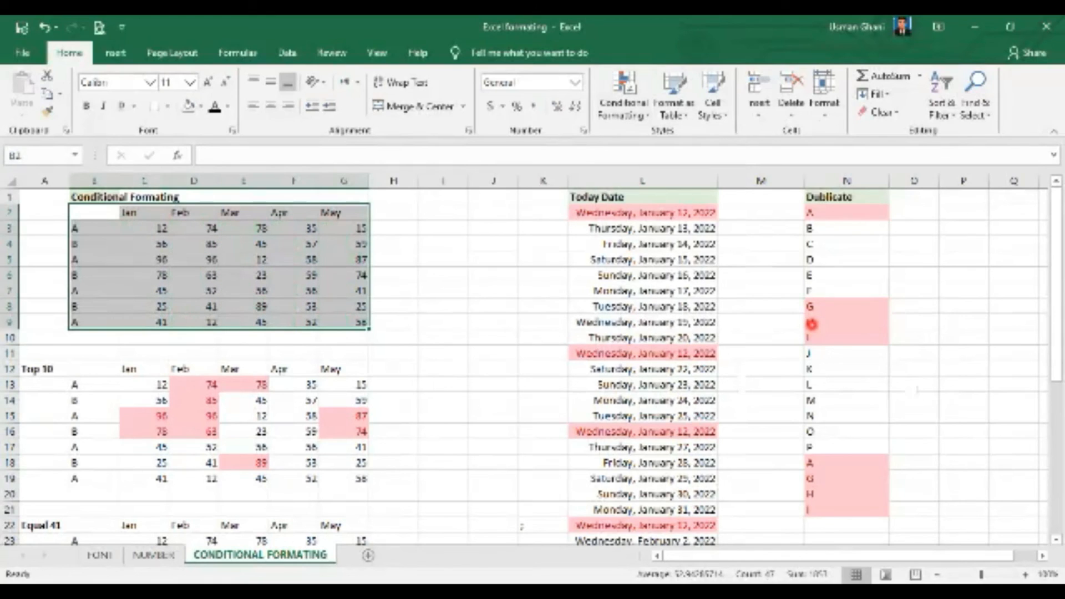